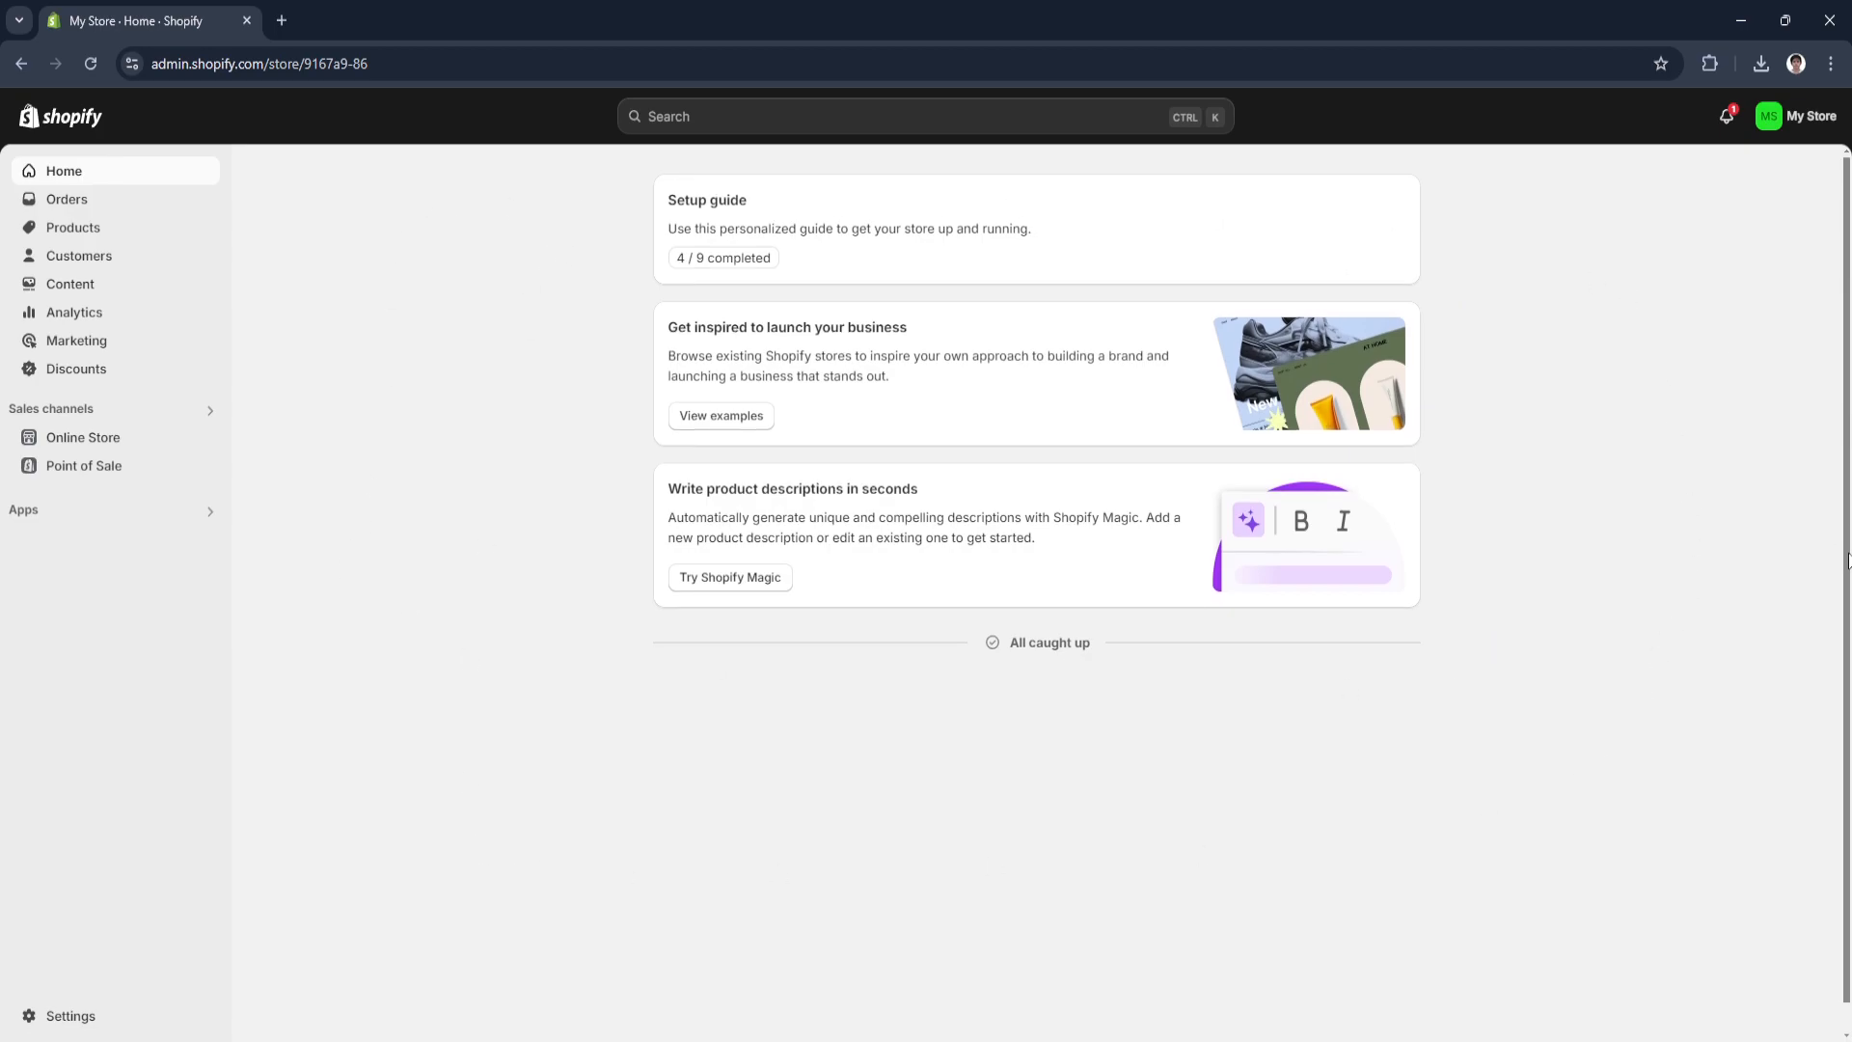
# Open the Shopify App Store from the store's apps and sales channels settings.
pyautogui.scroll(-2, 1849, 542)
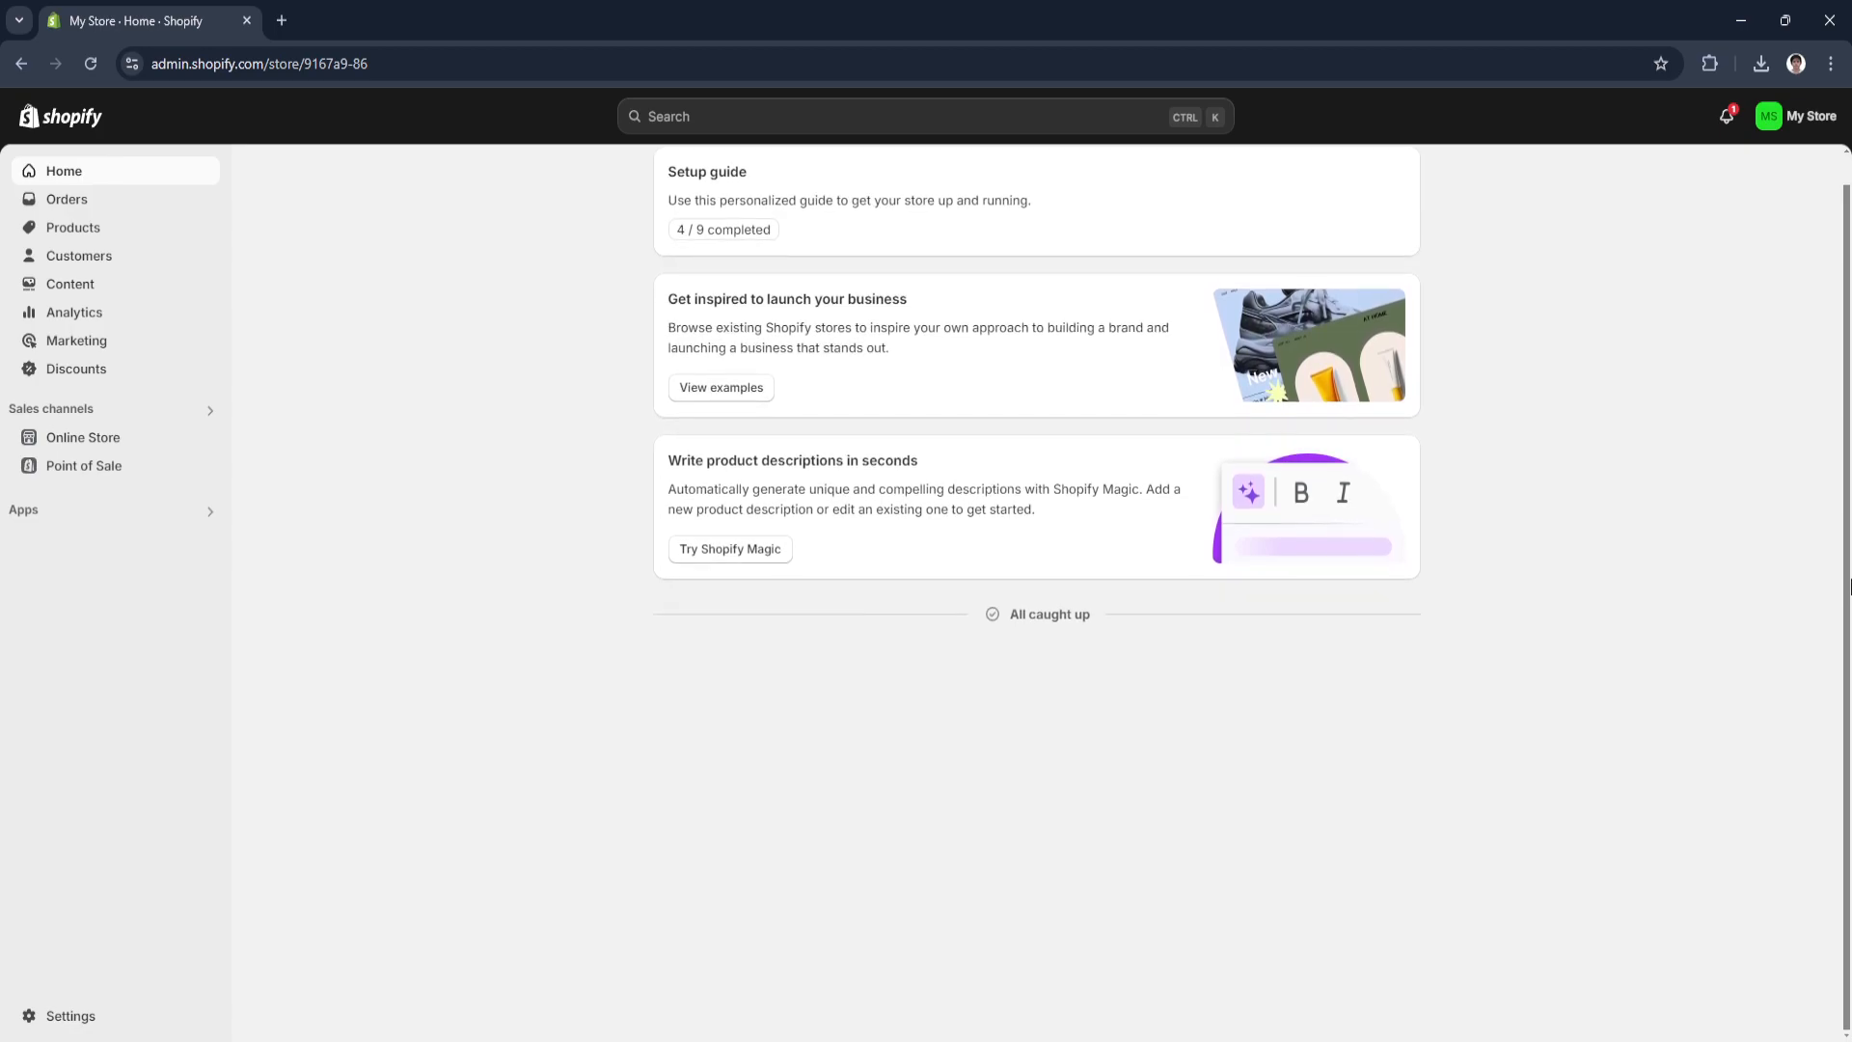
pyautogui.scroll(2, 1849, 569)
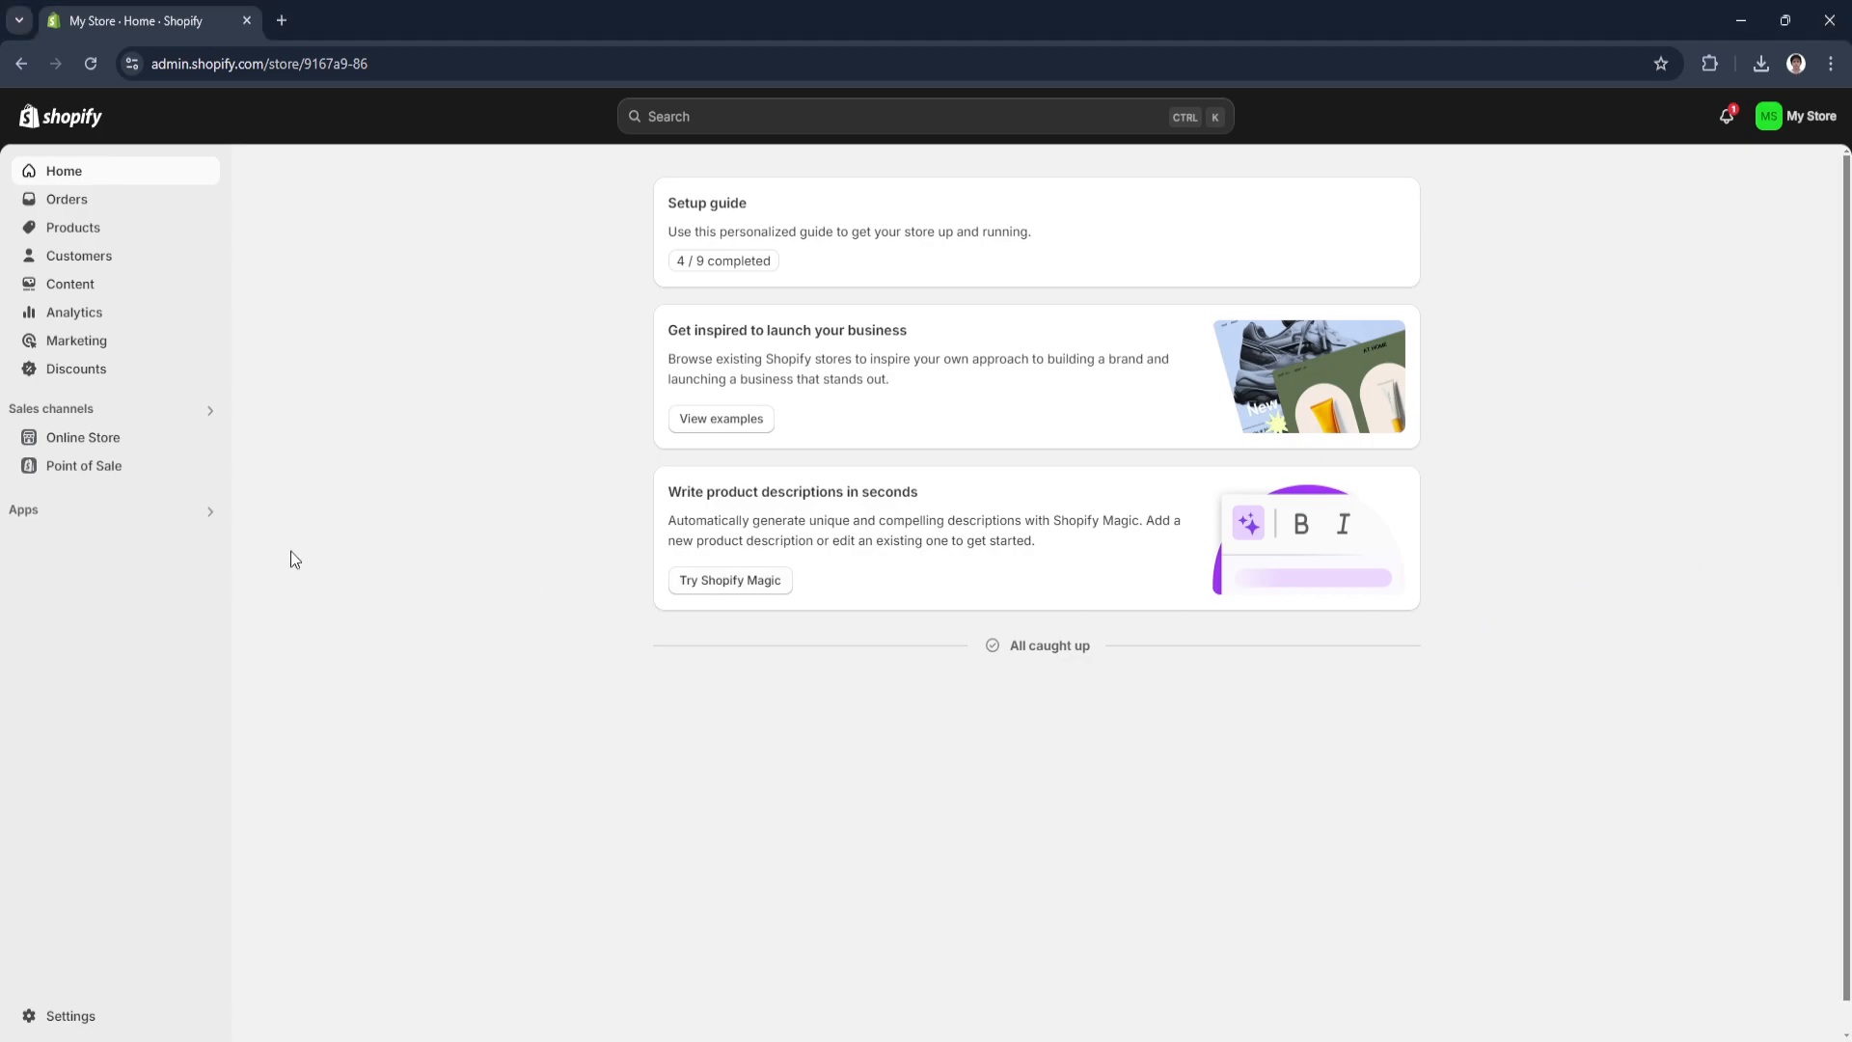
pyautogui.click(97, 1017)
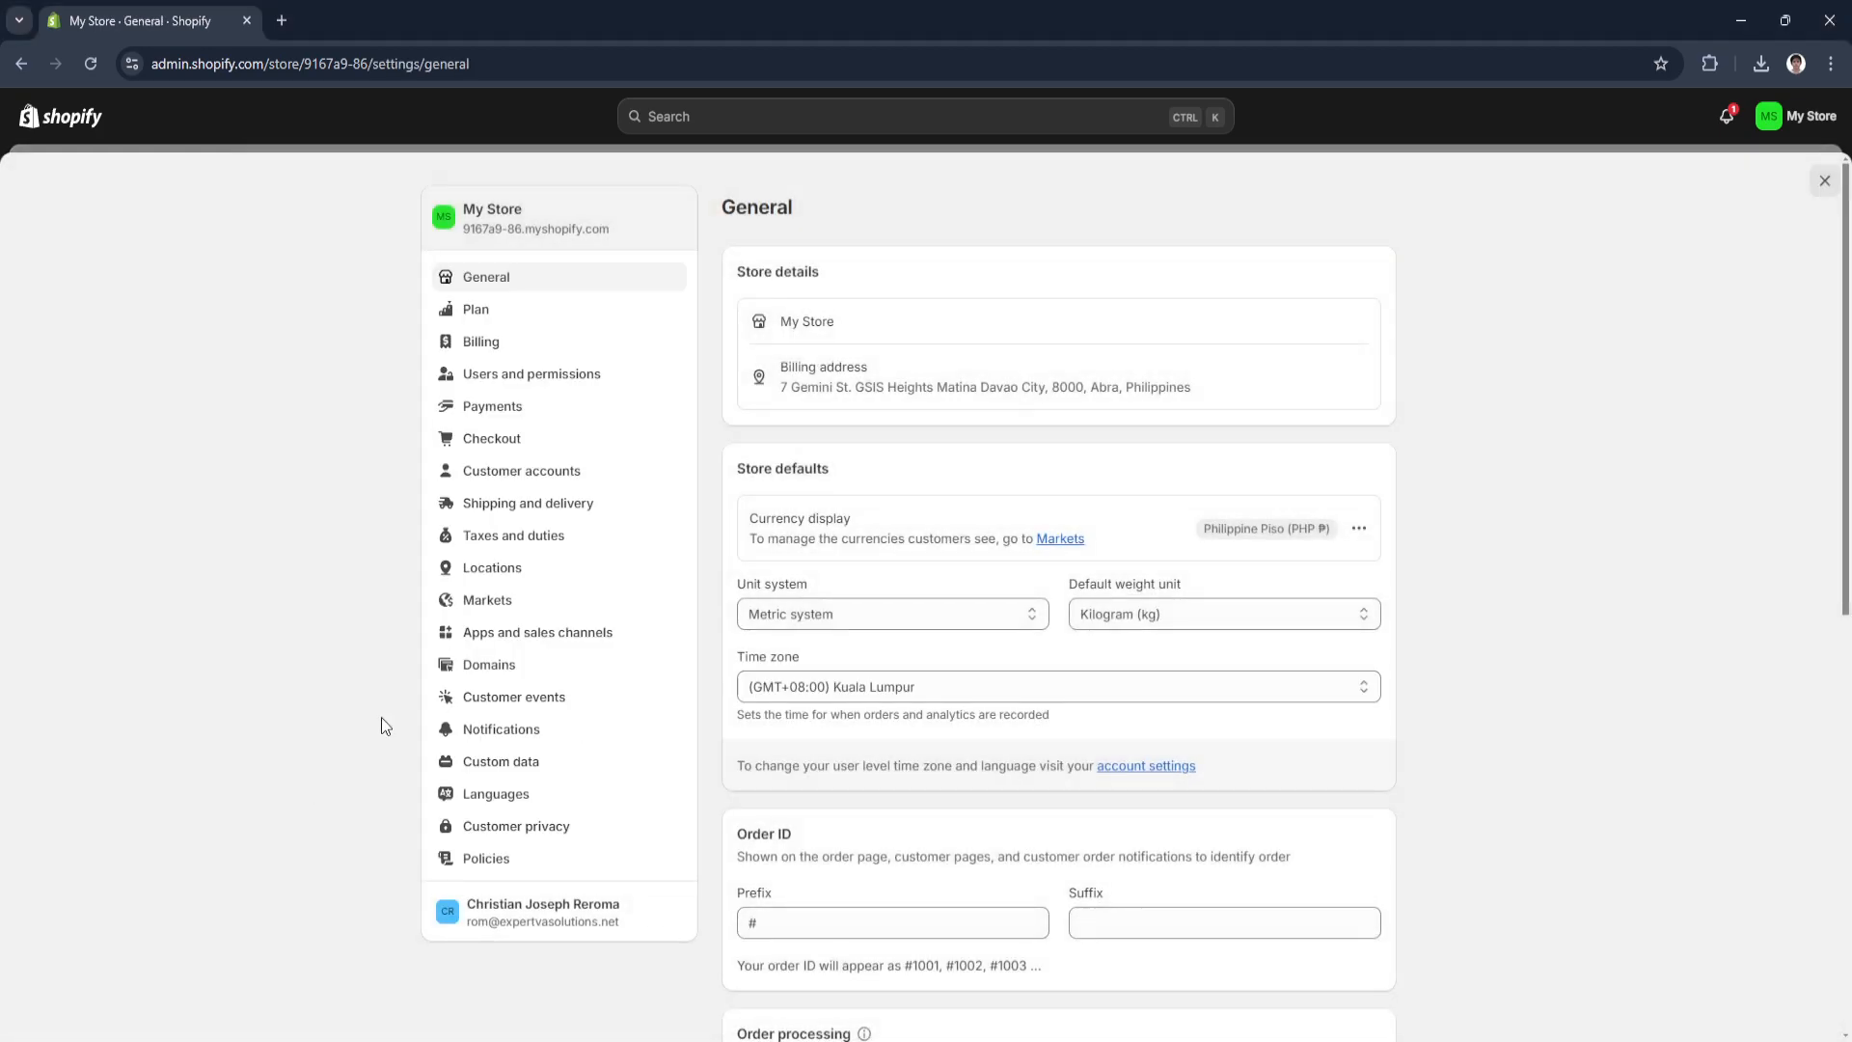
pyautogui.click(536, 638)
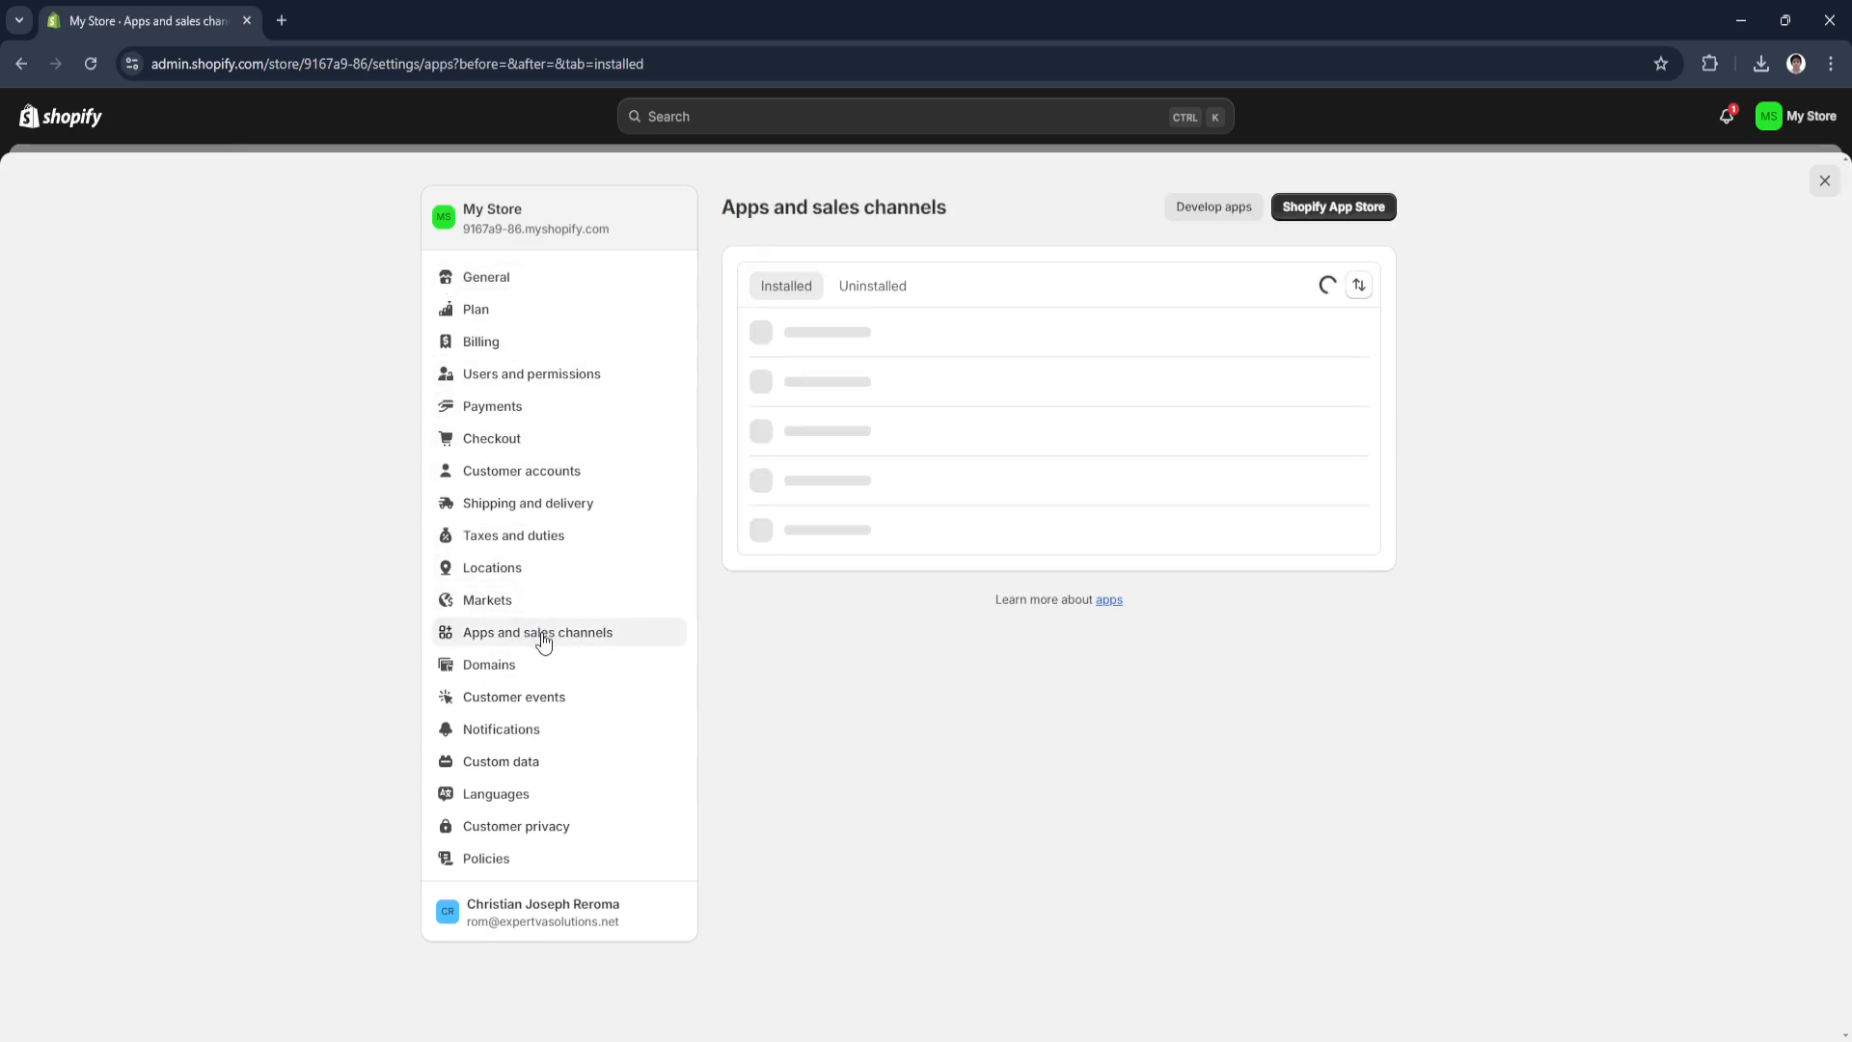
pyautogui.click(1334, 211)
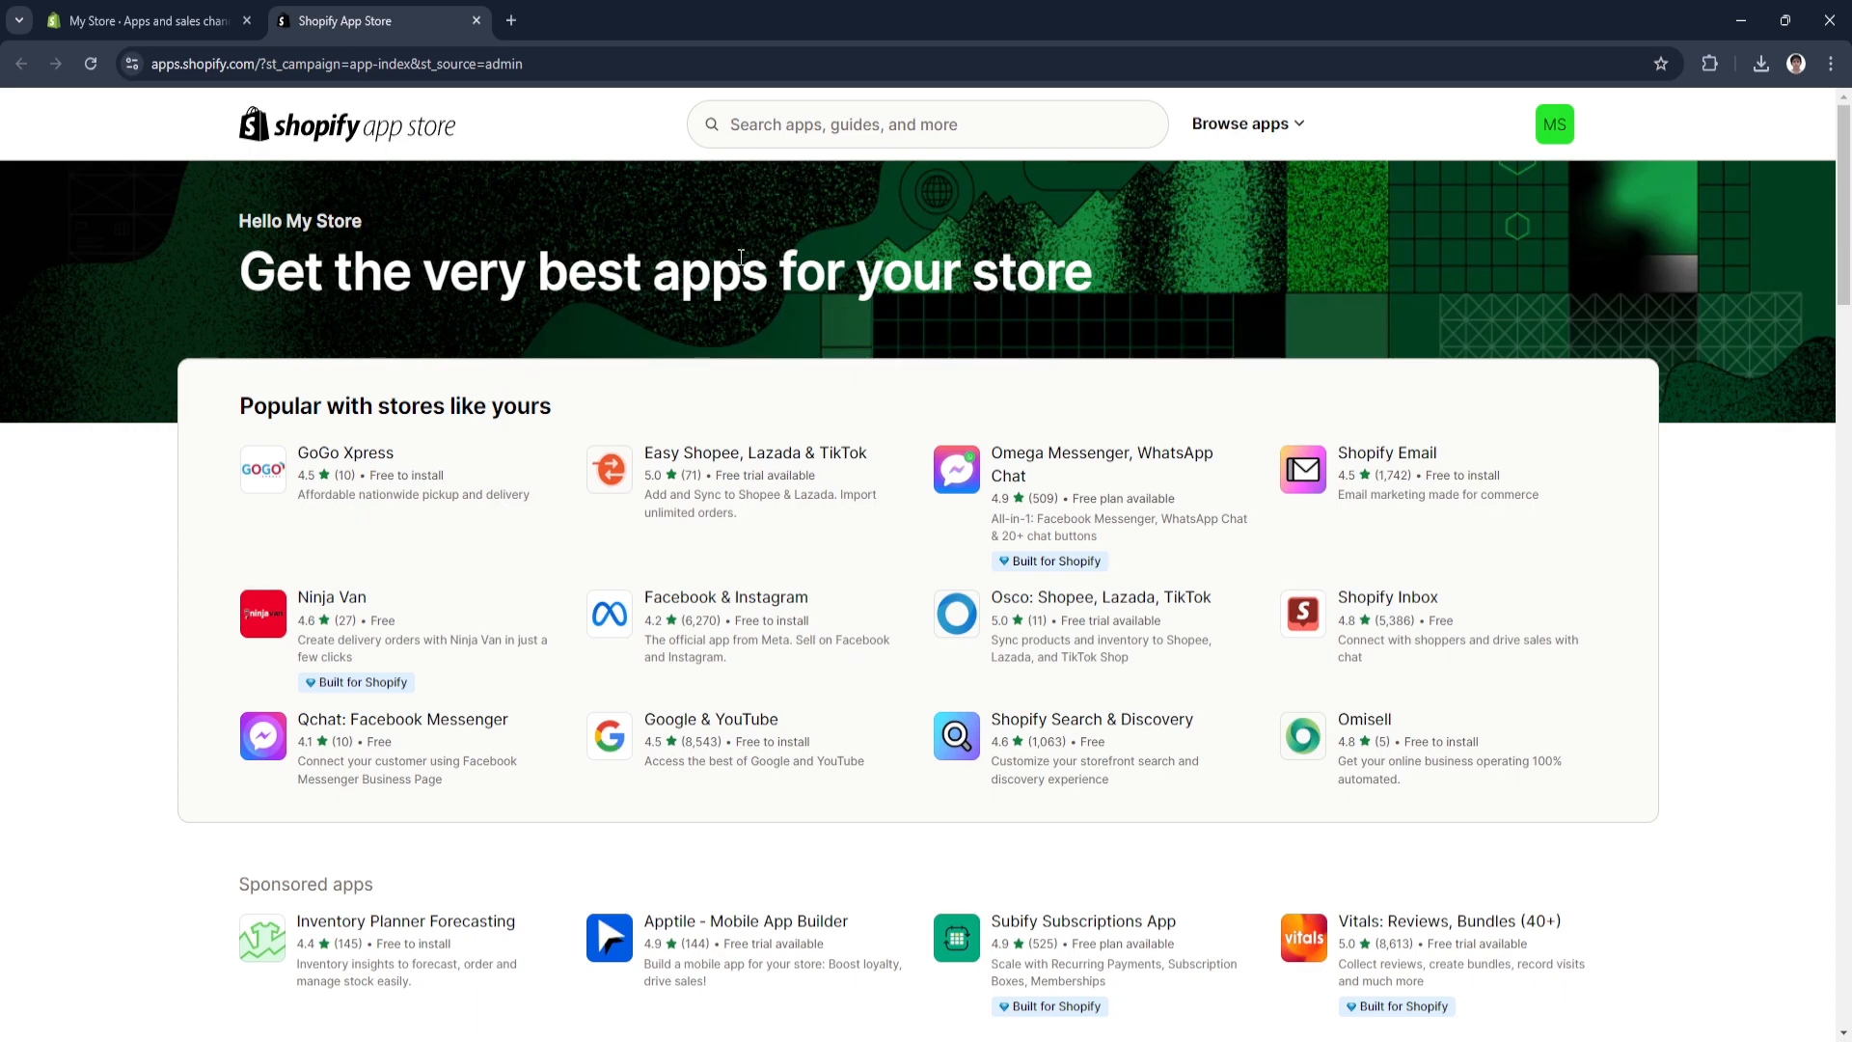
# Search the app store for "shopify email".
pyautogui.click(771, 134)
pyautogui.write('sh')
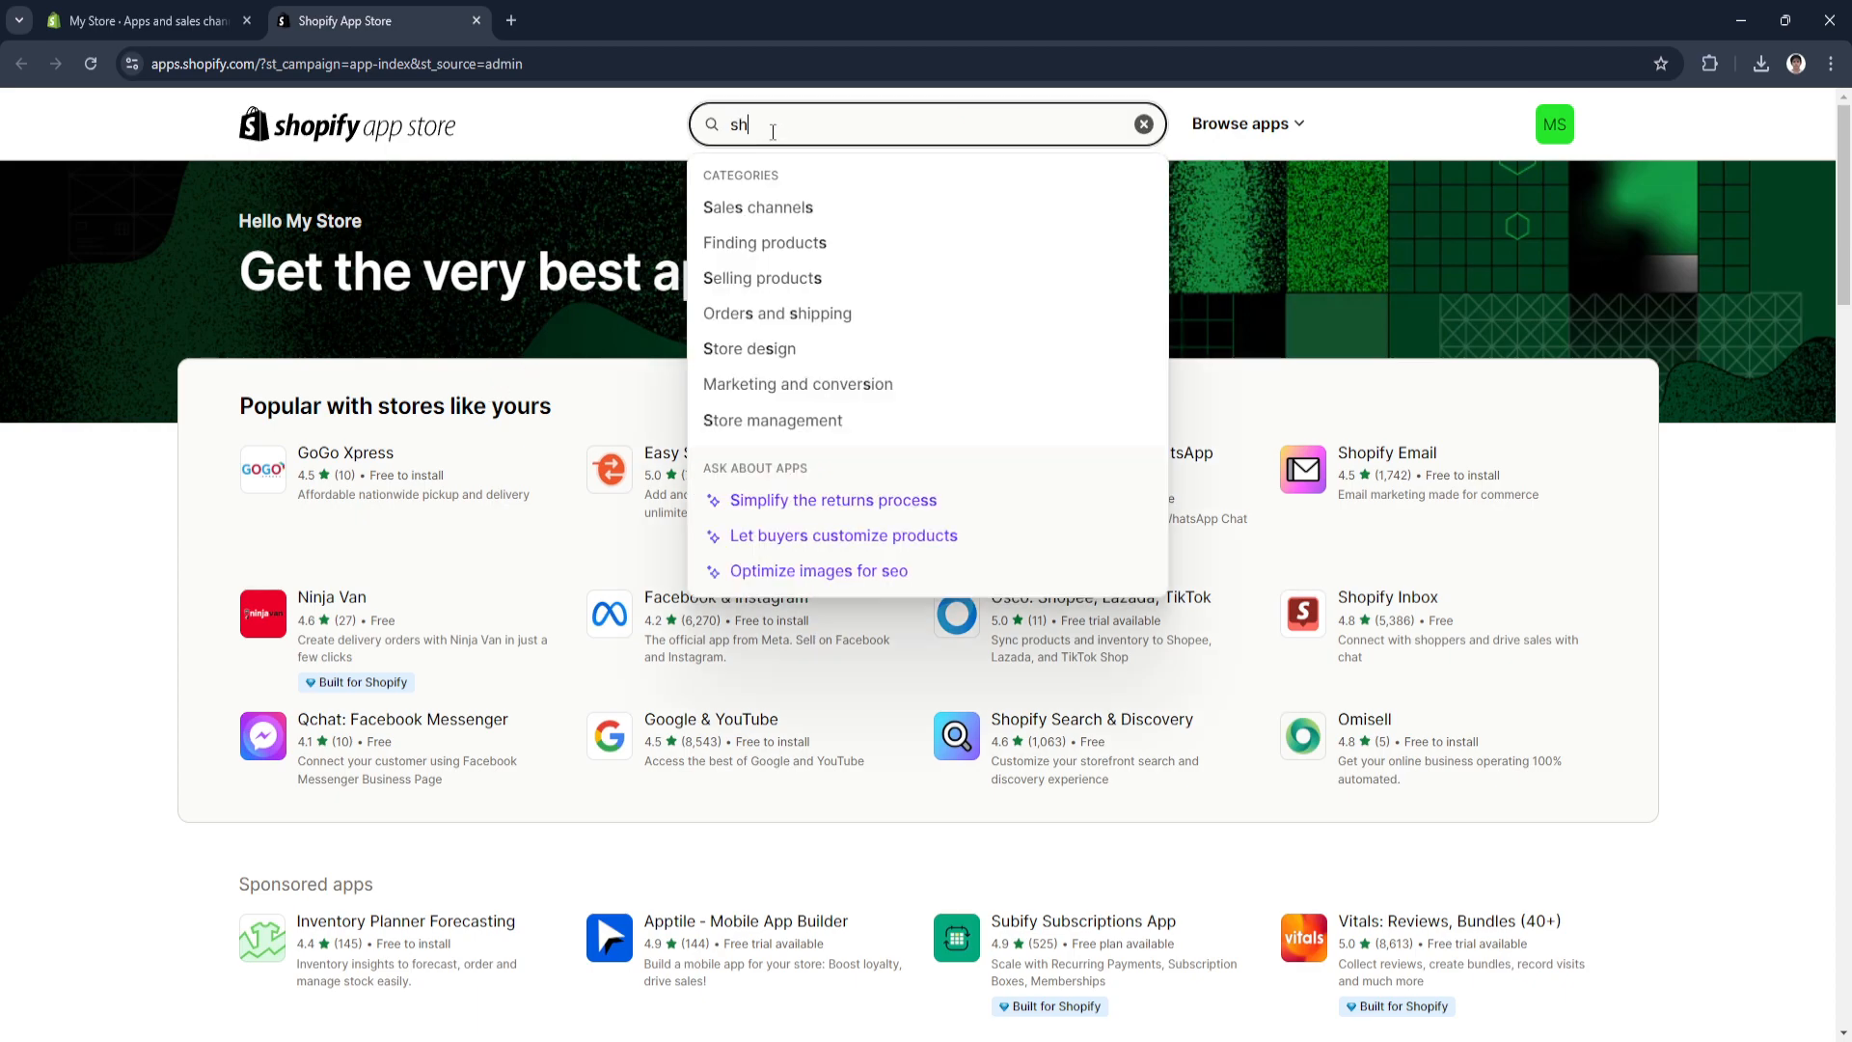
pyautogui.write('opify email')
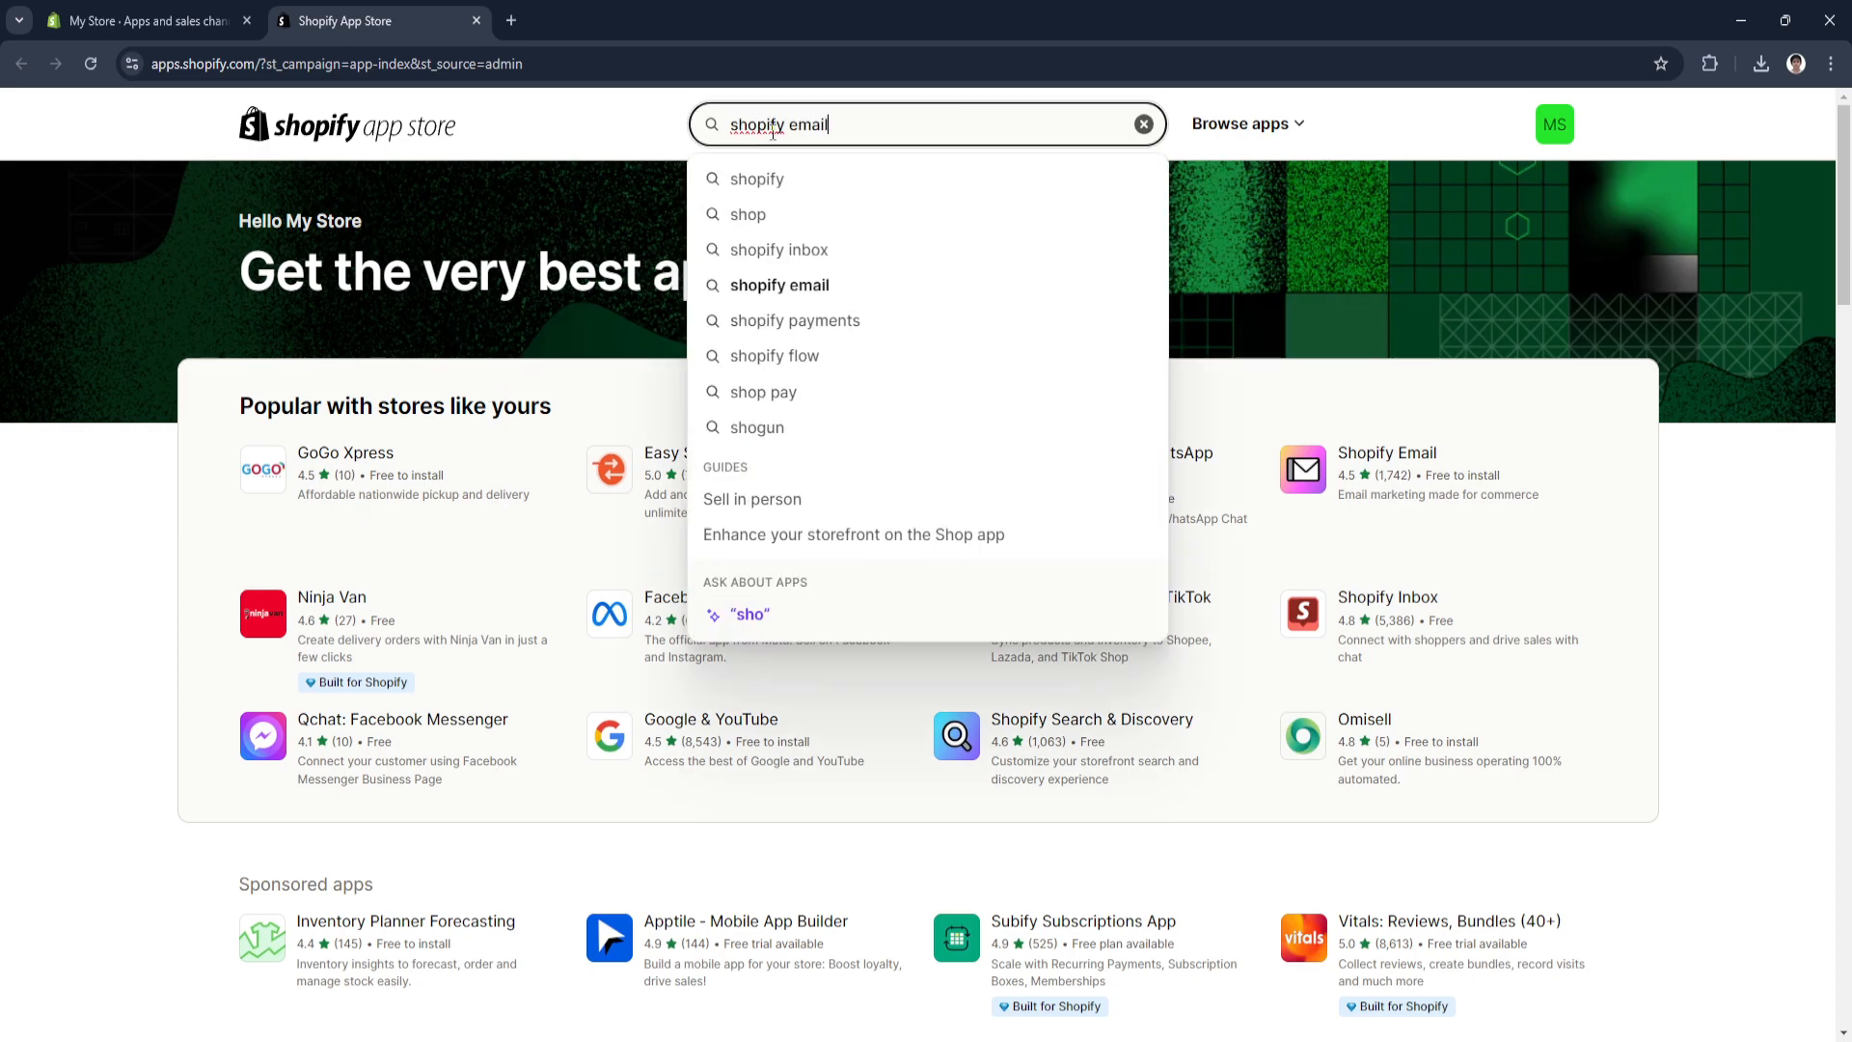
pyautogui.press('Return')
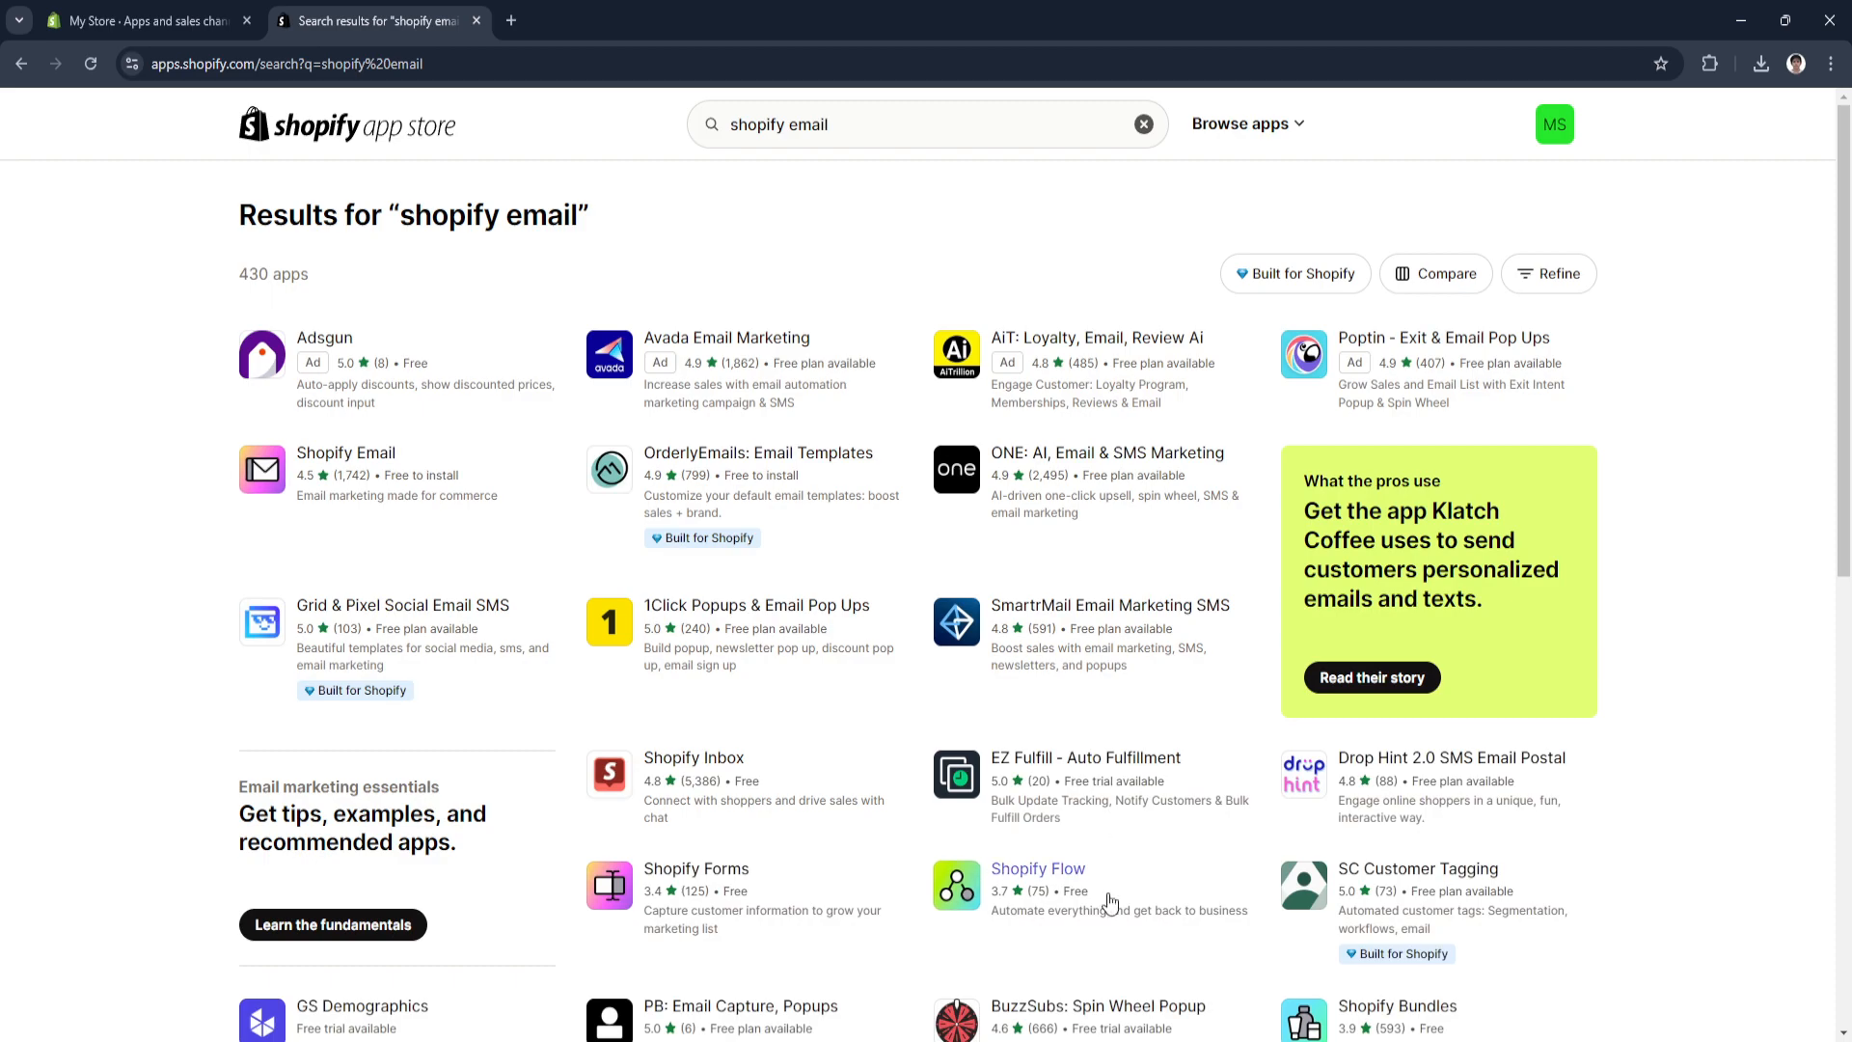
# Open the Shopify Email listing from the search results and install the app.
pyautogui.click(343, 458)
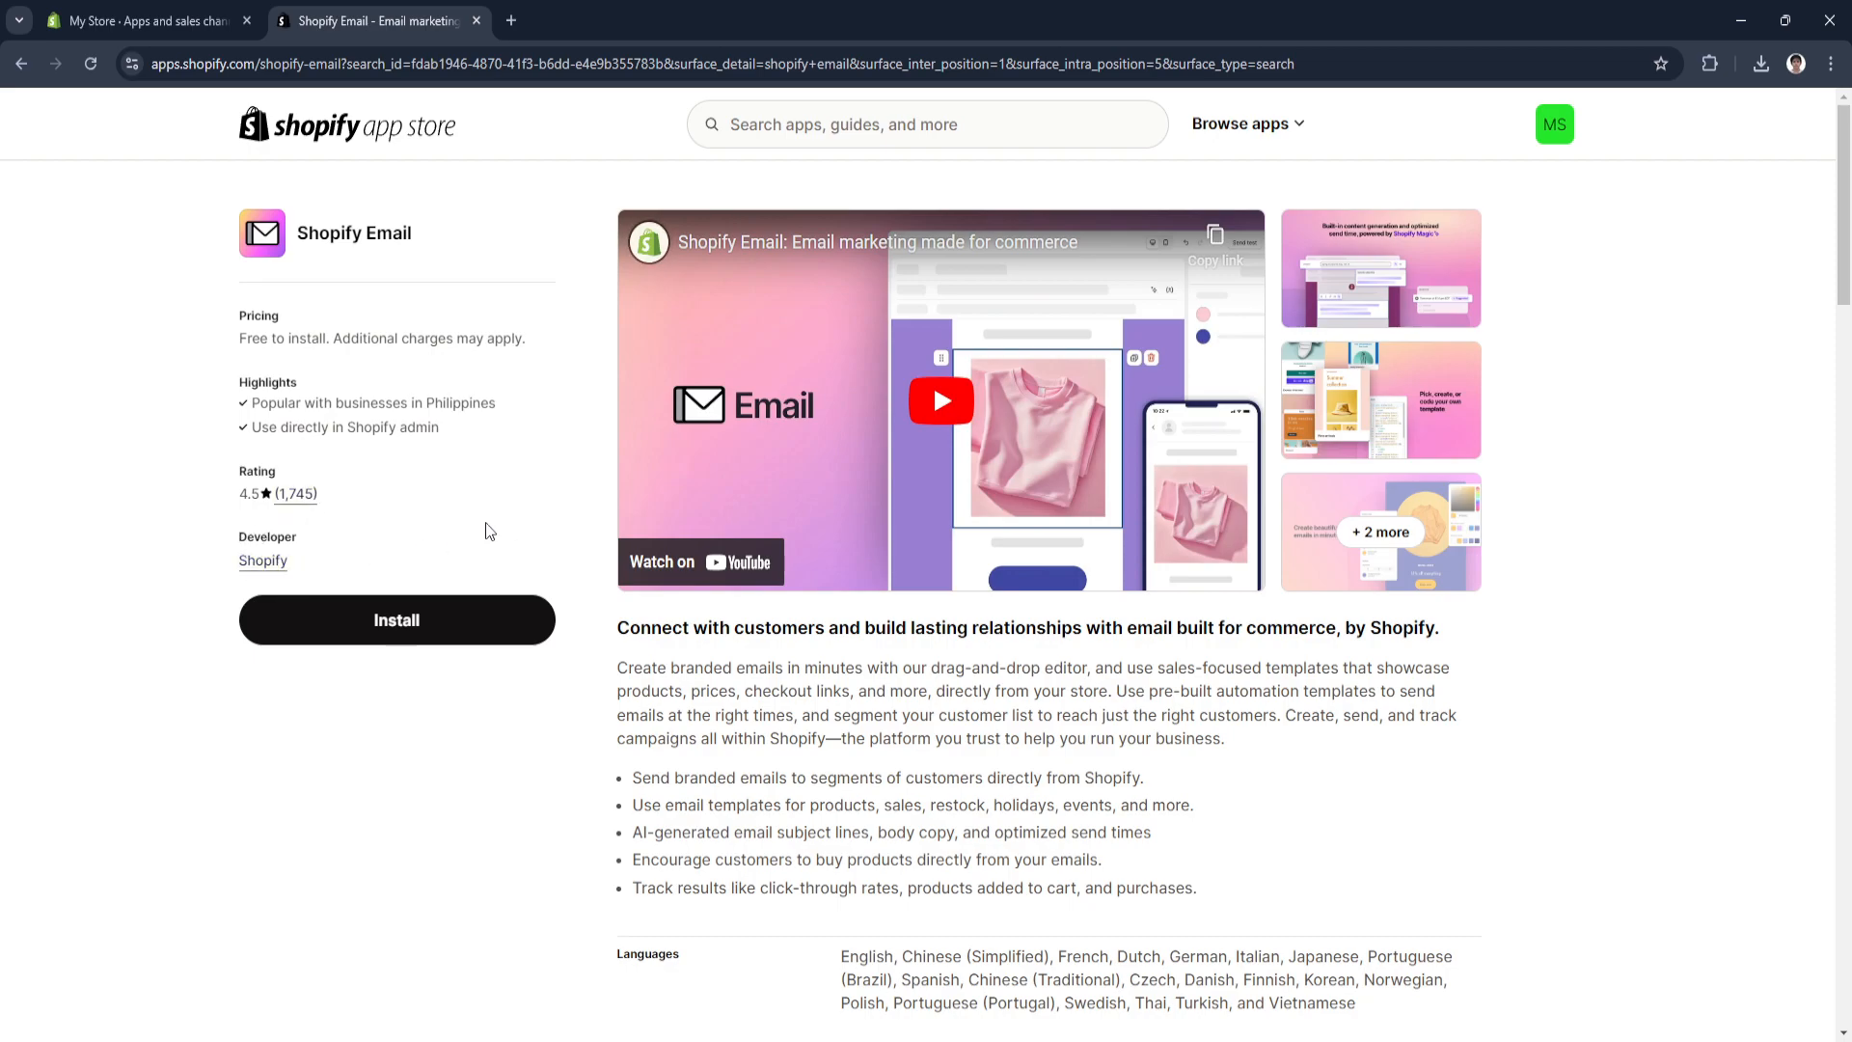
pyautogui.scroll(-1, 622, 663)
pyautogui.scroll(1, 622, 664)
pyautogui.click(434, 619)
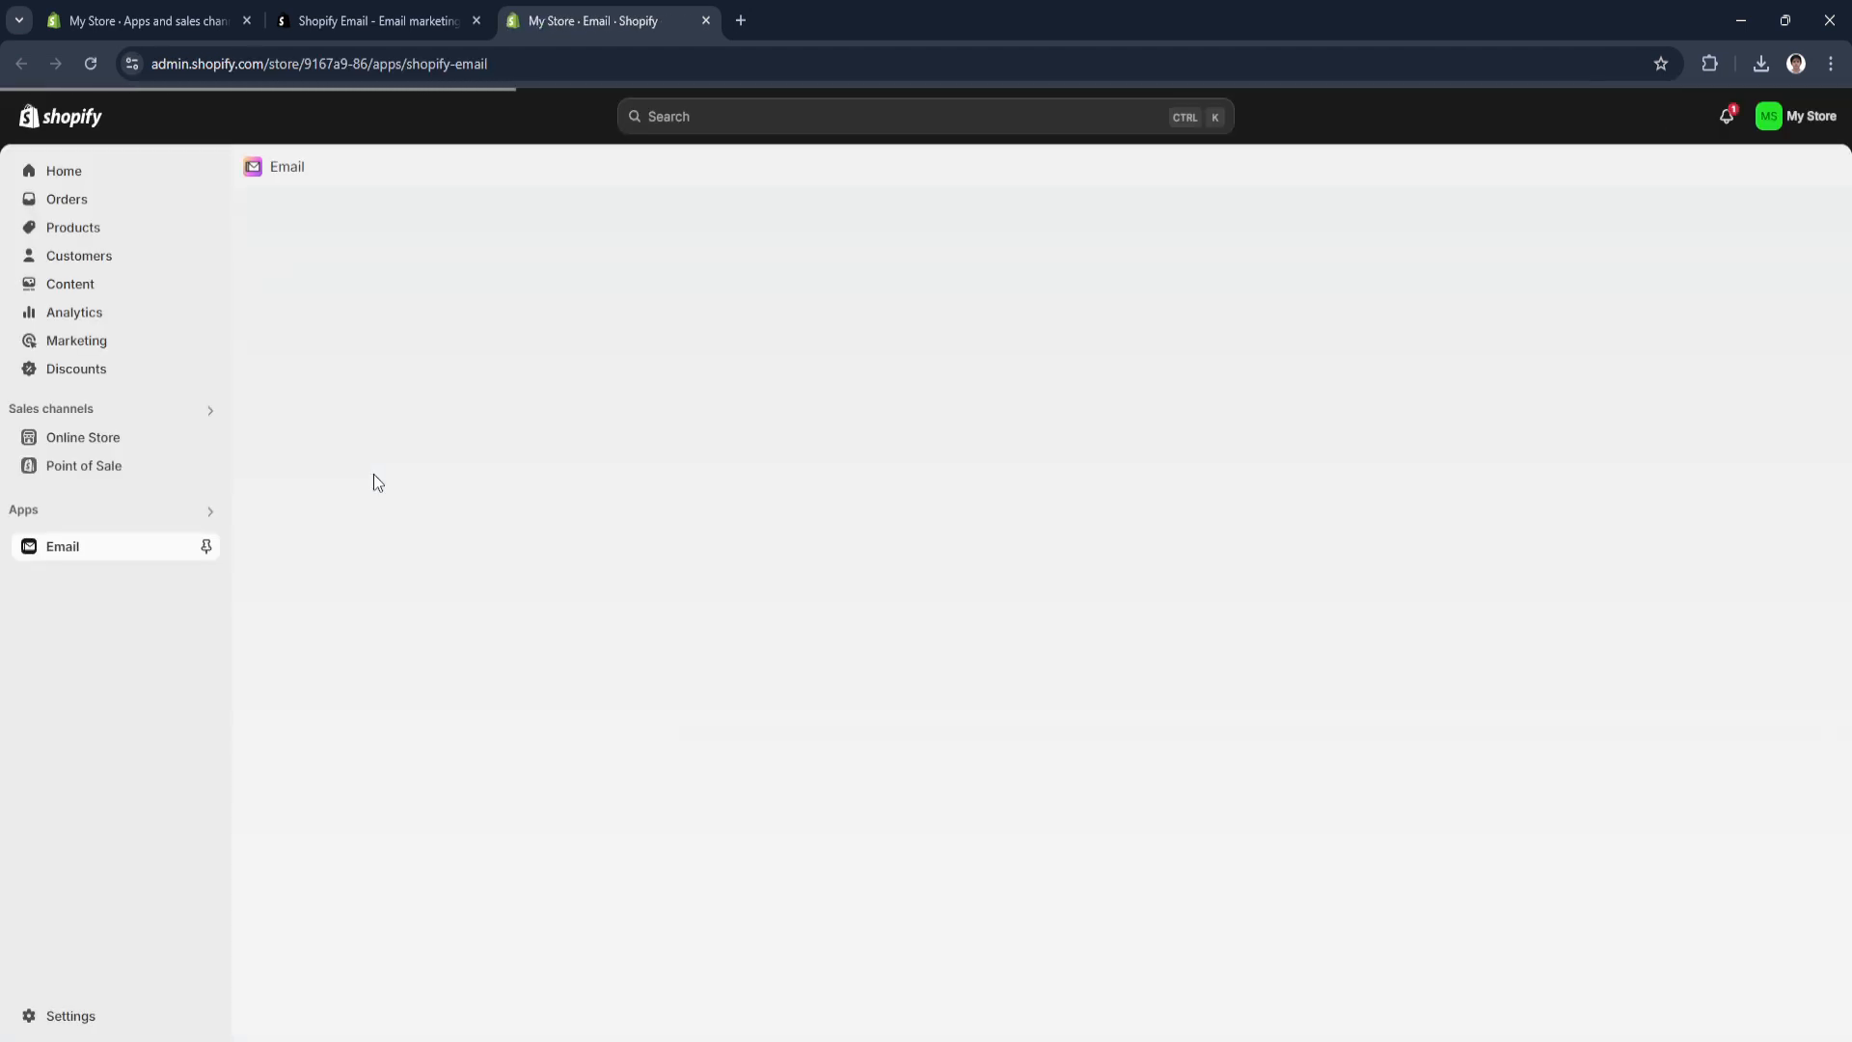
# Examine the Shopify Email listing's supported features, pricing and merchant reviews.
pyautogui.click(298, 10)
pyautogui.scroll(-8, 500, 883)
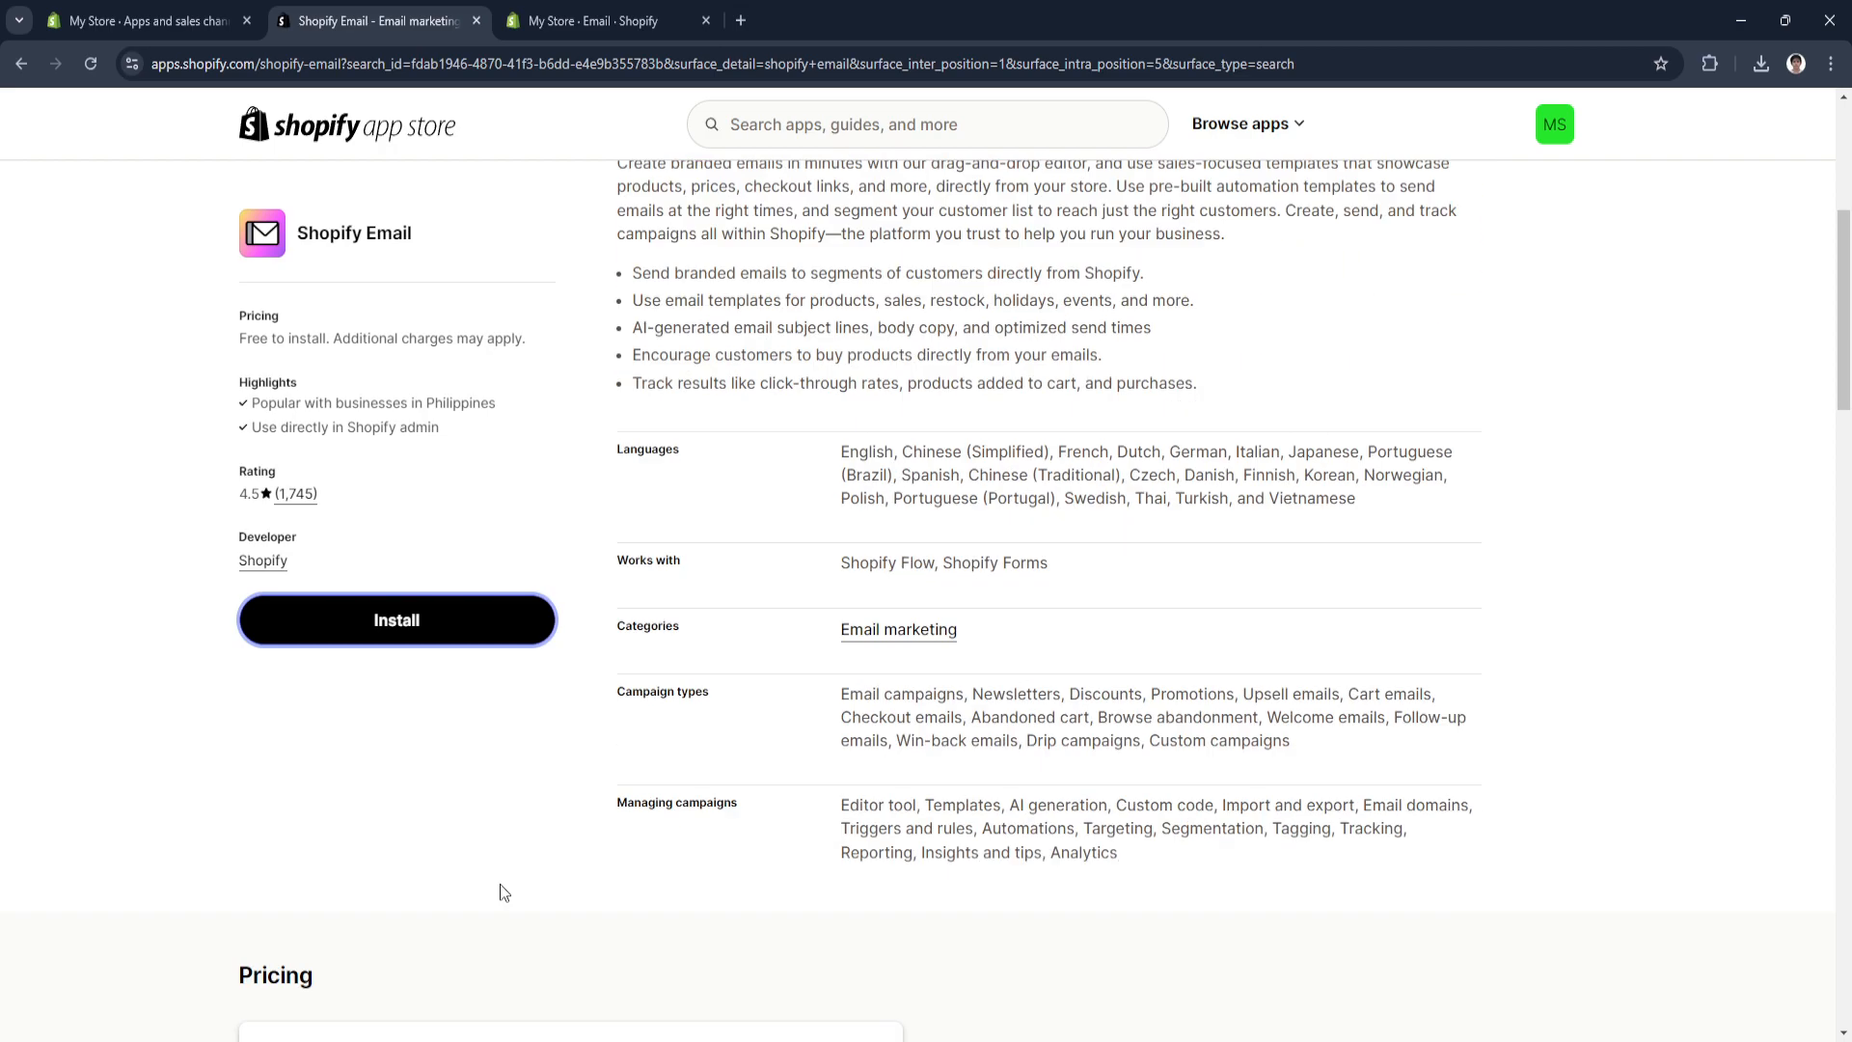
pyautogui.scroll(-2, 500, 883)
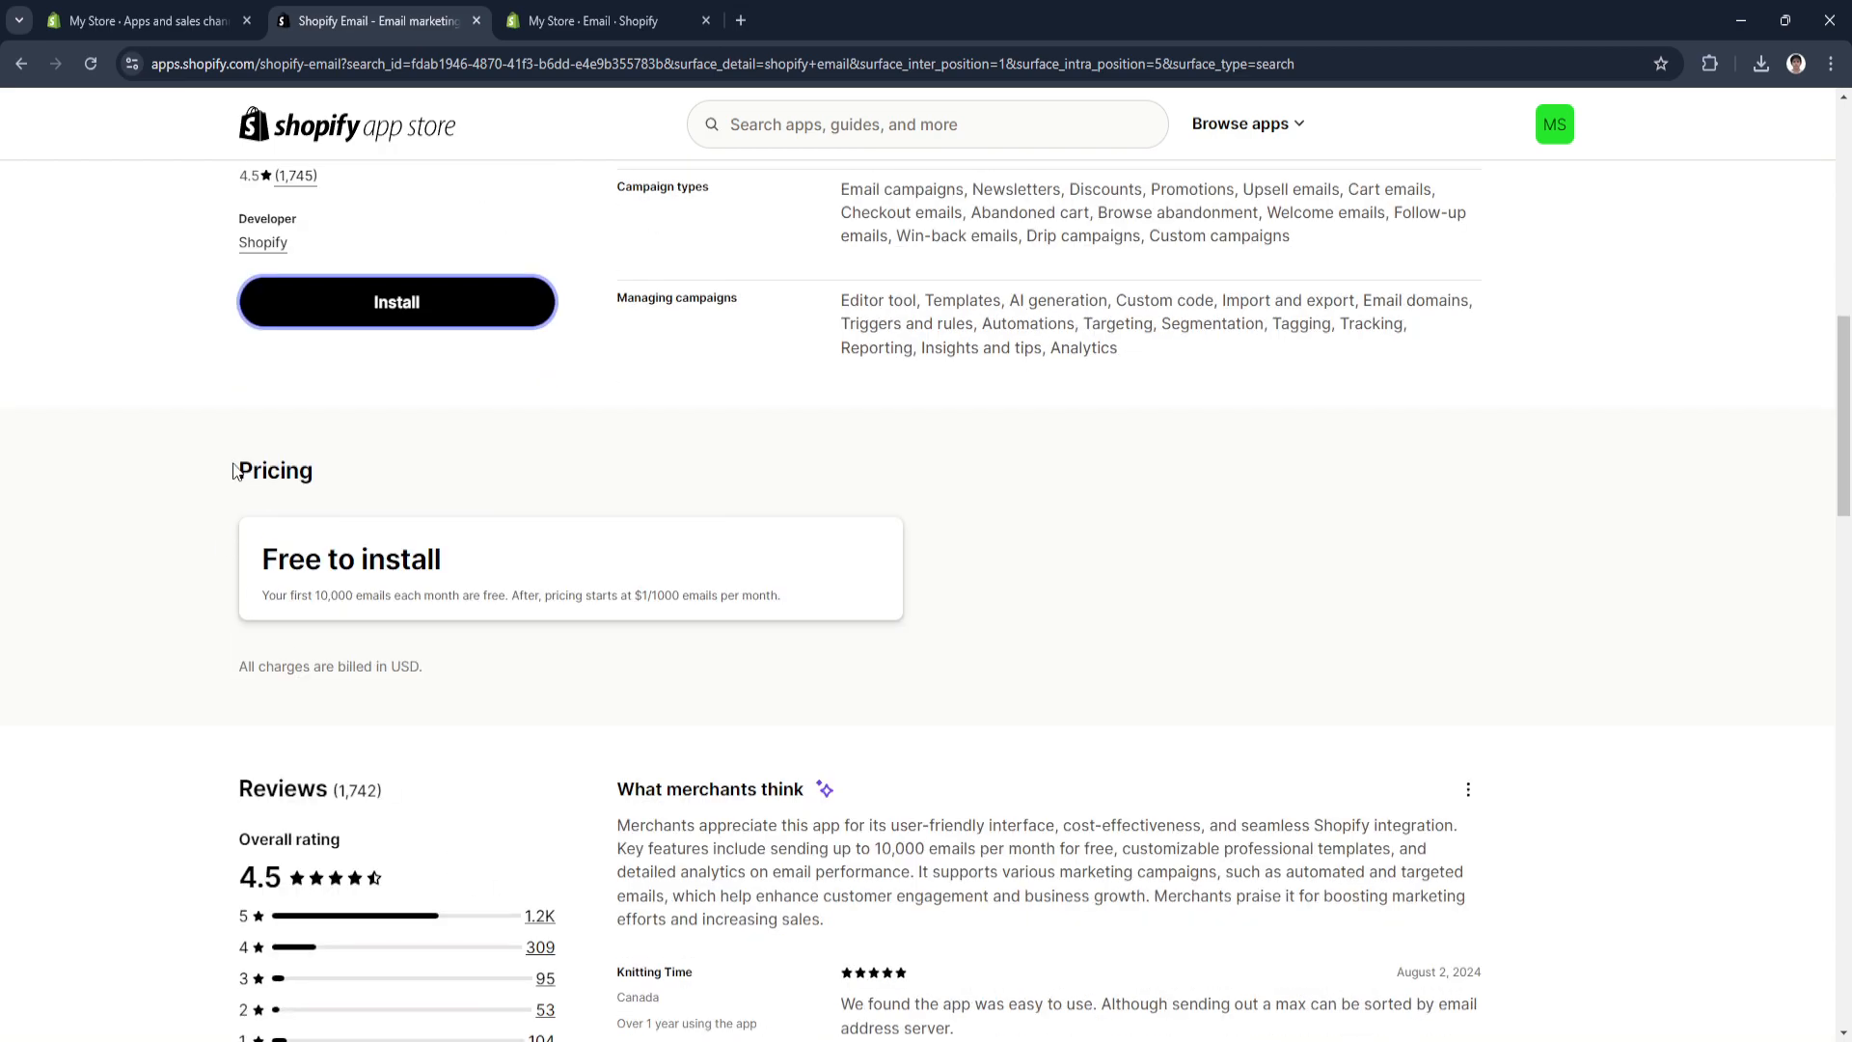
pyautogui.scroll(-1, 221, 533)
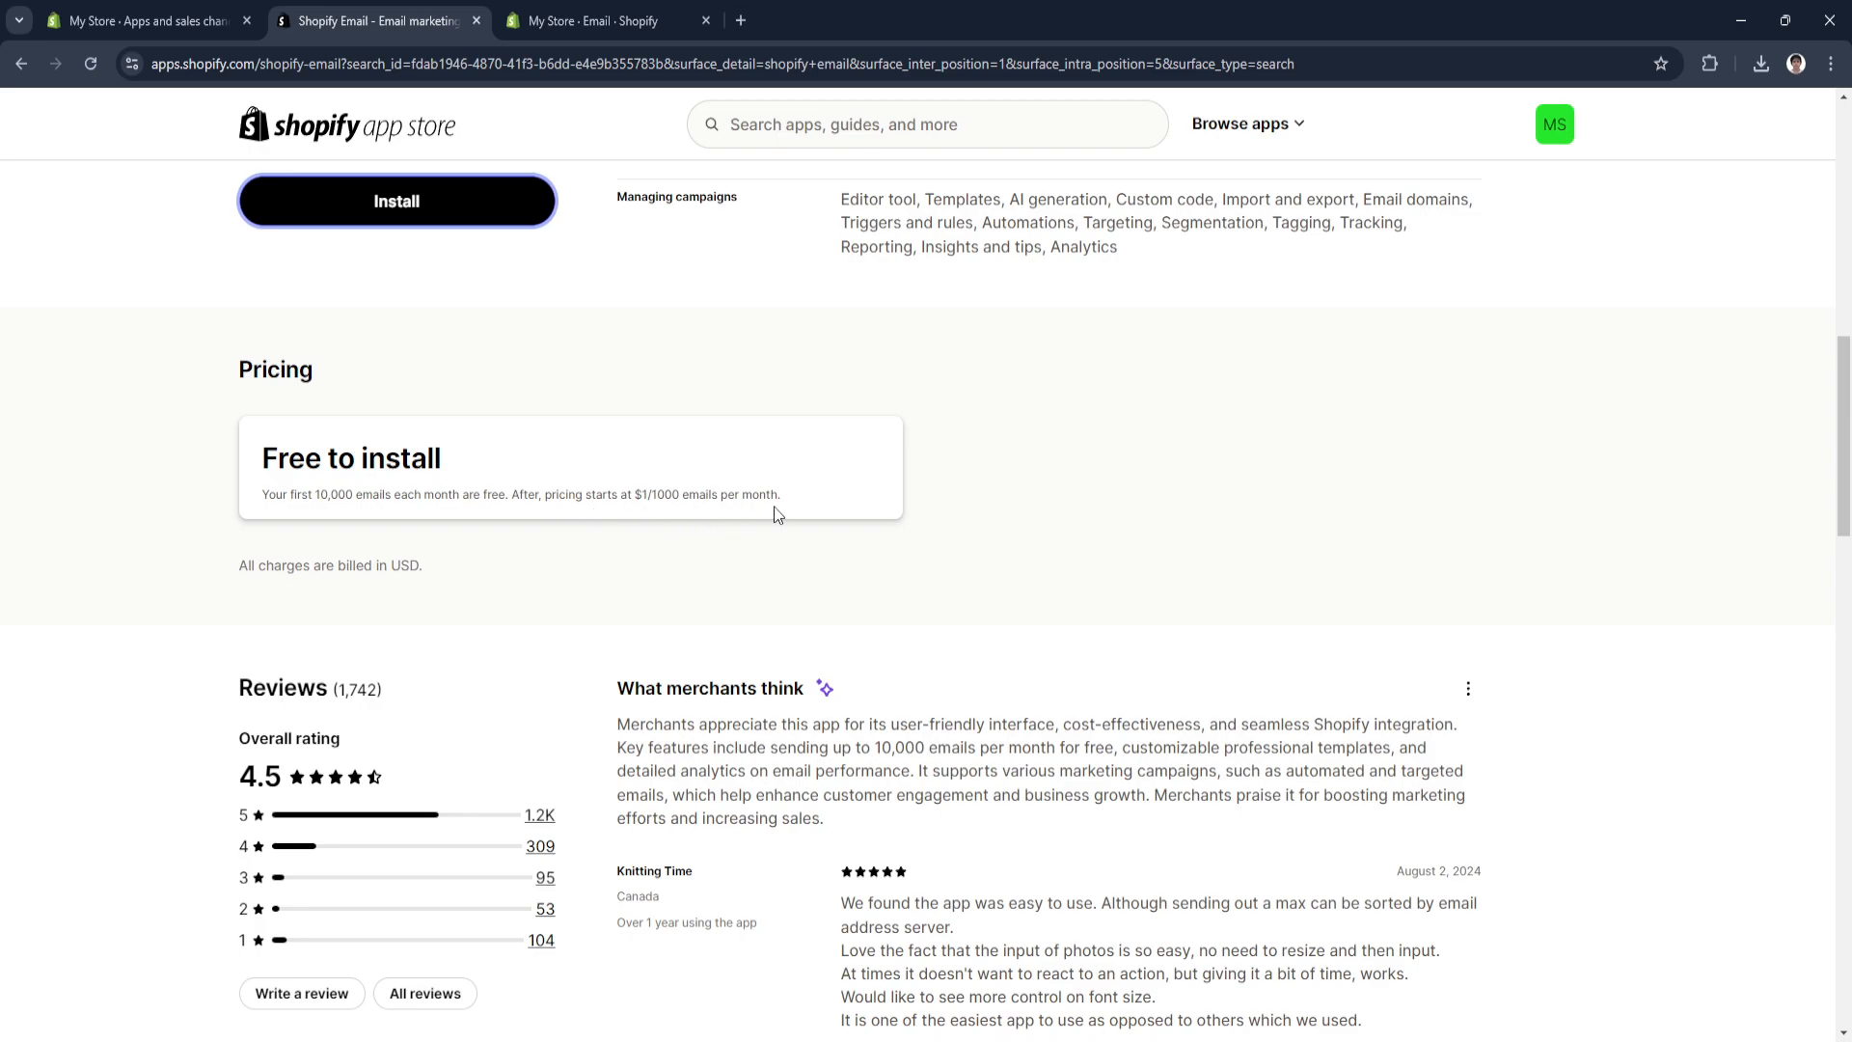
pyautogui.scroll(-1, 279, 512)
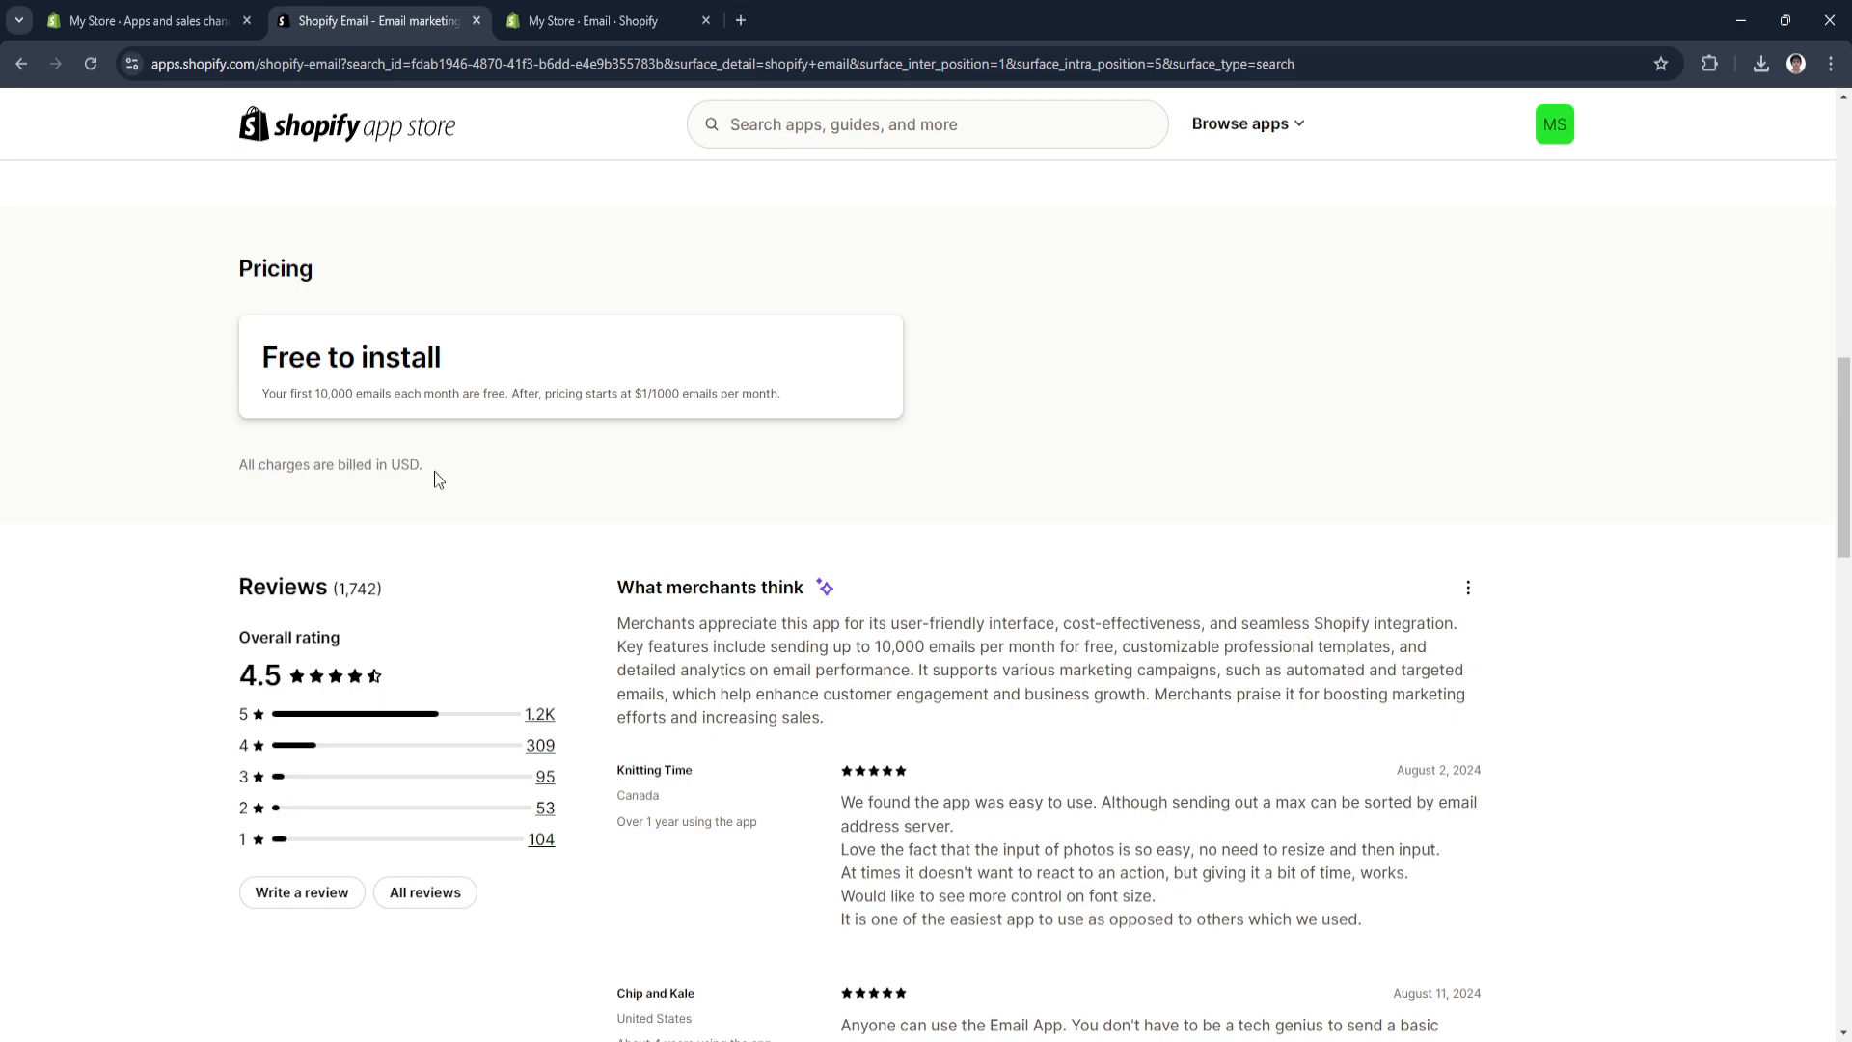
pyautogui.scroll(-1, 520, 608)
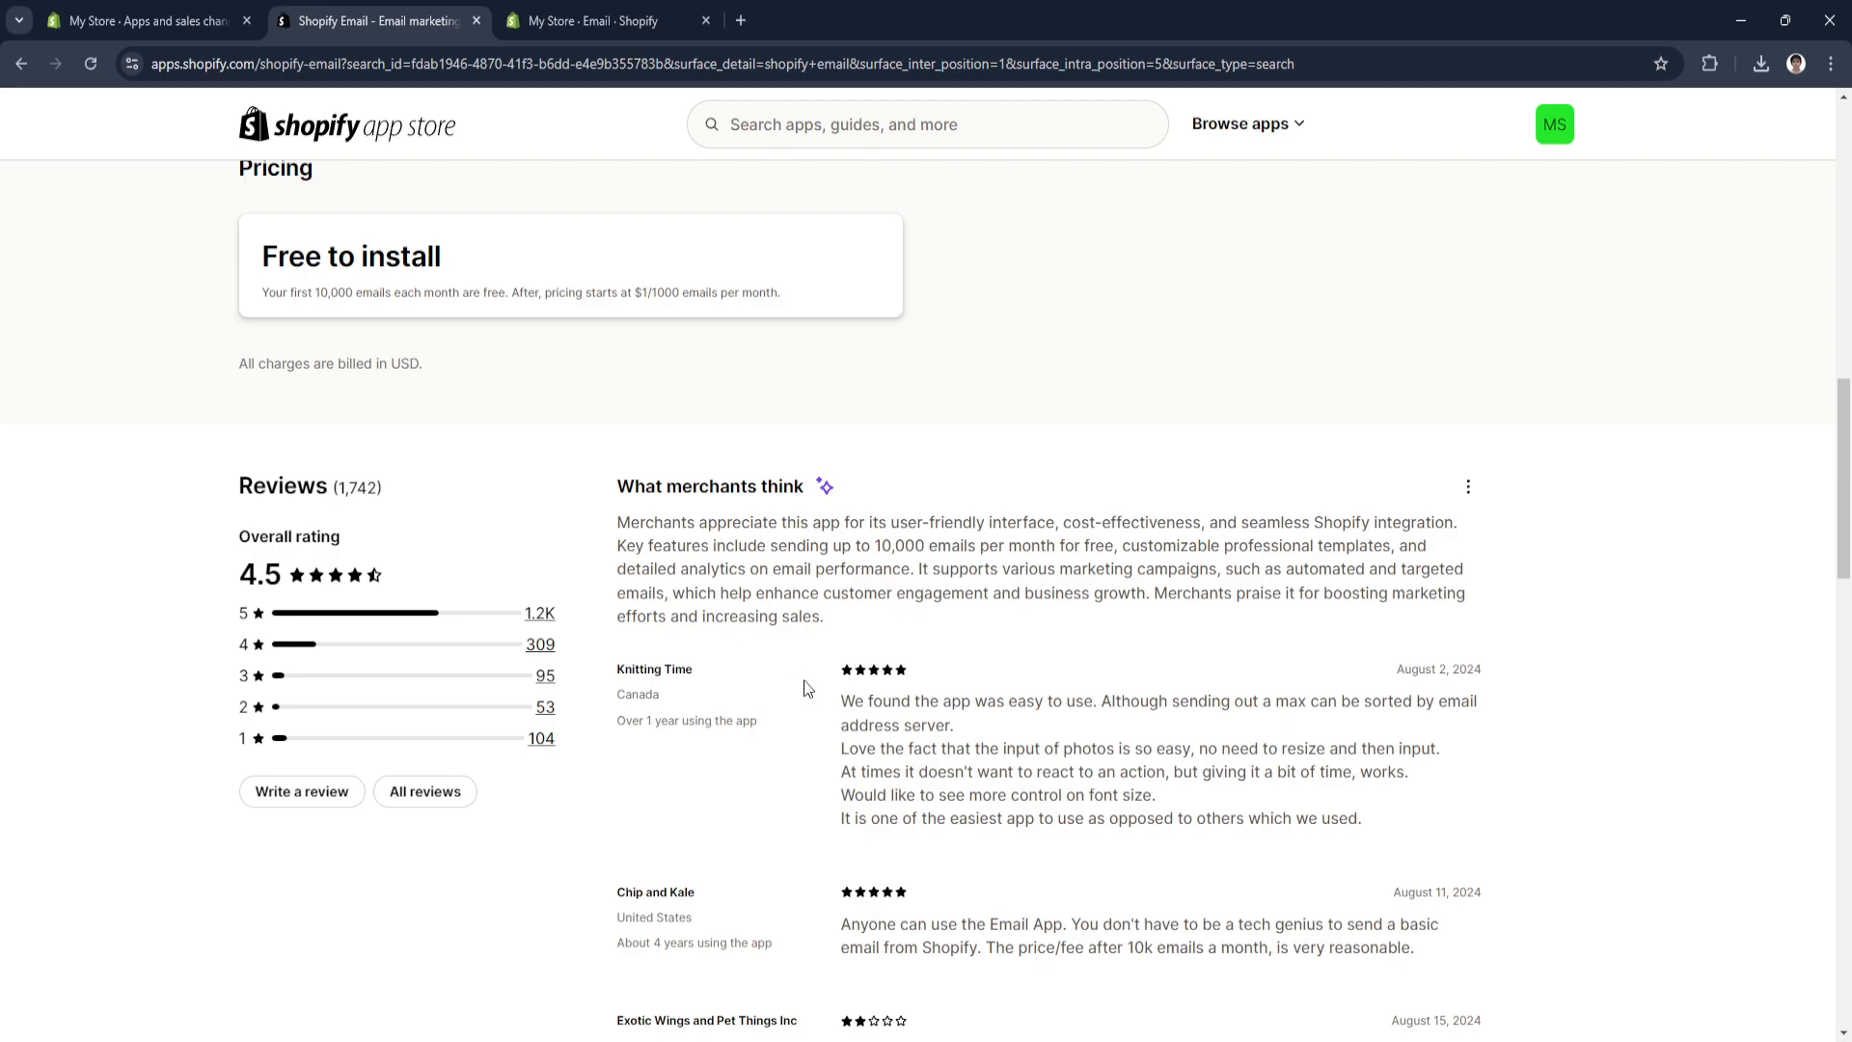
pyautogui.scroll(-1, 818, 688)
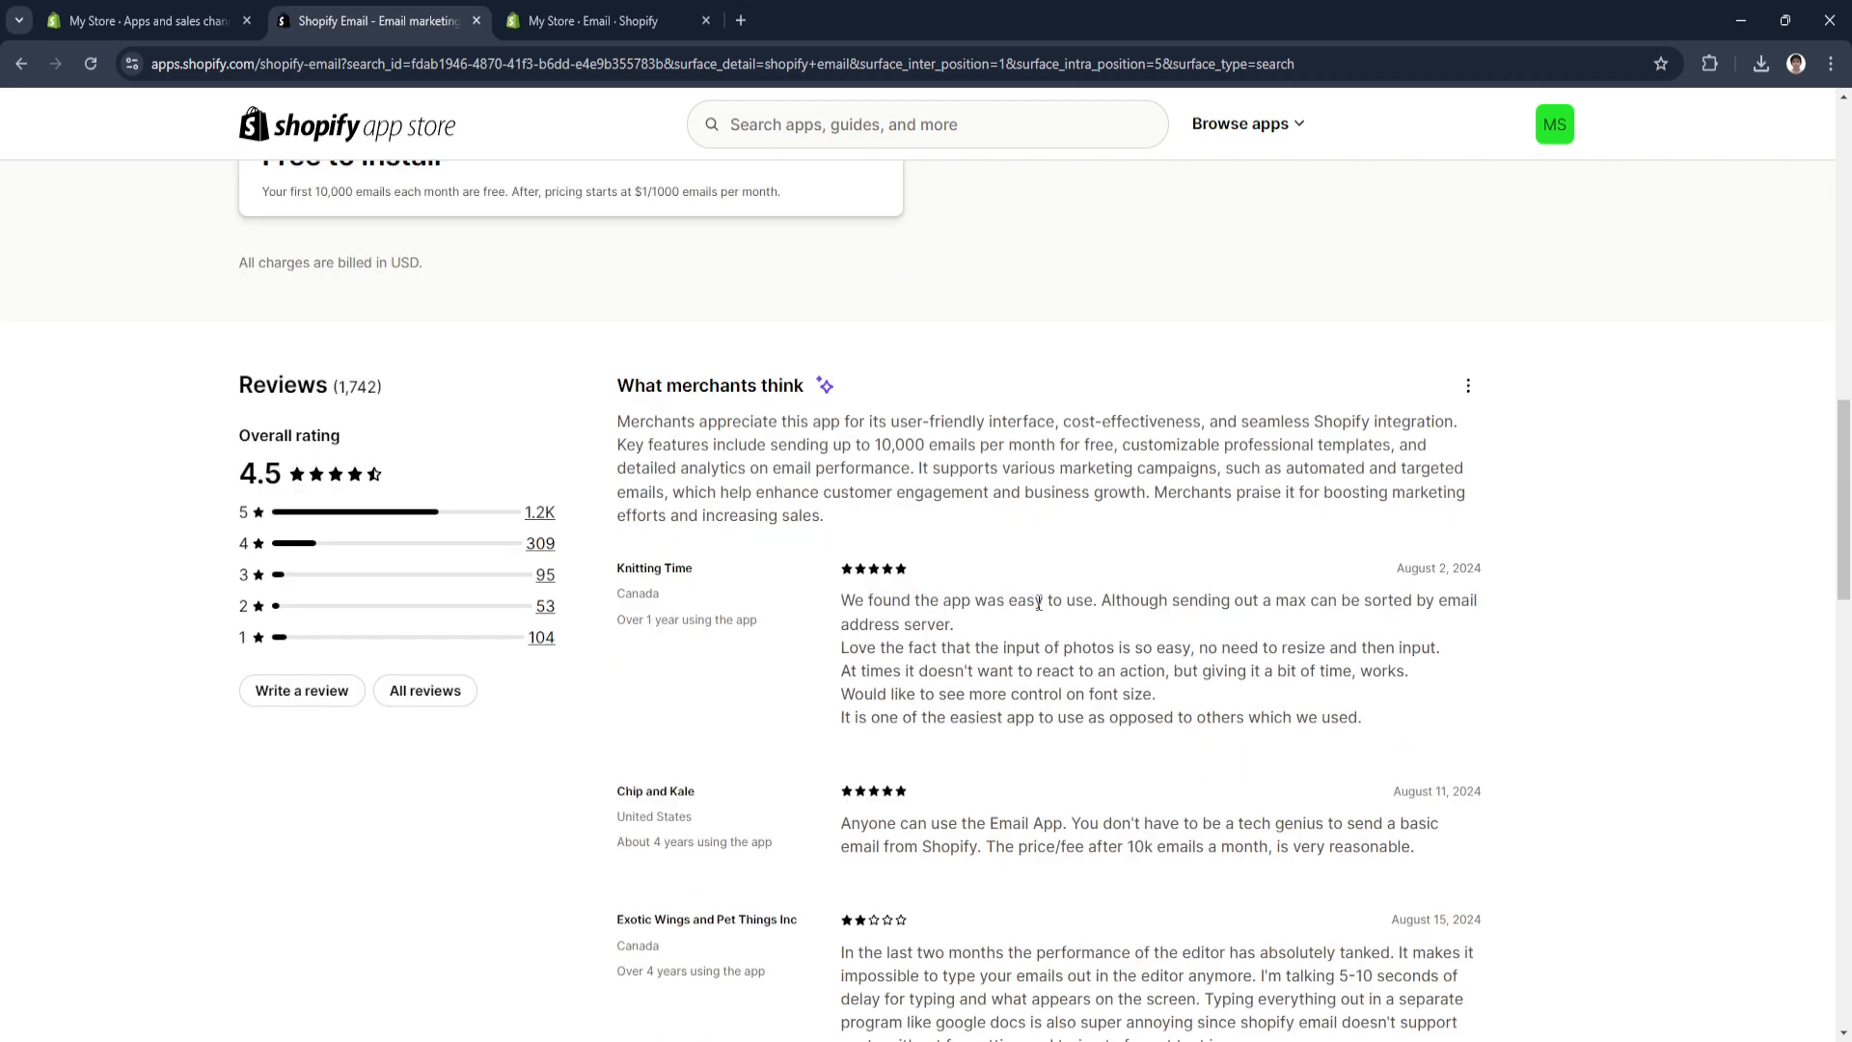
pyautogui.scroll(10, 1038, 602)
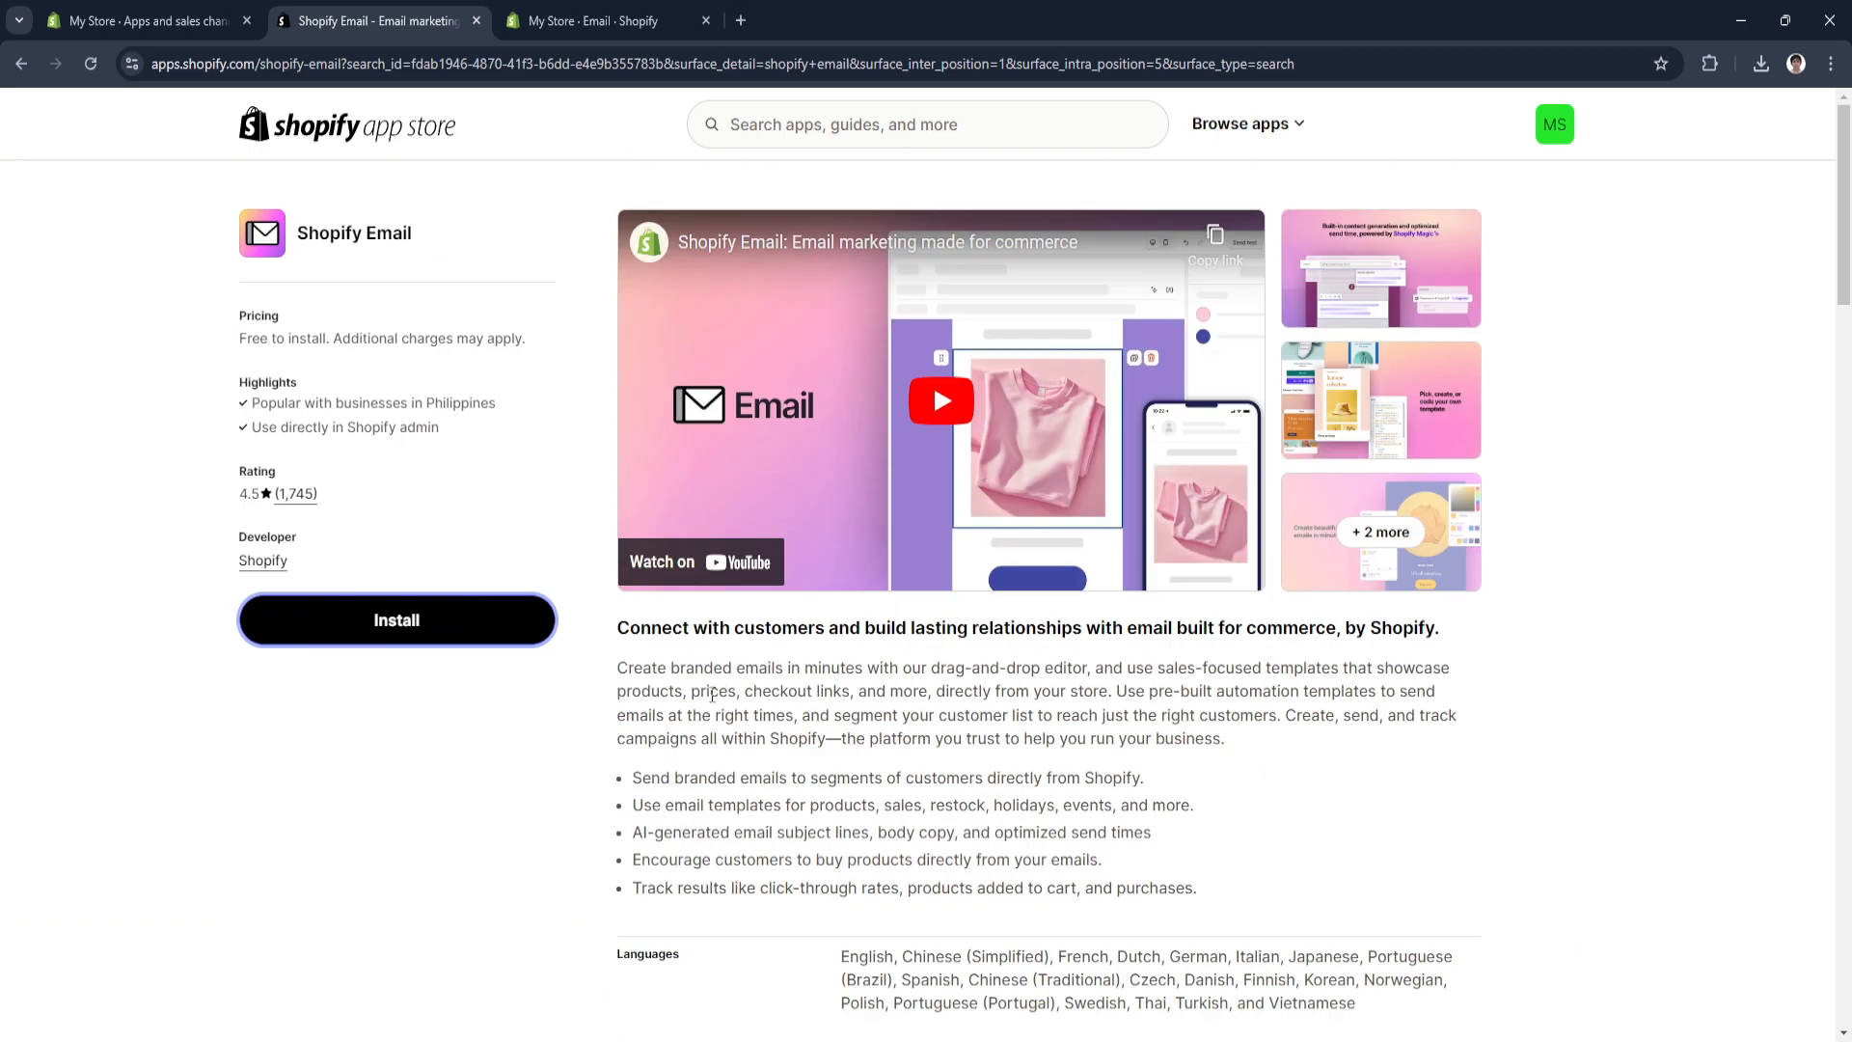
# Return to the installed Email app and start creating a campaign.
pyautogui.click(598, 23)
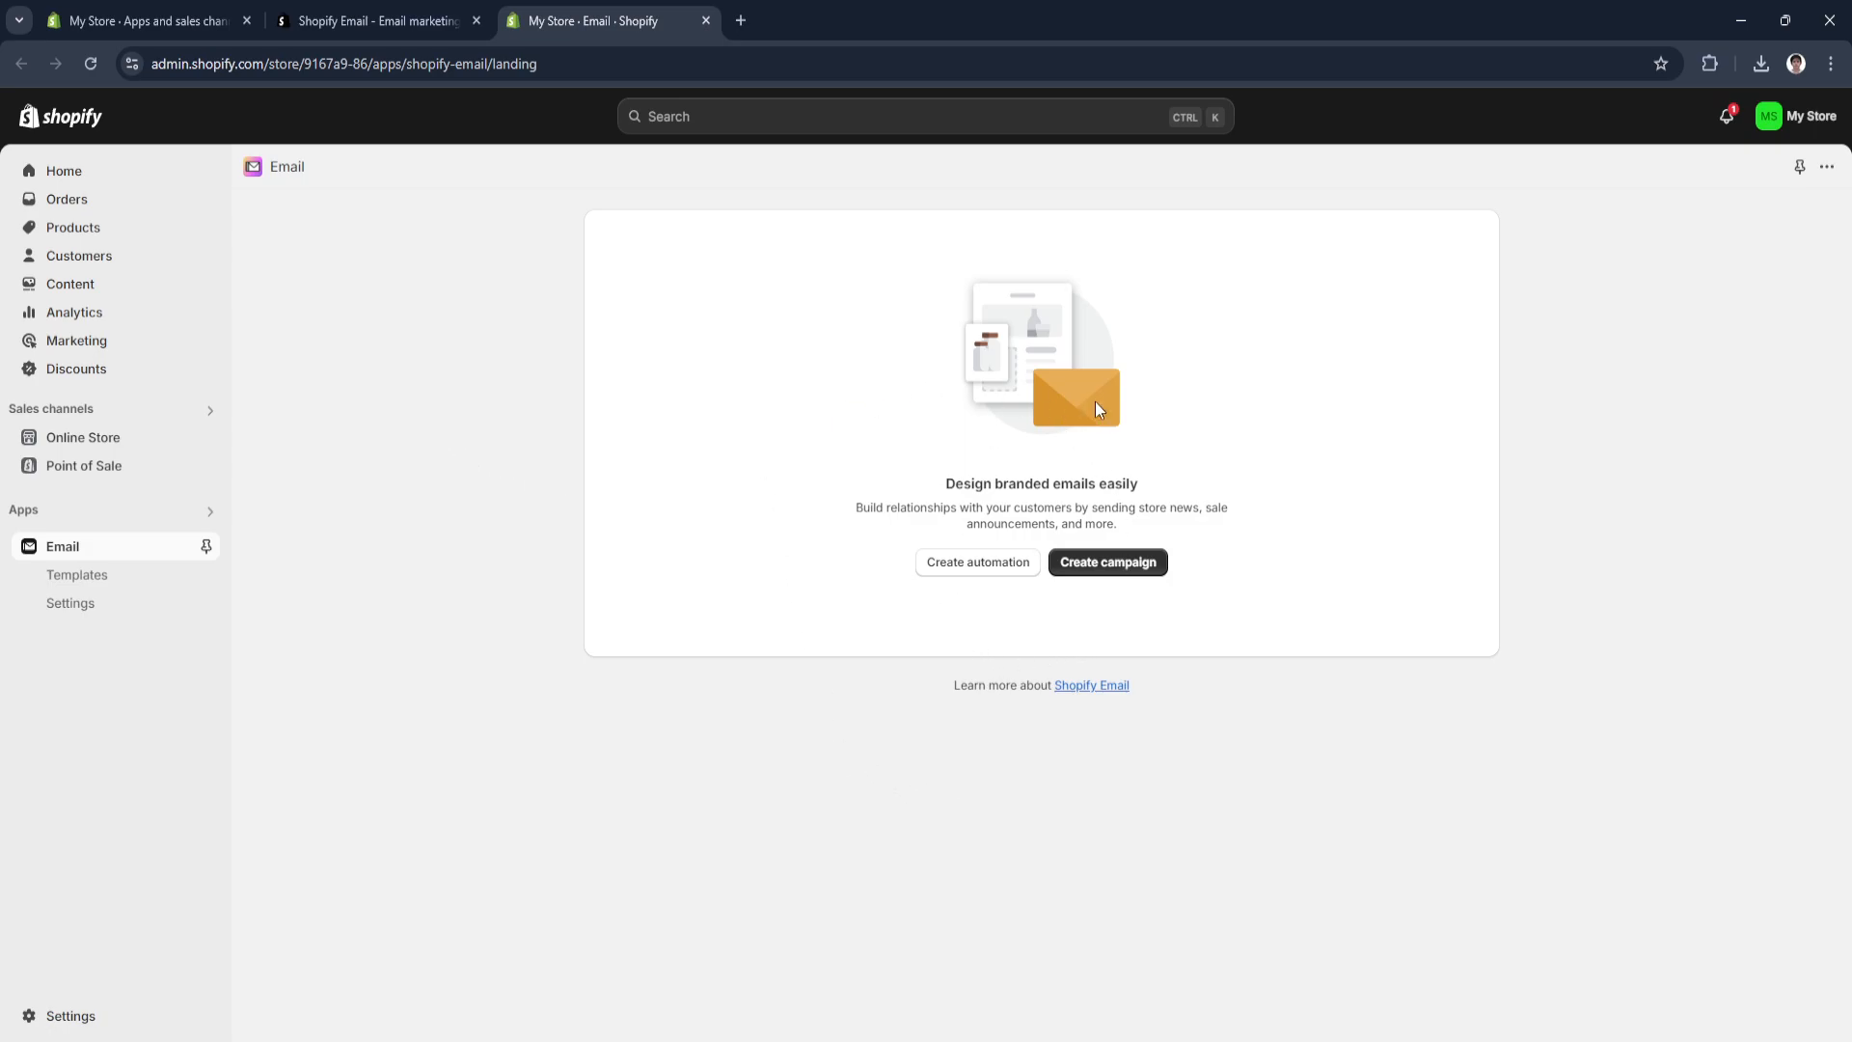
pyautogui.click(1119, 568)
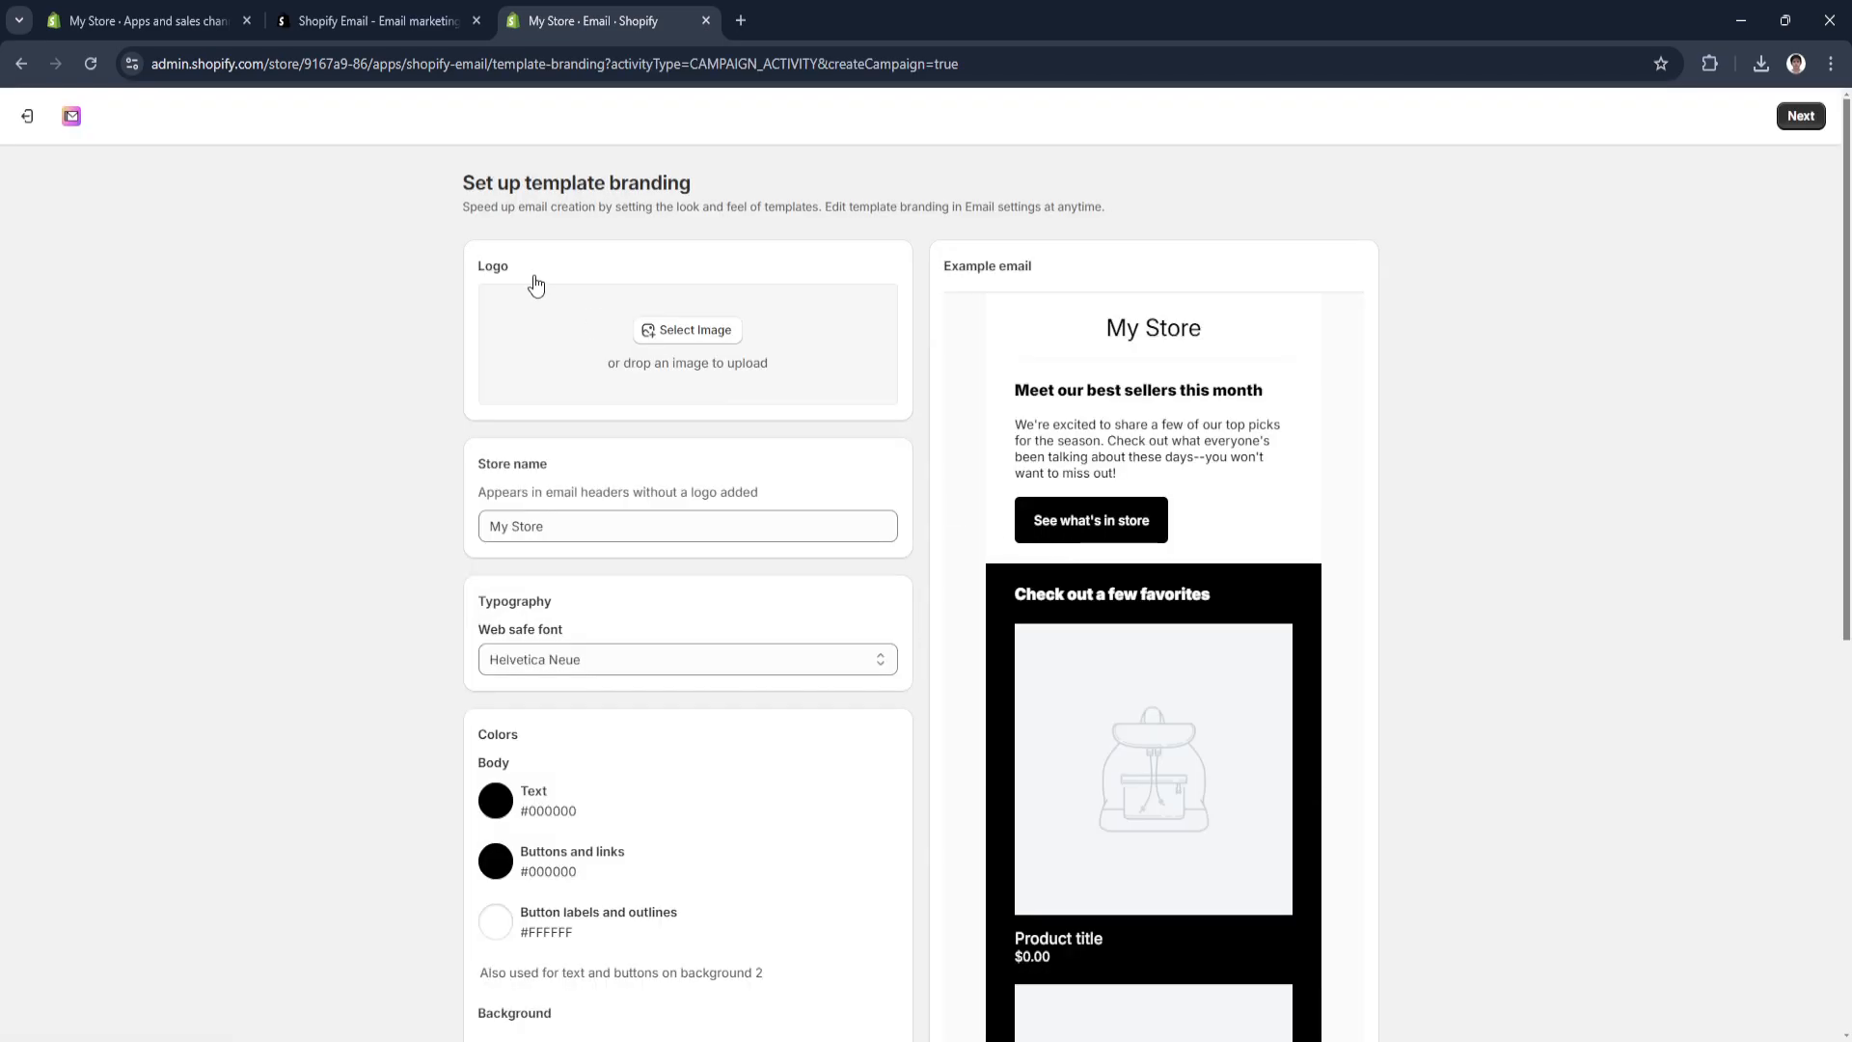
# Review the template branding options for logo, store name, typography and colors alongside the example email.
pyautogui.moveTo(462, 187); pyautogui.dragTo(700, 191)
pyautogui.click(847, 231)
pyautogui.scroll(-1, 687, 362)
pyautogui.click(558, 424)
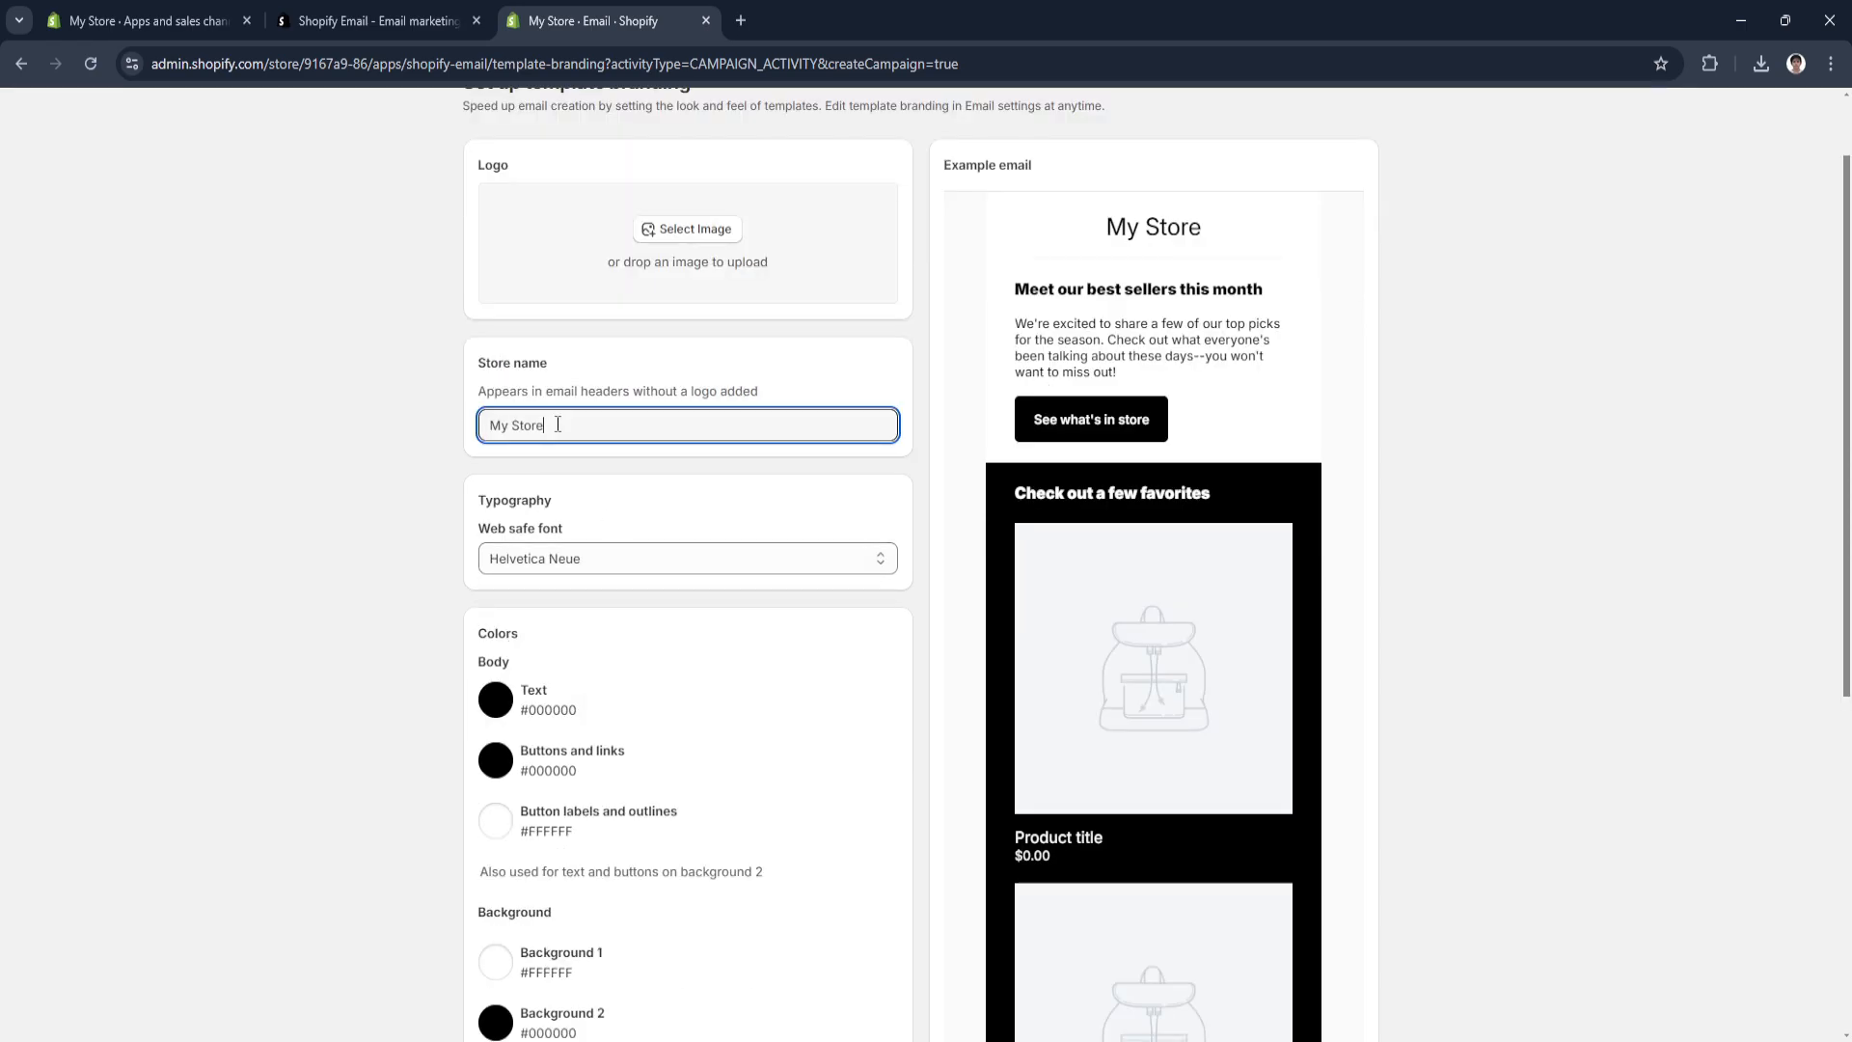
pyautogui.click(643, 495)
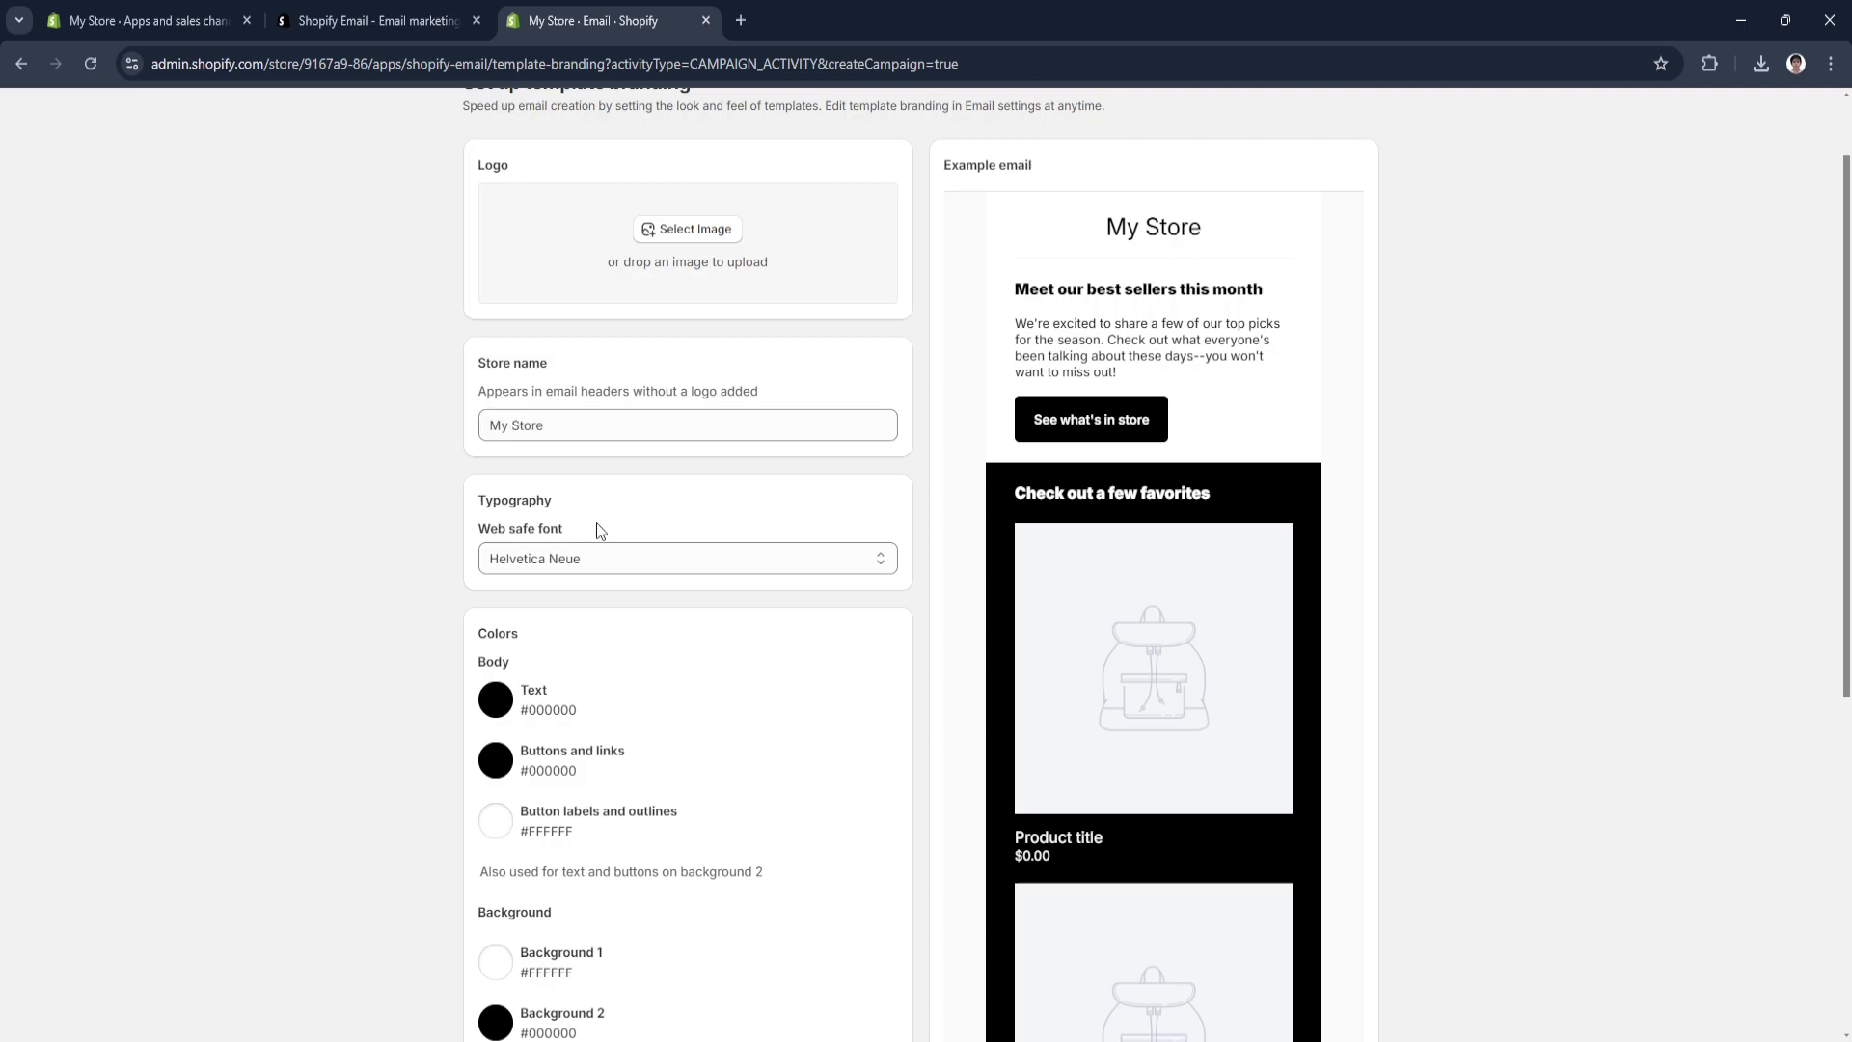
pyautogui.scroll(-1, 598, 530)
pyautogui.scroll(-1, 495, 599)
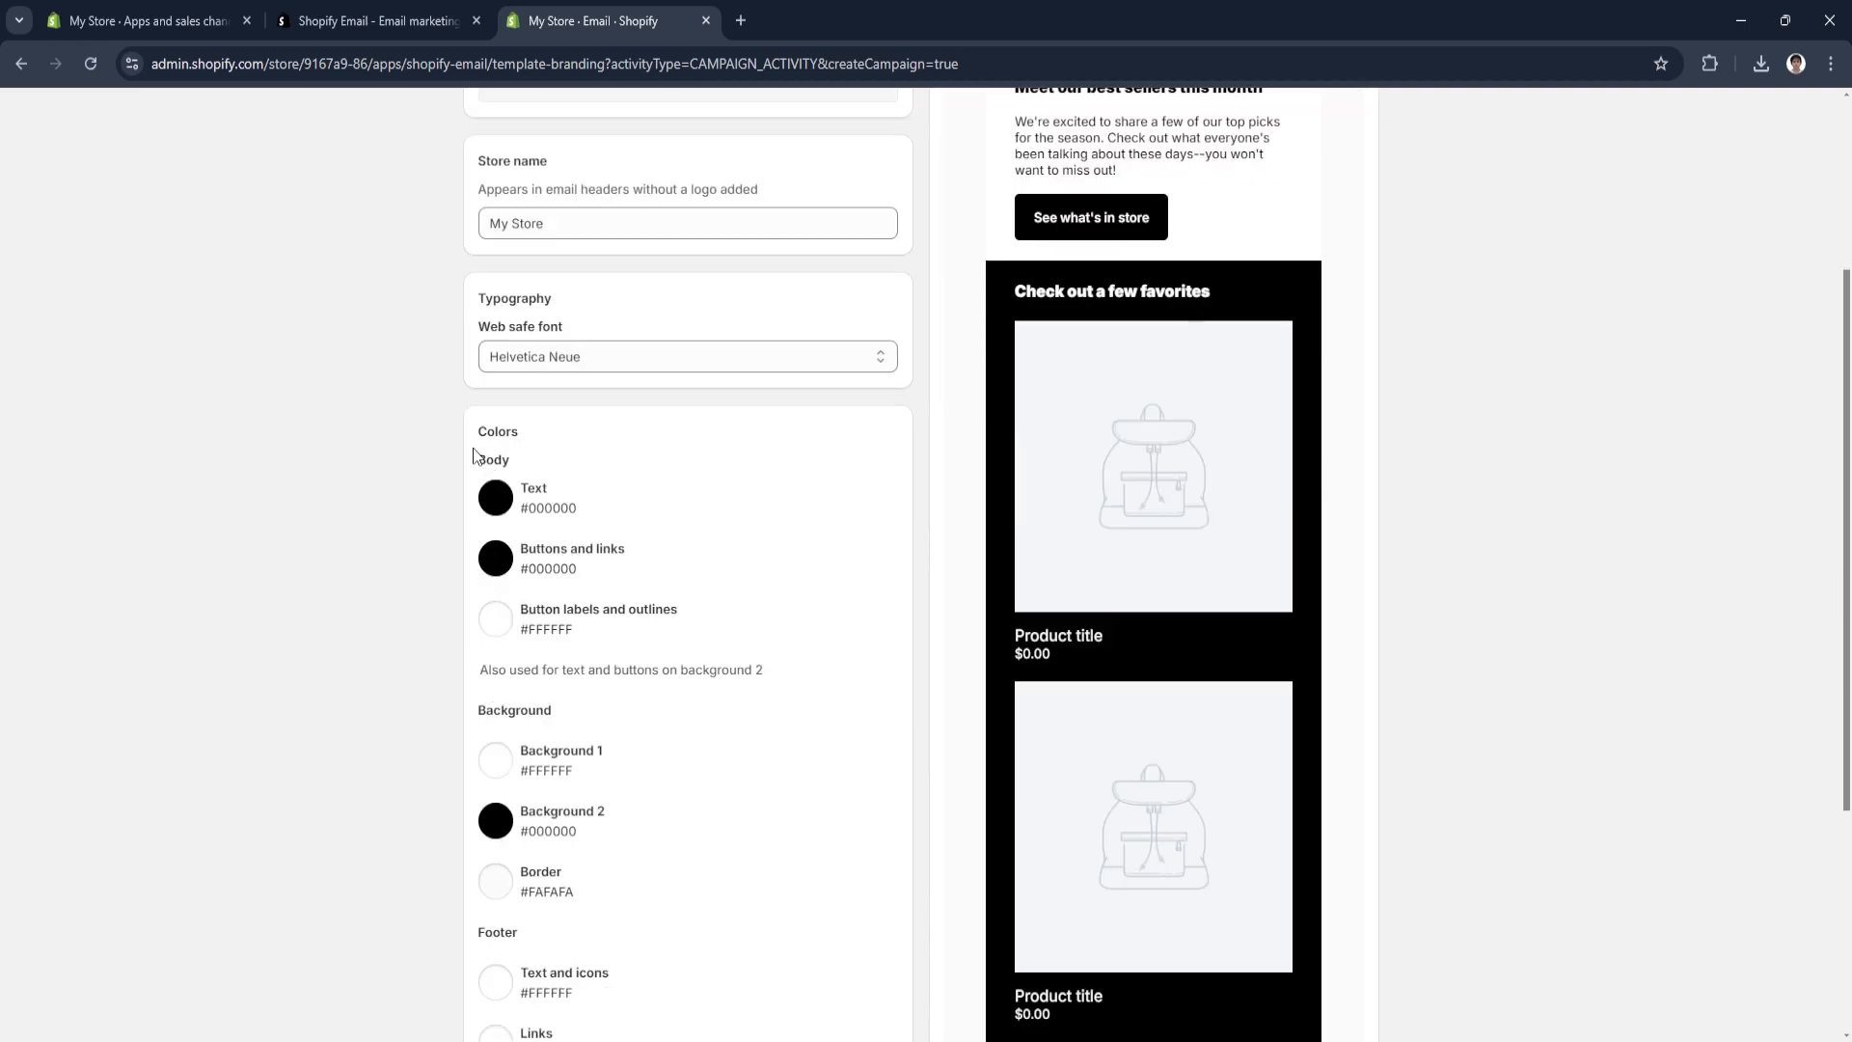
pyautogui.scroll(2, 1052, 777)
pyautogui.scroll(-6, 1051, 748)
pyautogui.scroll(7, 1028, 748)
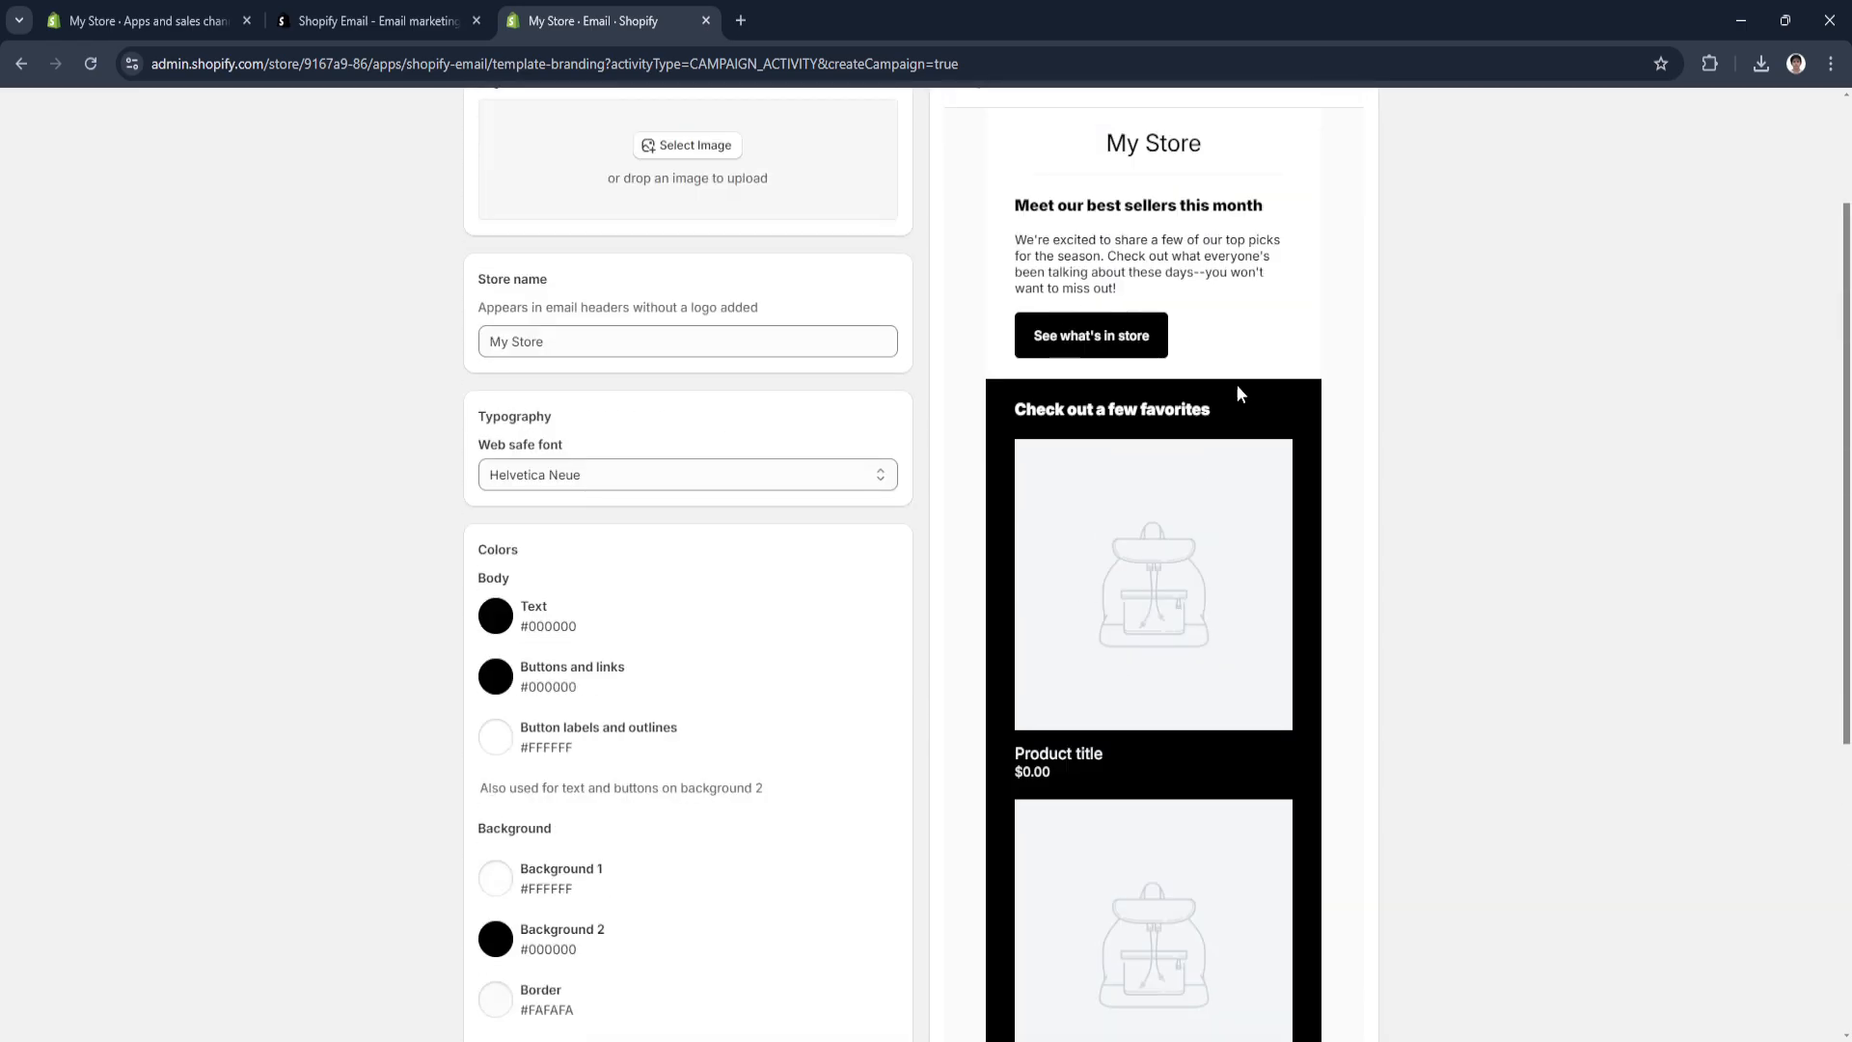
pyautogui.scroll(-2, 918, 496)
pyautogui.scroll(2, 1061, 542)
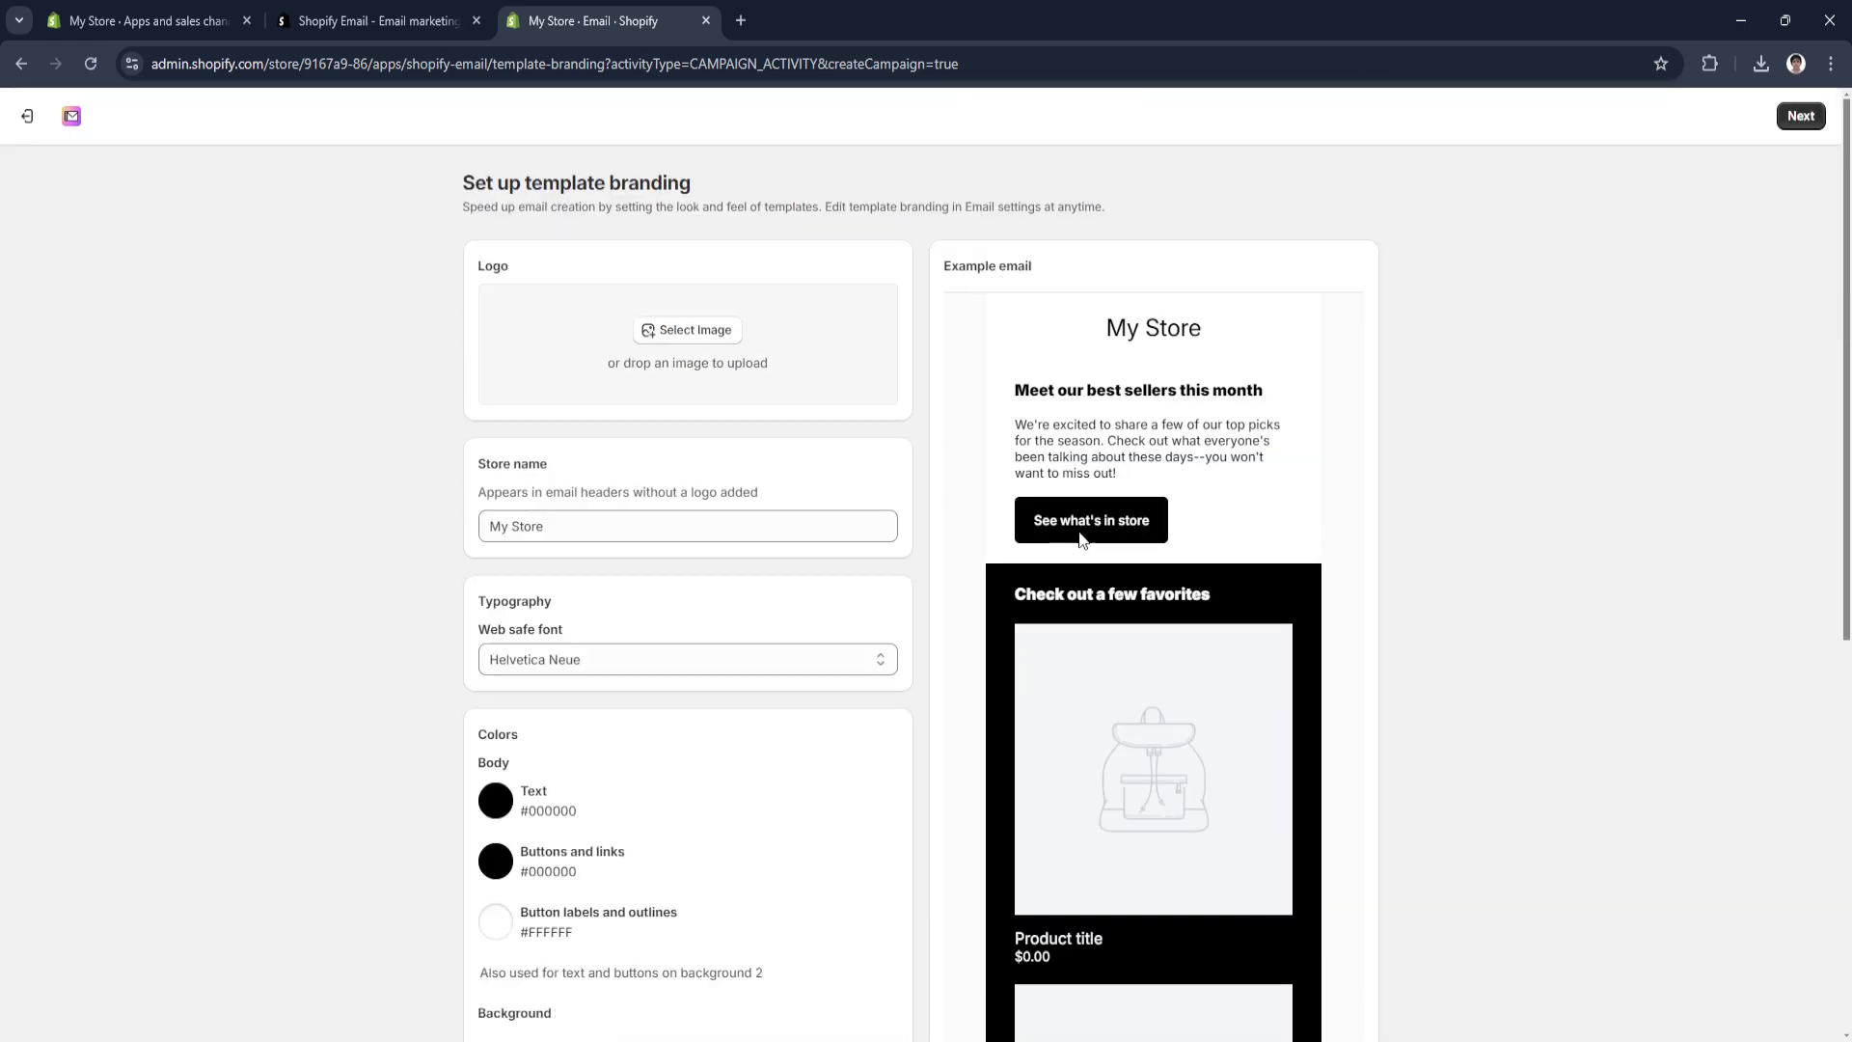
pyautogui.scroll(-7, 1275, 732)
pyautogui.scroll(7, 1051, 793)
# Accept the current template branding and continue to the gallery of all email templates.
pyautogui.click(1799, 116)
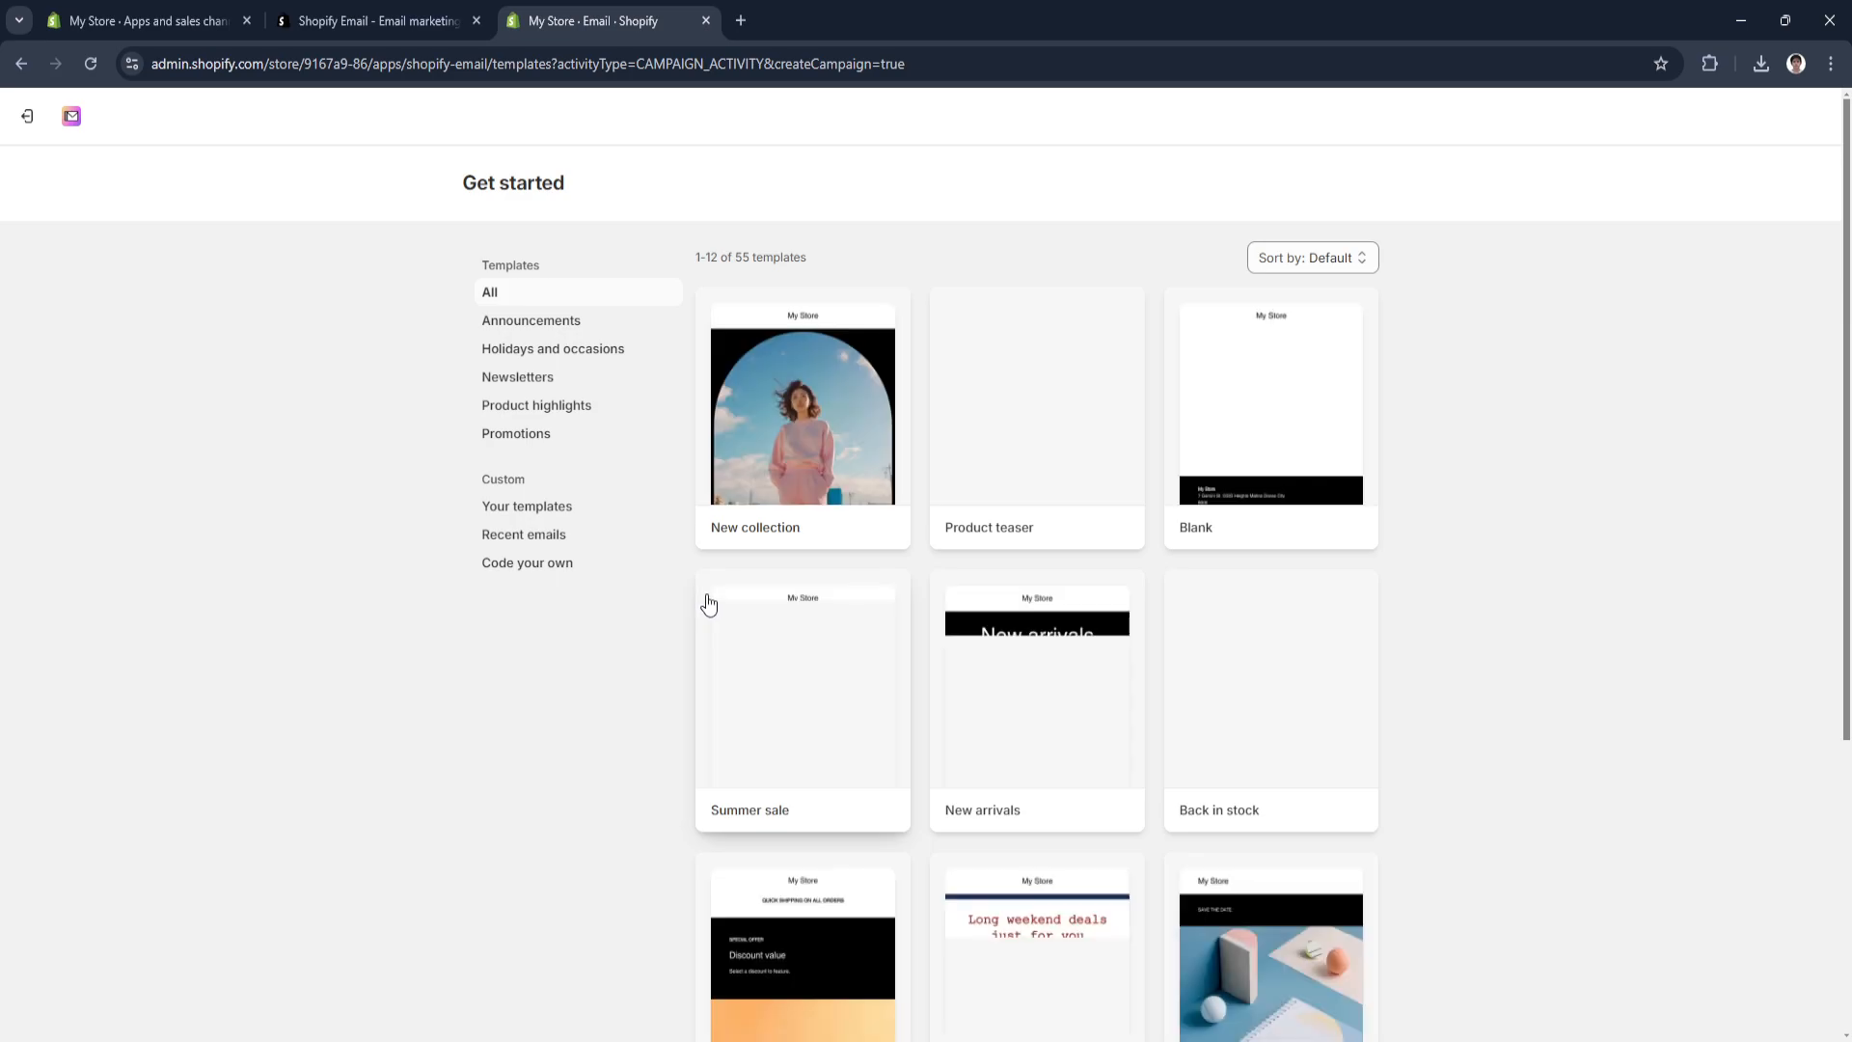
pyautogui.scroll(-5, 926, 814)
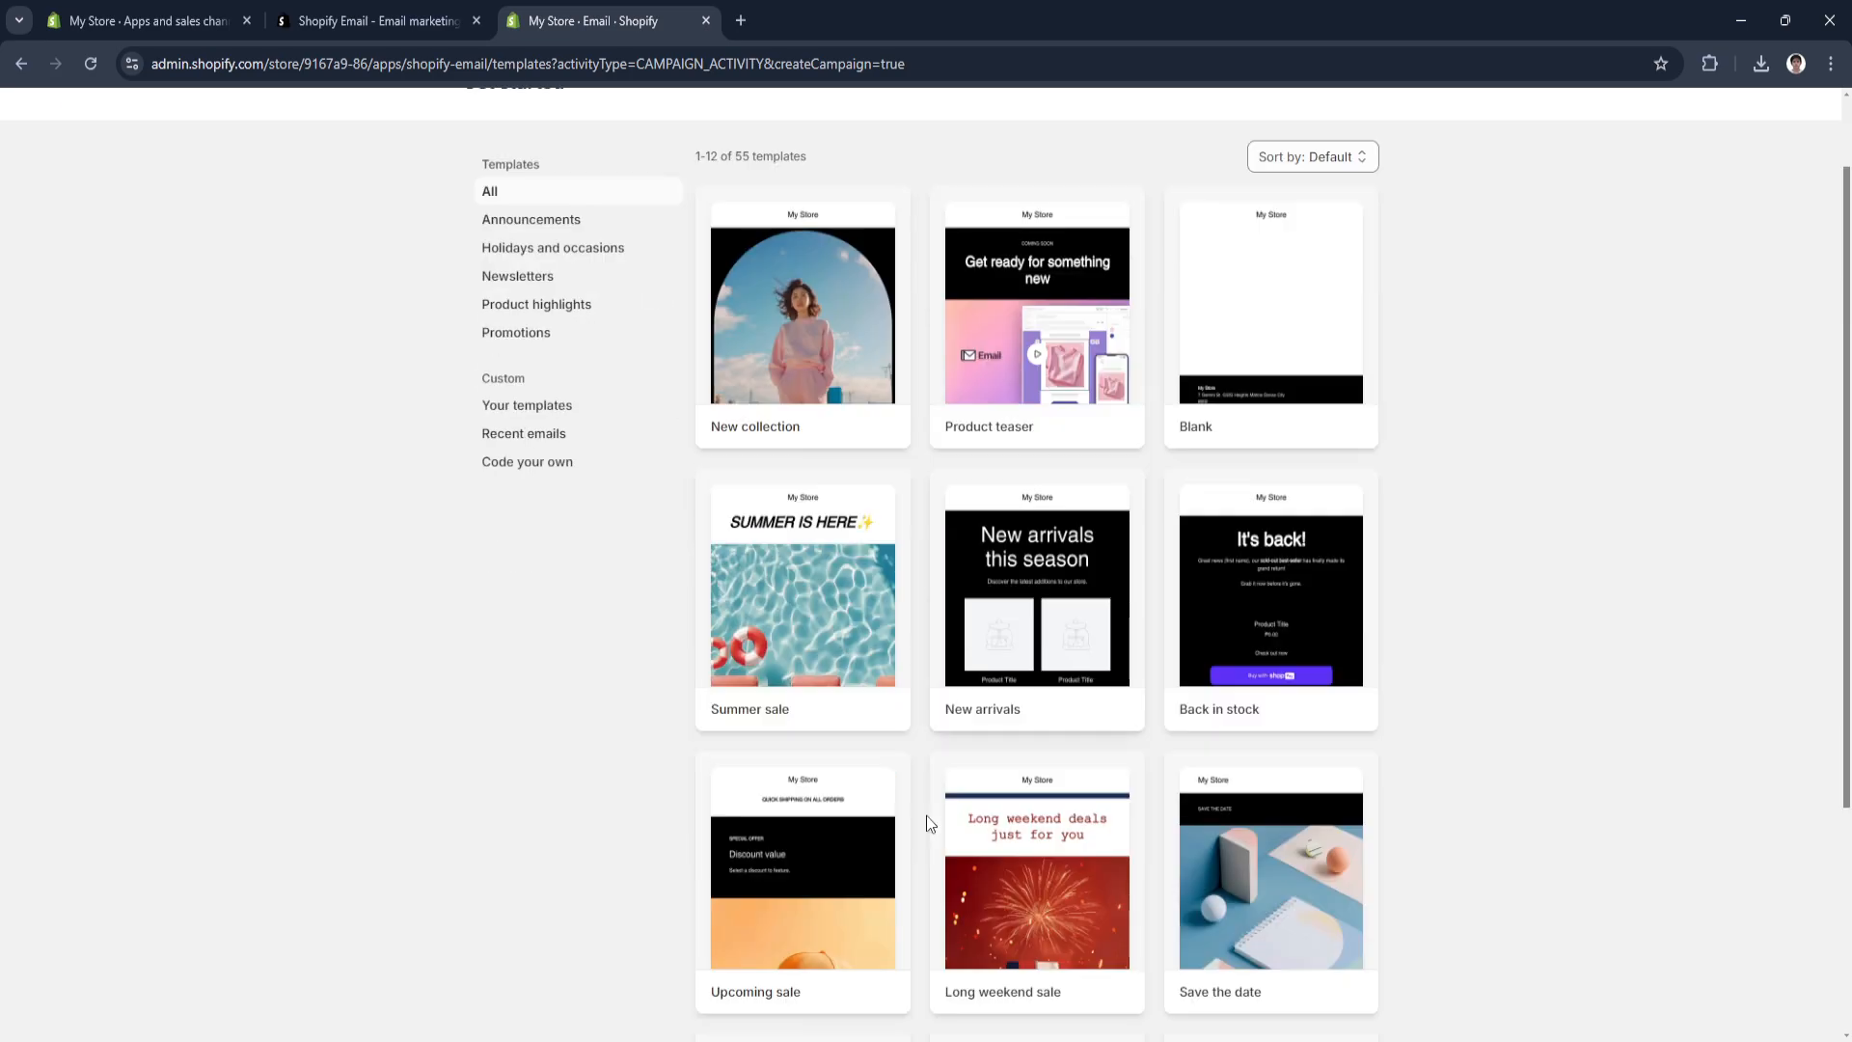
pyautogui.scroll(5, 923, 814)
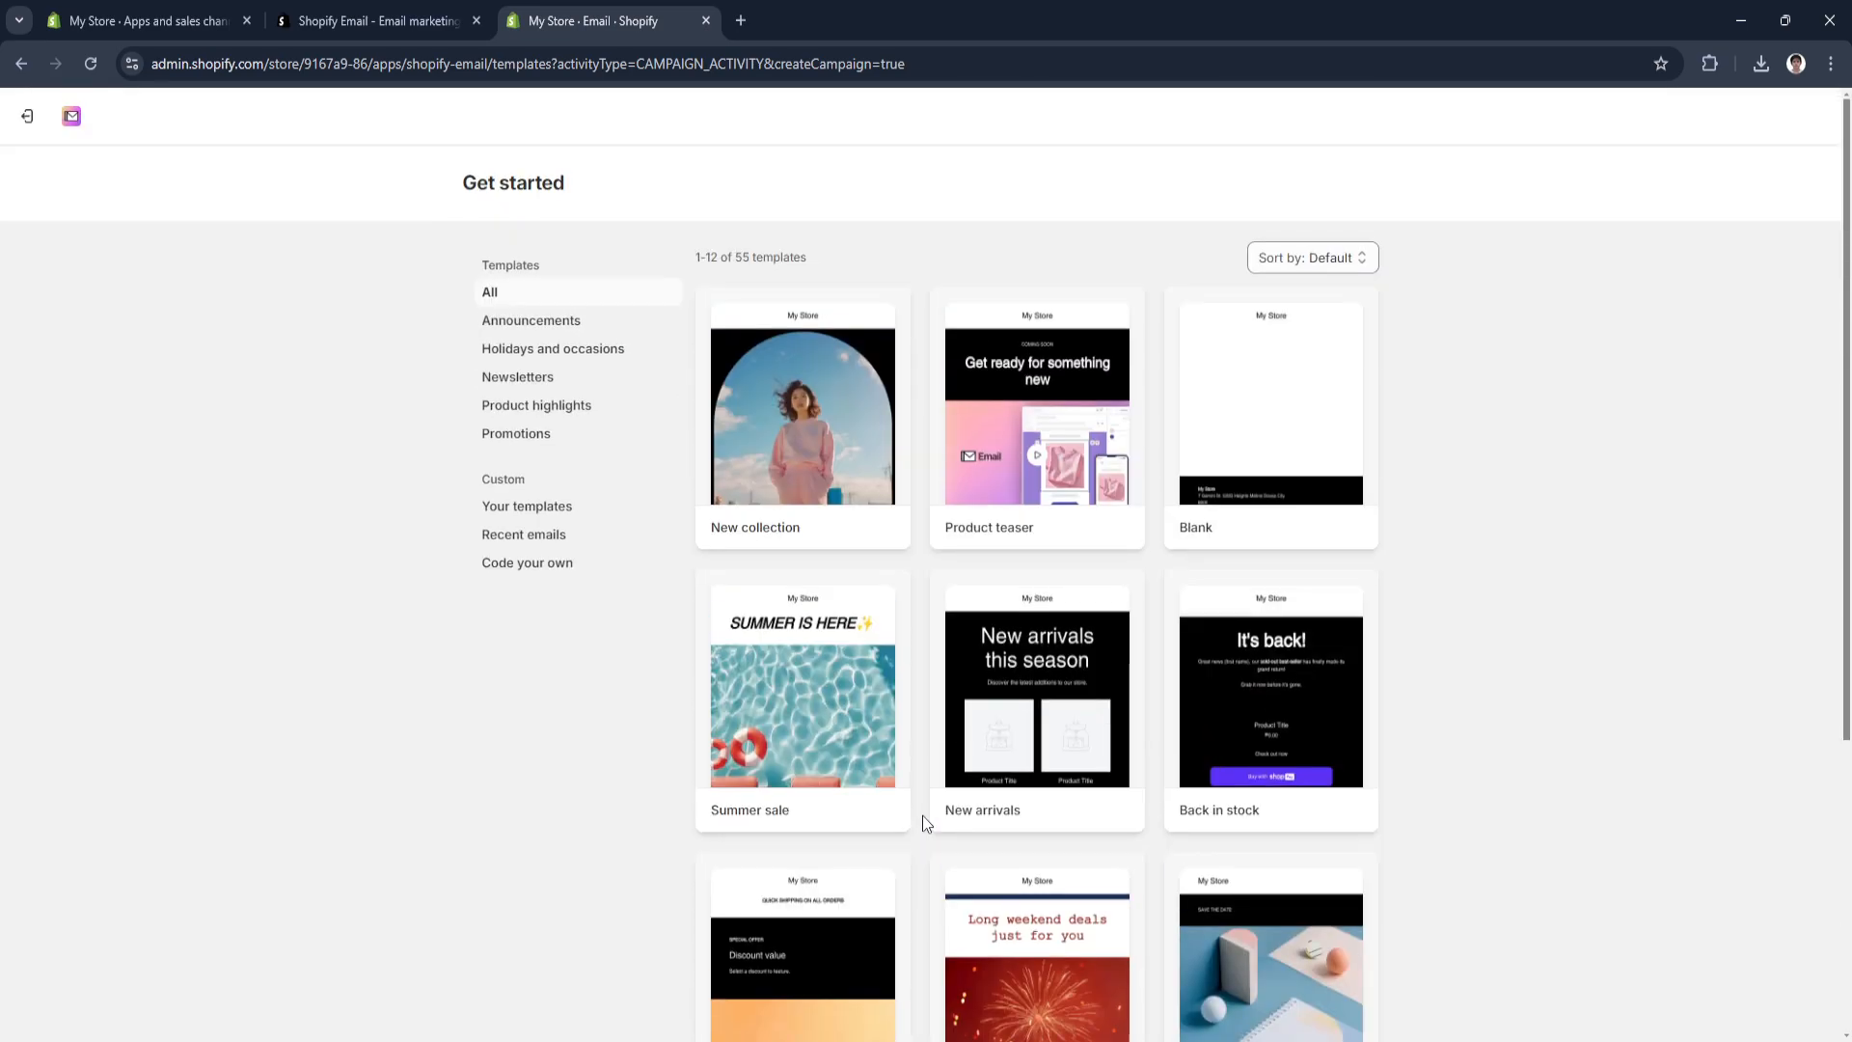
# Browse the preset templates under Announcements, Newsletters, and Holidays and occasions.
pyautogui.click(523, 326)
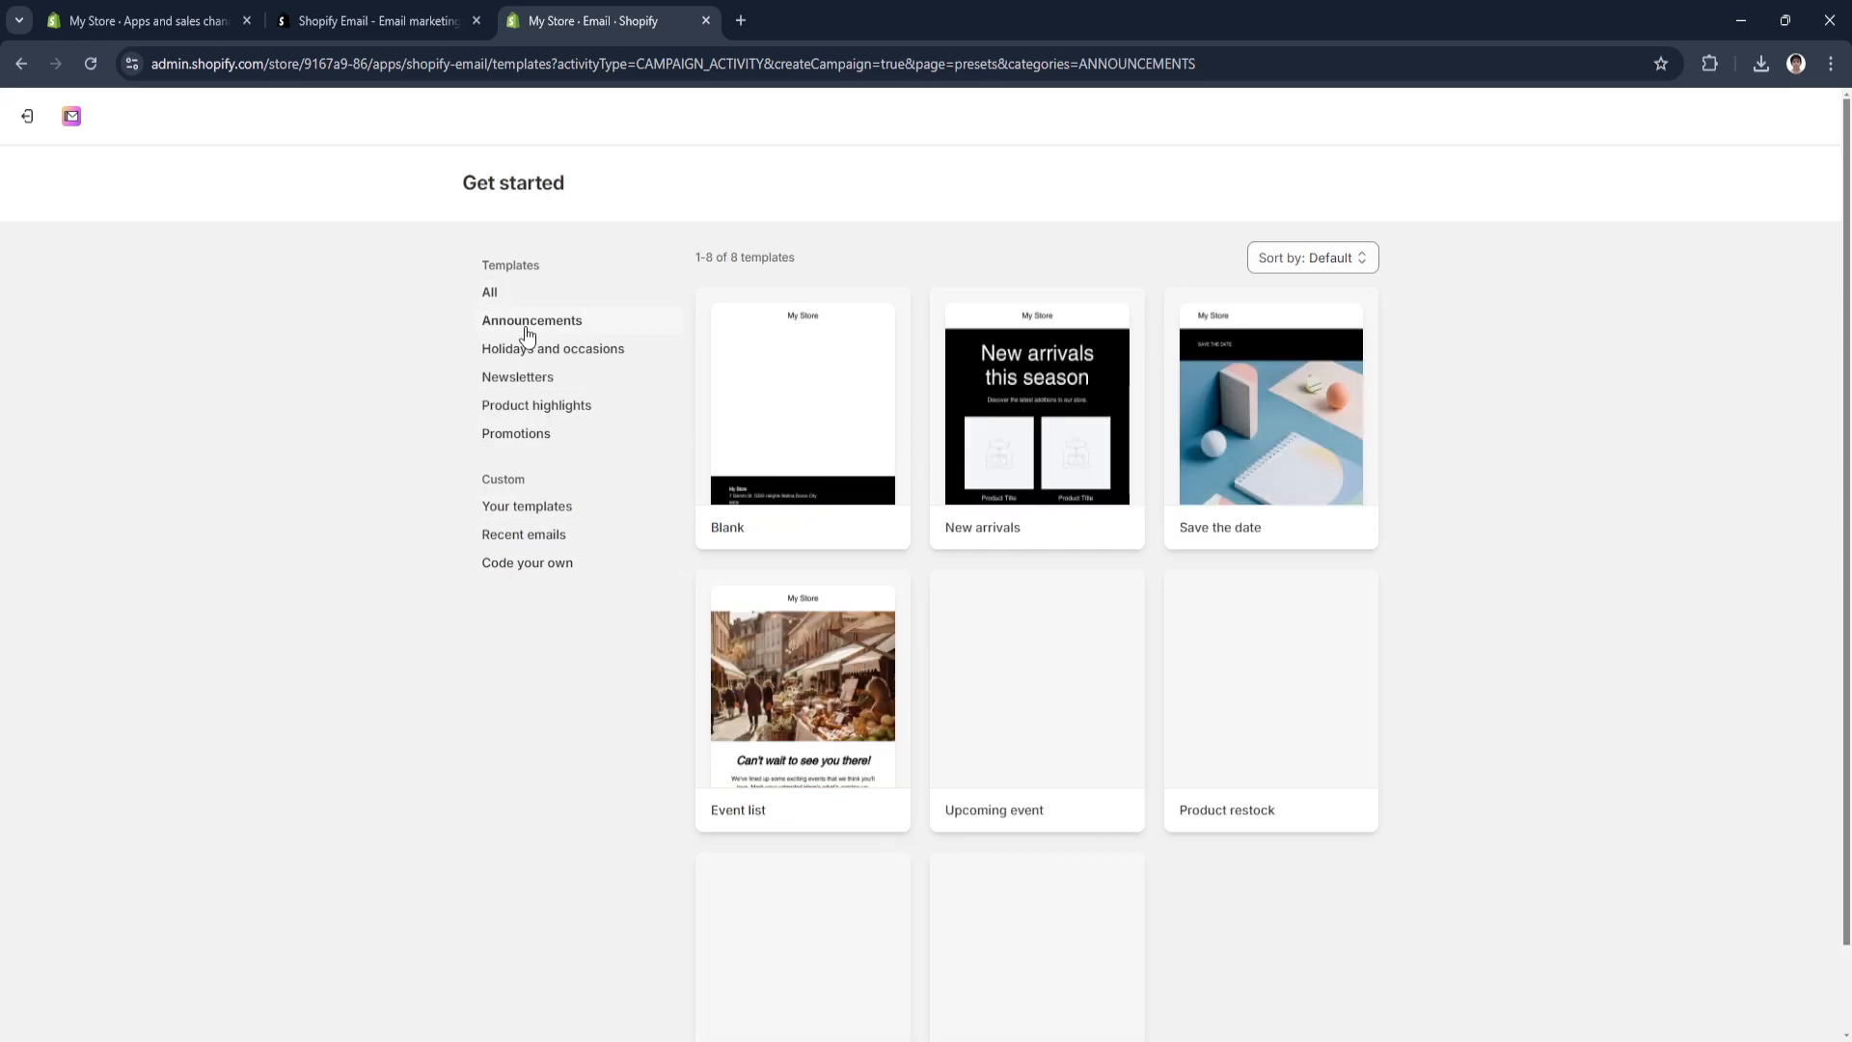
pyautogui.click(551, 363)
pyautogui.click(554, 376)
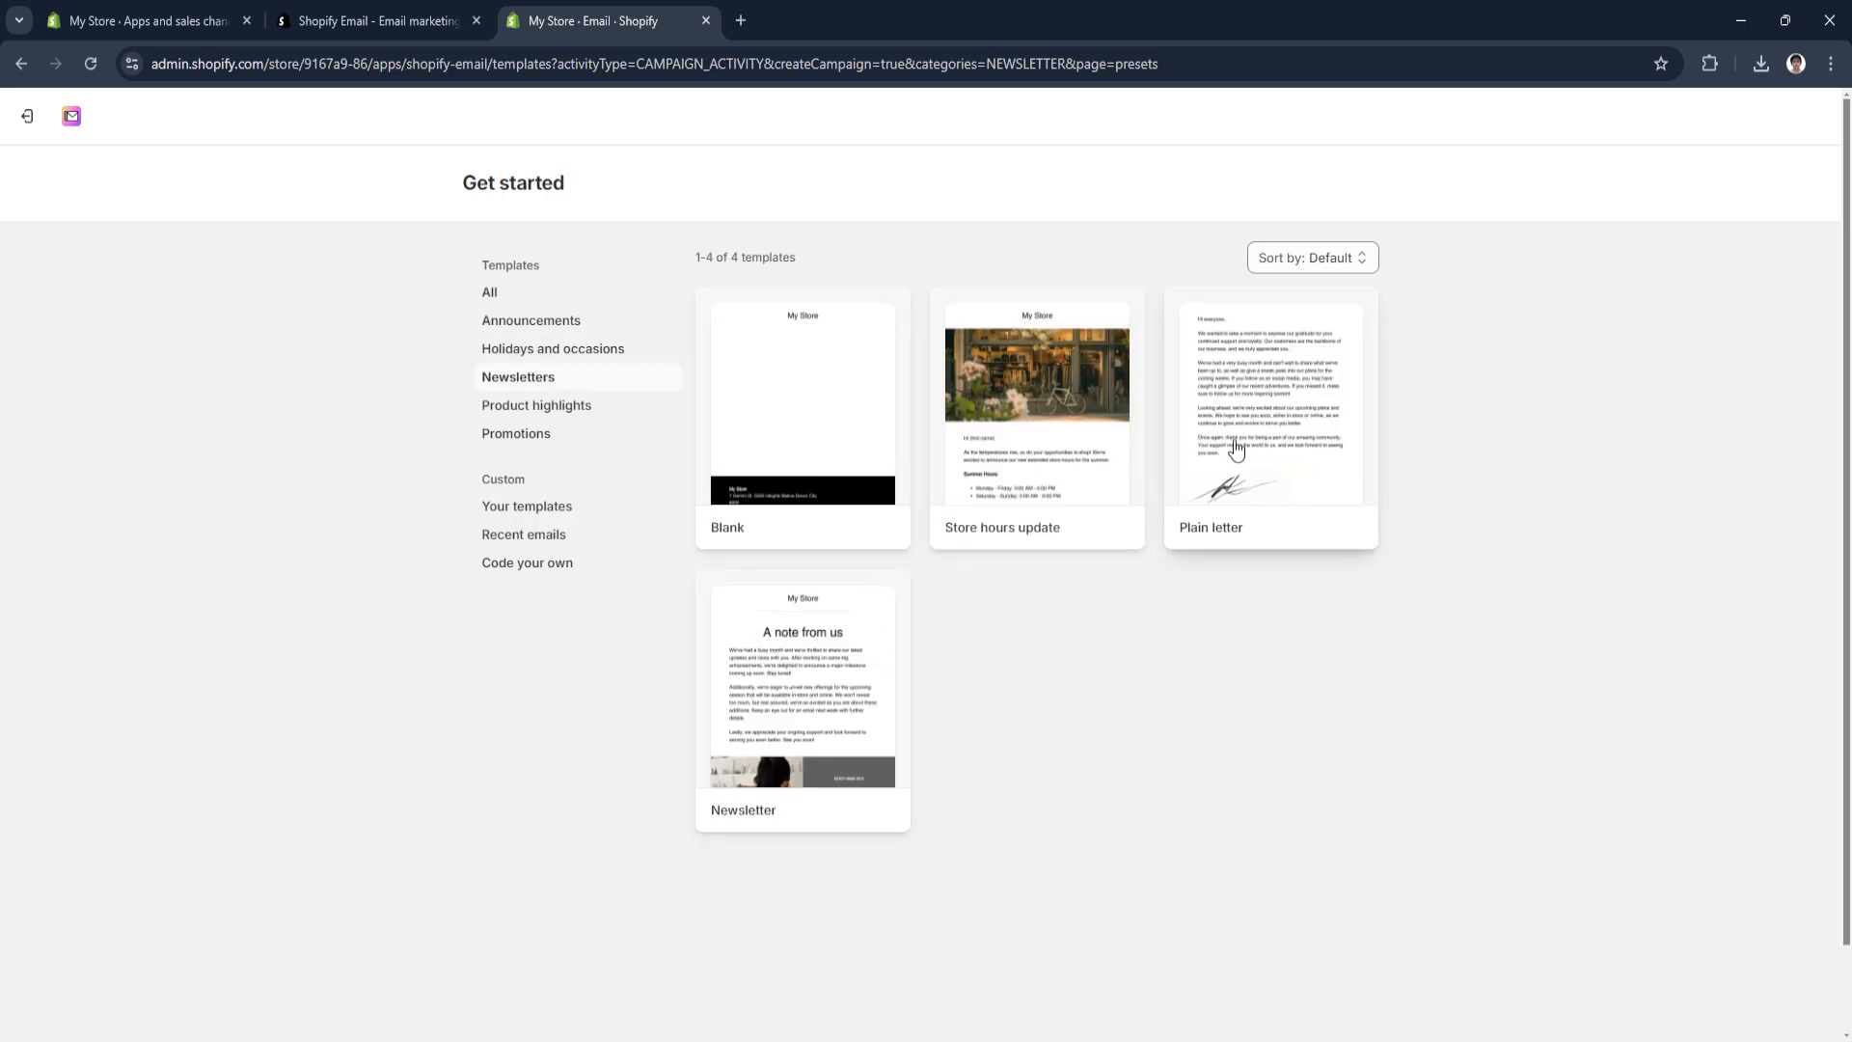
pyautogui.click(535, 352)
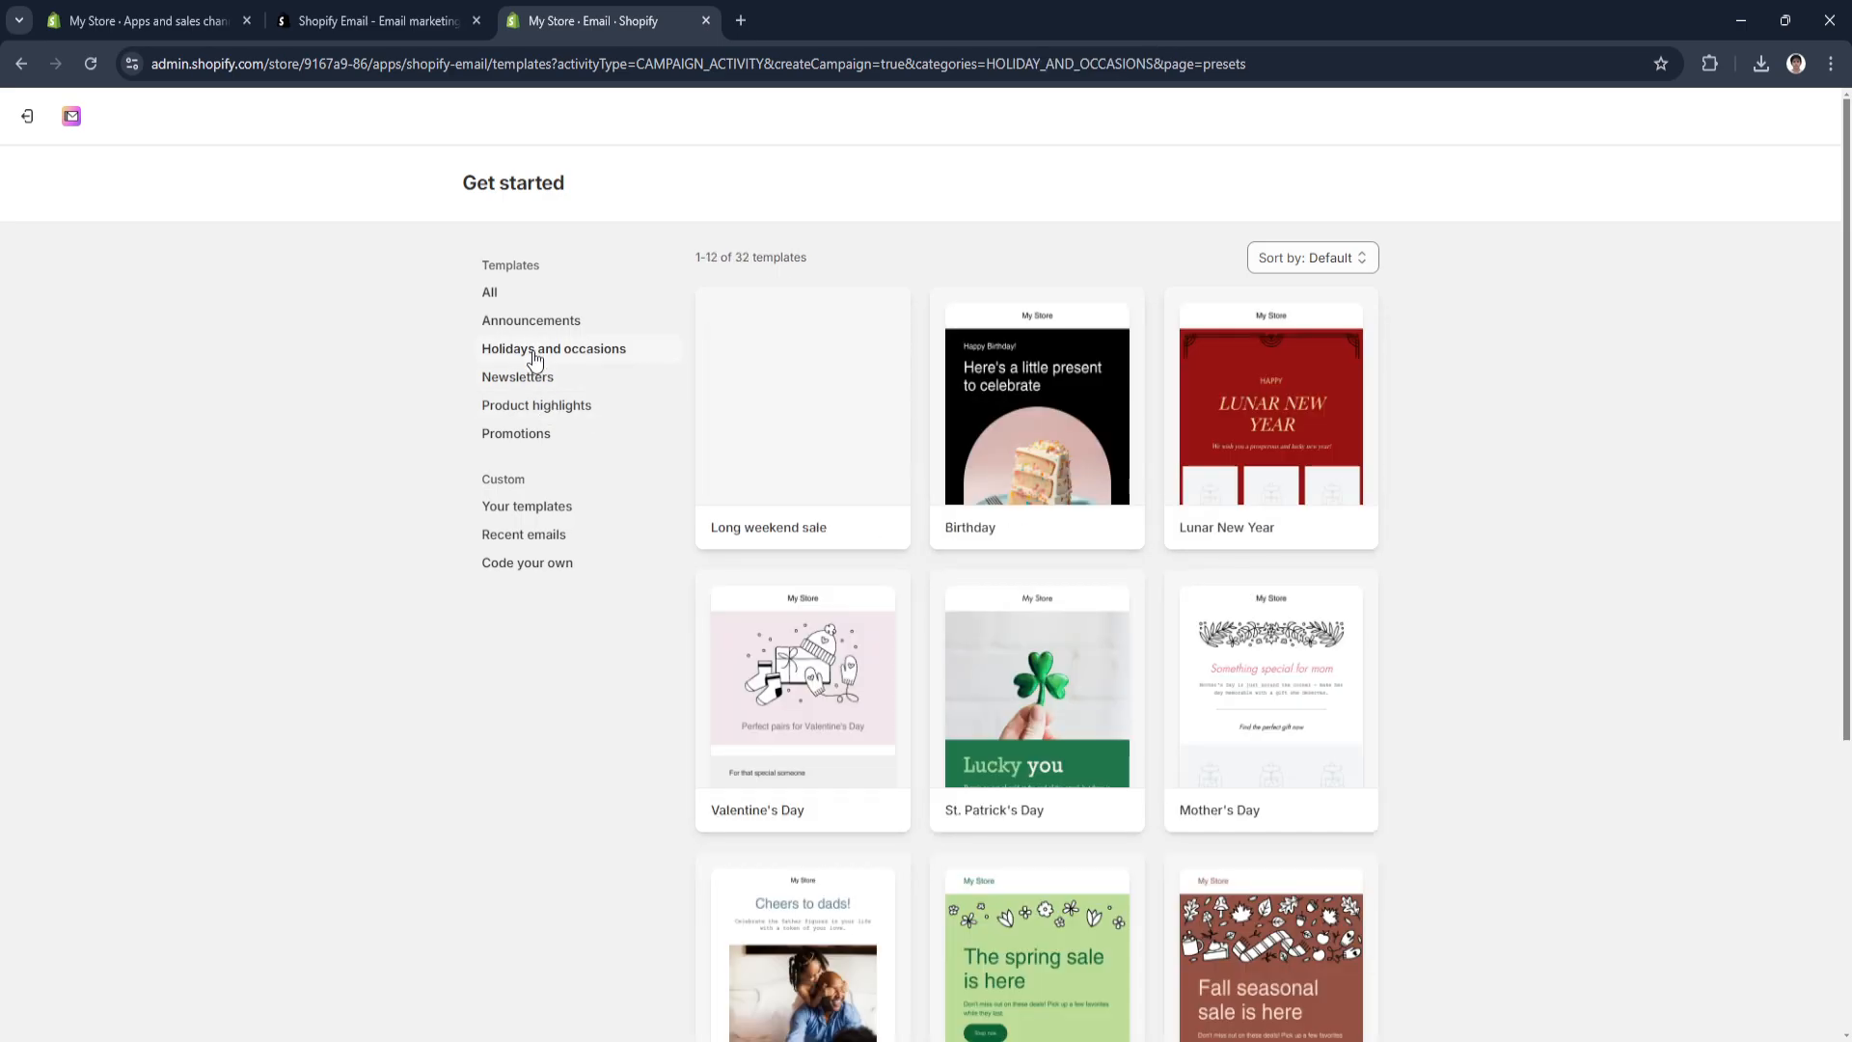
pyautogui.scroll(-3, 1115, 732)
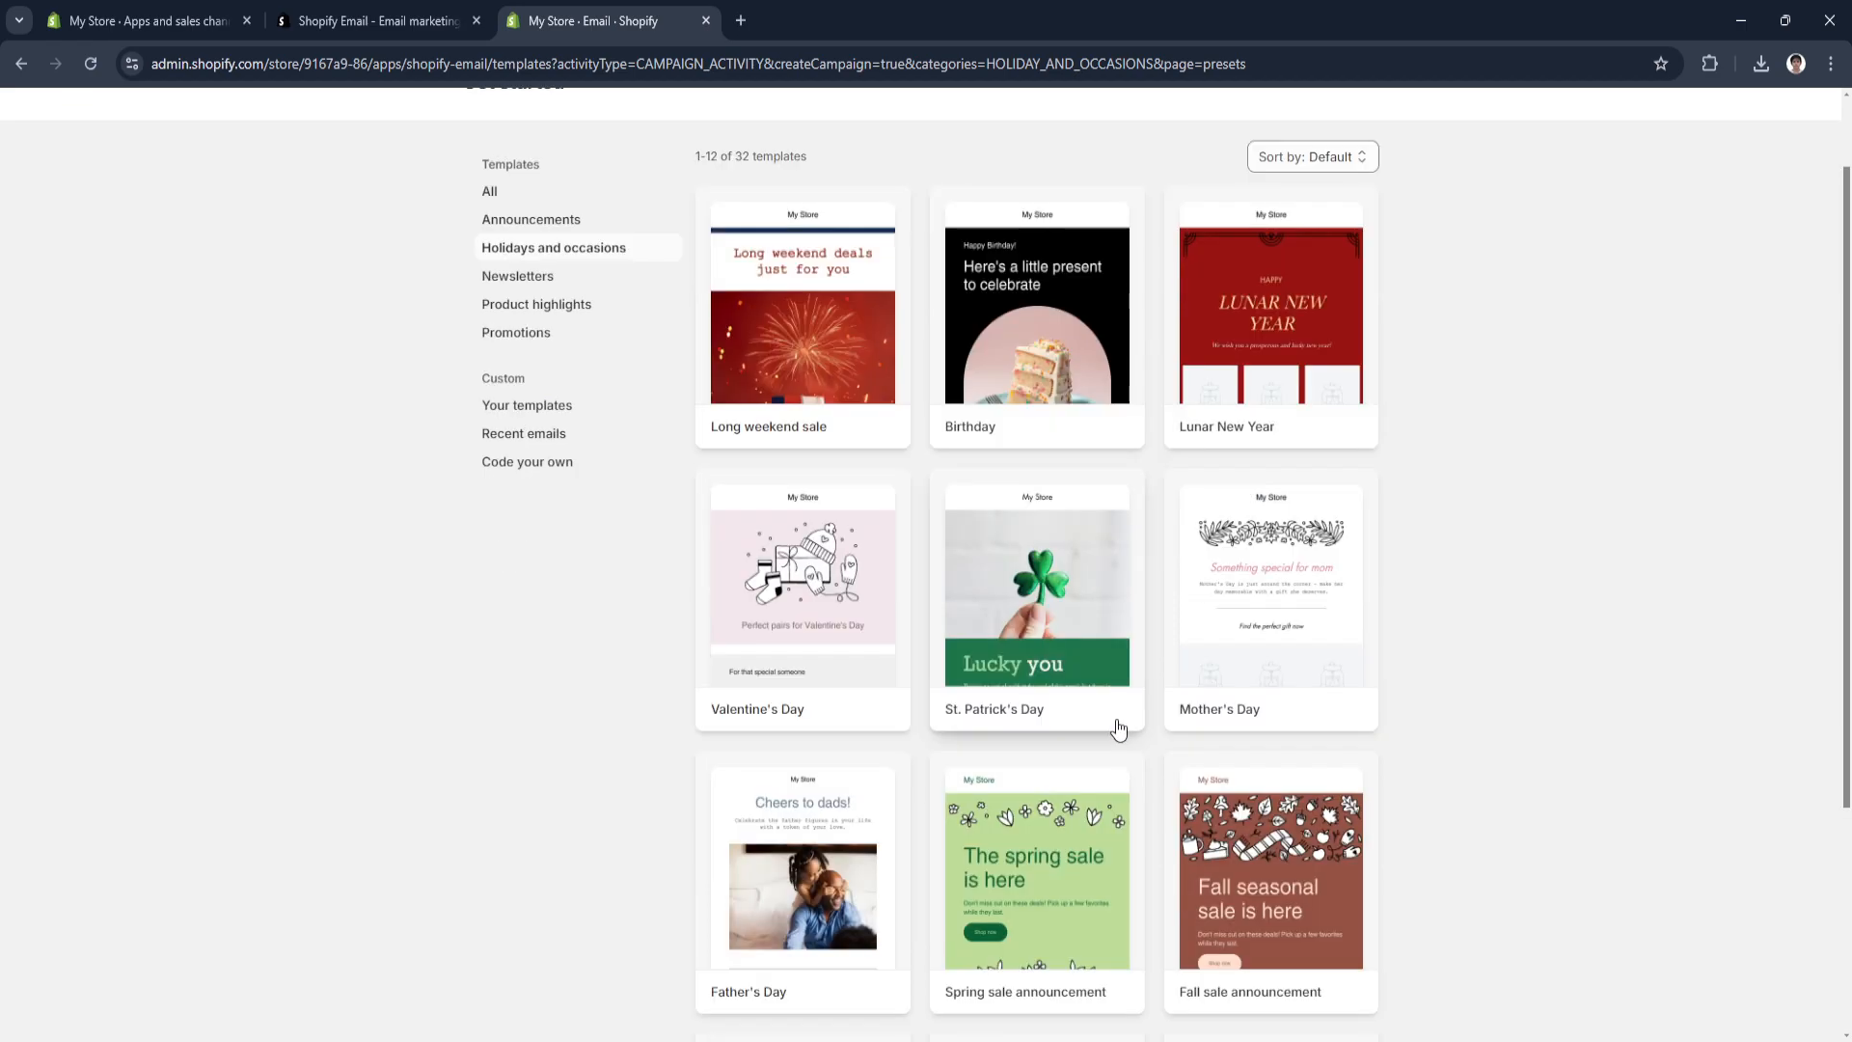
pyautogui.scroll(-2, 958, 730)
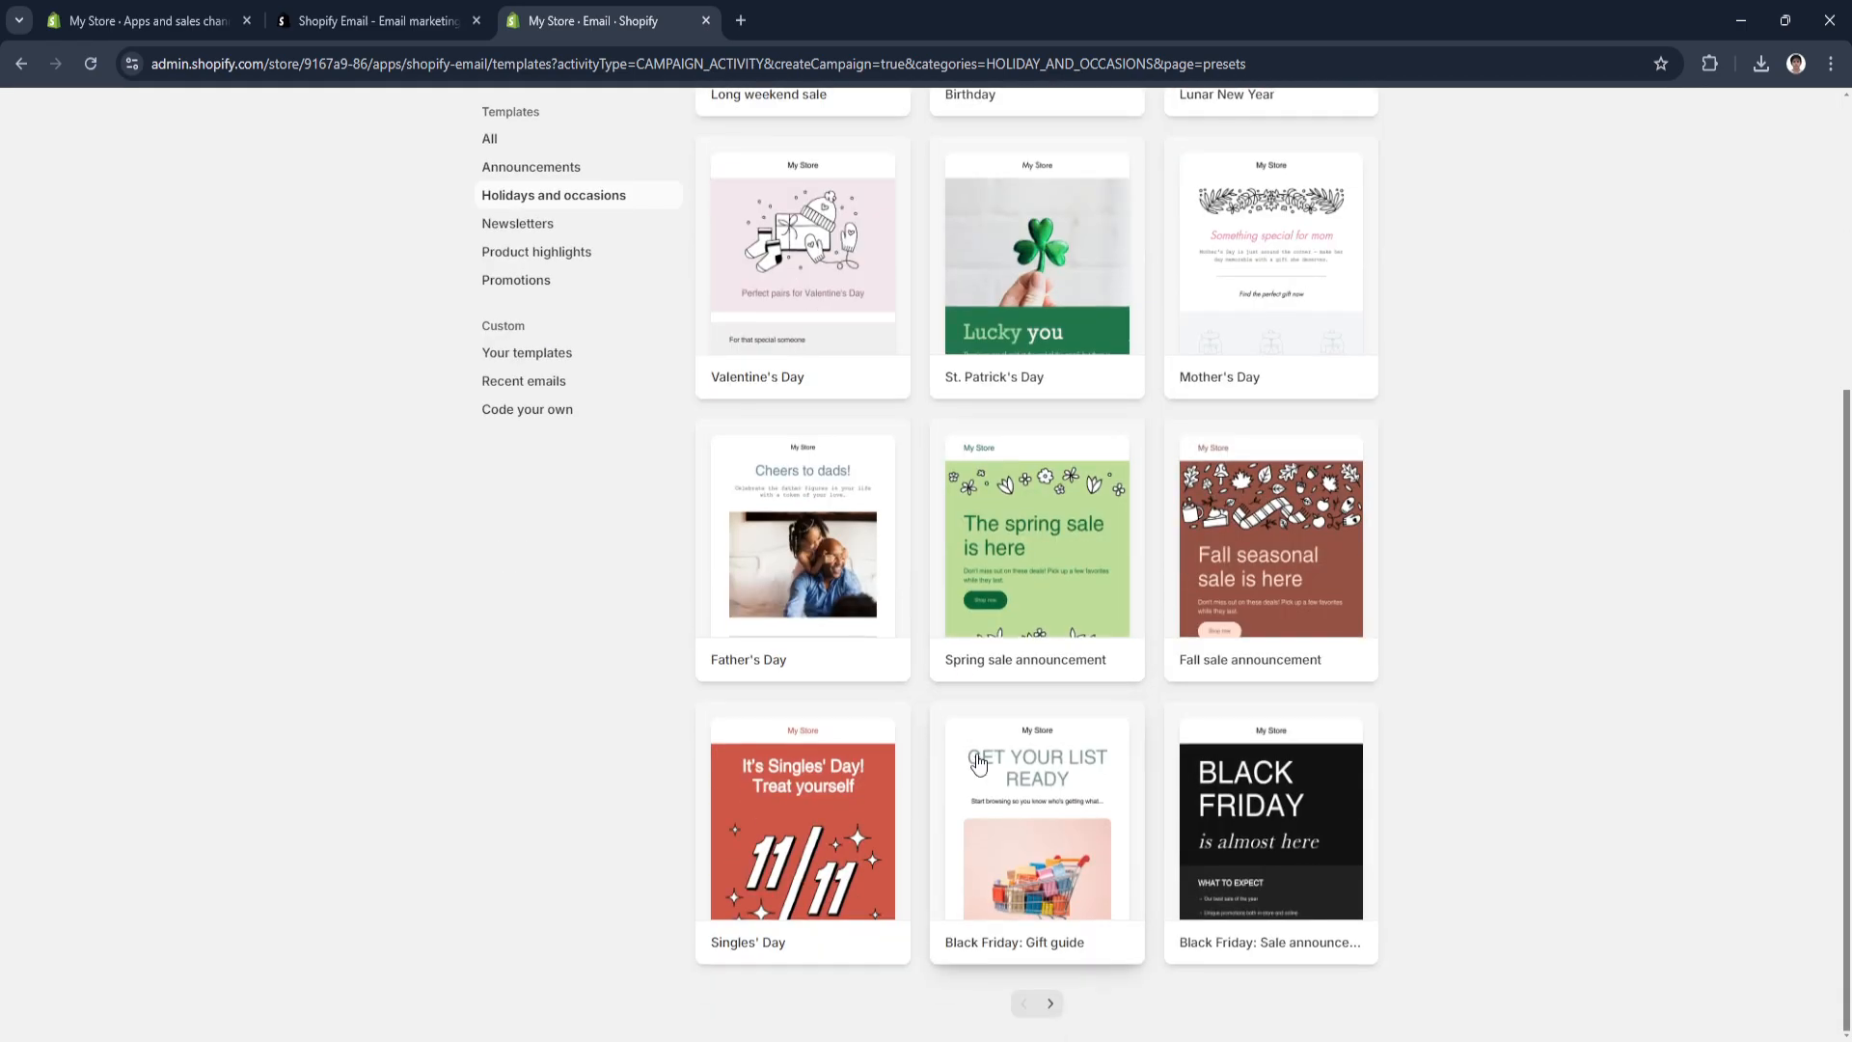
pyautogui.scroll(3, 955, 756)
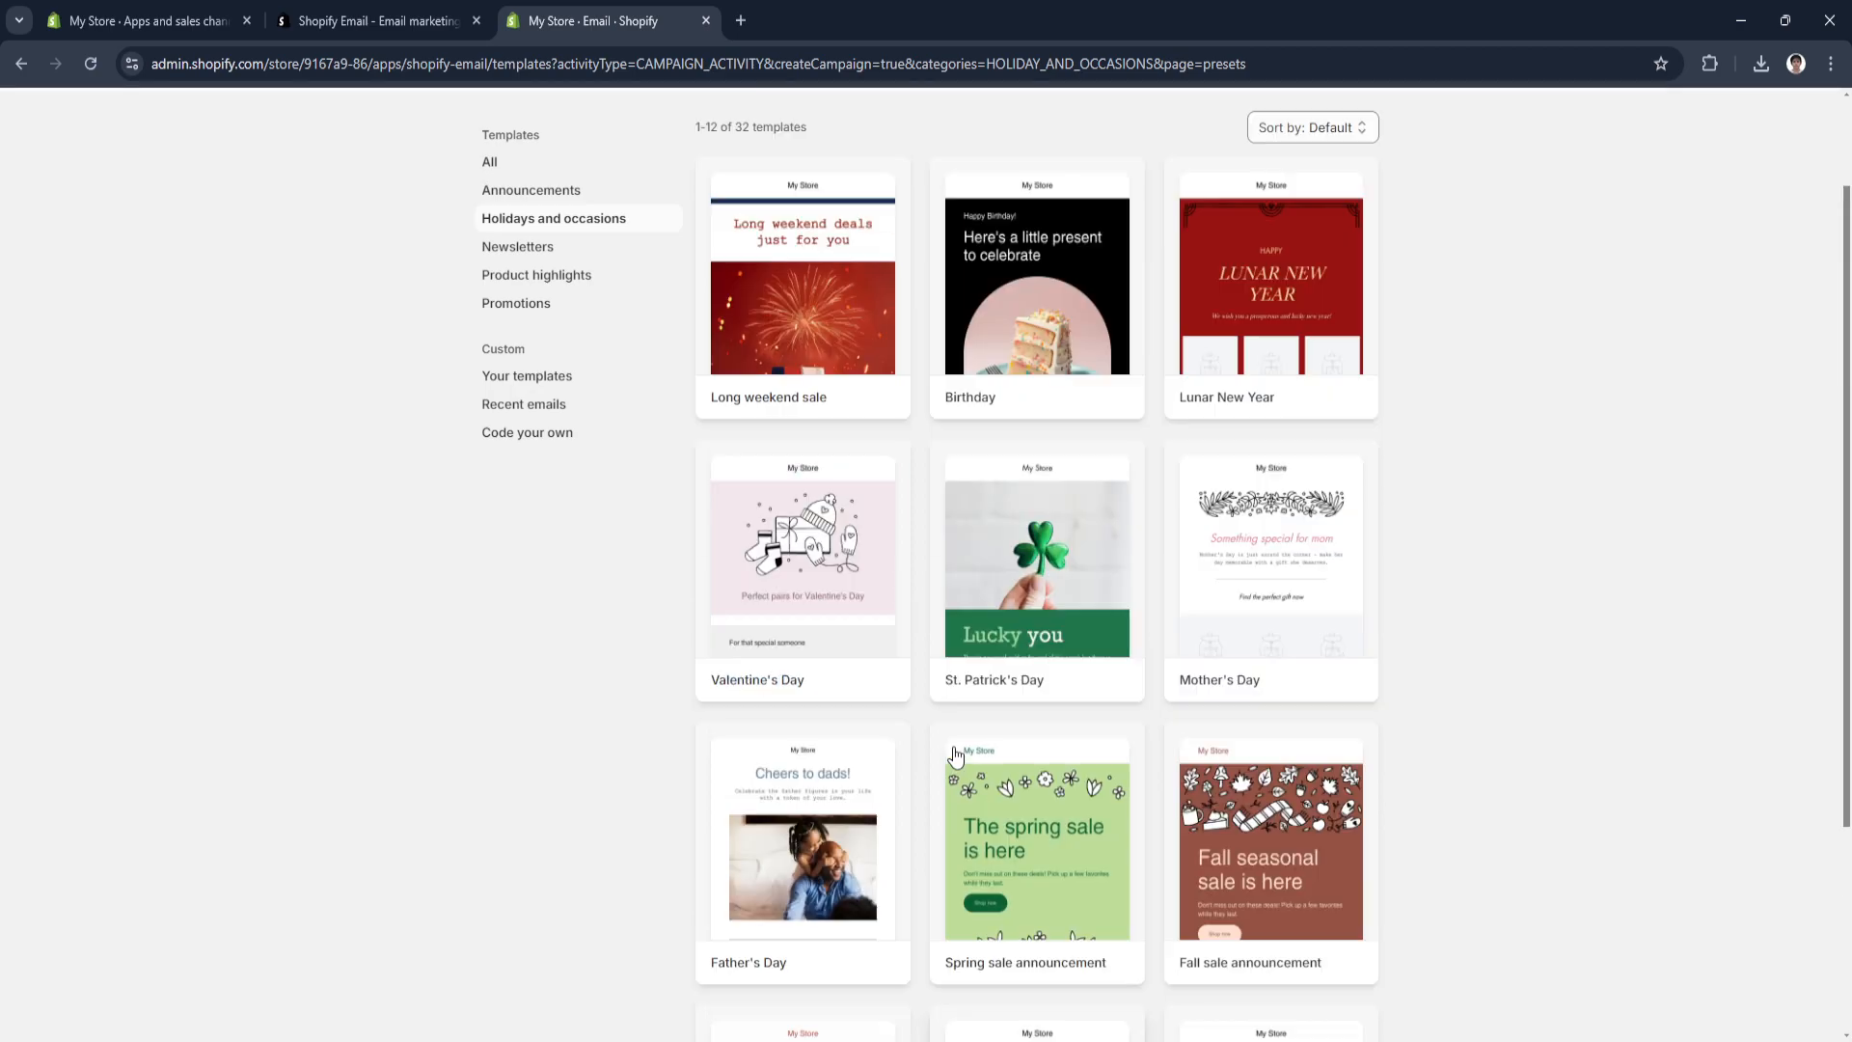
# Look through the saved templates and recent emails, and open the code-your-own email editor.
pyautogui.click(537, 378)
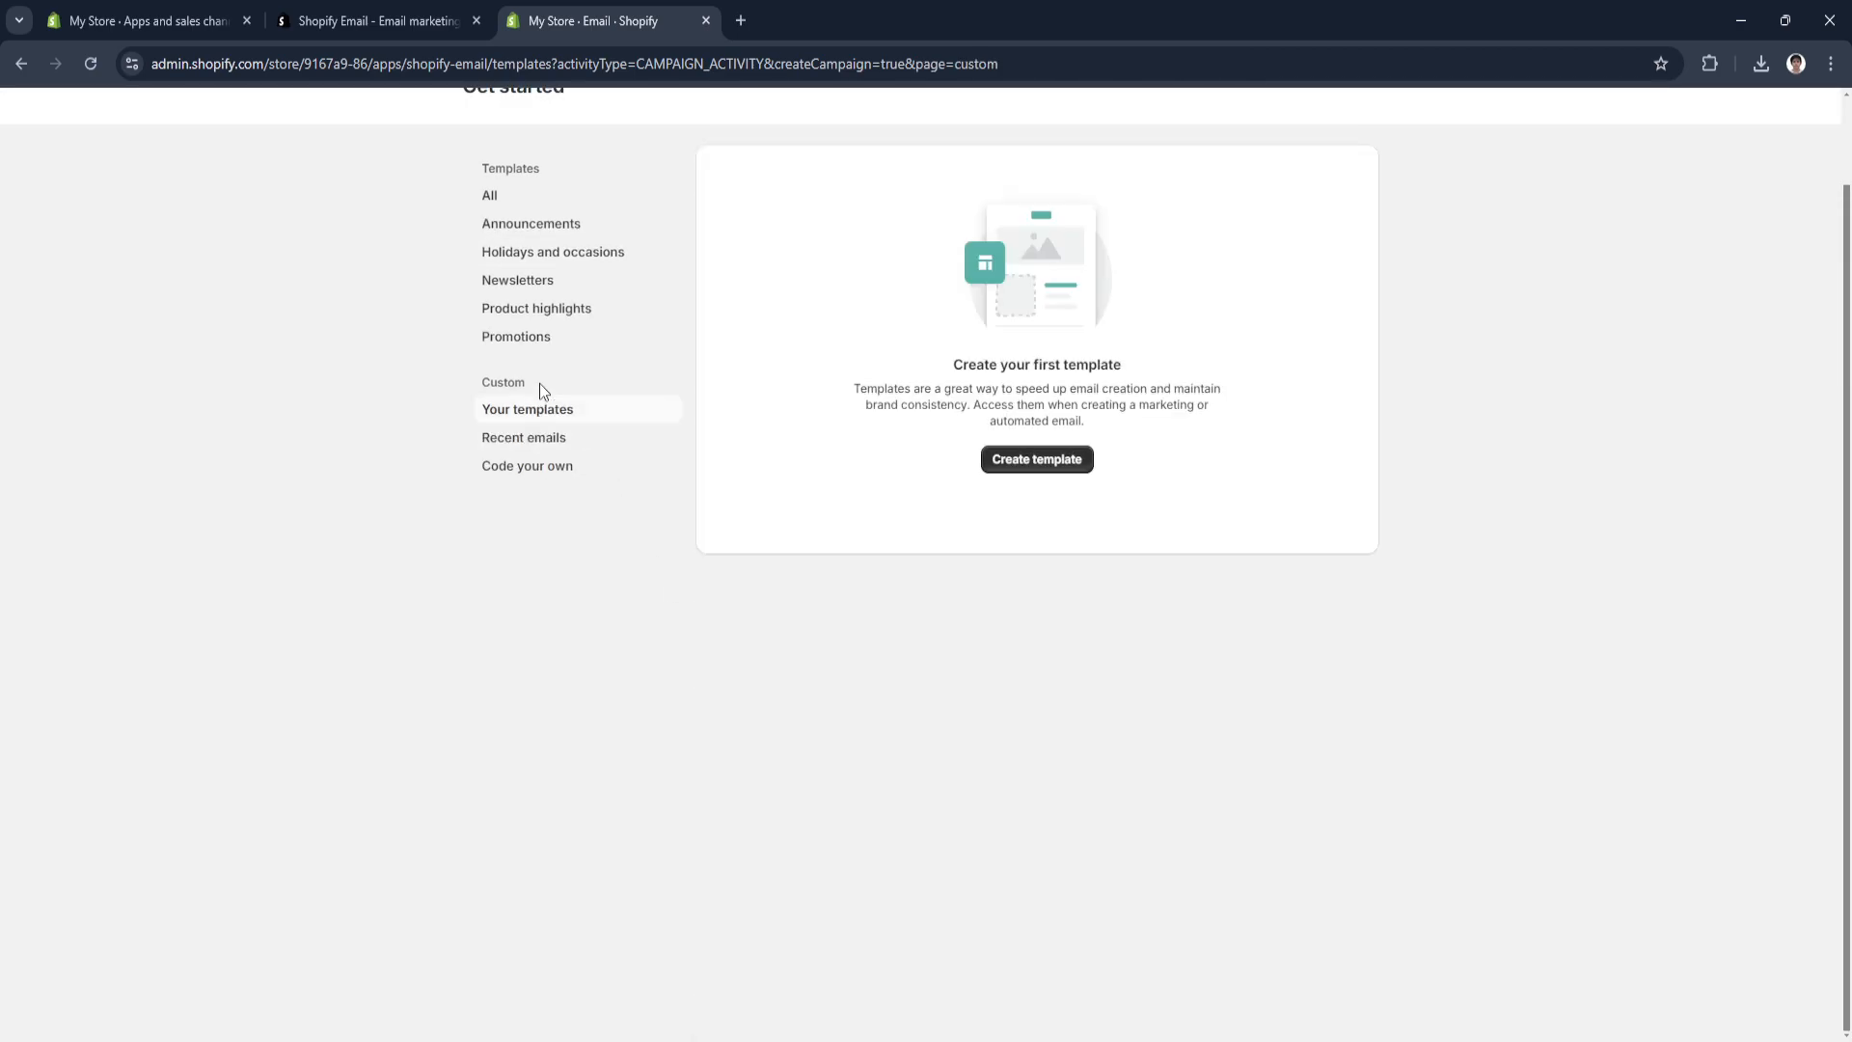
pyautogui.click(551, 446)
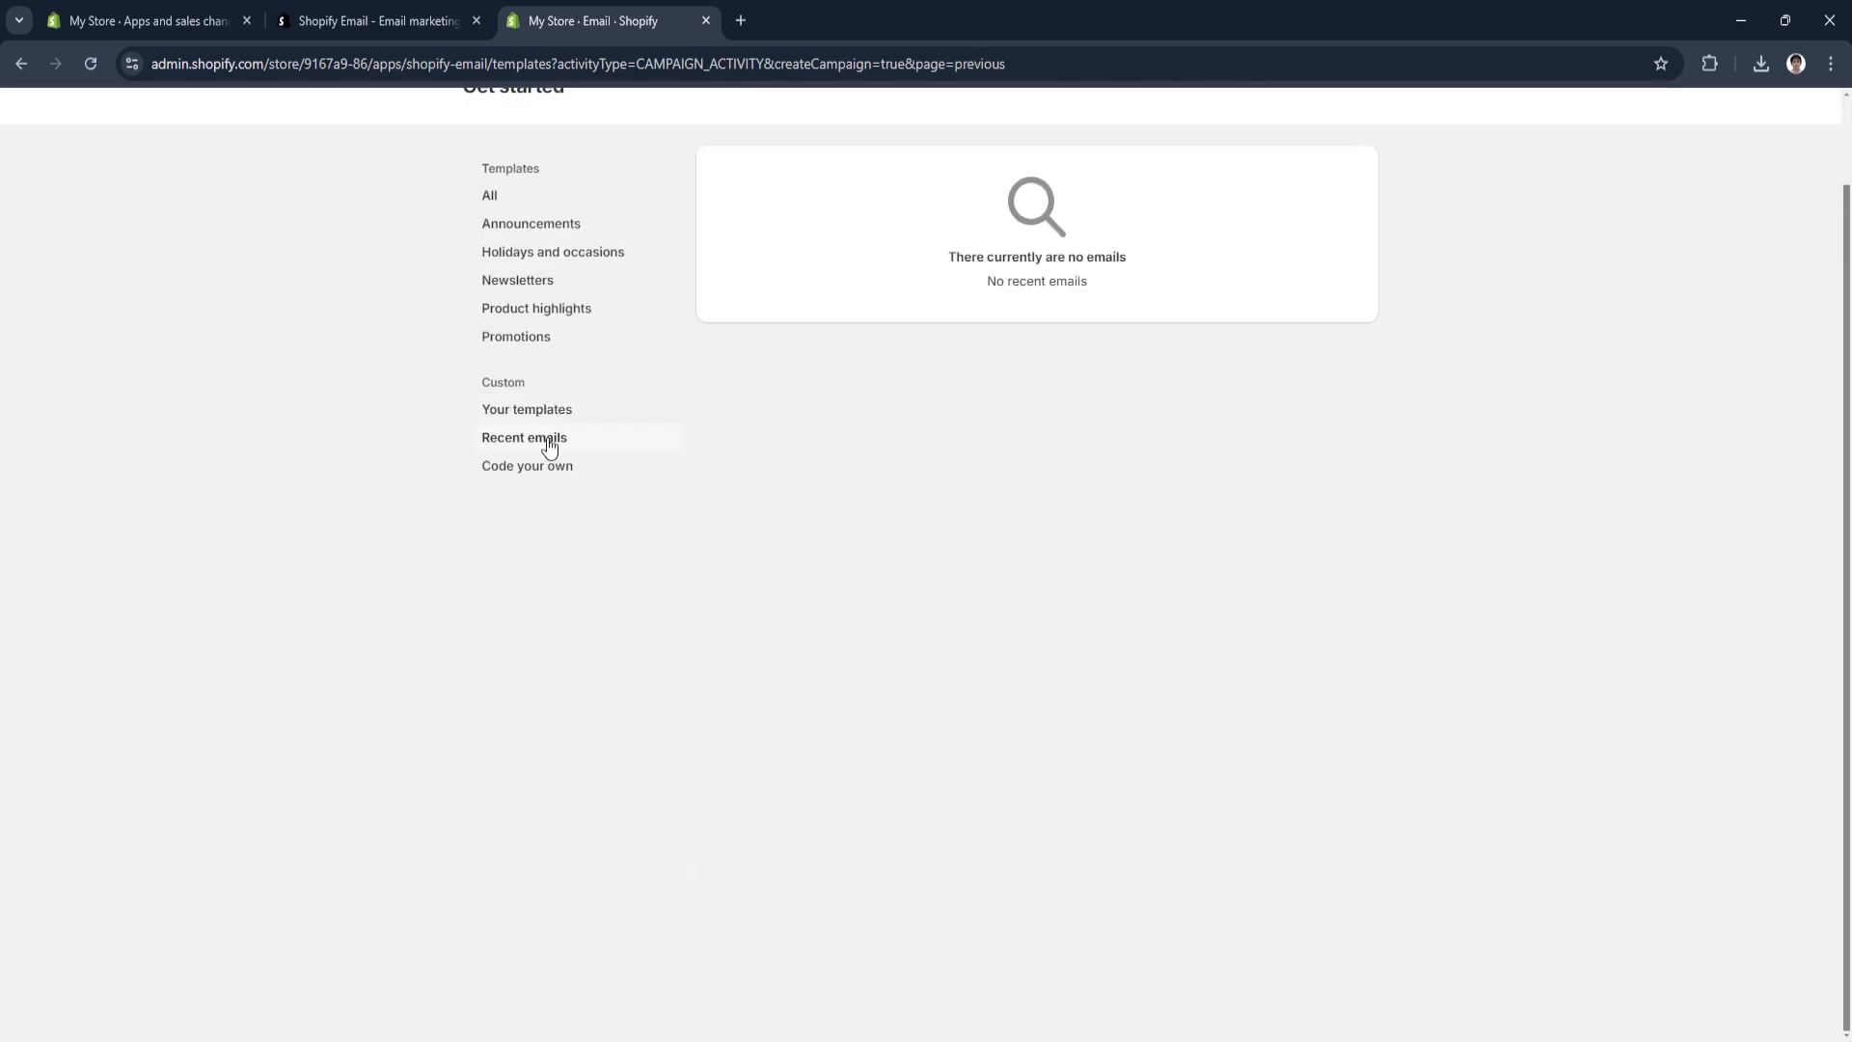
pyautogui.click(543, 473)
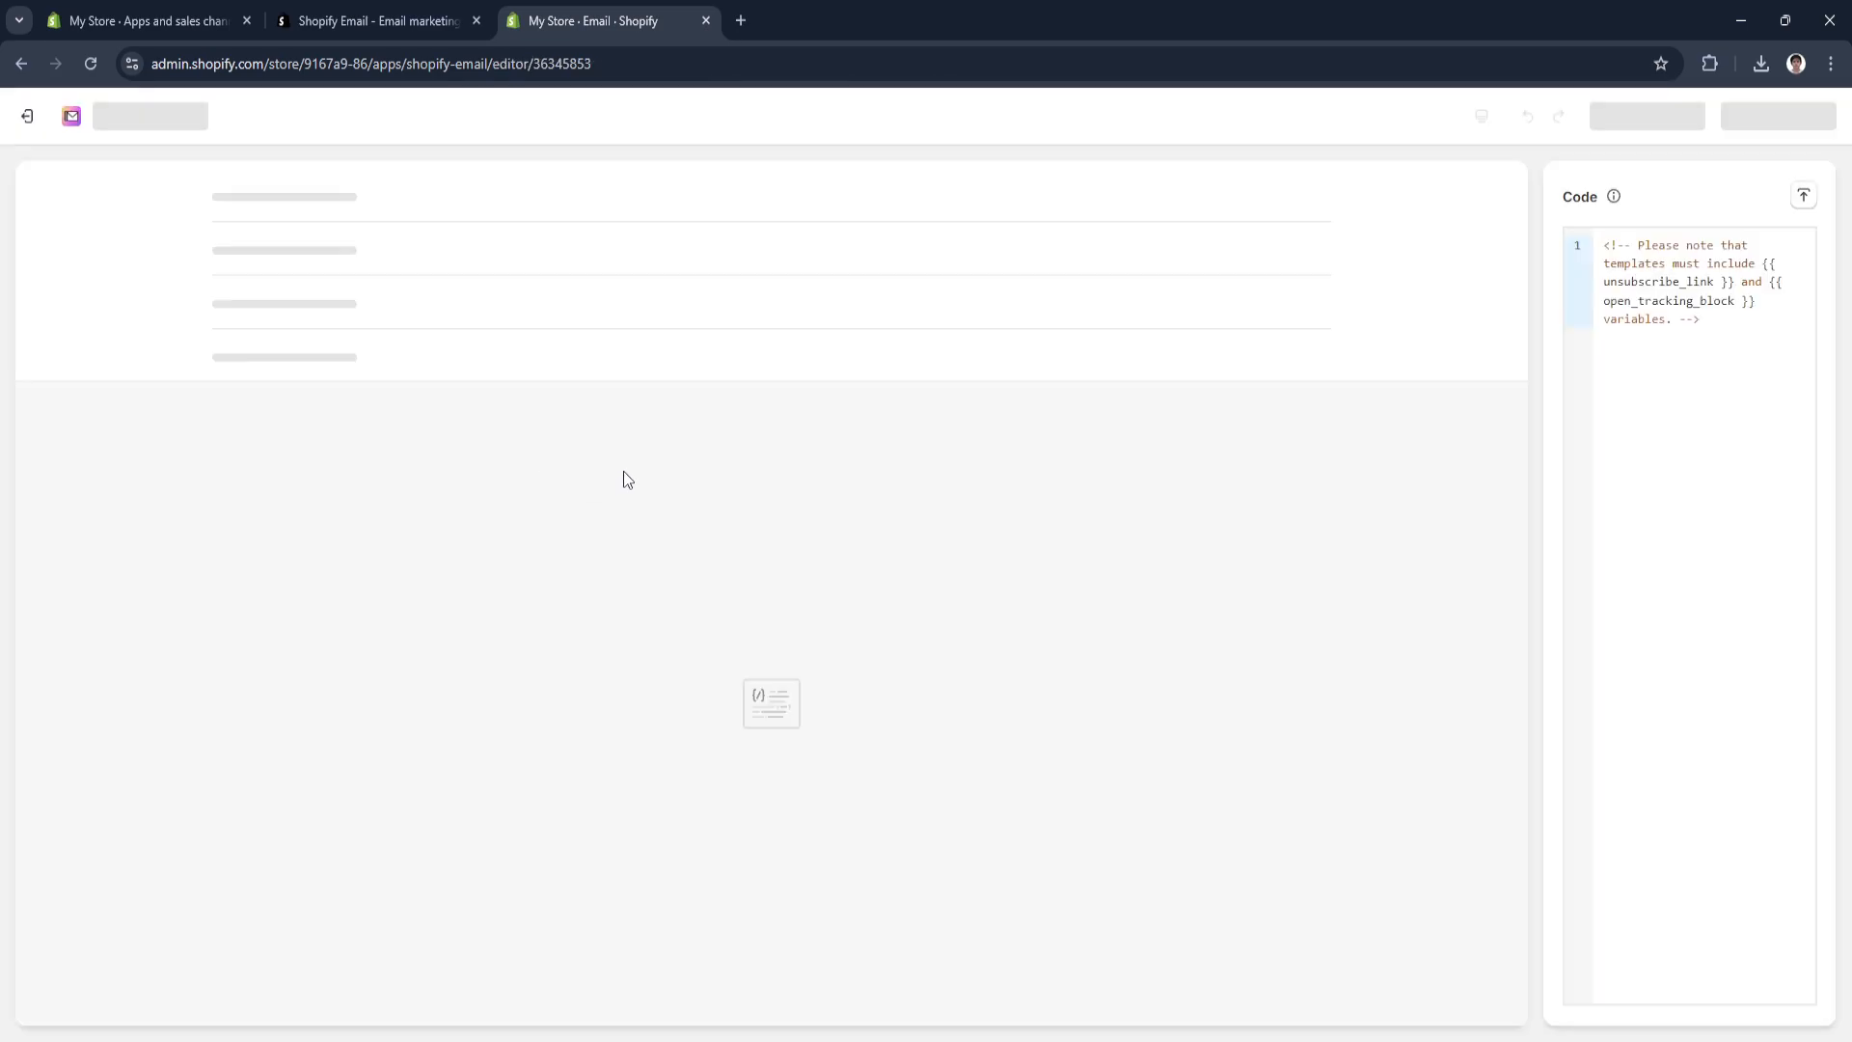
pyautogui.click(27, 116)
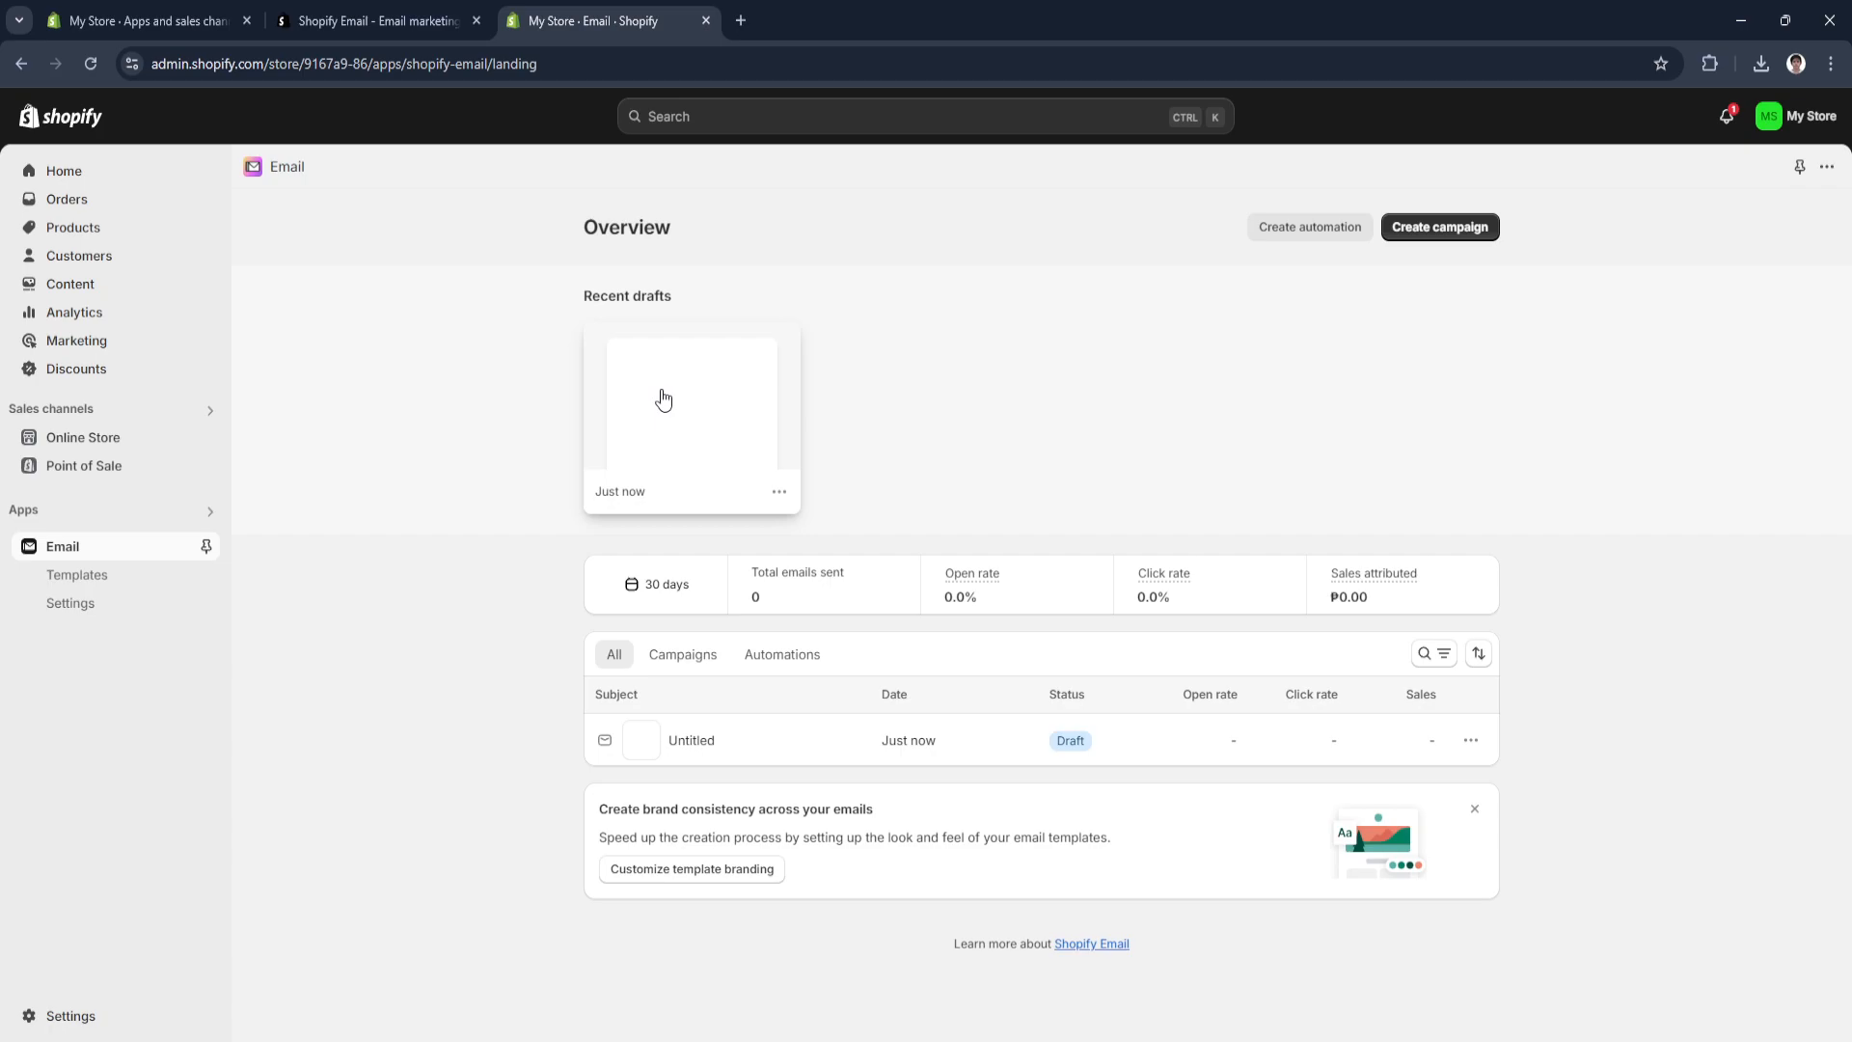
# Check the untitled code-your-own draft in the editor and delete it from the recent drafts.
pyautogui.click(656, 403)
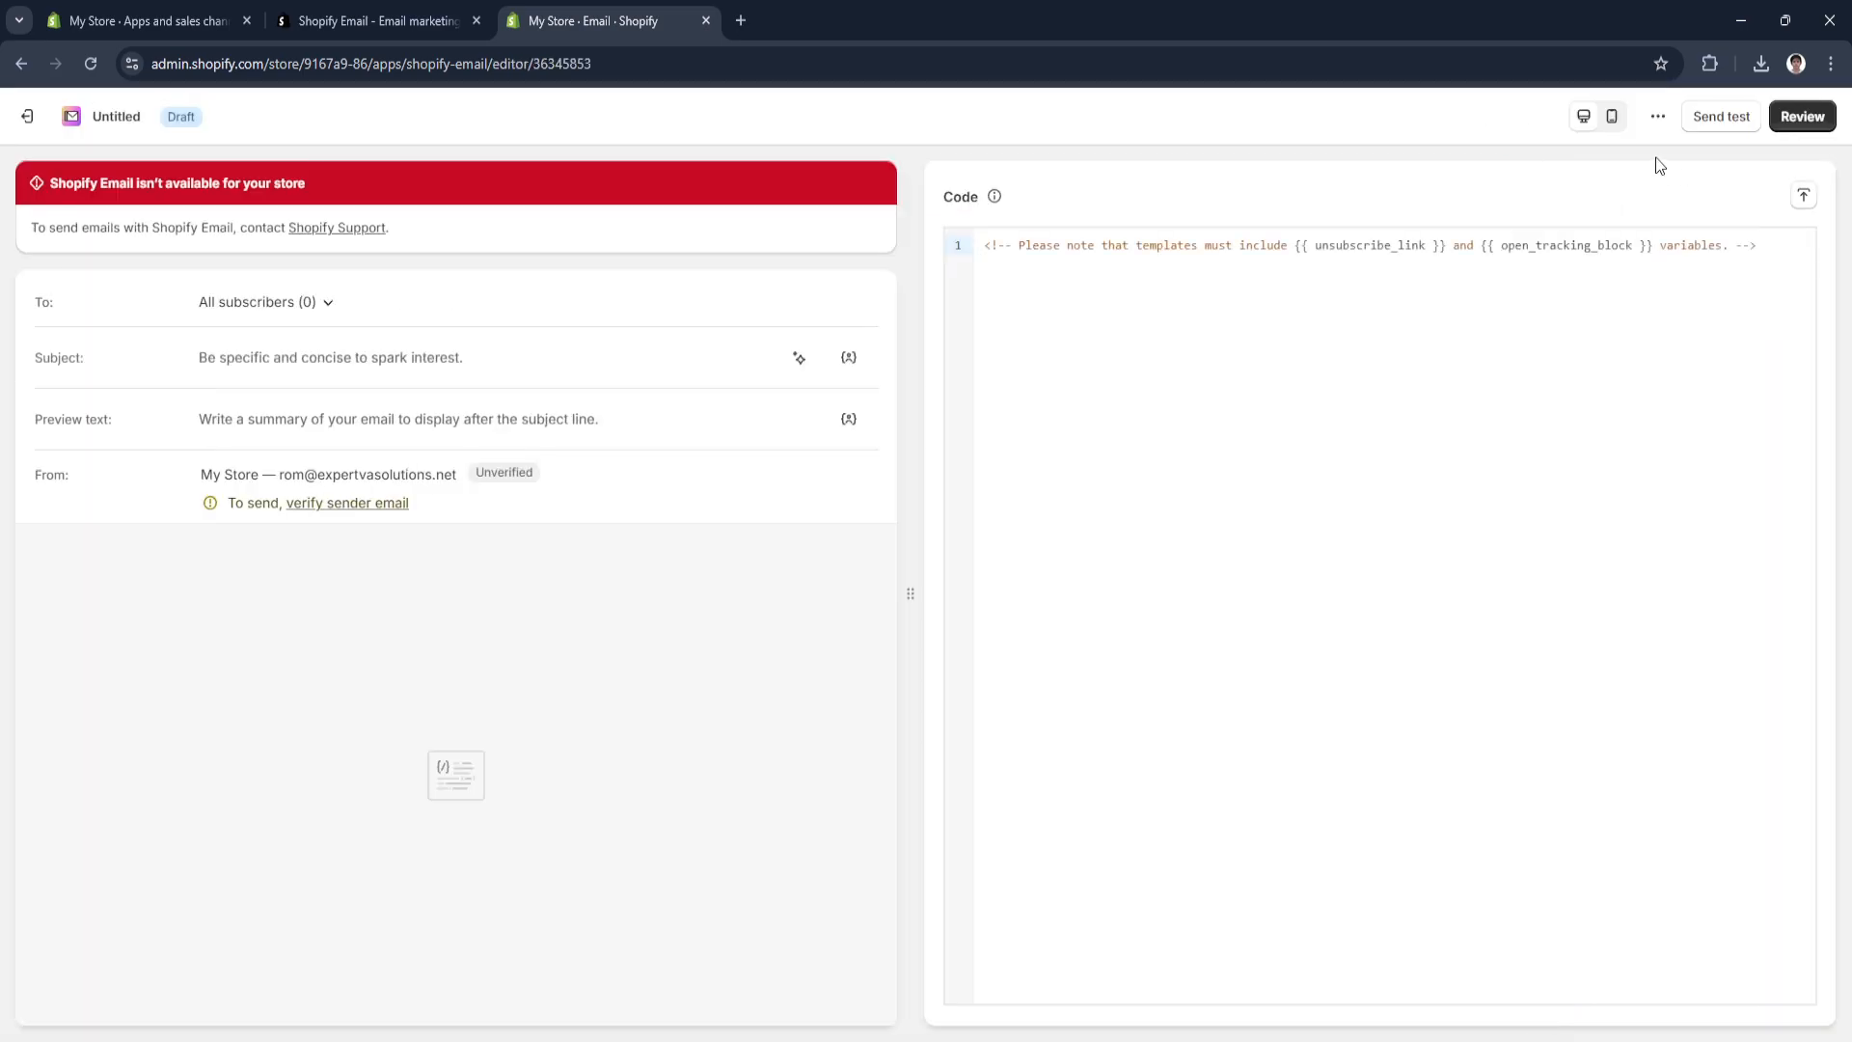
pyautogui.click(28, 117)
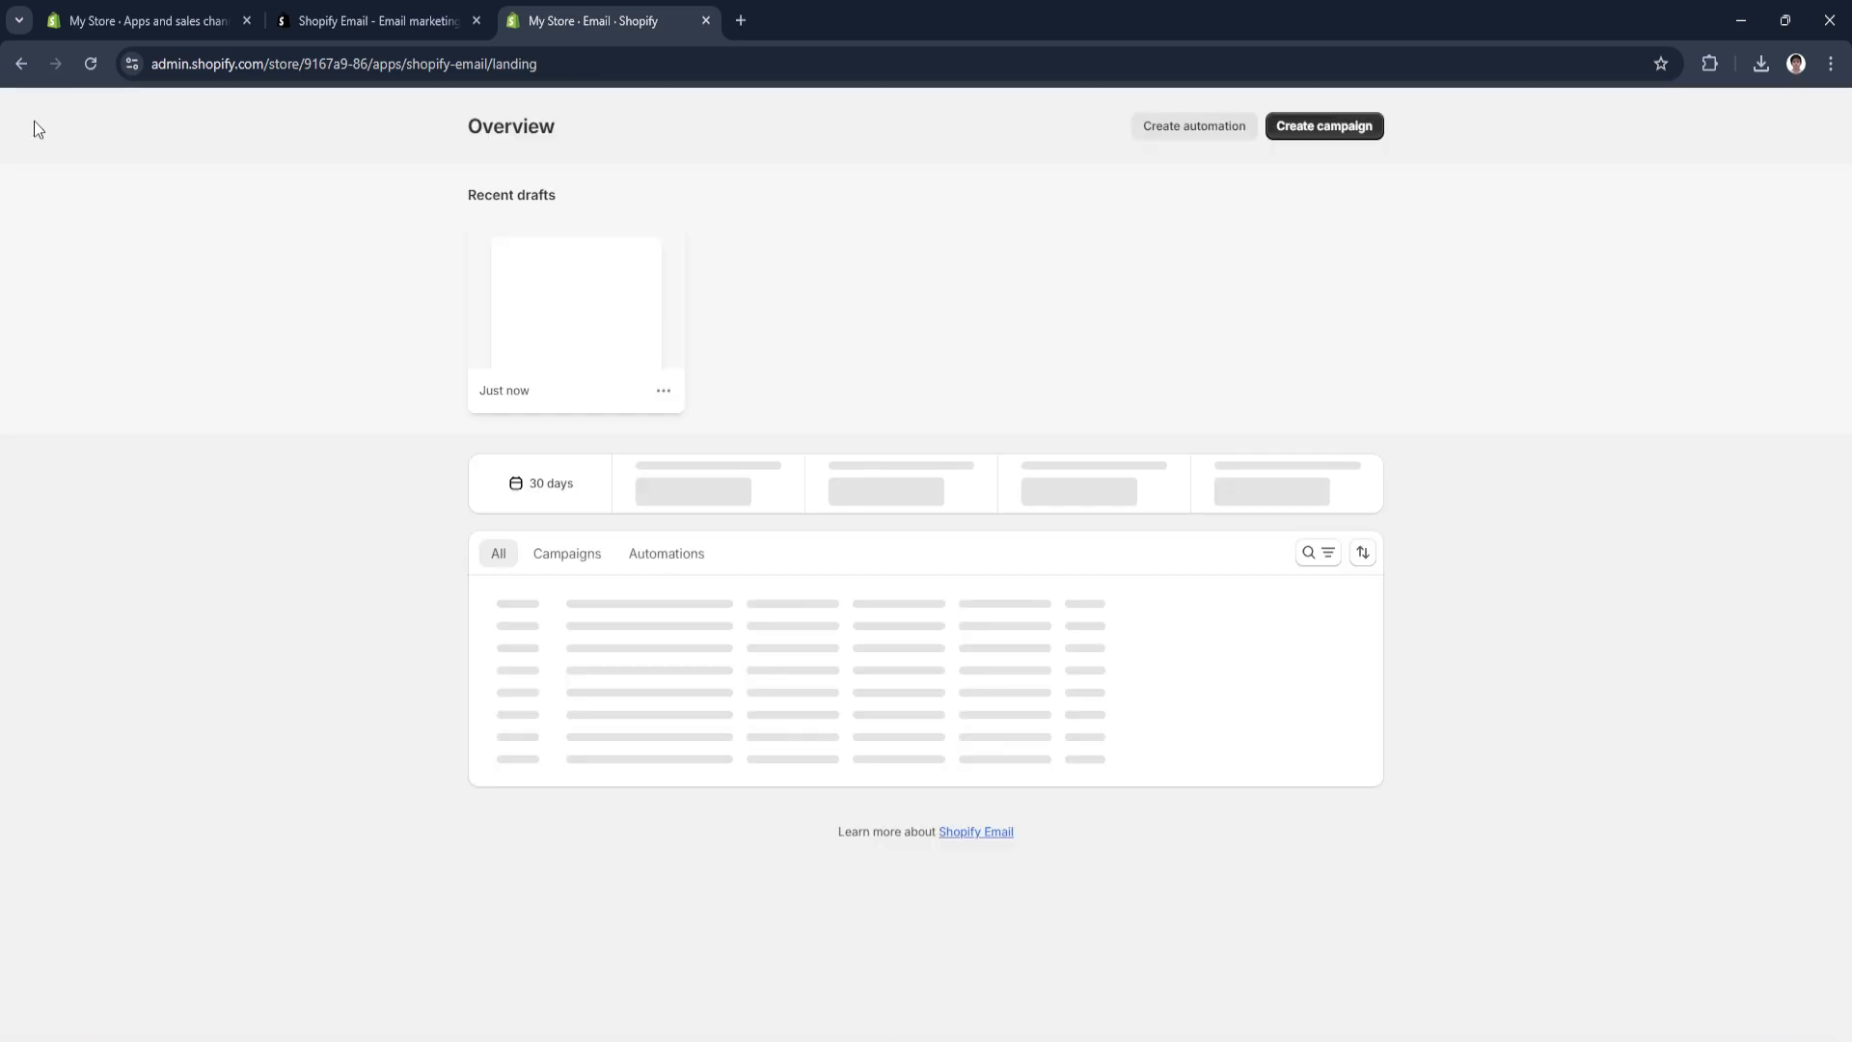
pyautogui.click(779, 494)
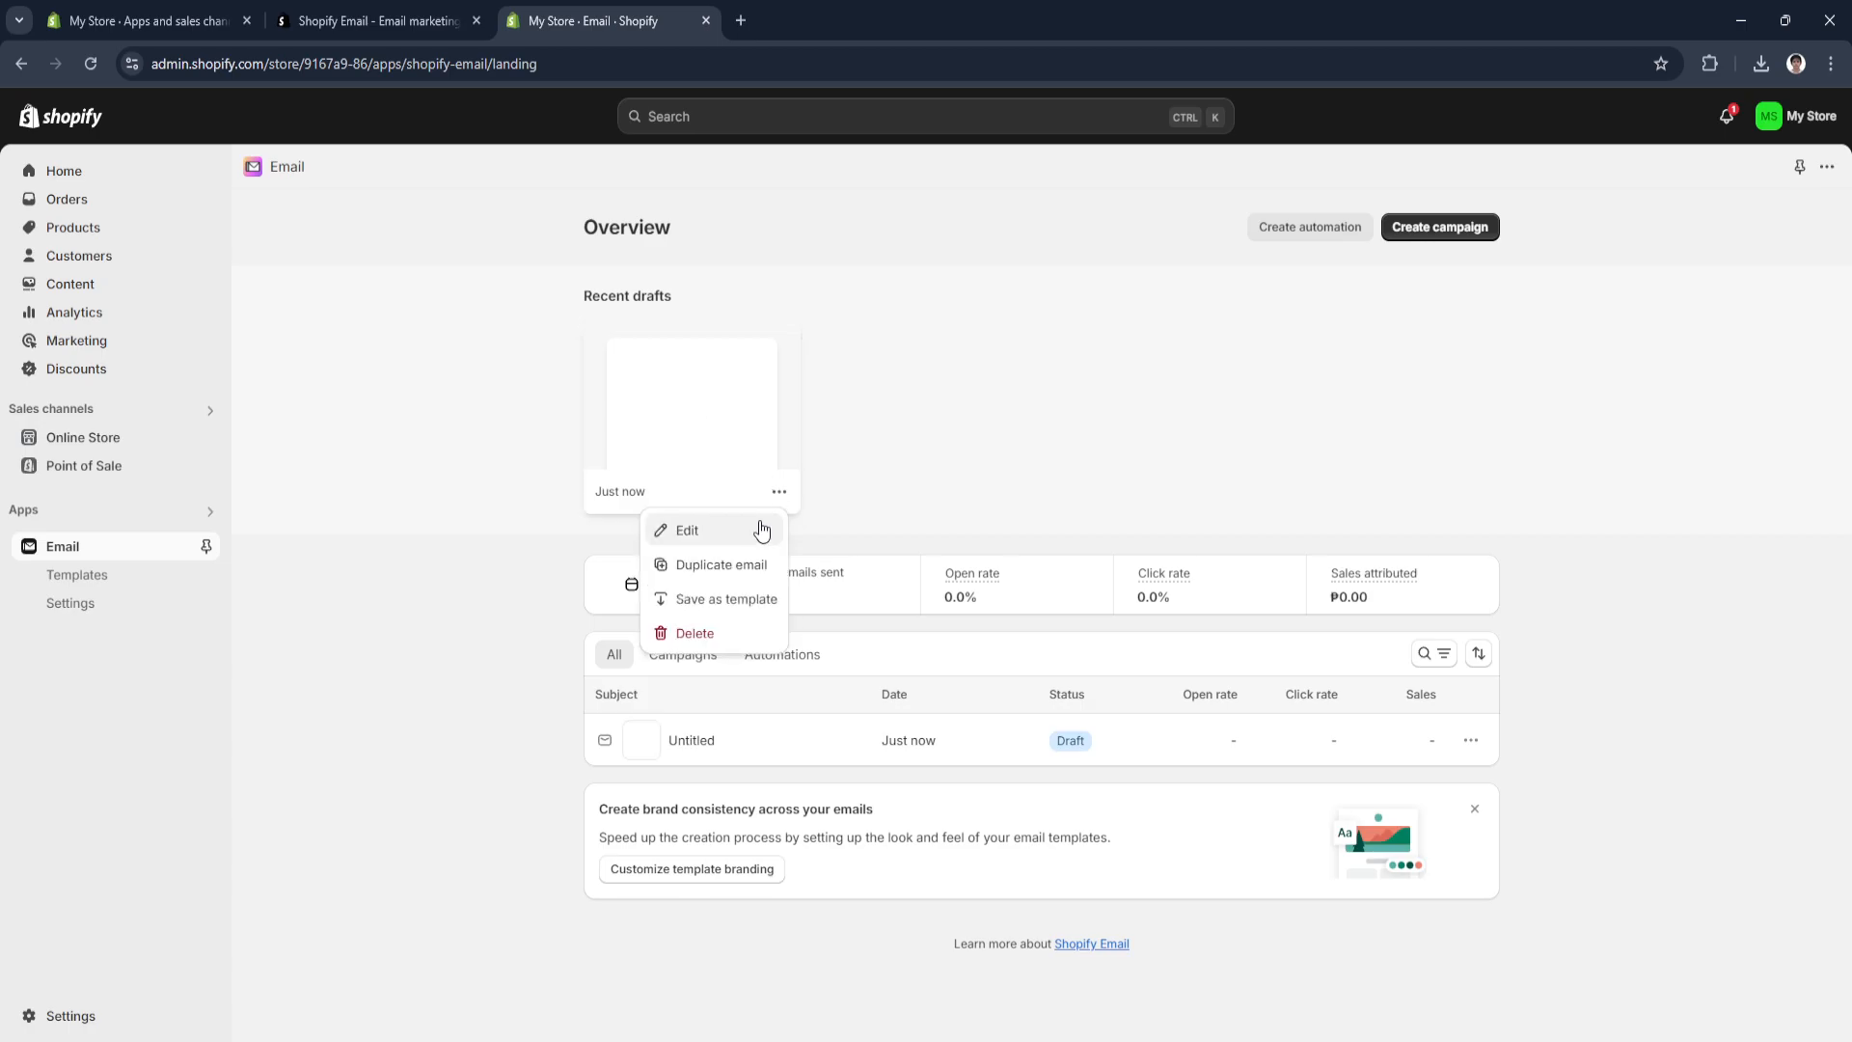
pyautogui.click(720, 630)
pyautogui.click(1127, 629)
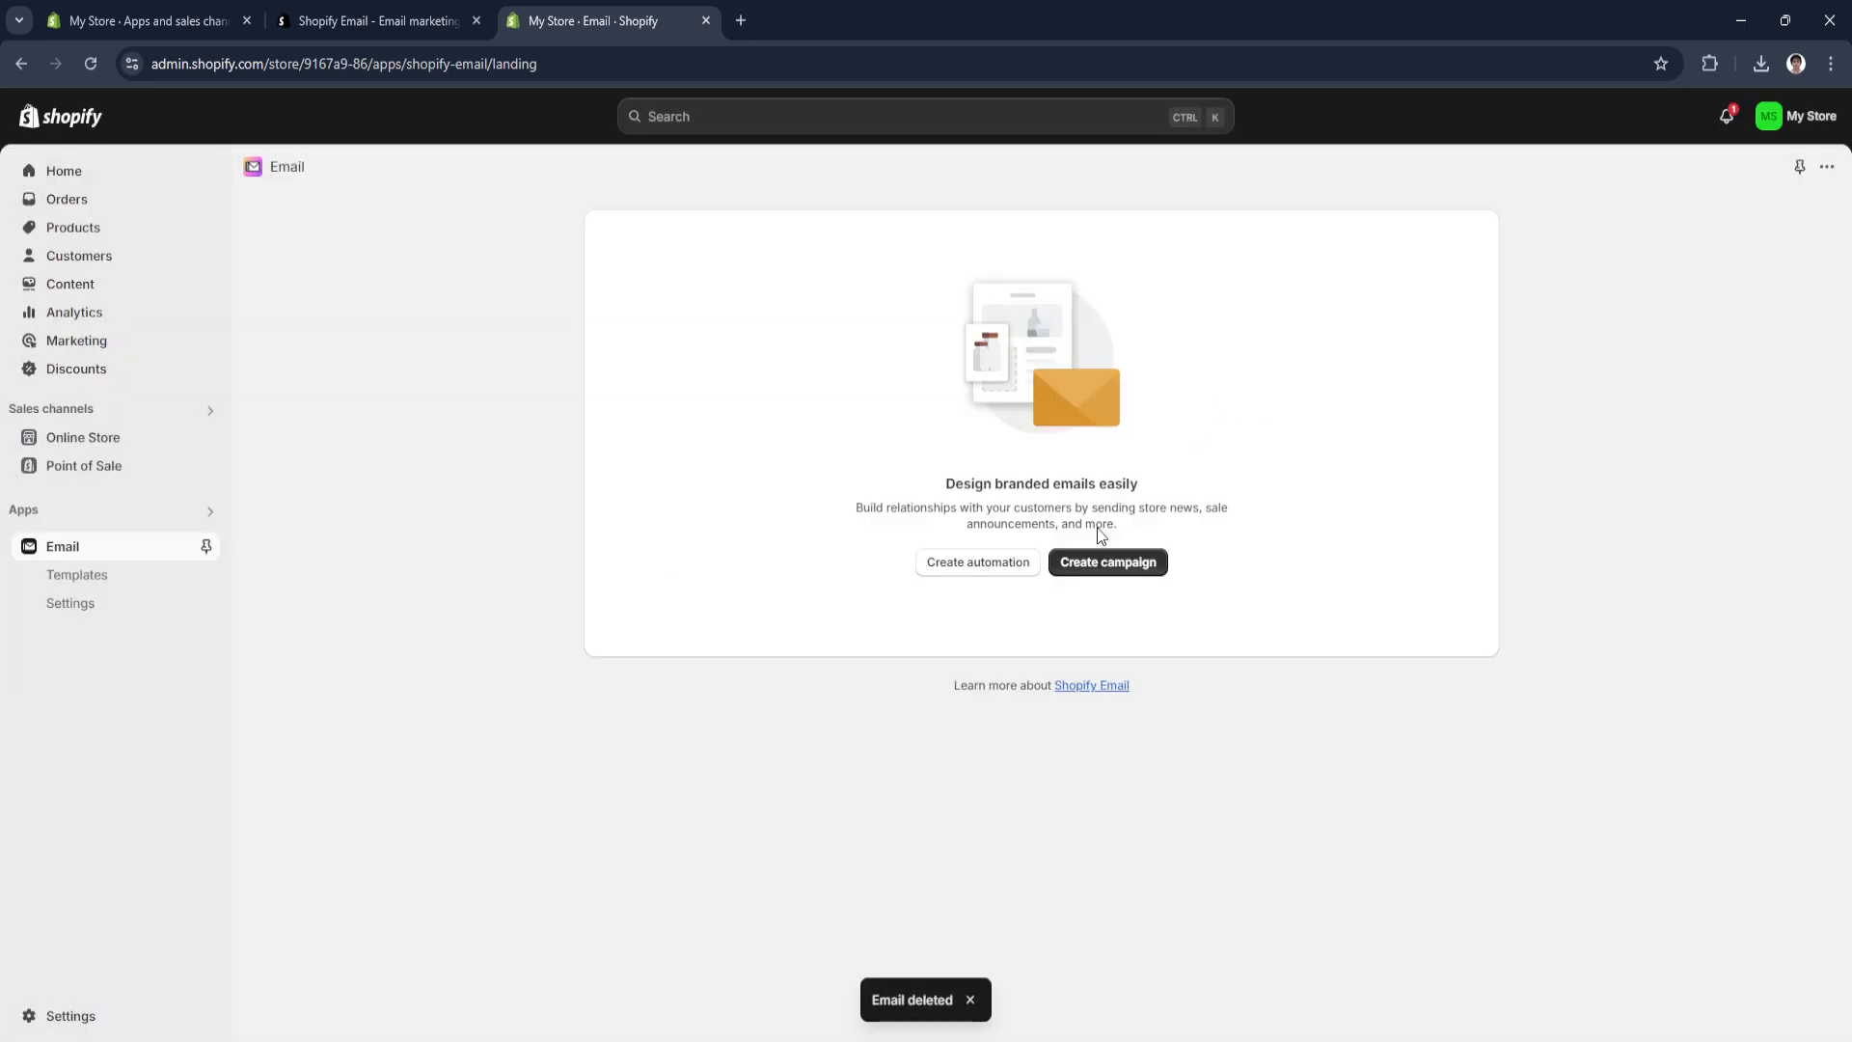
# Start a new campaign with the current template branding and show the Promotions templates.
pyautogui.click(1082, 561)
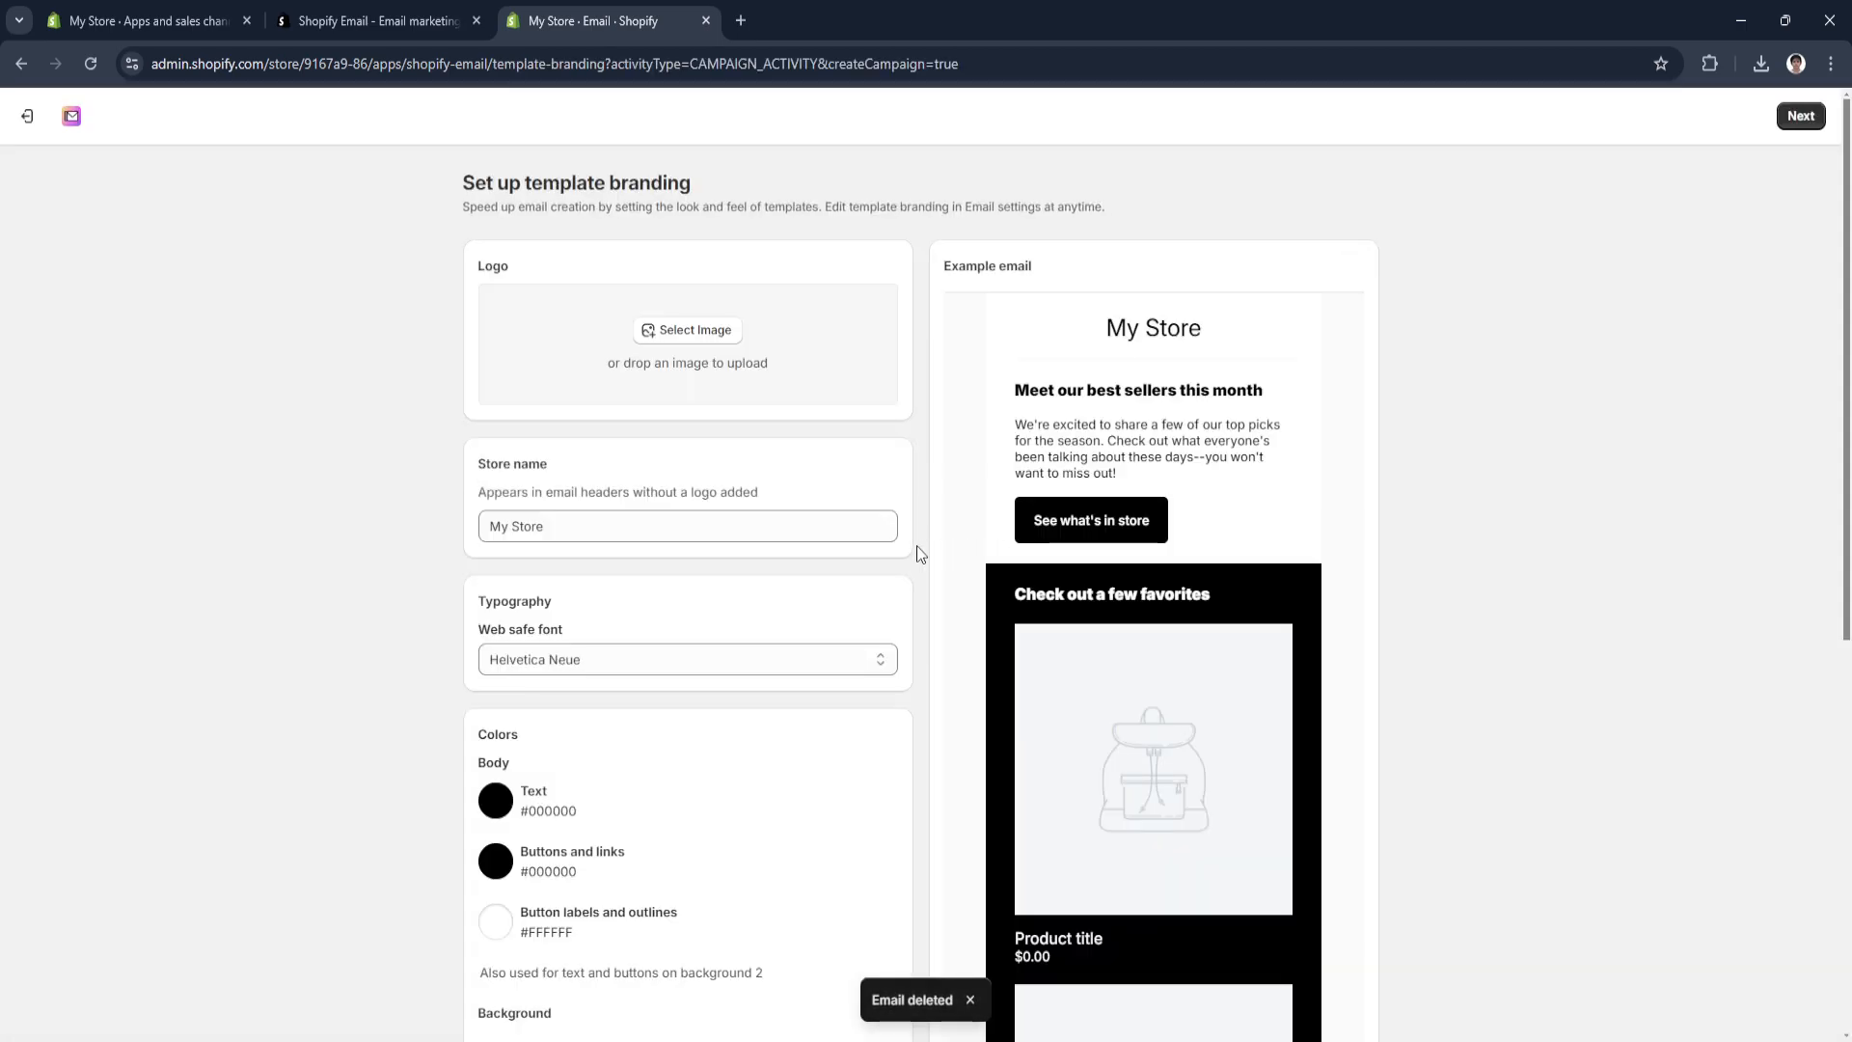
pyautogui.click(1800, 117)
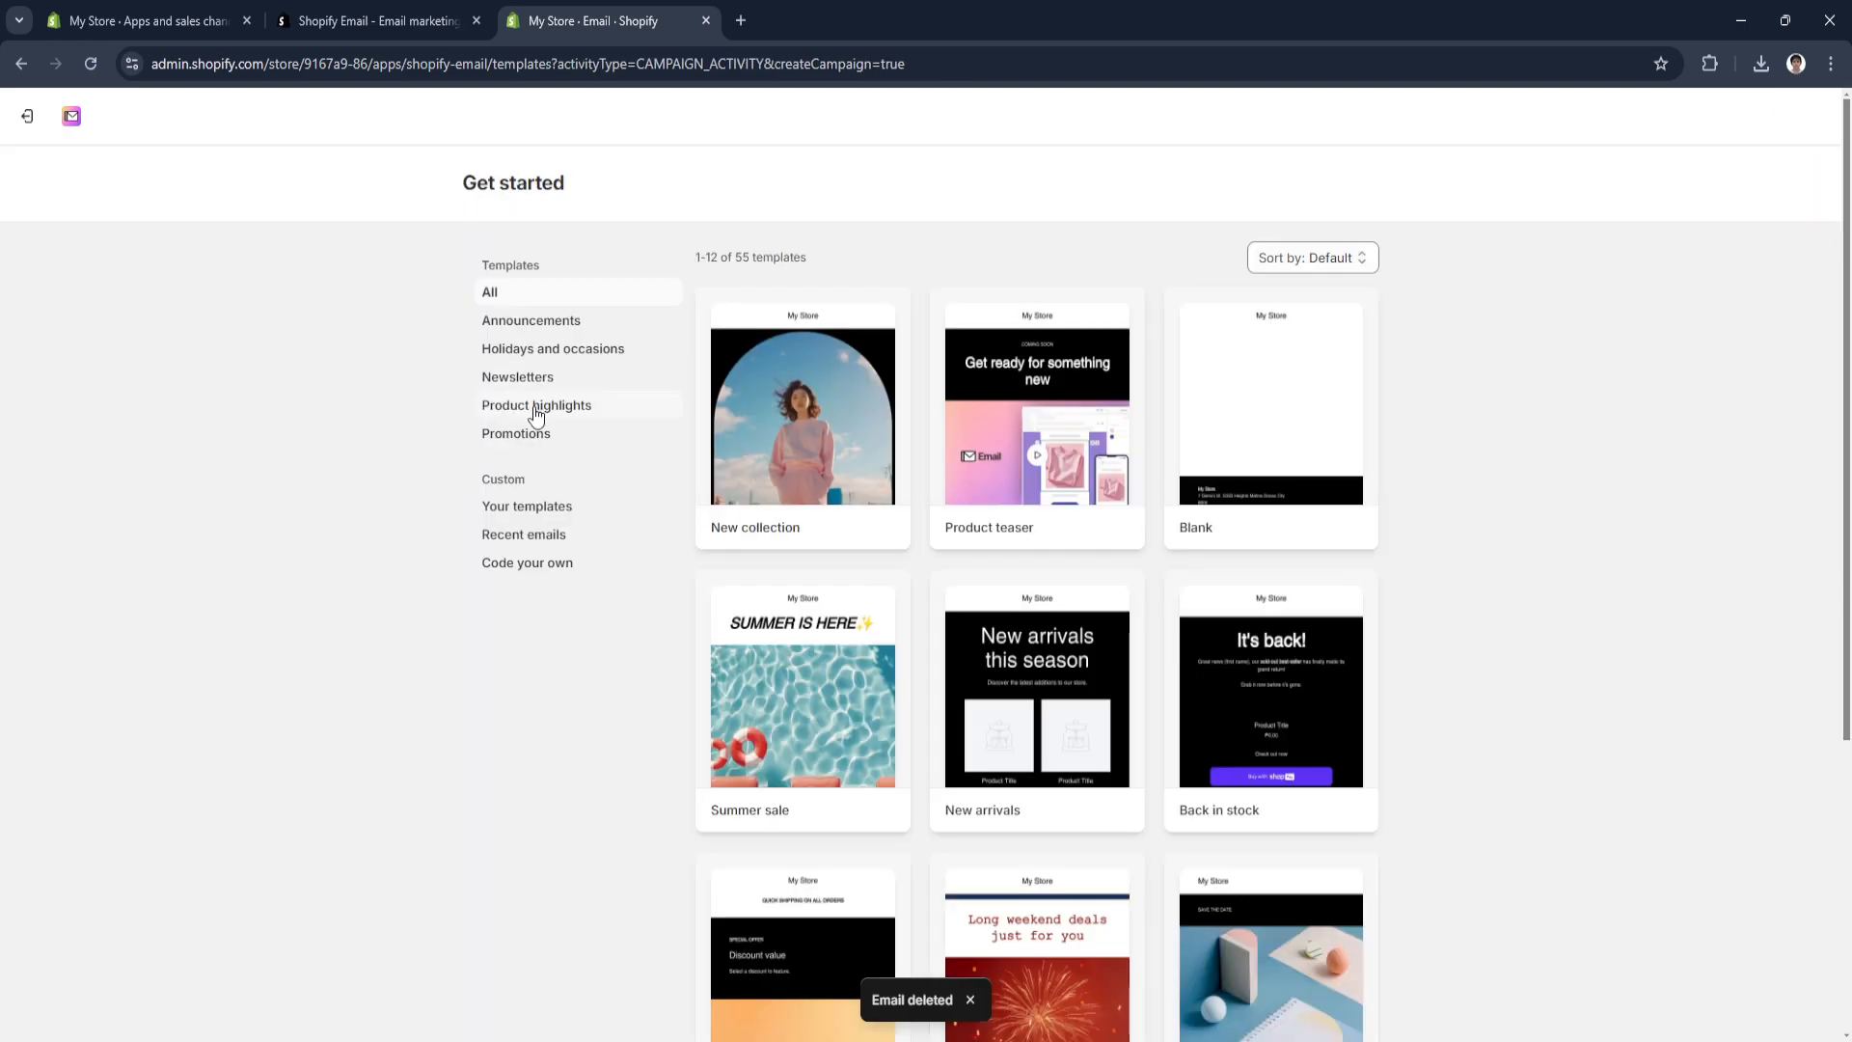
pyautogui.click(509, 436)
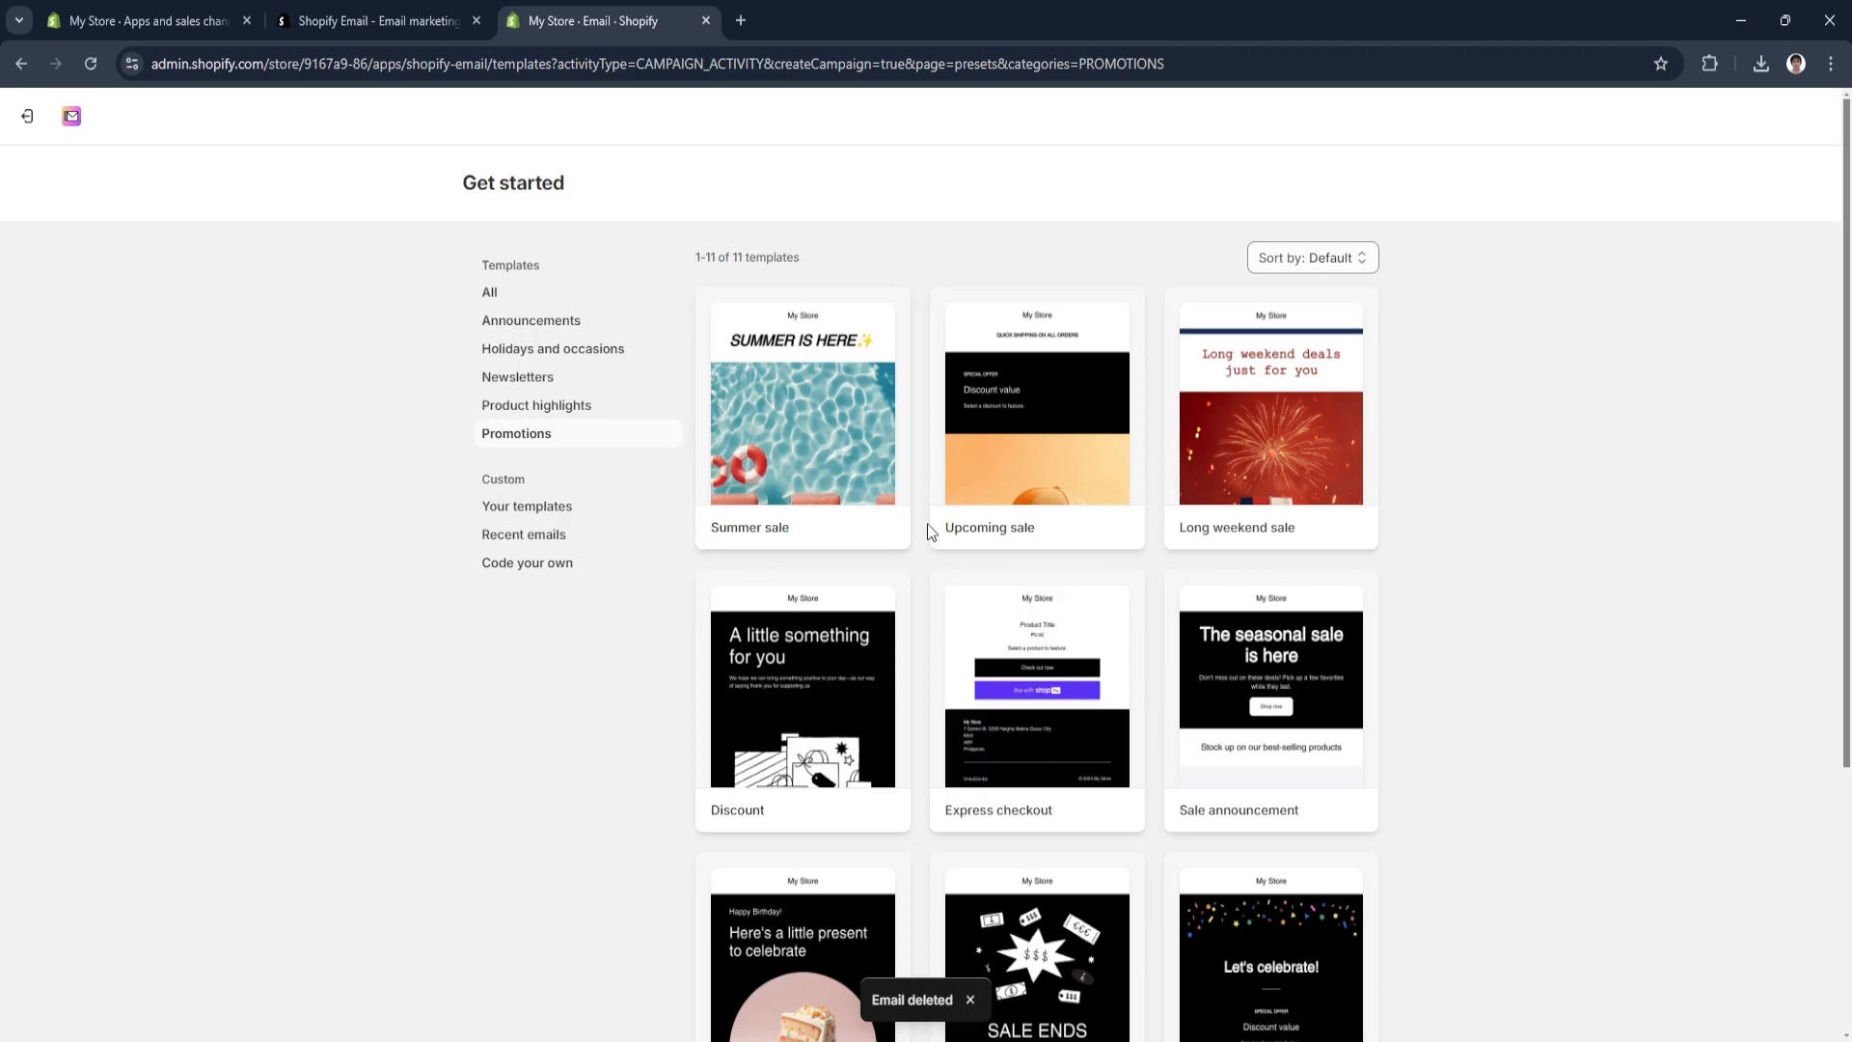
# Select the Sale announcement template from the Promotions category for the campaign email.
pyautogui.scroll(-1, 964, 540)
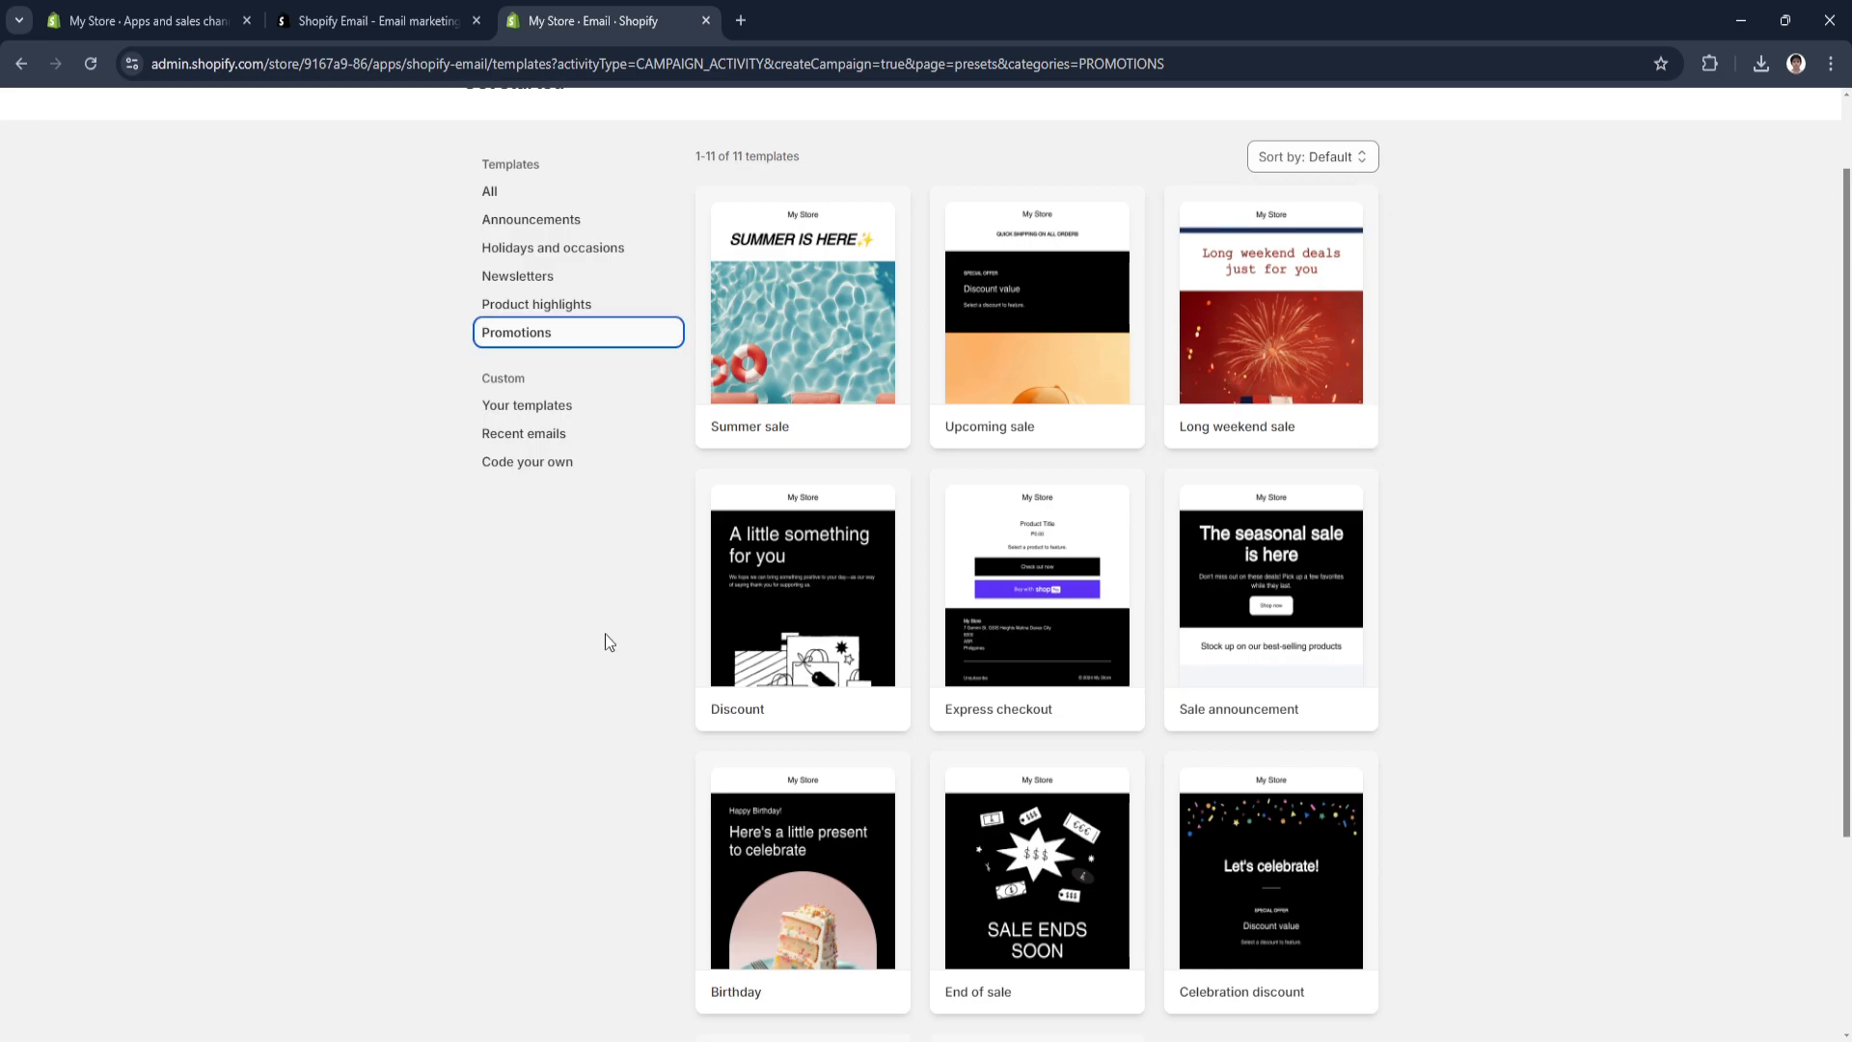
pyautogui.scroll(-3, 852, 550)
pyautogui.scroll(3, 1056, 480)
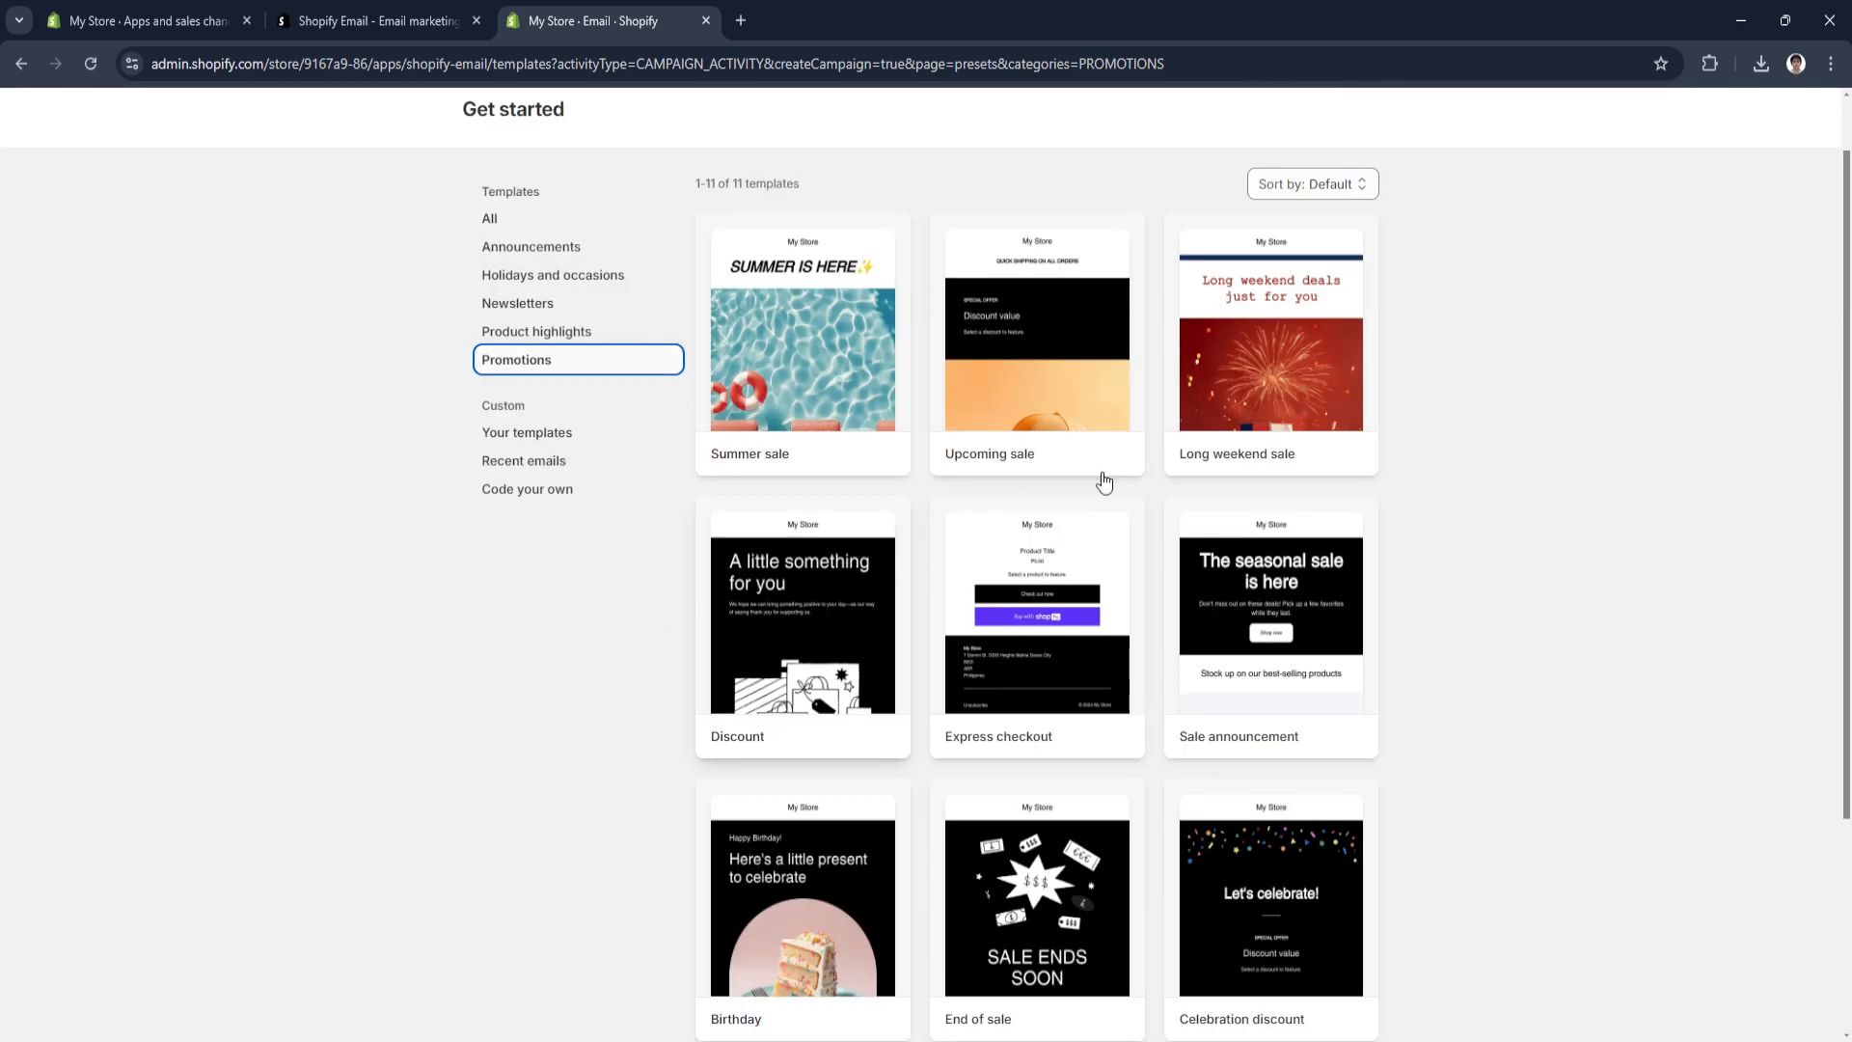
pyautogui.scroll(1, 1109, 661)
pyautogui.scroll(-3, 953, 646)
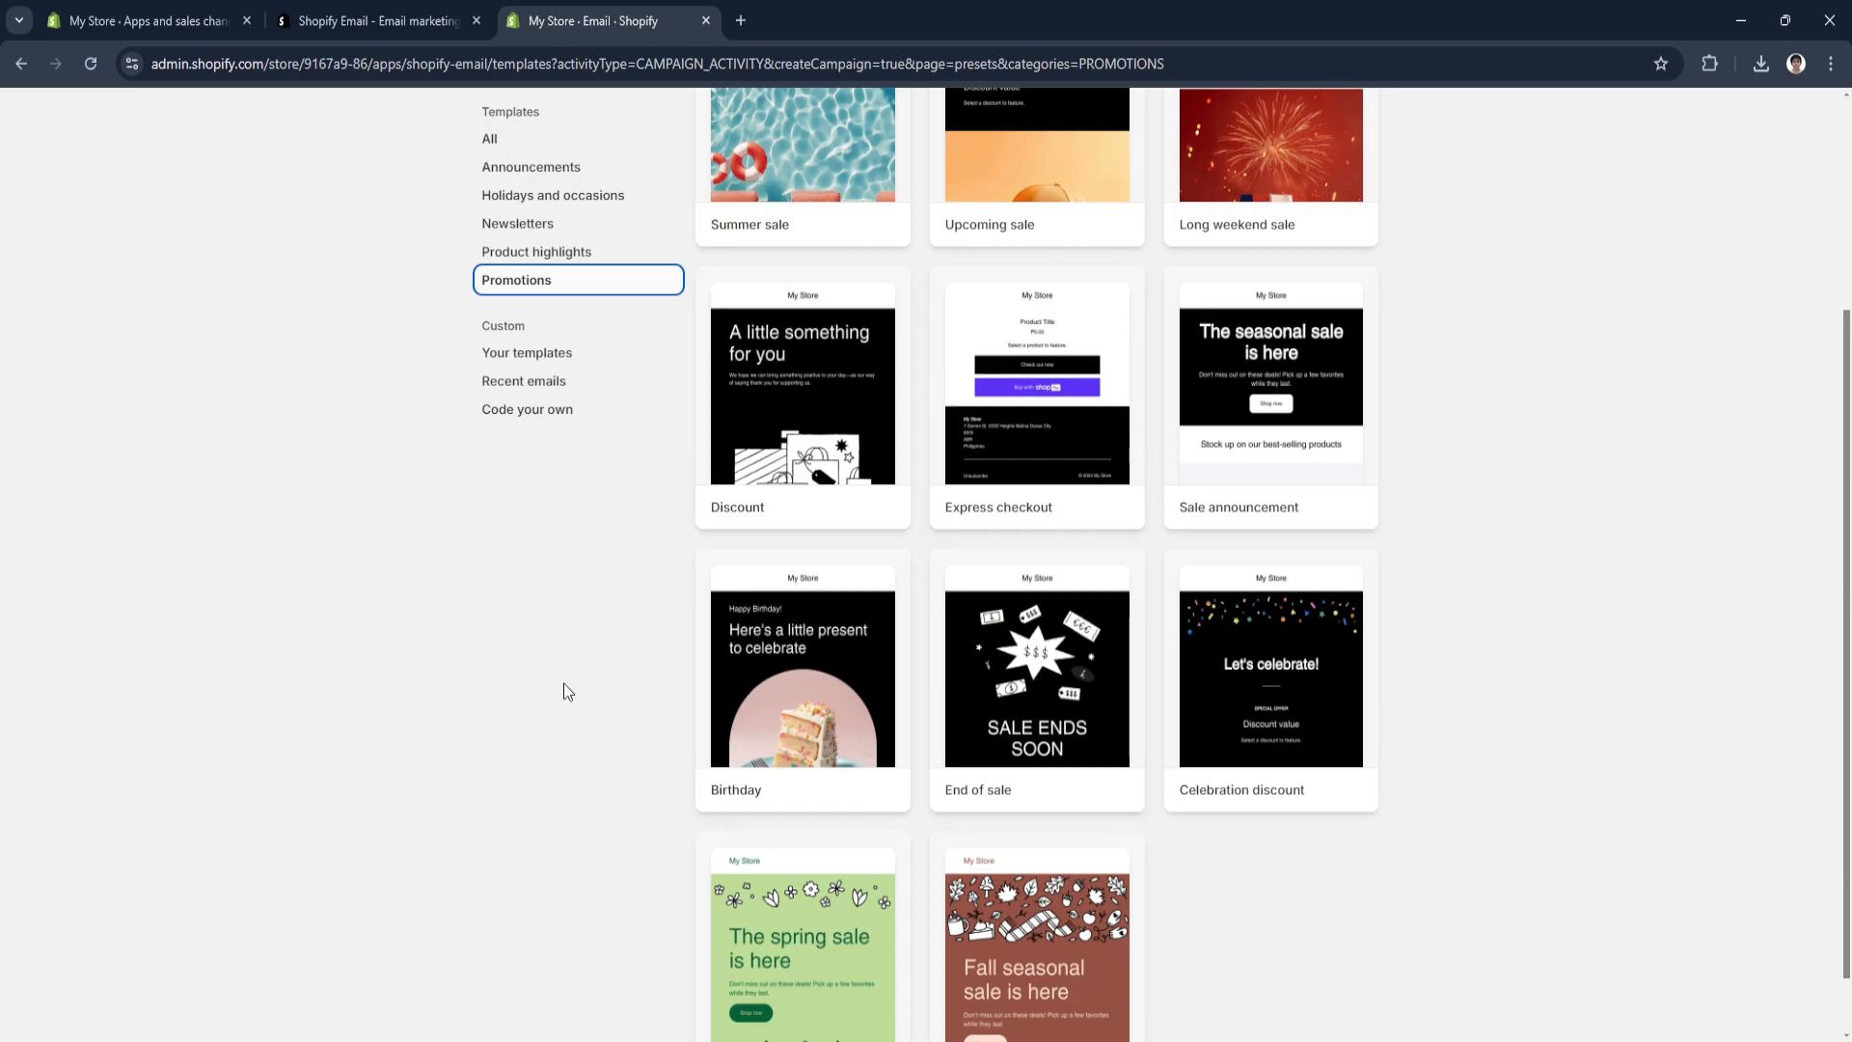
pyautogui.scroll(1, 563, 683)
pyautogui.scroll(1, 1172, 694)
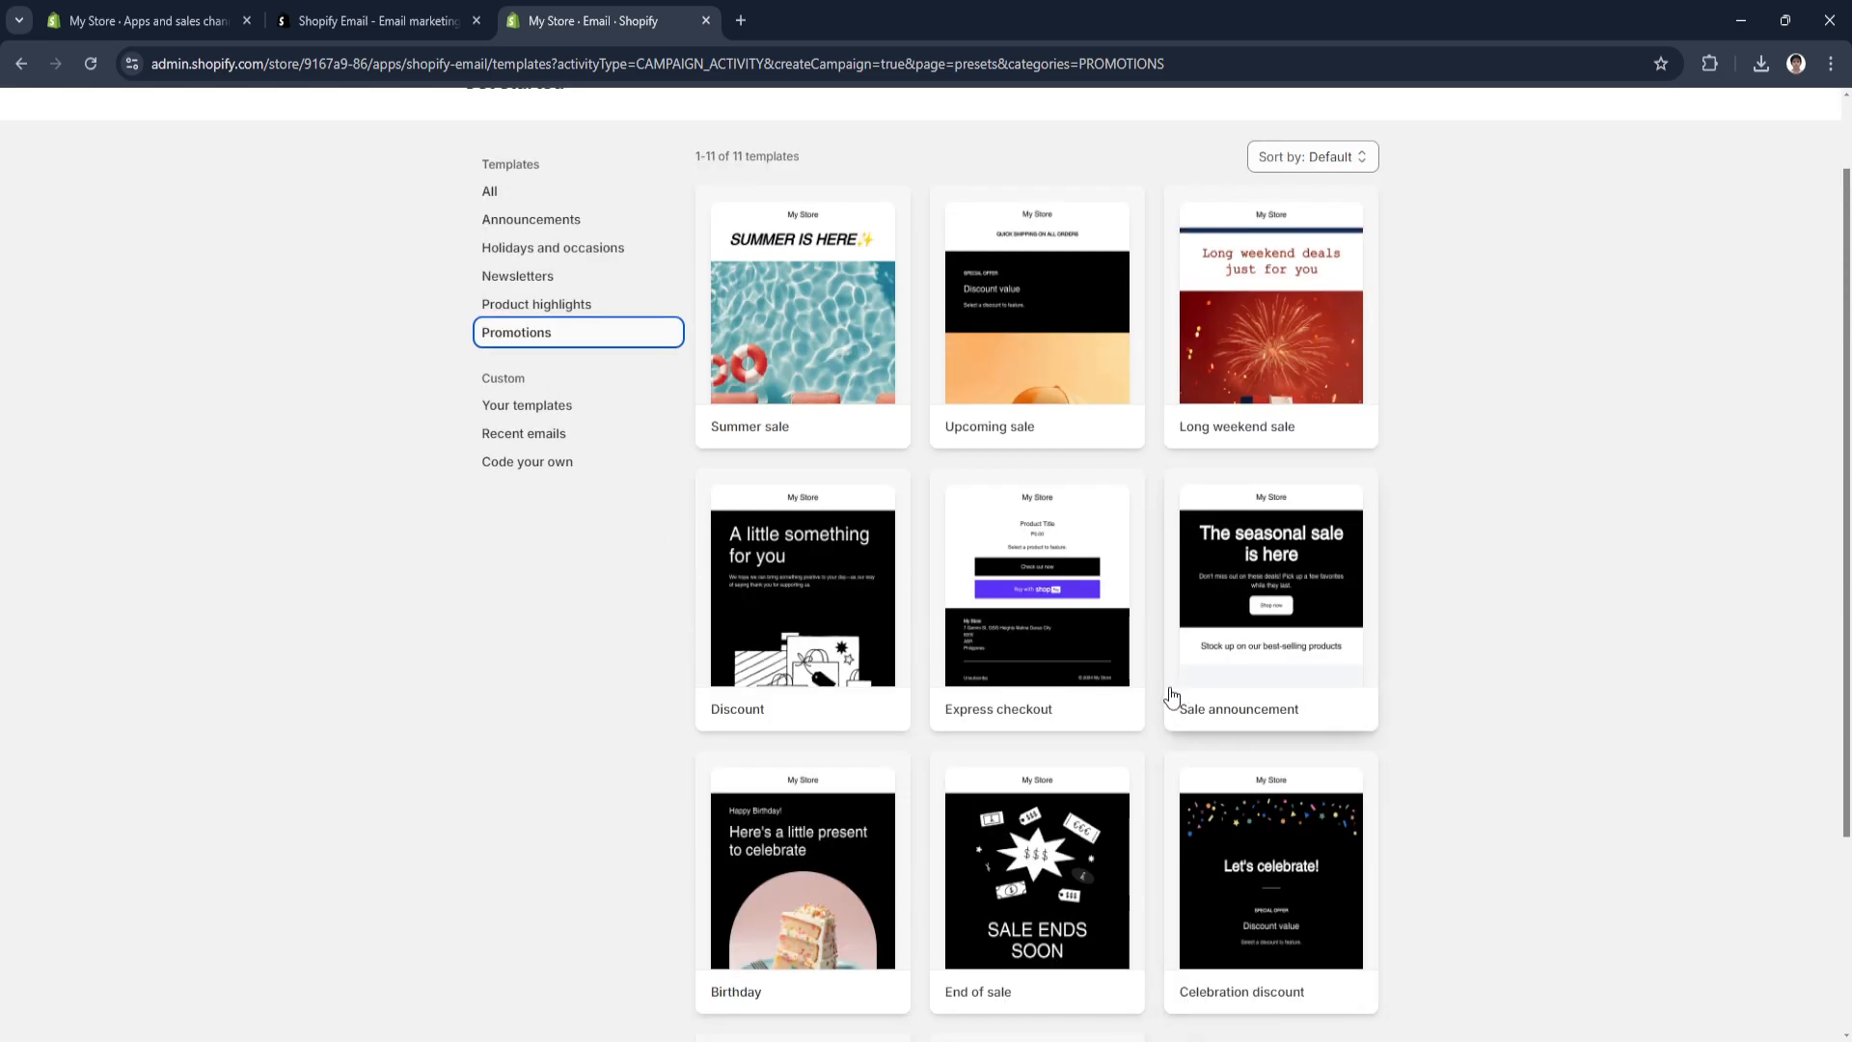
pyautogui.click(1237, 618)
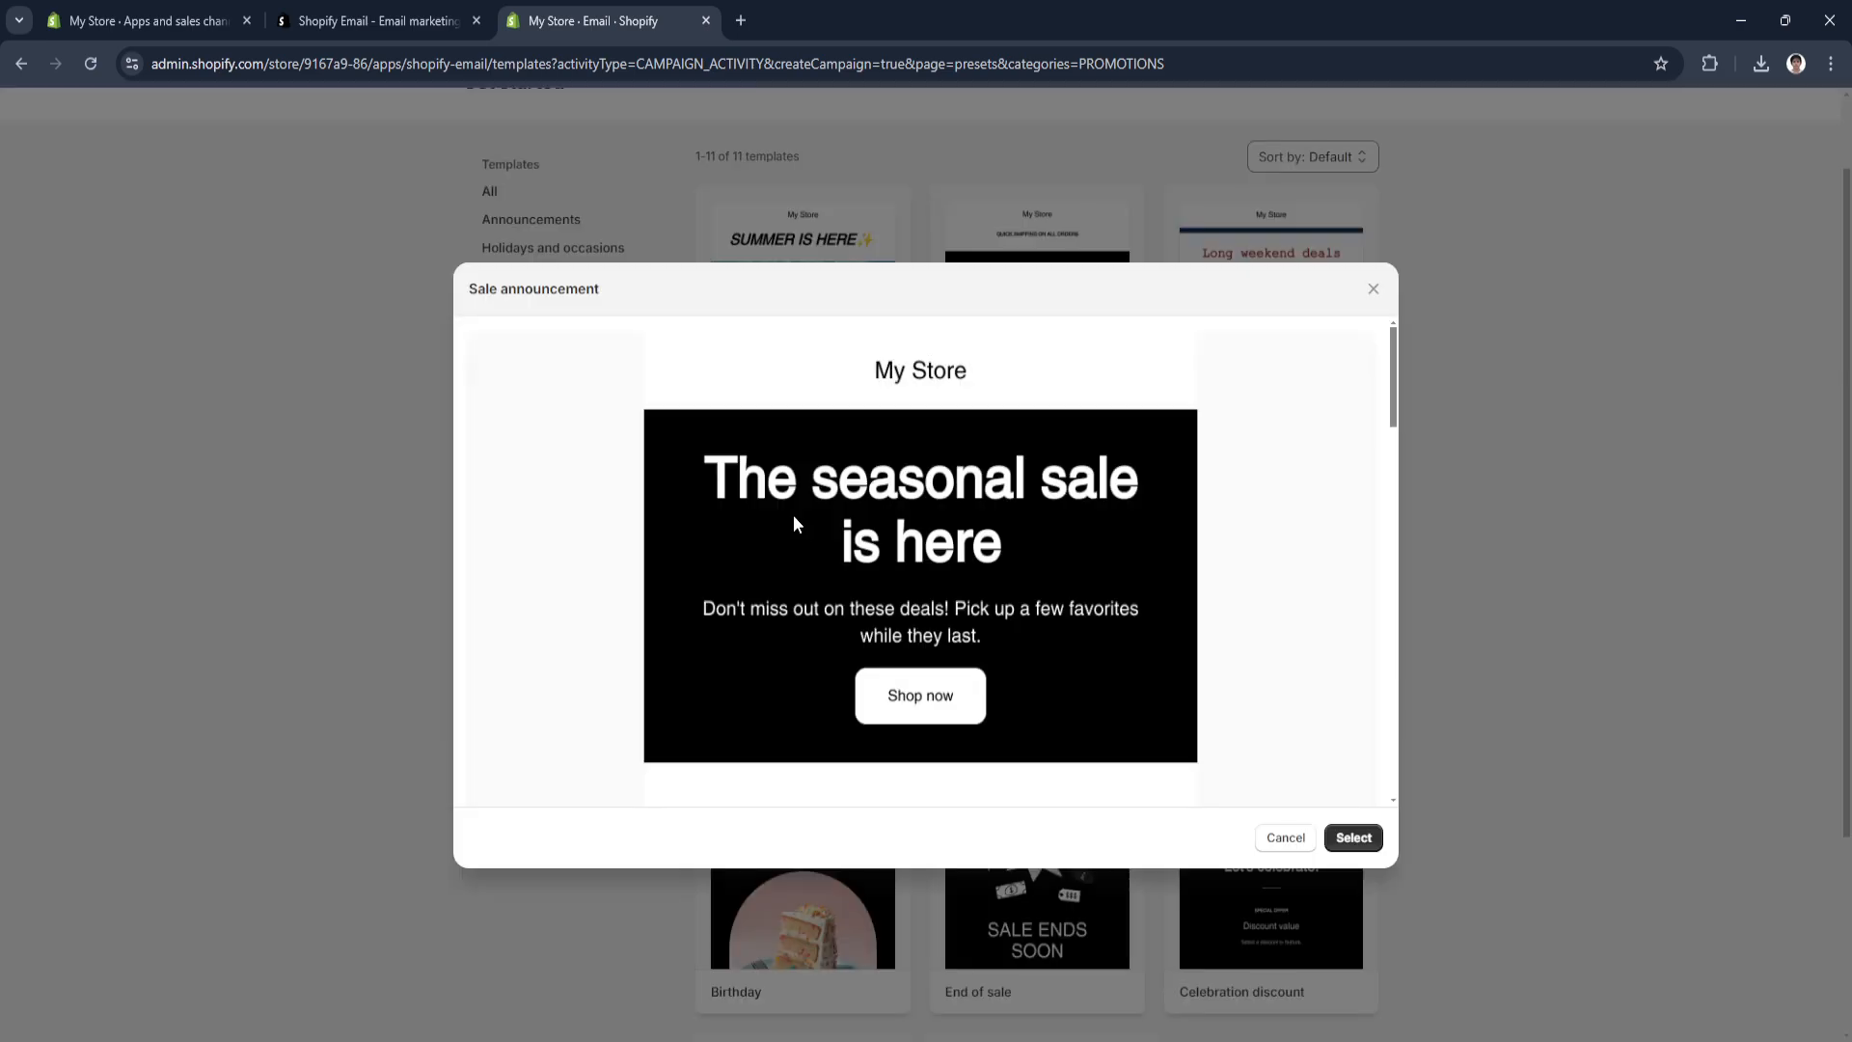
pyautogui.click(1355, 839)
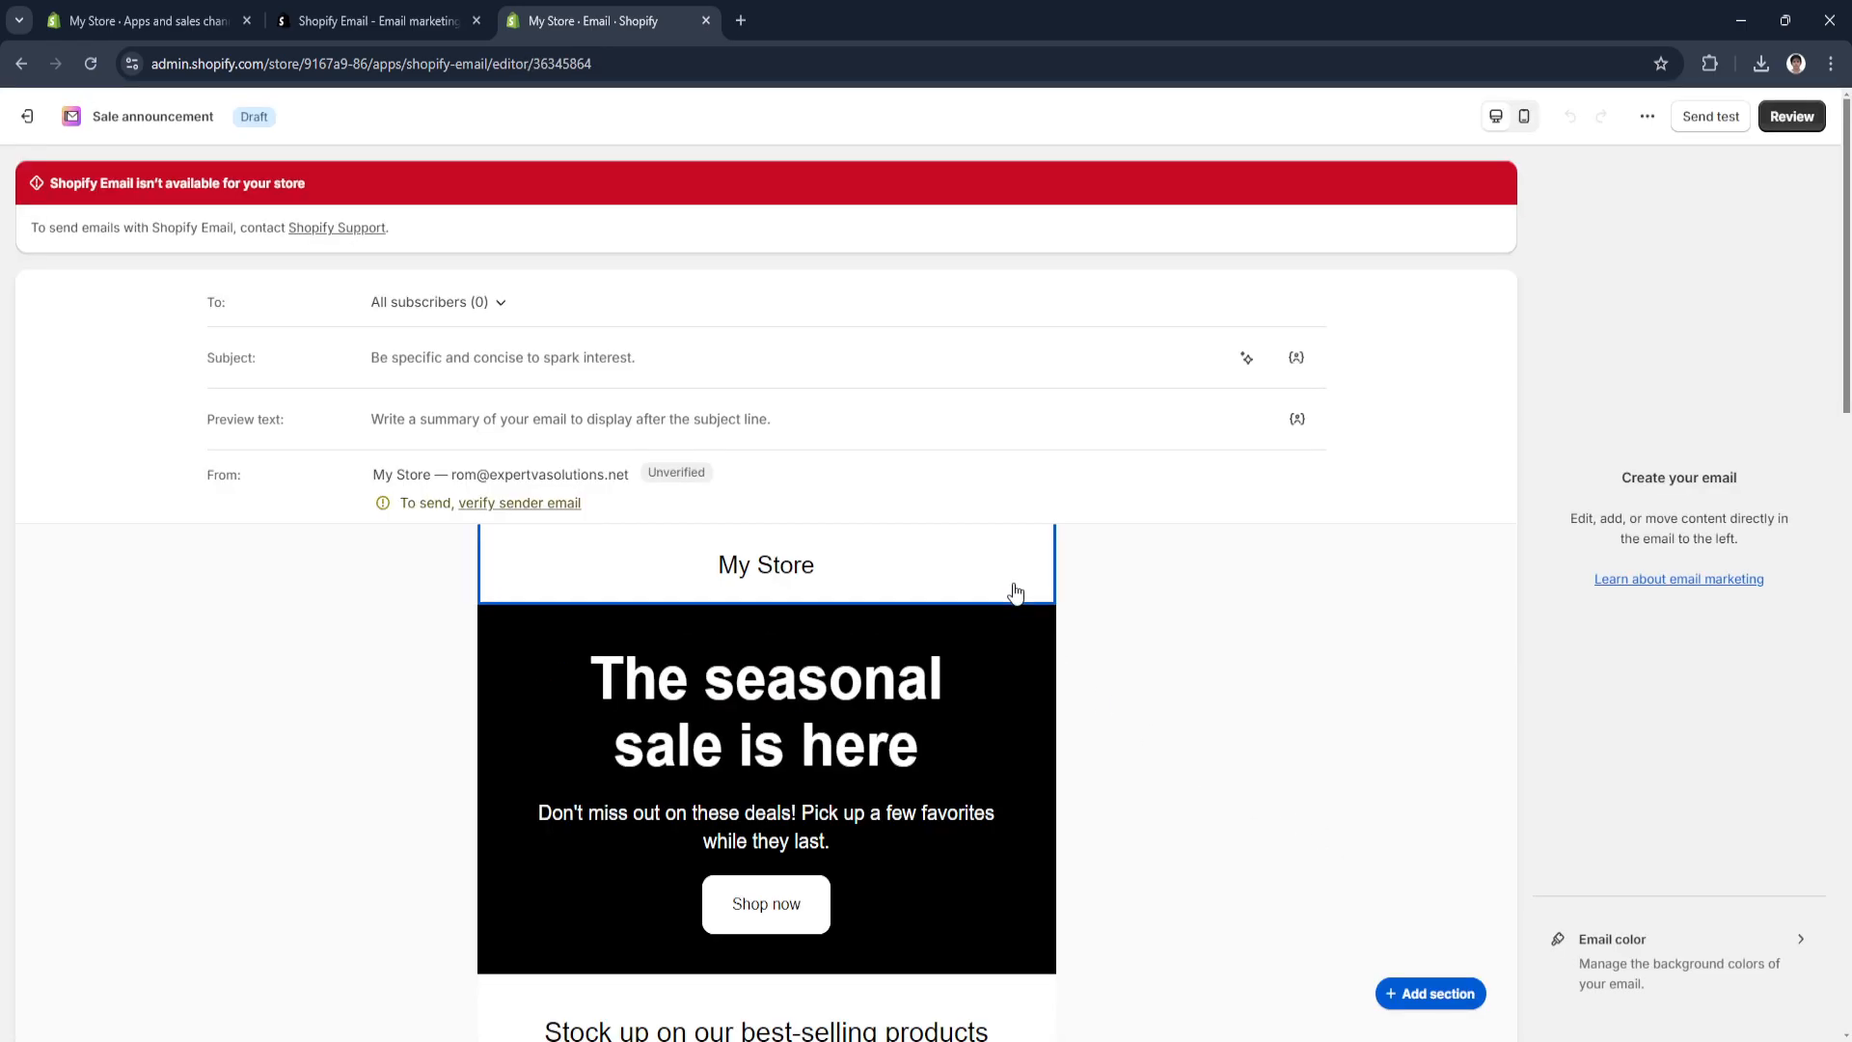
# Look over the full layout of the Sale announcement email.
pyautogui.scroll(-2, 1172, 654)
pyautogui.scroll(-8, 1175, 656)
pyautogui.scroll(9, 1174, 655)
pyautogui.scroll(1, 1174, 656)
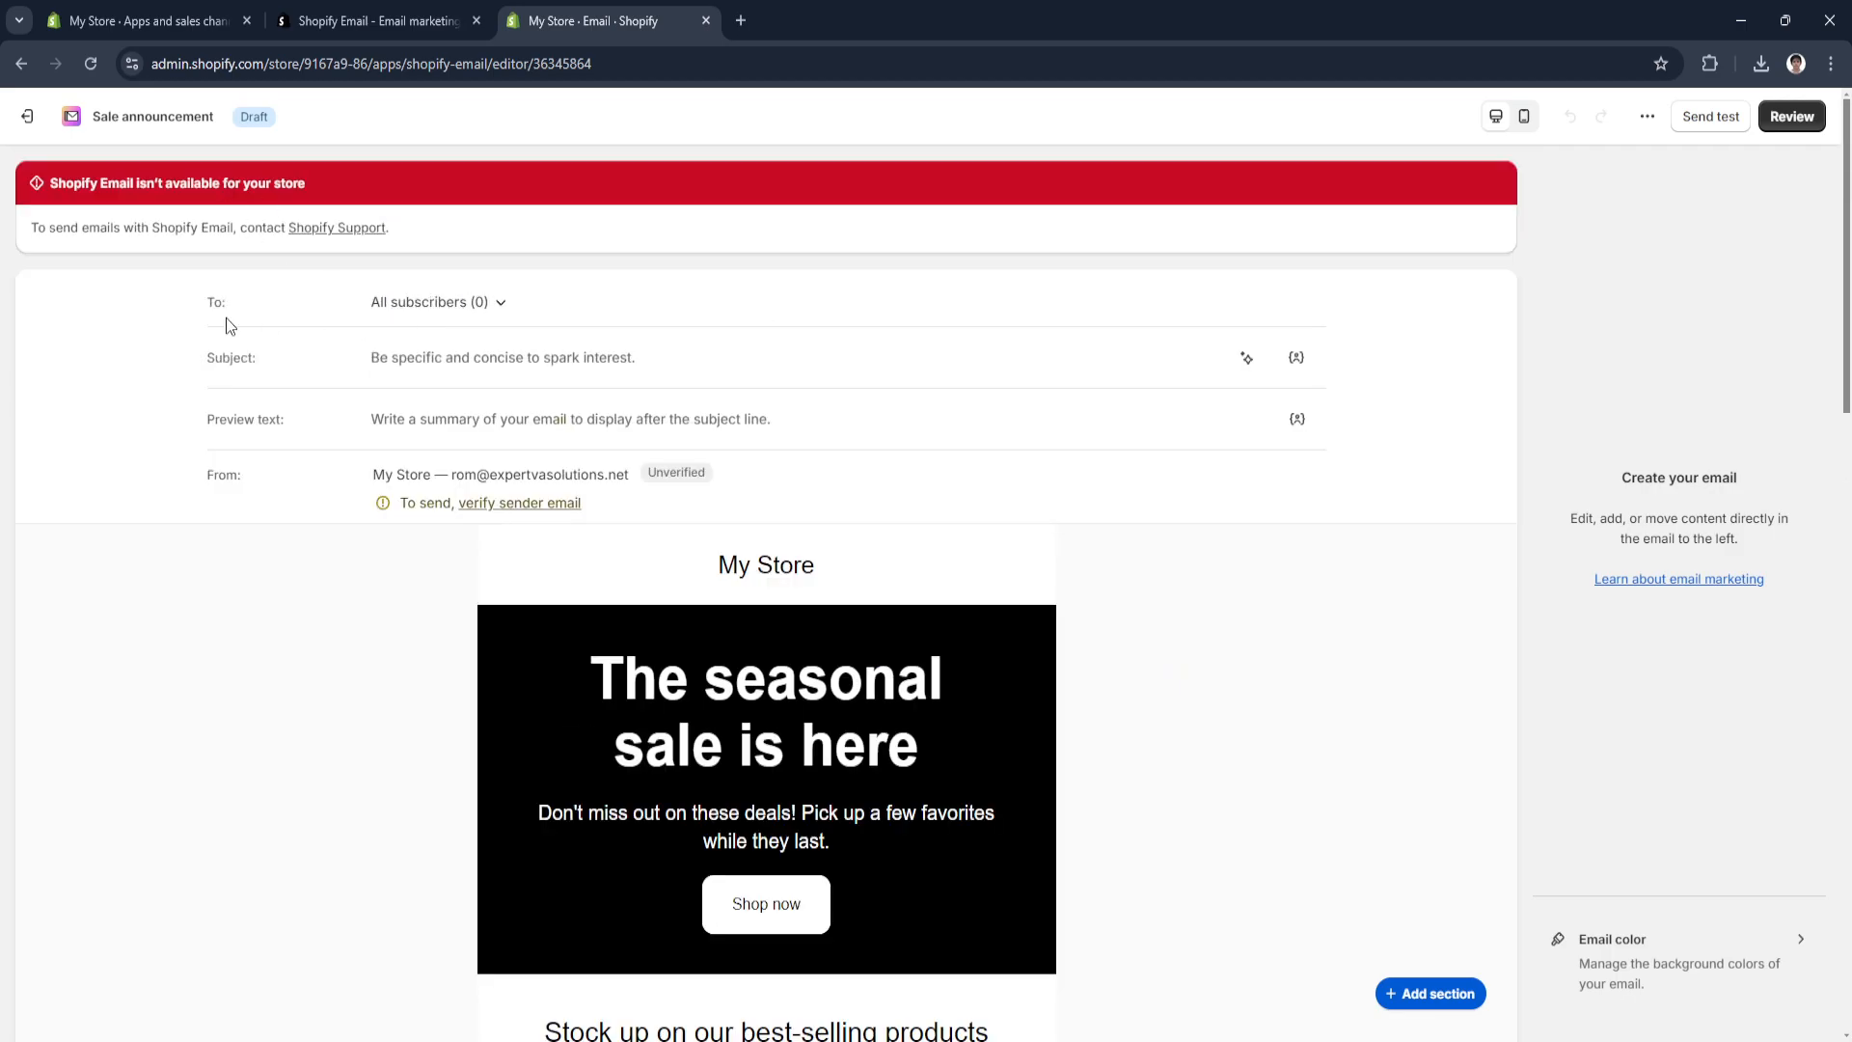
# Examine the email's recipient segments, subject line and preview text fields.
pyautogui.click(500, 304)
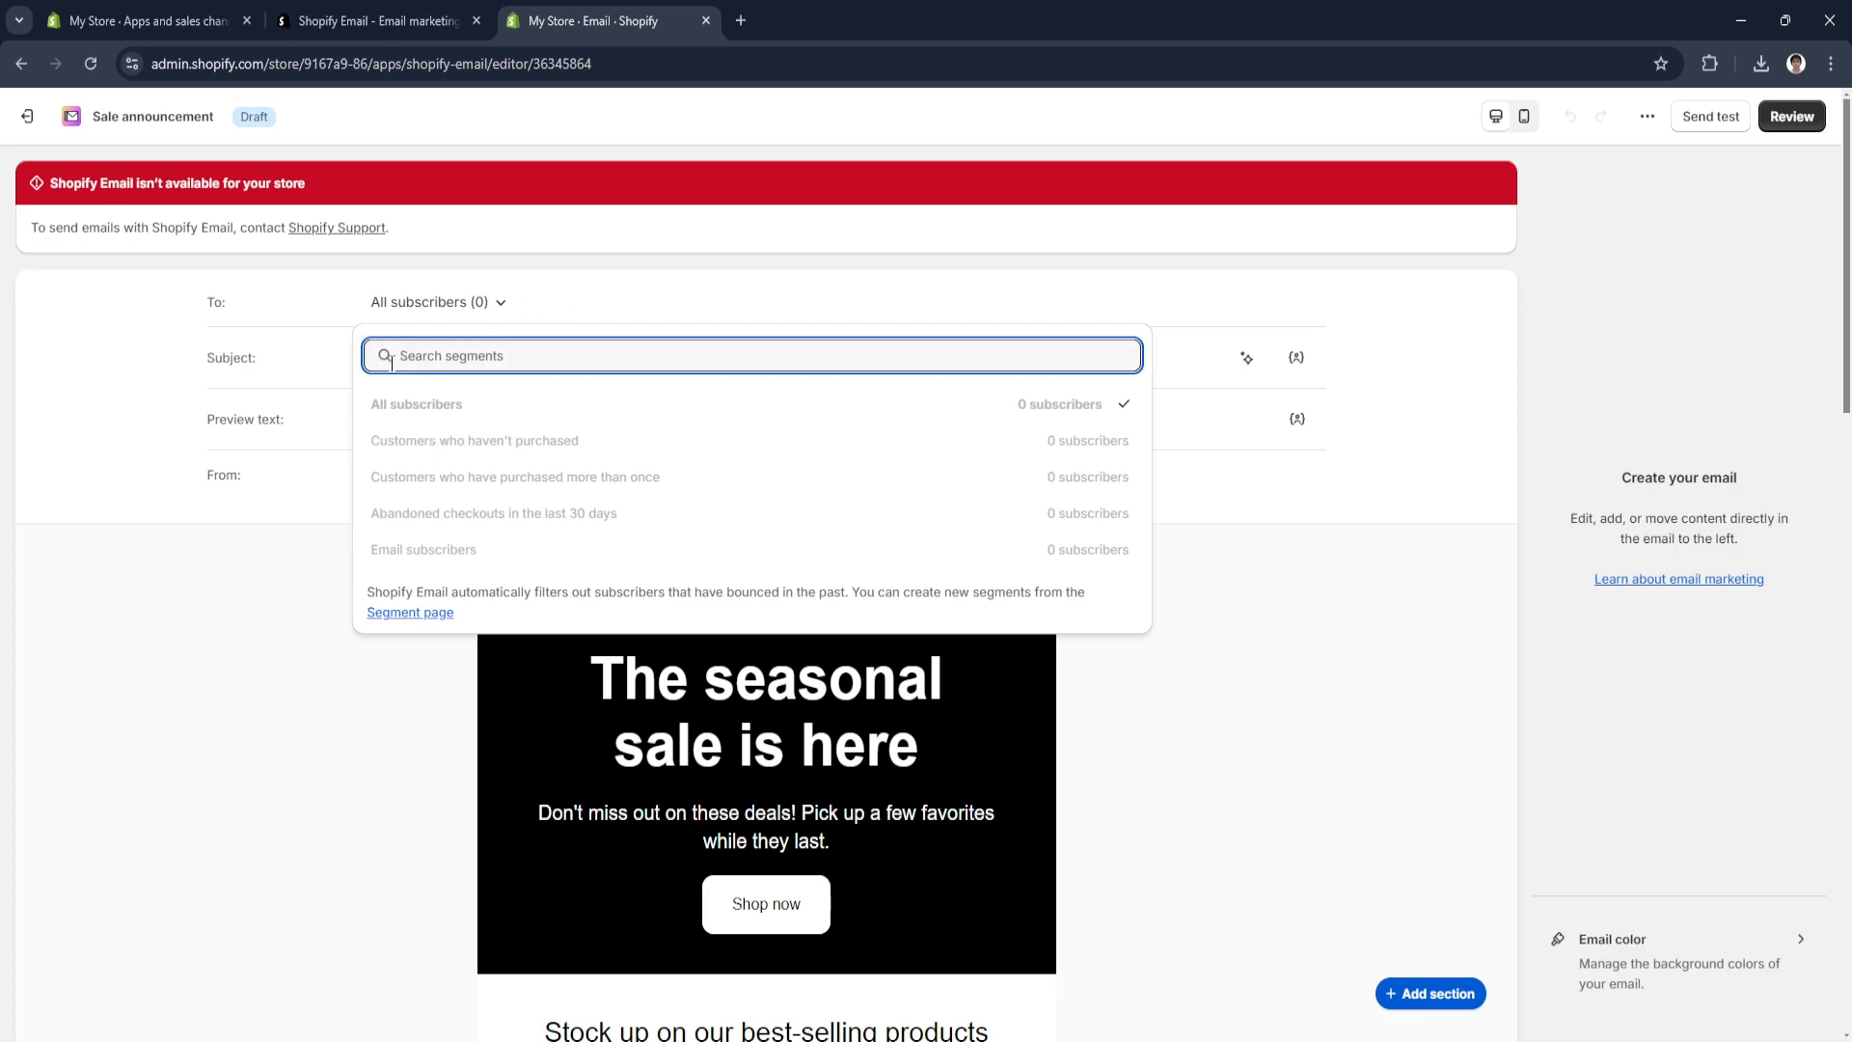
pyautogui.click(148, 633)
pyautogui.click(424, 363)
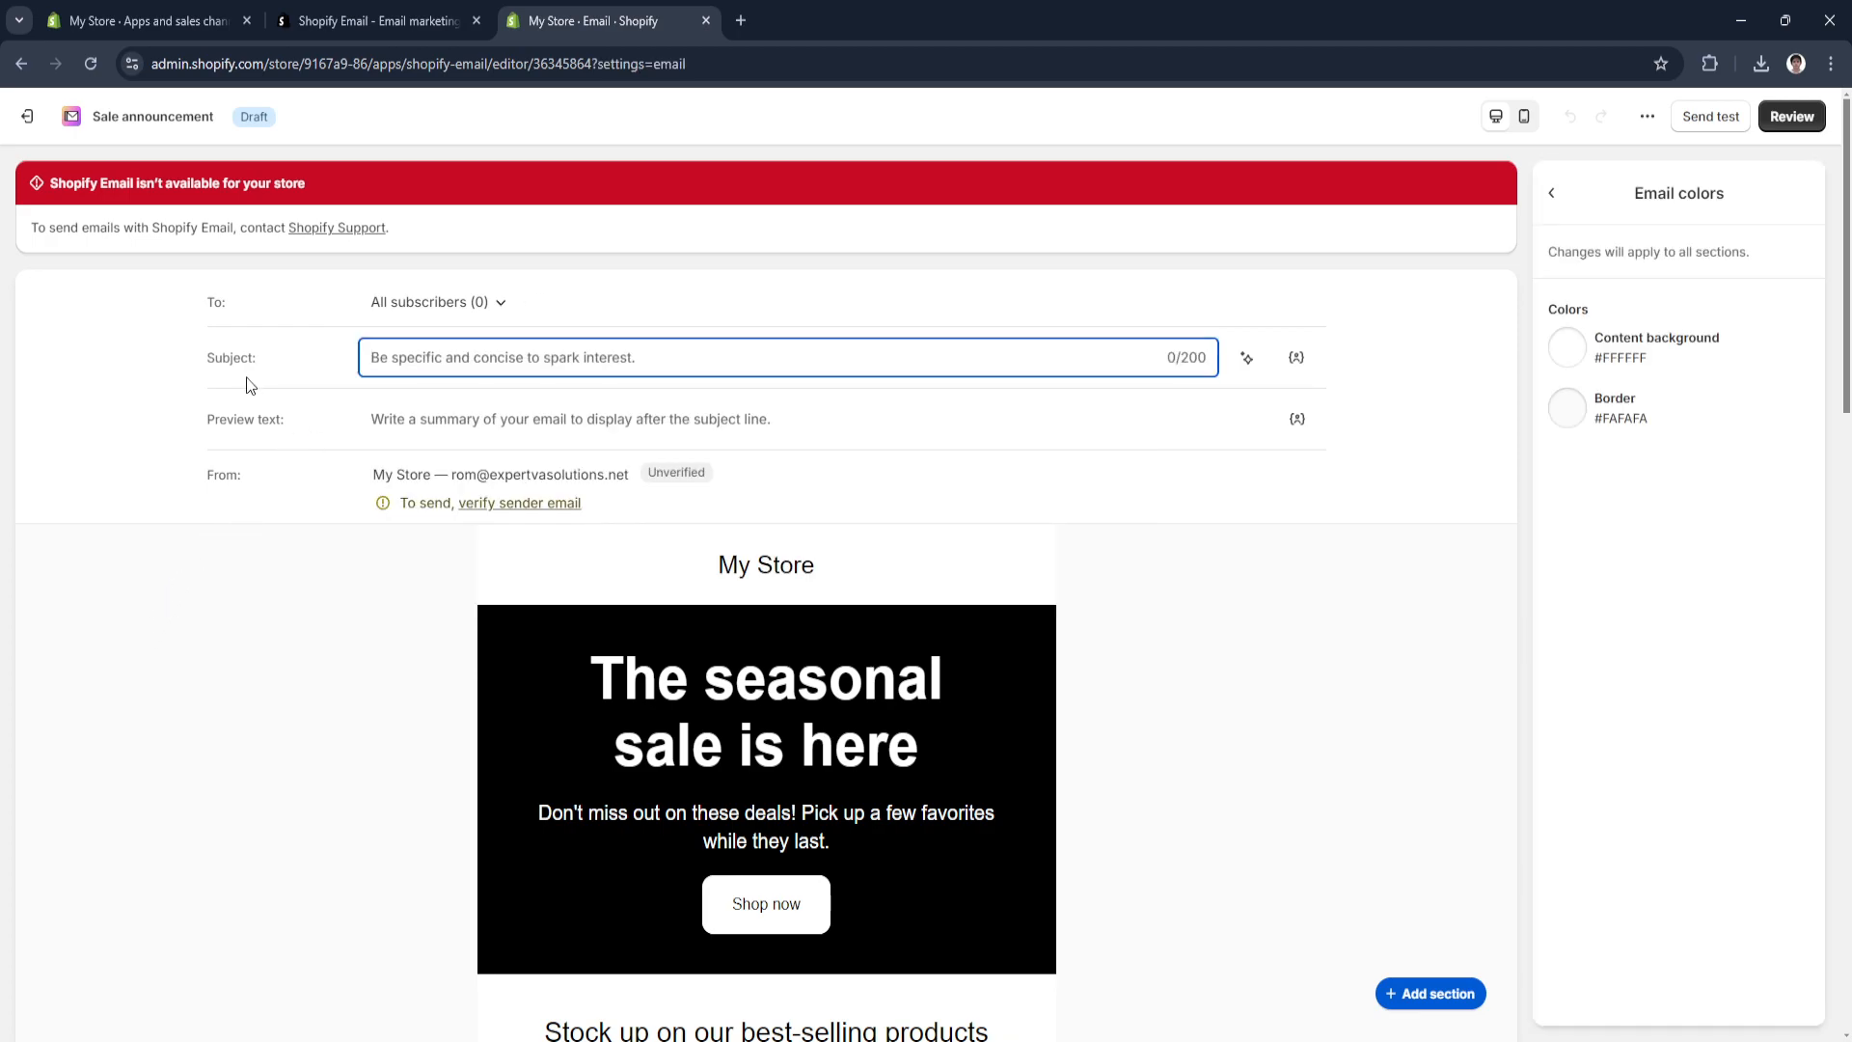
pyautogui.click(152, 489)
pyautogui.click(438, 416)
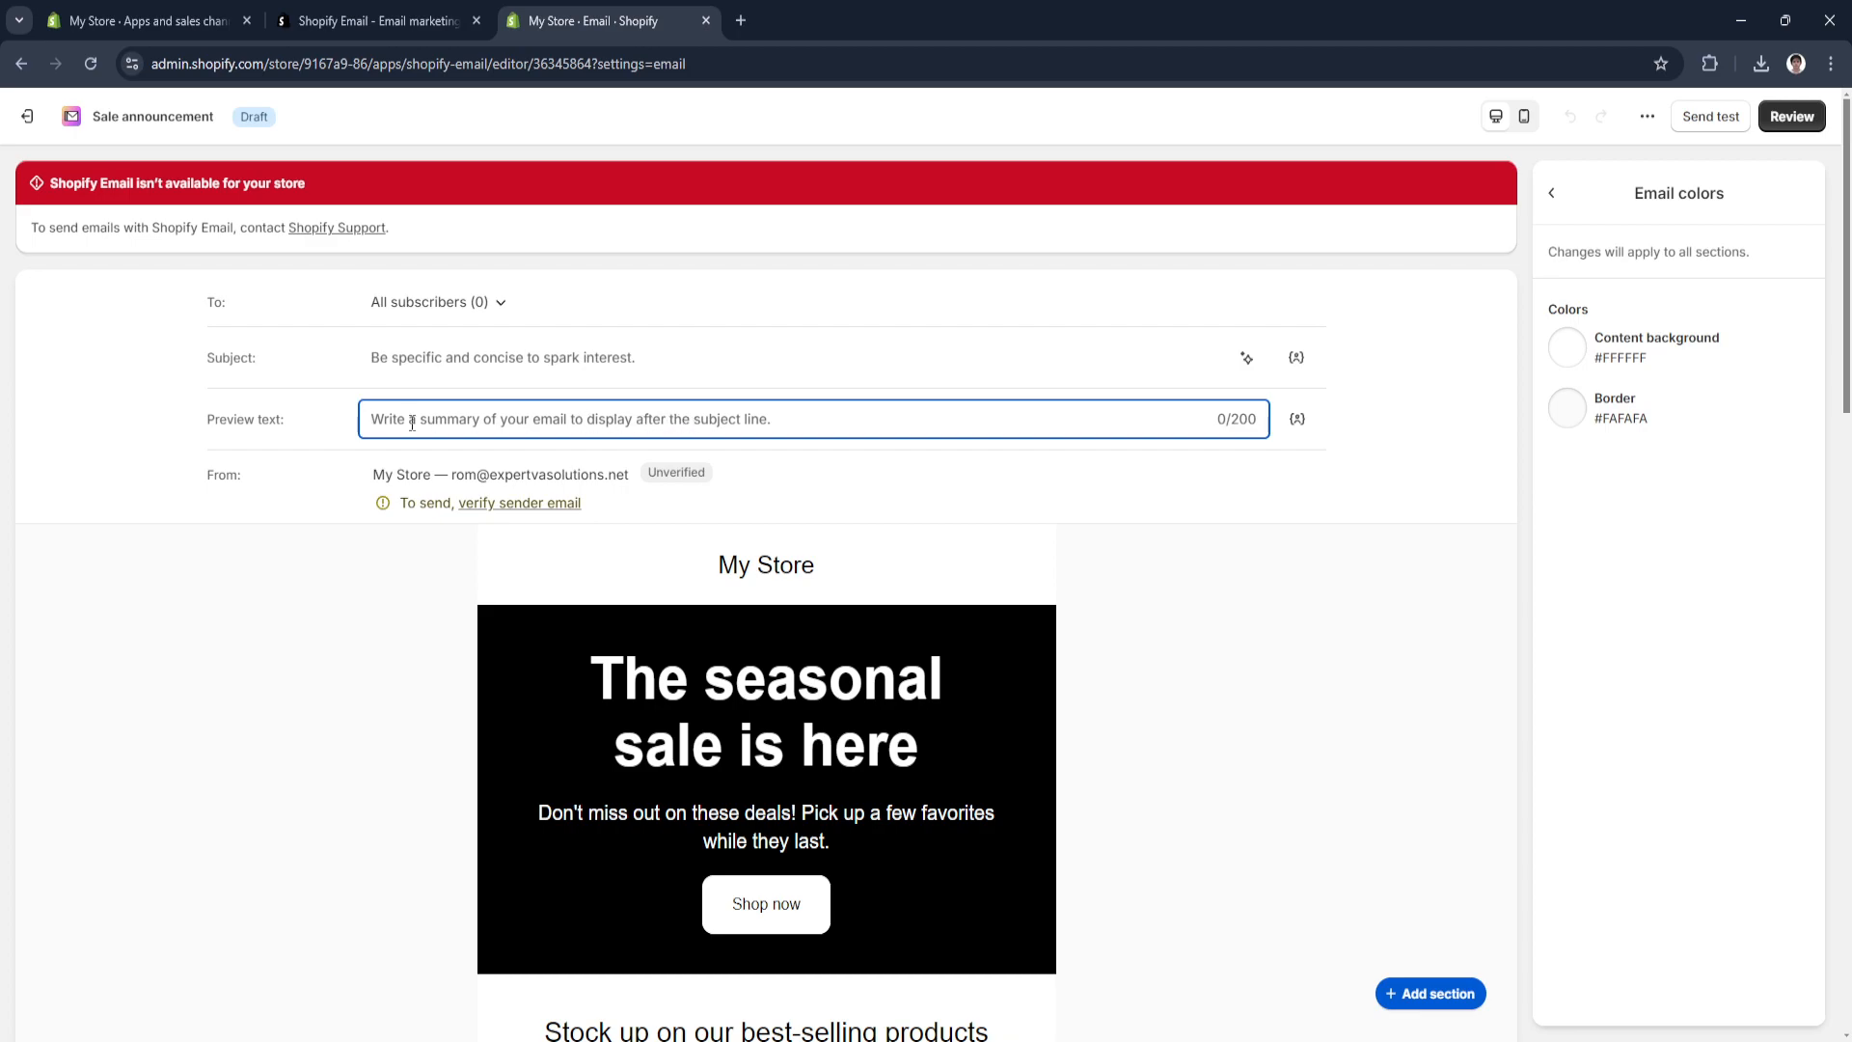
pyautogui.click(1143, 738)
# Examine the text settings of the seasonal sale headline and the best-selling products subtitle.
pyautogui.scroll(-3, 1145, 736)
pyautogui.click(682, 436)
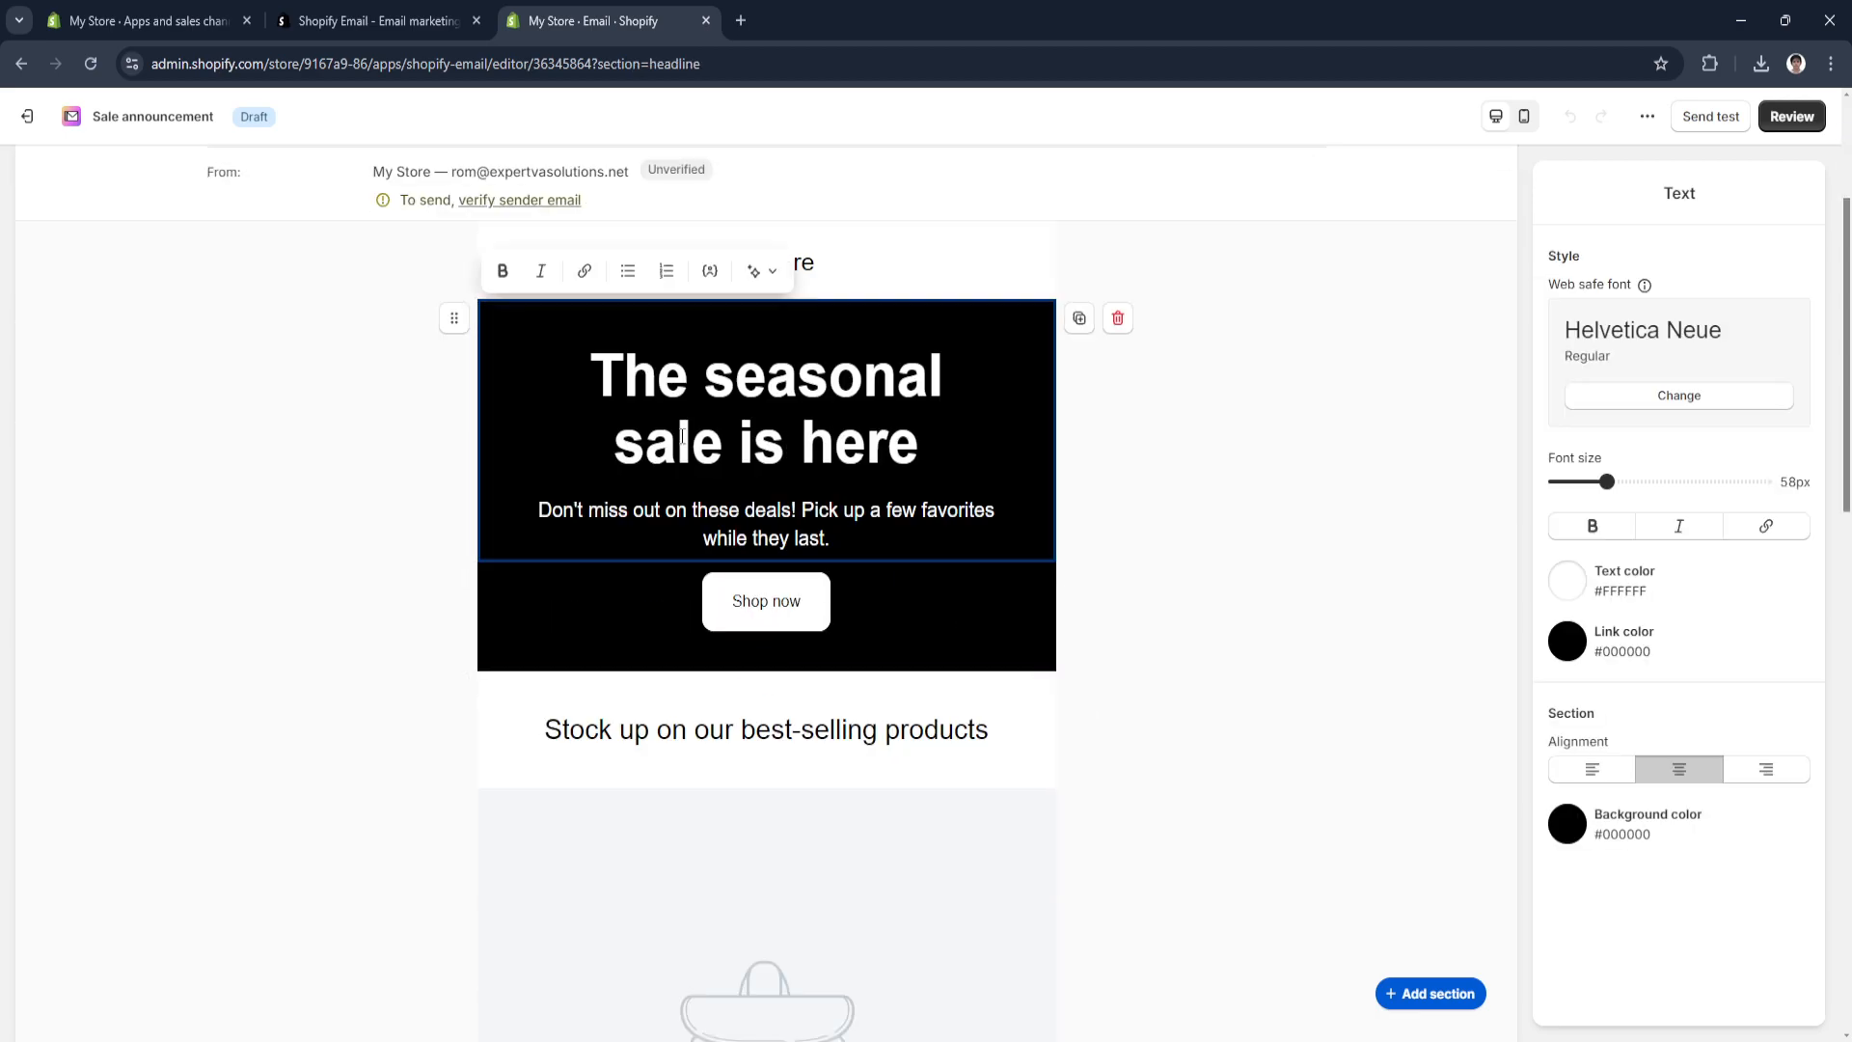
pyautogui.click(602, 617)
pyautogui.scroll(-1, 604, 627)
pyautogui.click(599, 659)
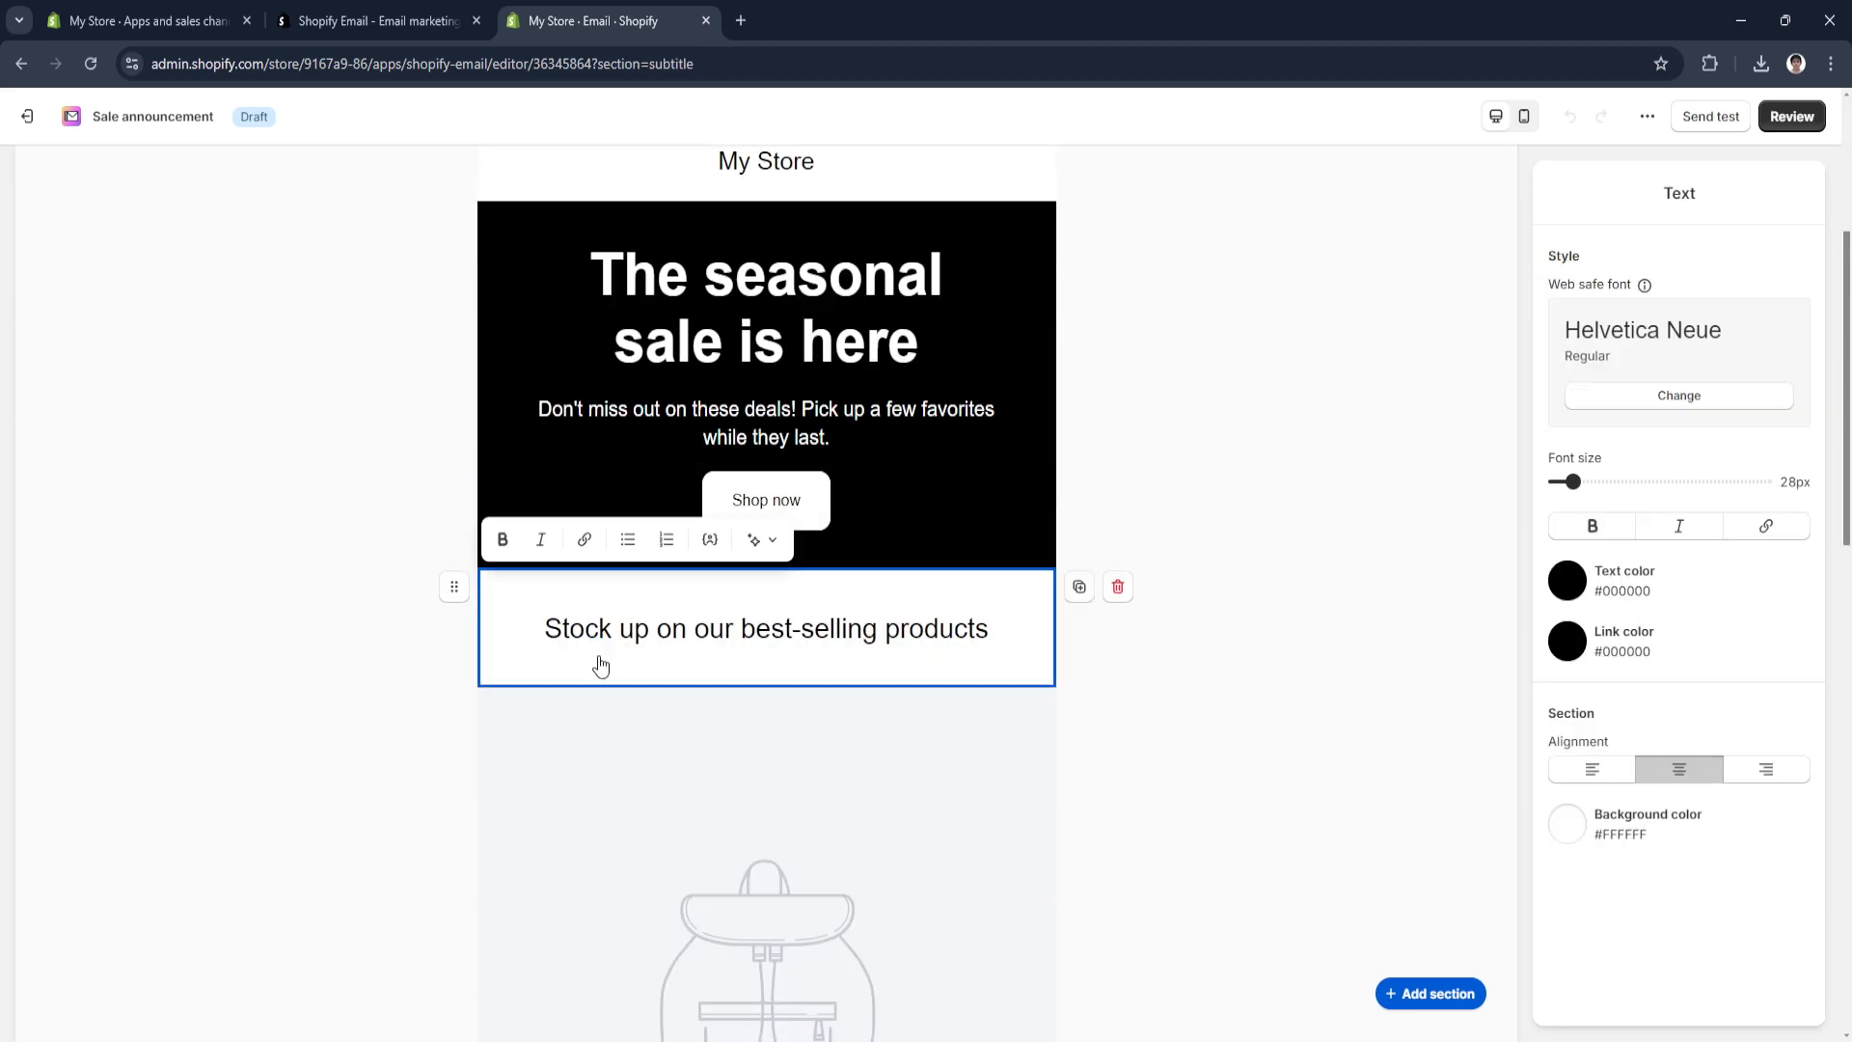
pyautogui.scroll(-1, 628, 764)
# Add the product Jacket Men's American Retro Waterproof to the product section under the best-selling products subtitle.
pyautogui.click(628, 765)
pyautogui.scroll(-6, 628, 765)
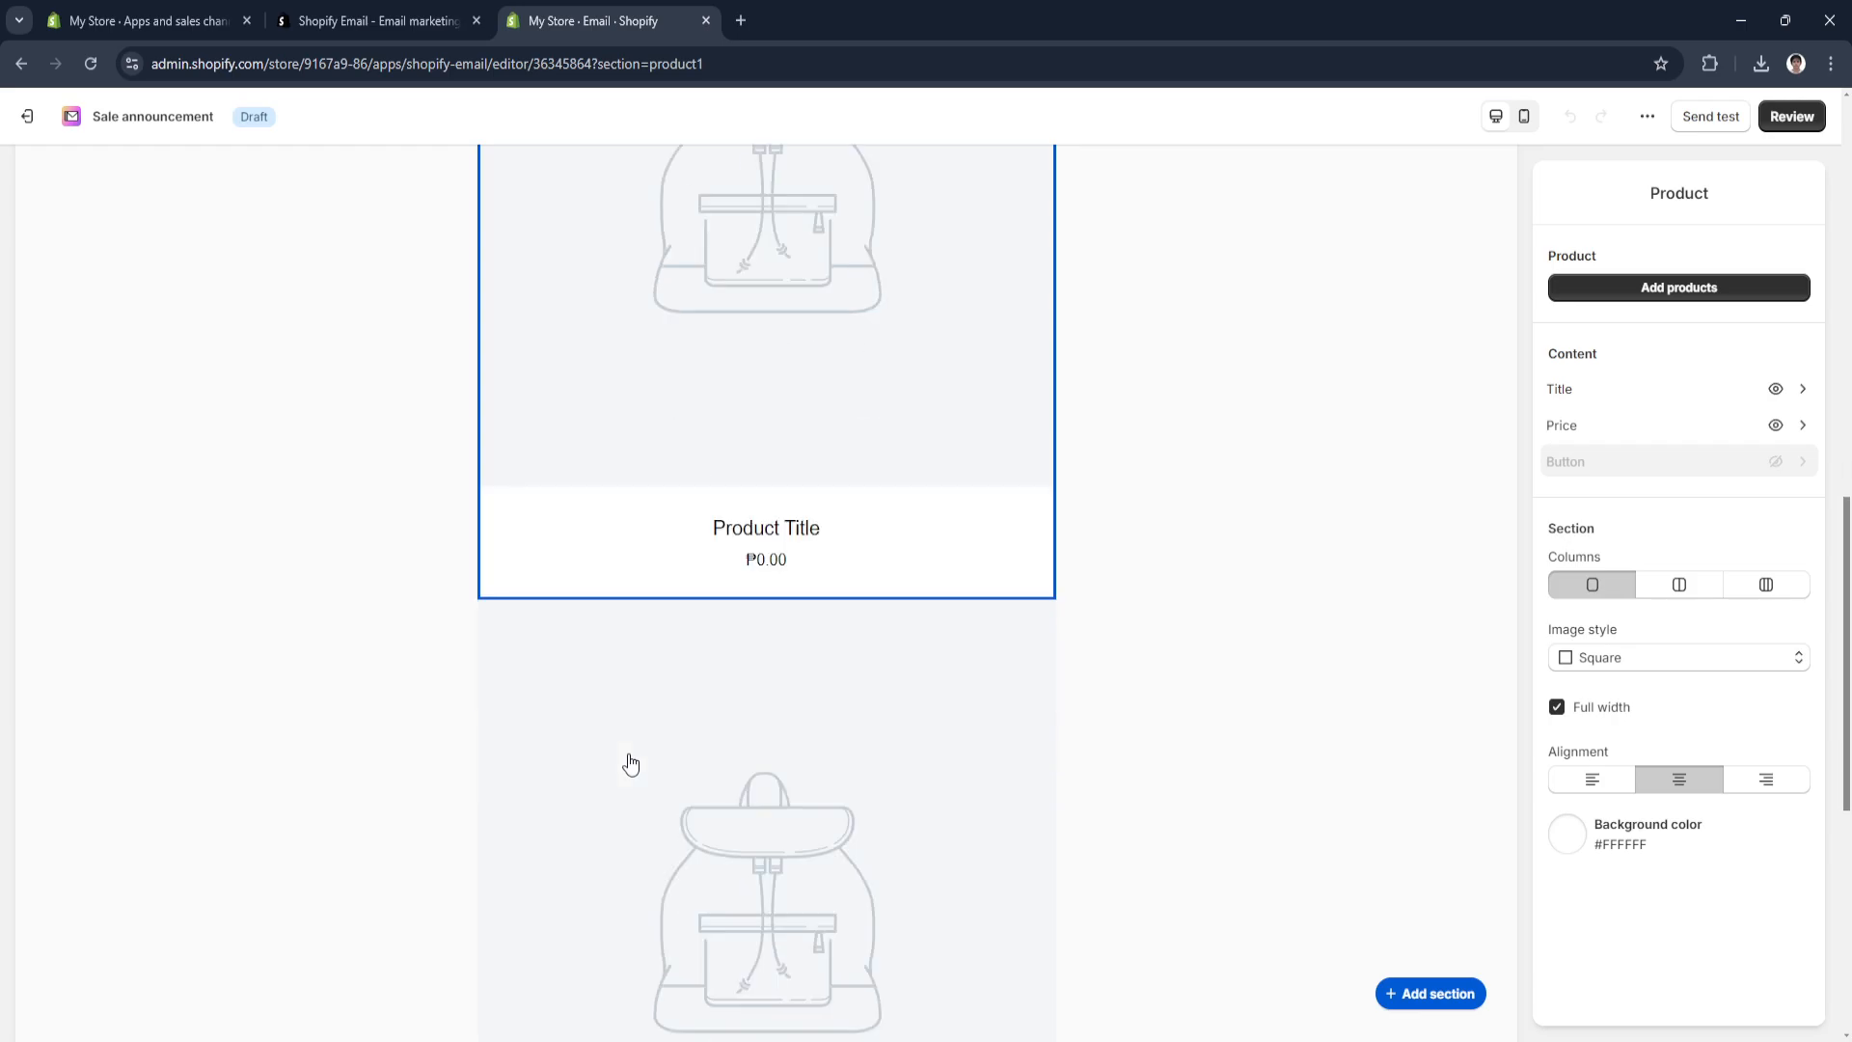
pyautogui.click(628, 757)
pyautogui.scroll(4, 628, 758)
pyautogui.click(607, 669)
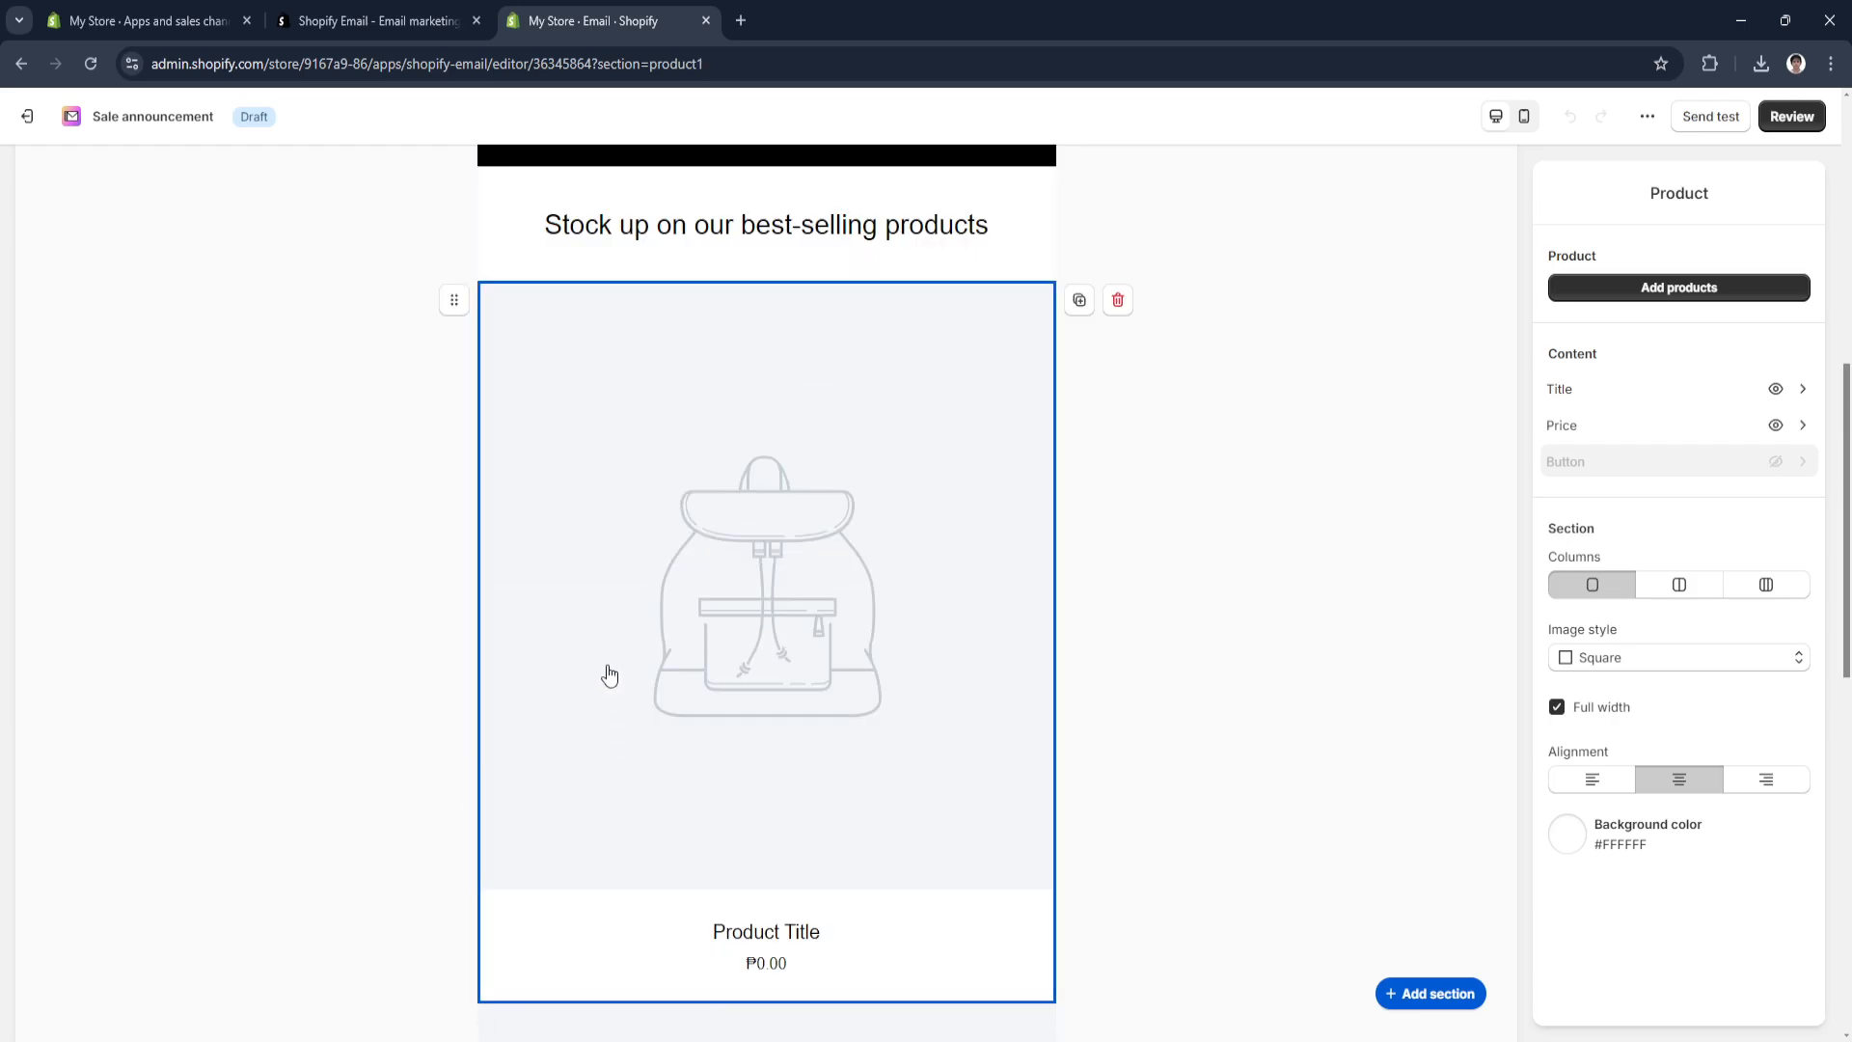
pyautogui.click(1629, 289)
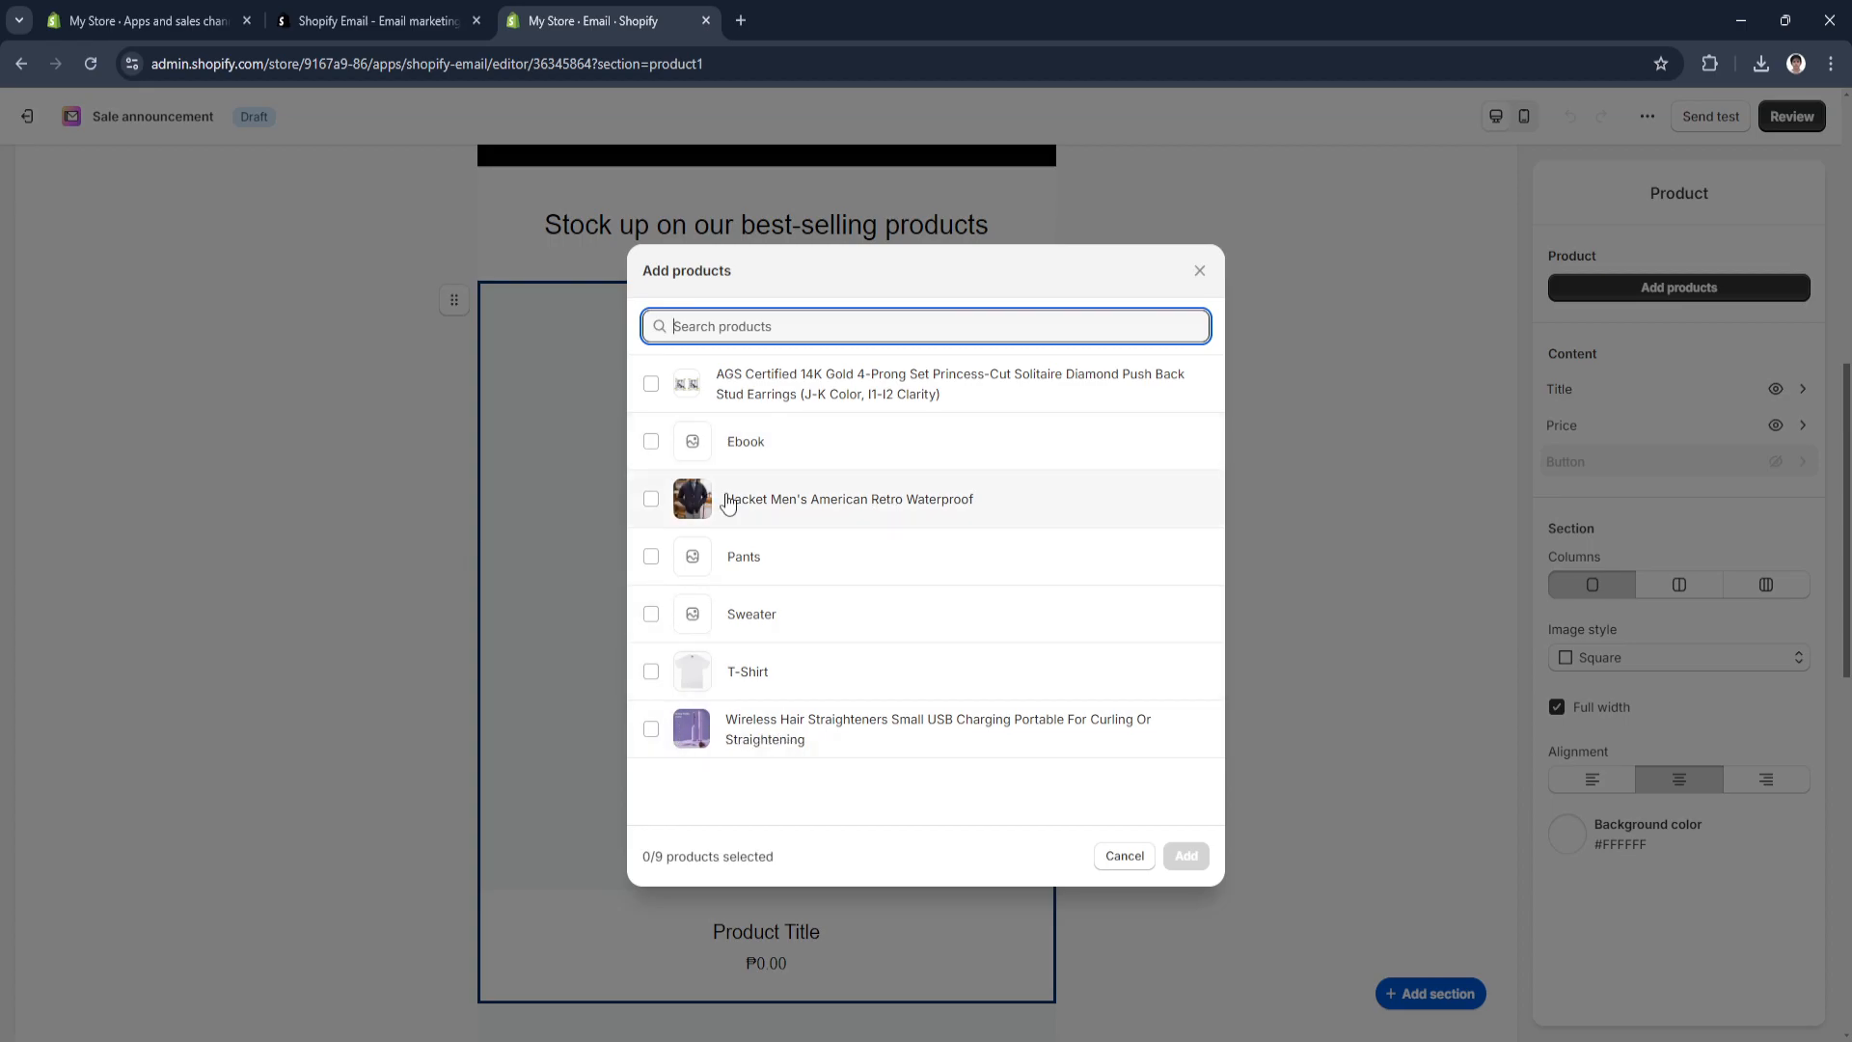
pyautogui.click(651, 499)
pyautogui.click(1185, 856)
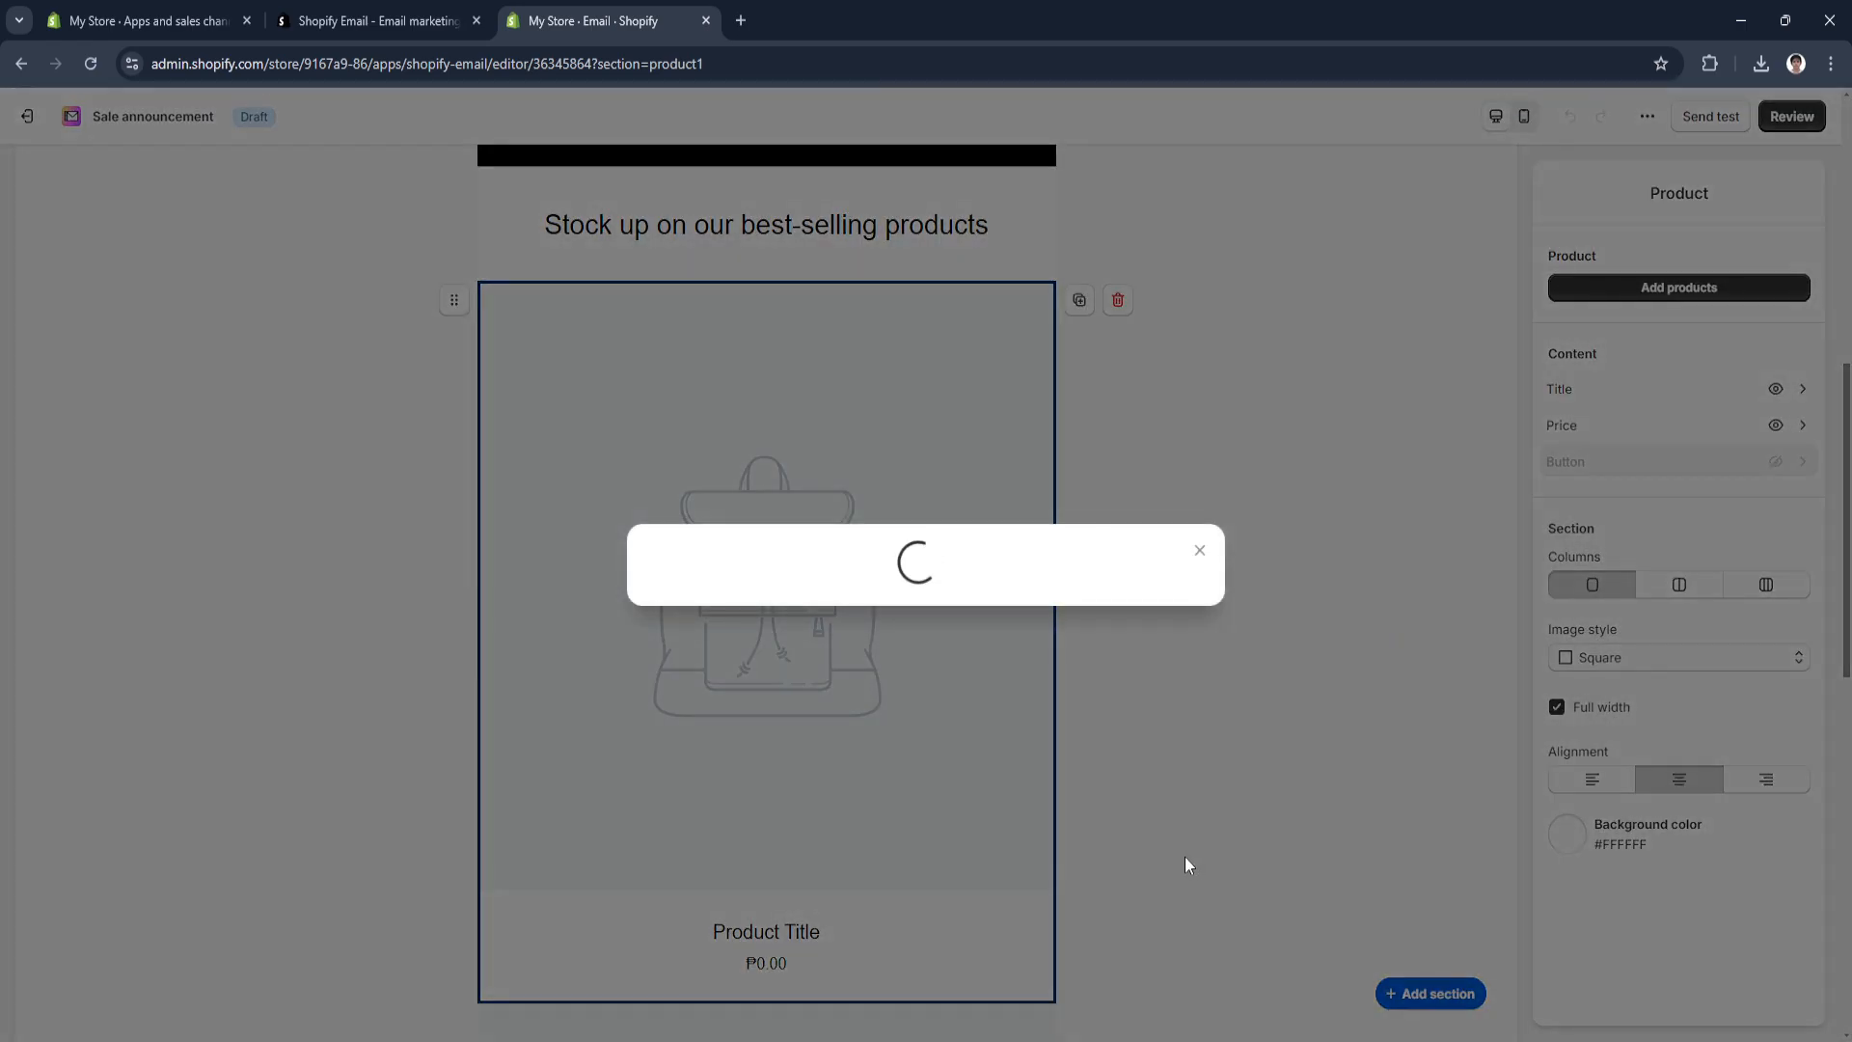
# Review the email with the jacket's image, description and shop button, and the header's store branding options.
pyautogui.scroll(-5, 1147, 839)
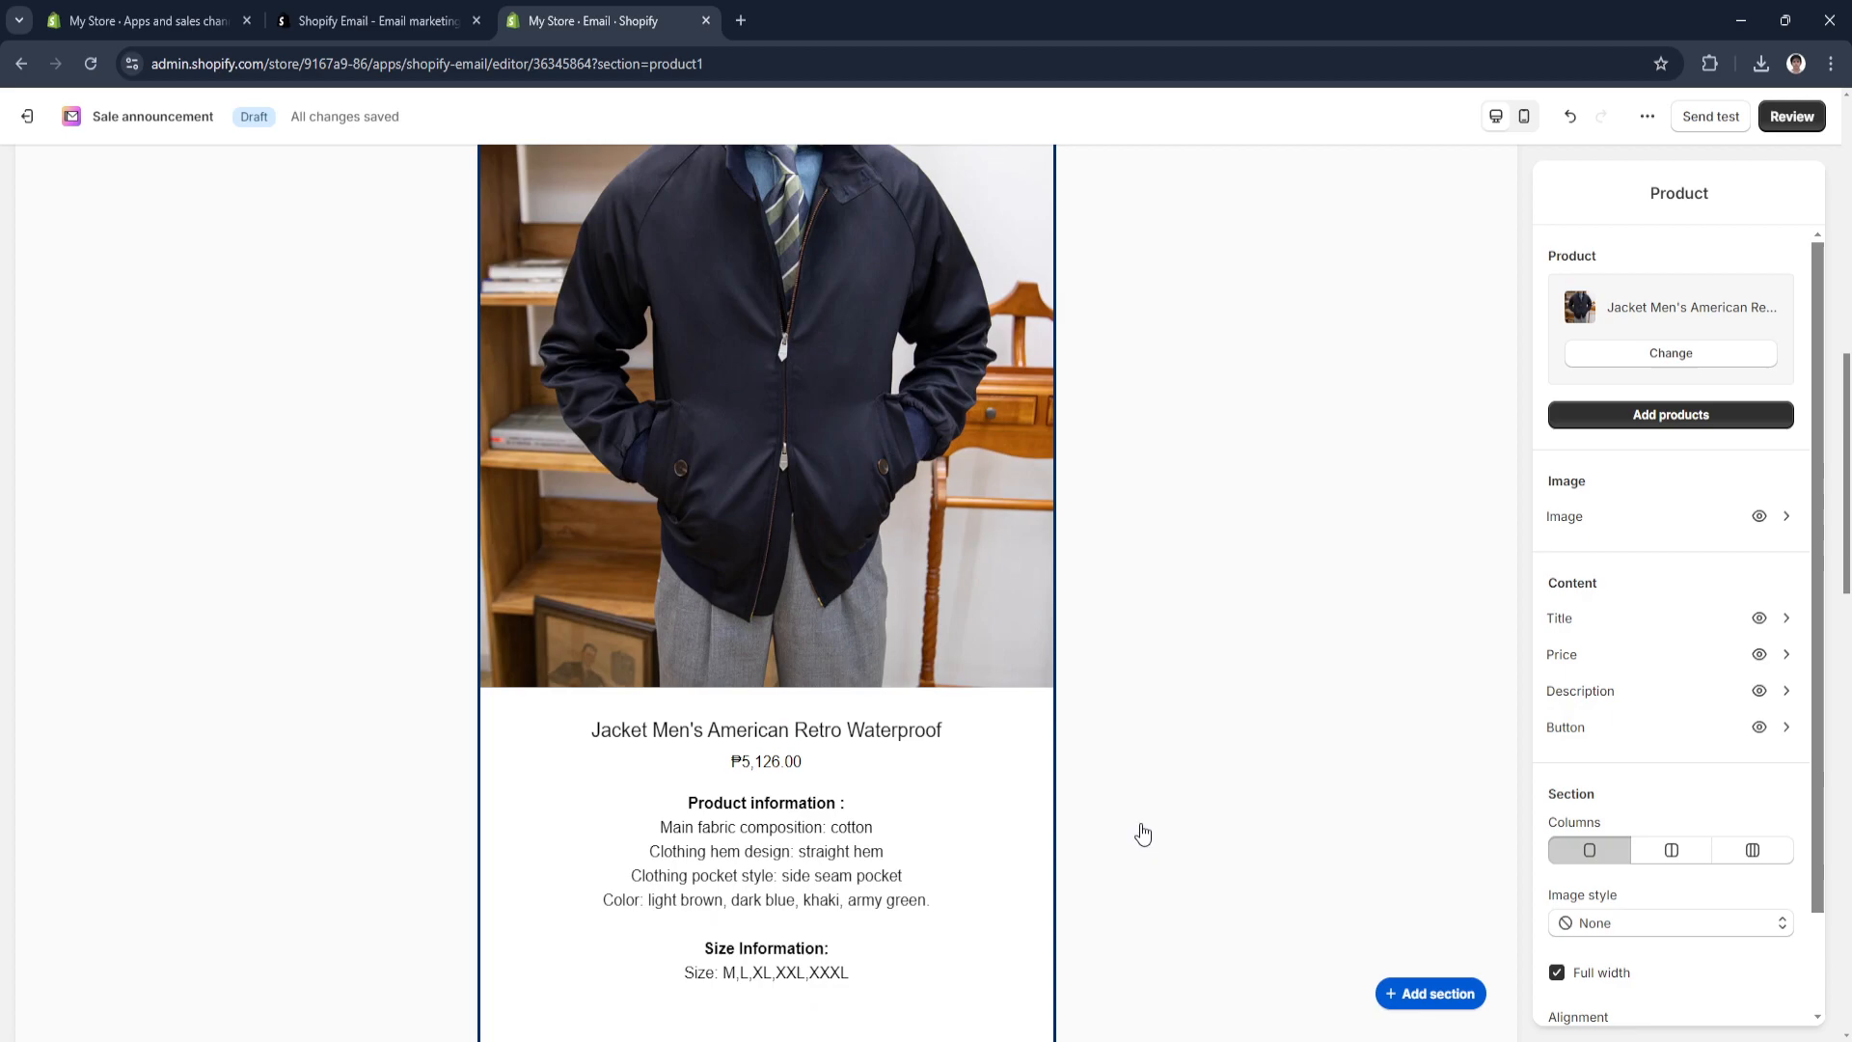
pyautogui.scroll(-6, 1128, 818)
pyautogui.scroll(11, 1099, 806)
pyautogui.scroll(7, 1092, 803)
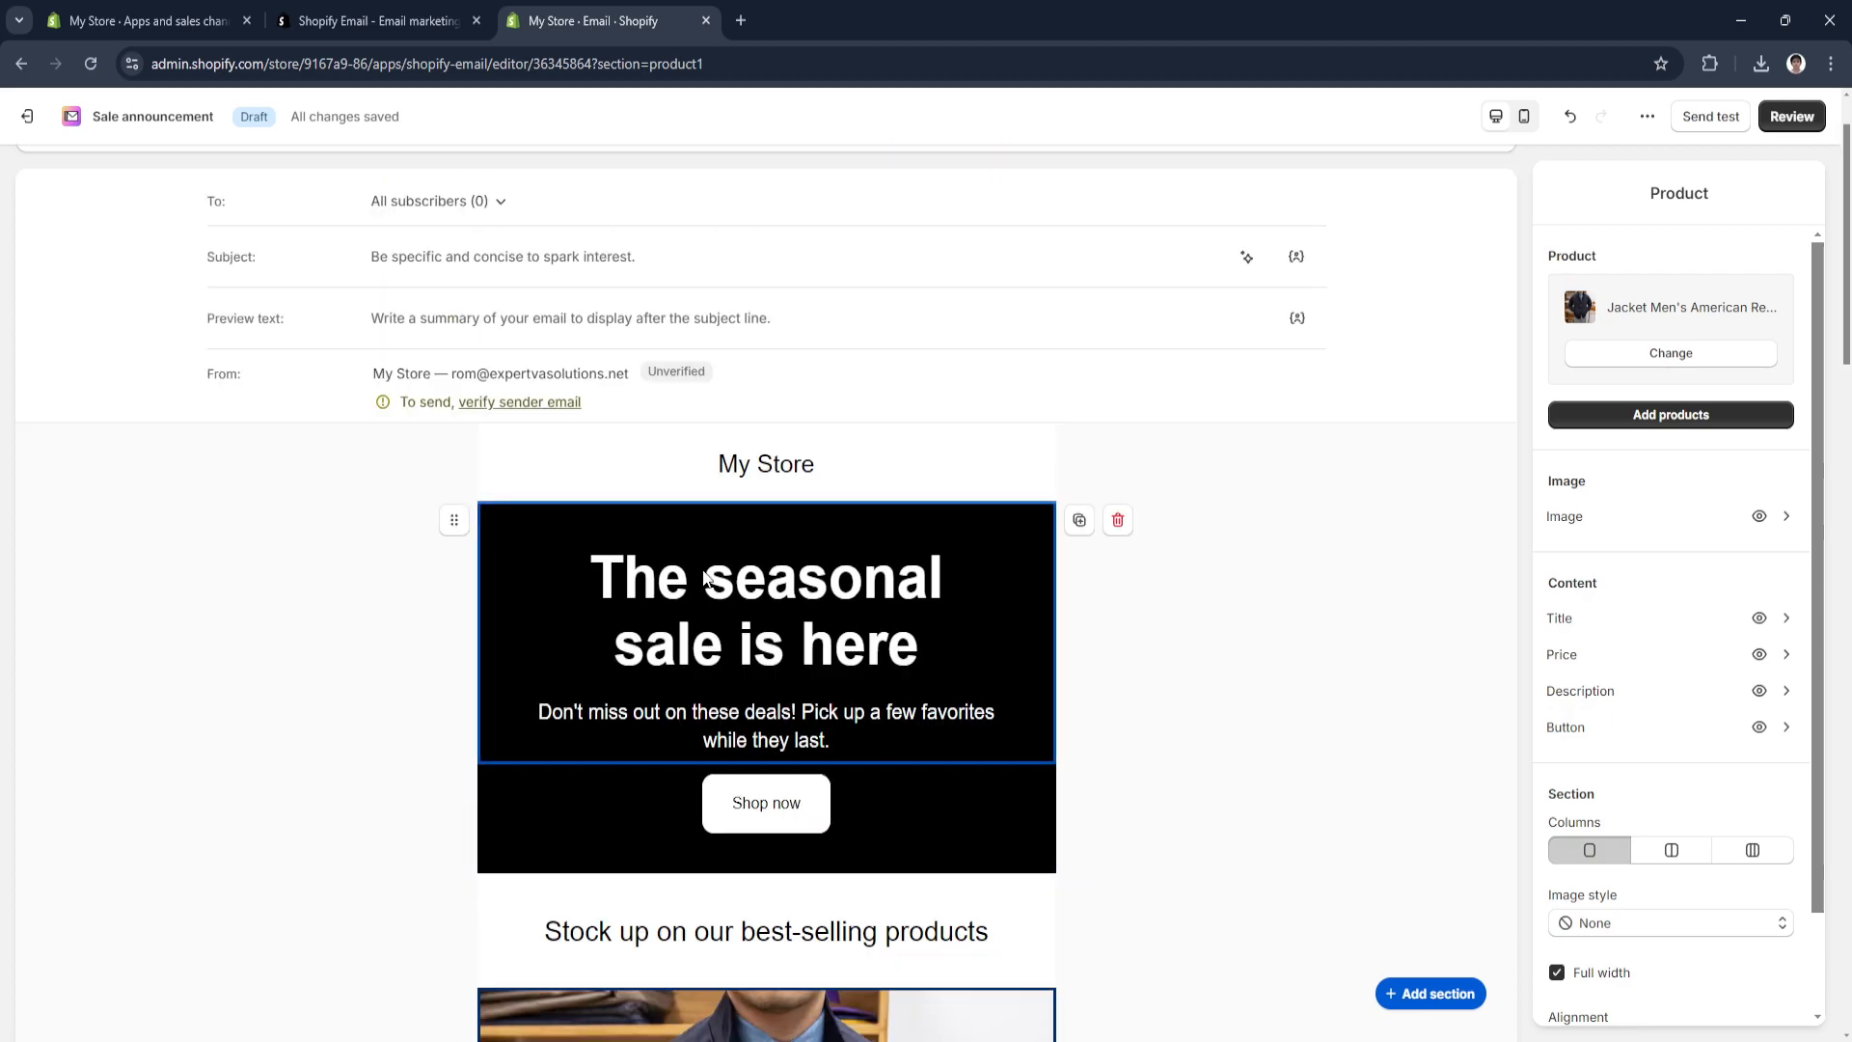
pyautogui.click(949, 482)
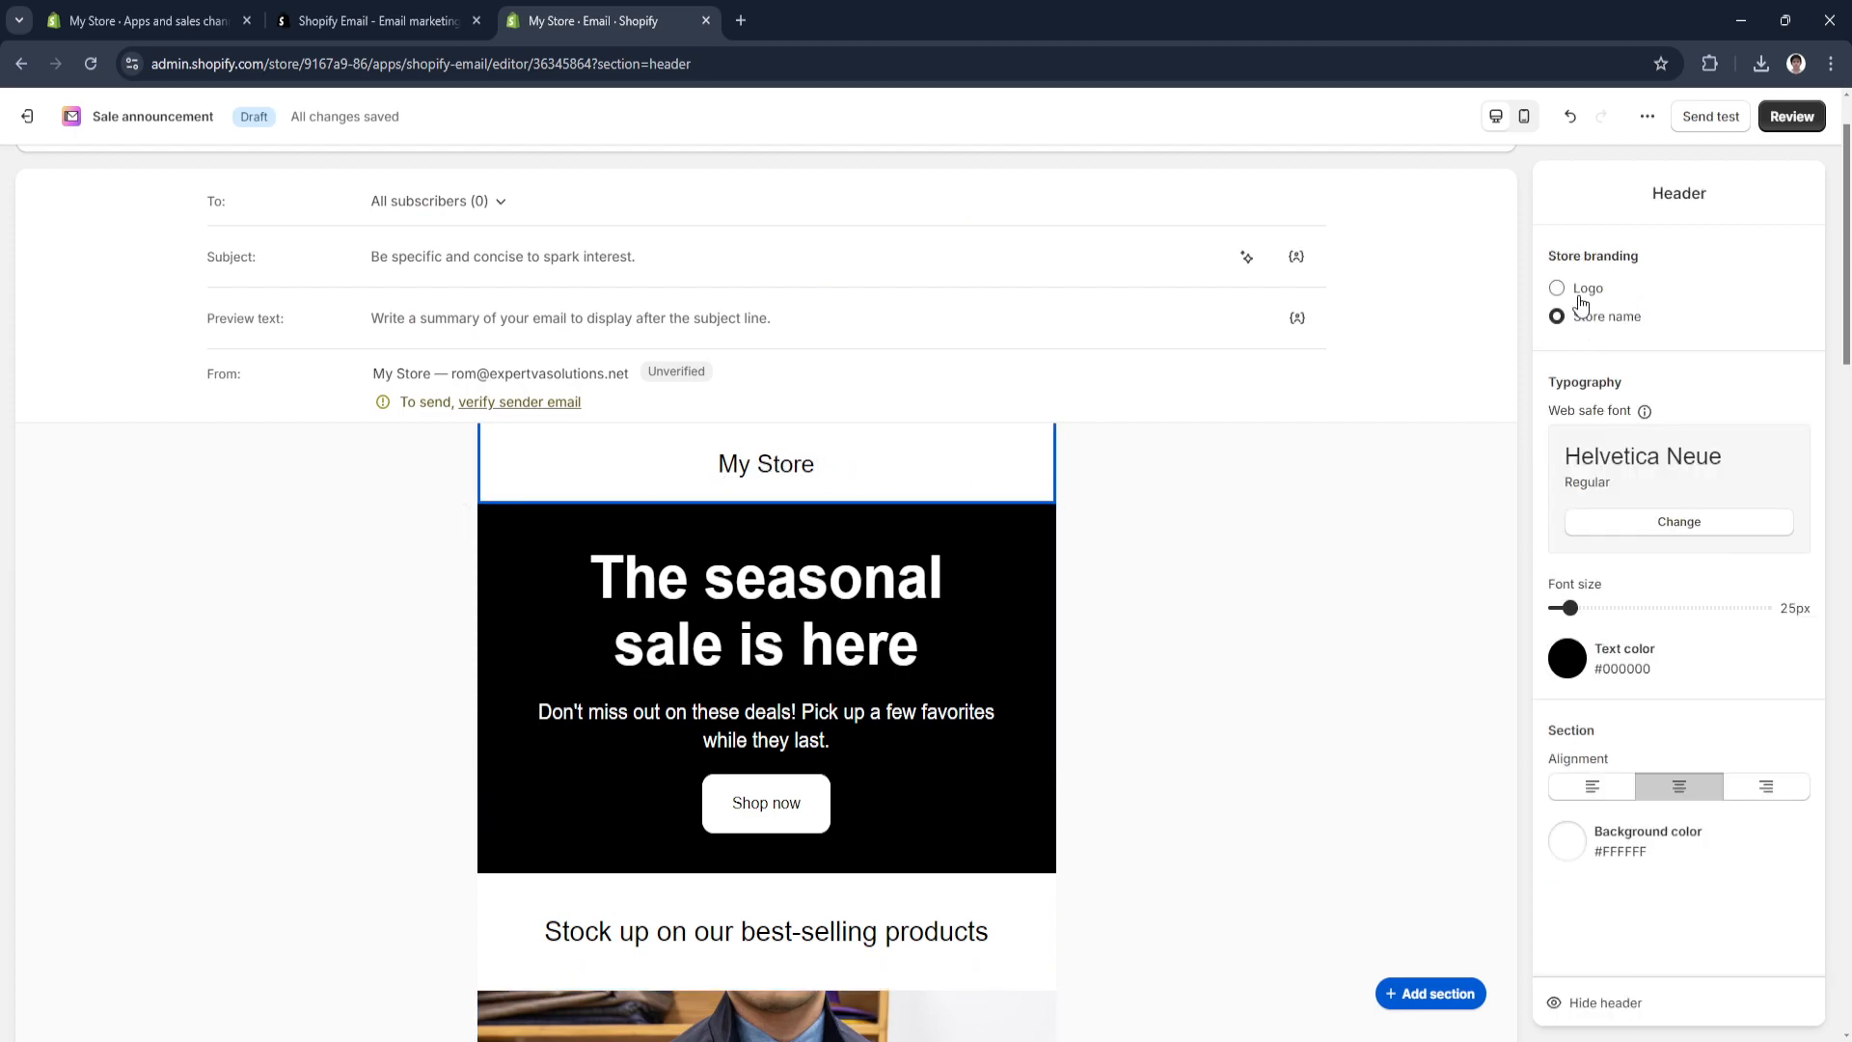
pyautogui.scroll(-5, 1611, 611)
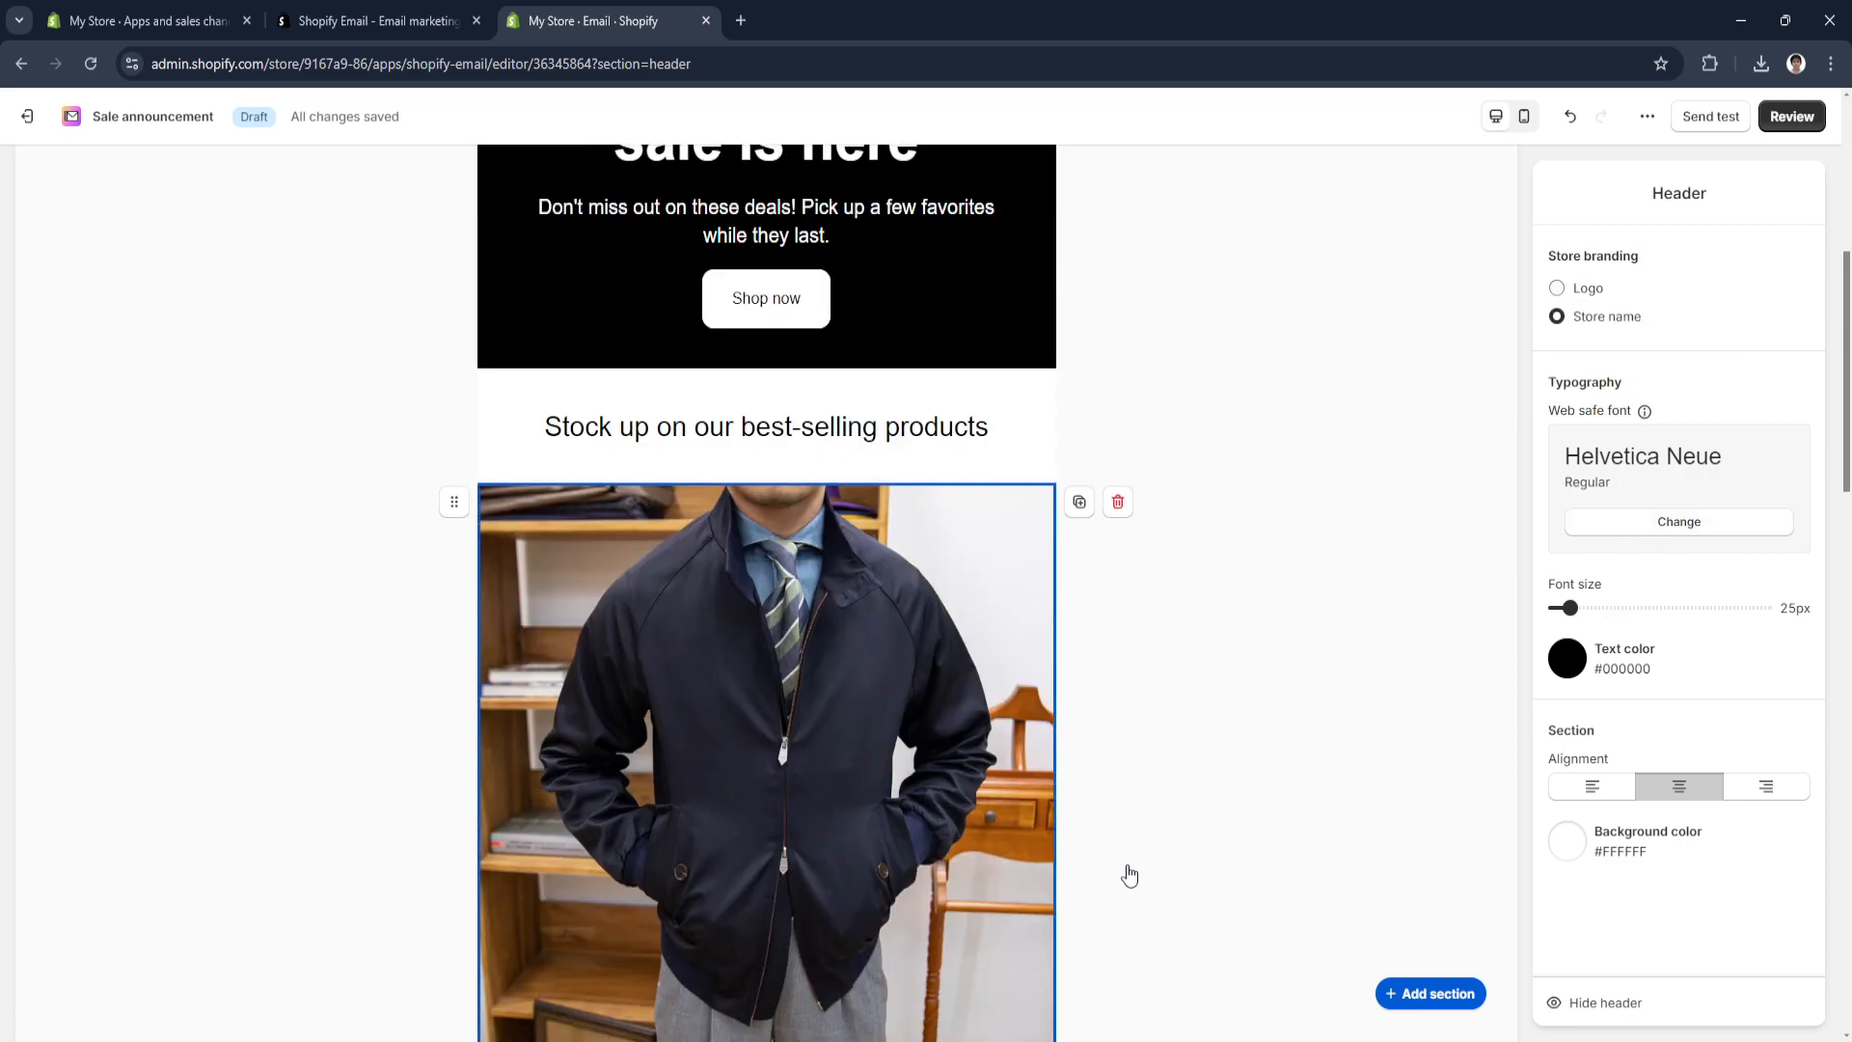
pyautogui.scroll(-12, 1130, 874)
pyautogui.scroll(-1, 1124, 846)
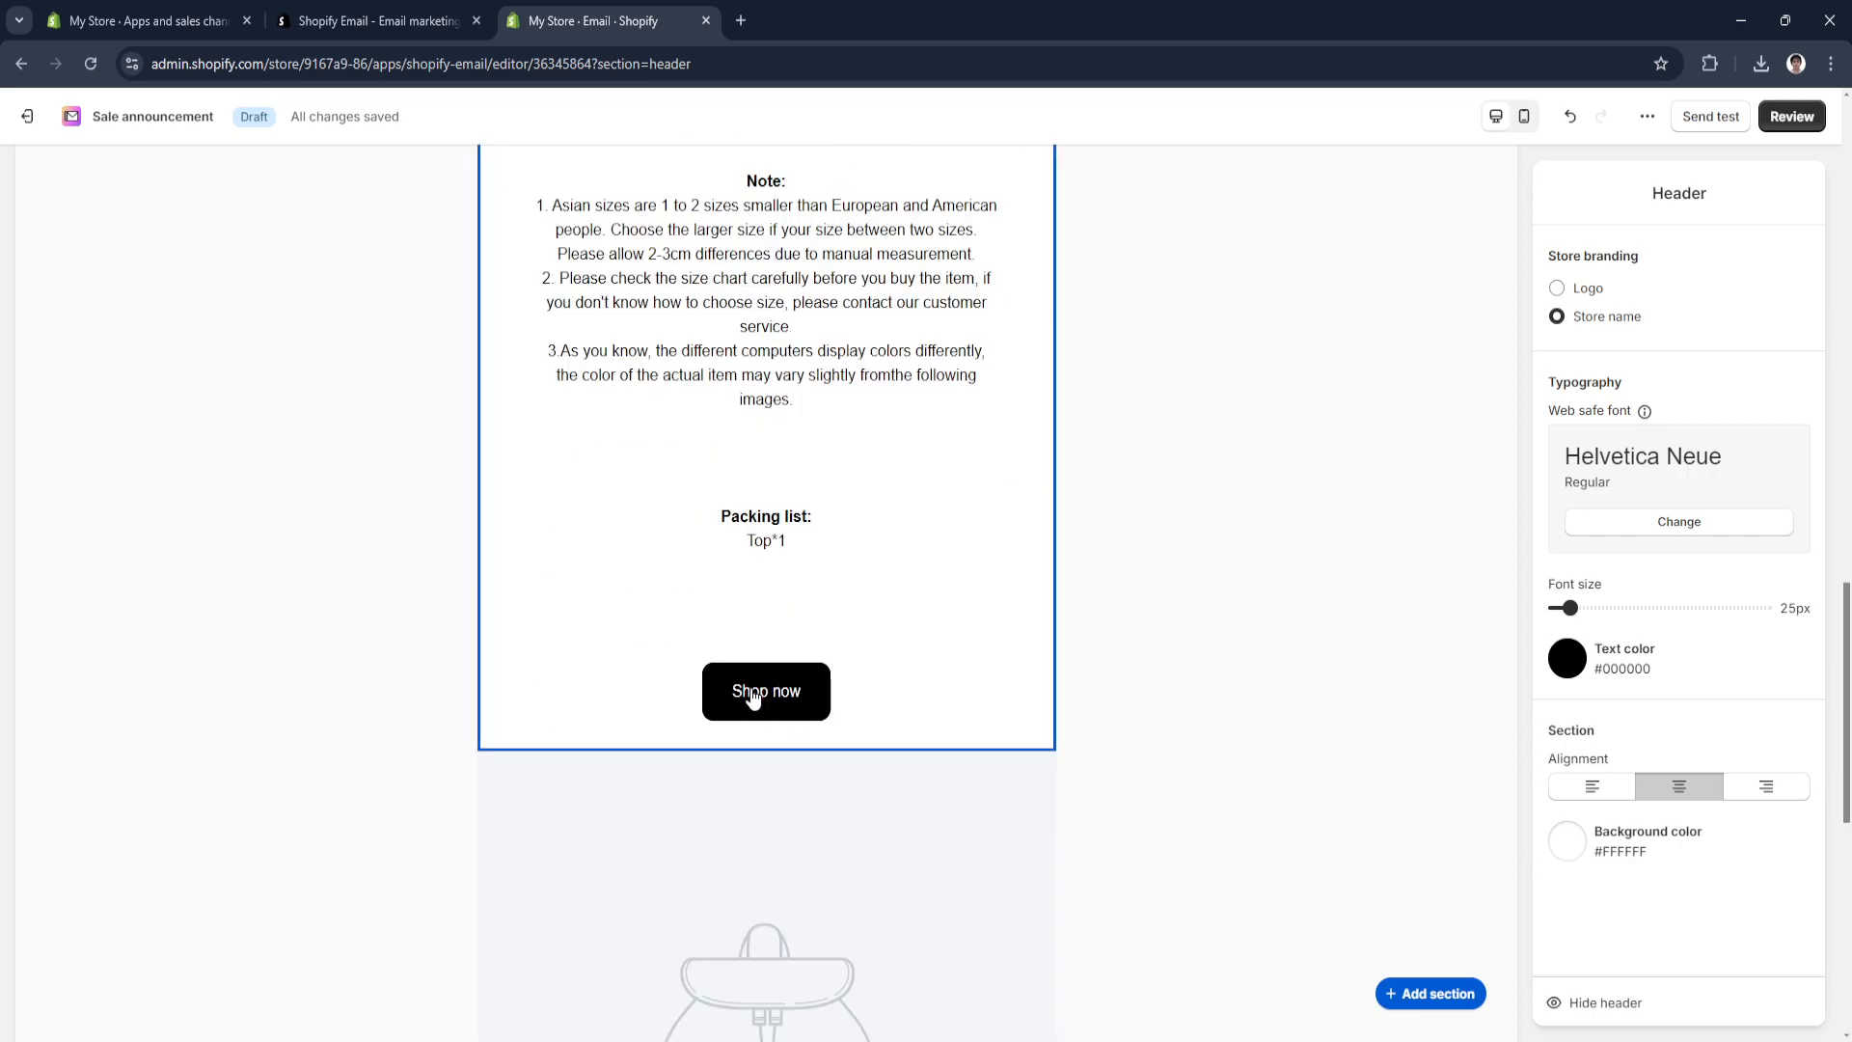
pyautogui.scroll(-2, 868, 713)
pyautogui.scroll(12, 860, 720)
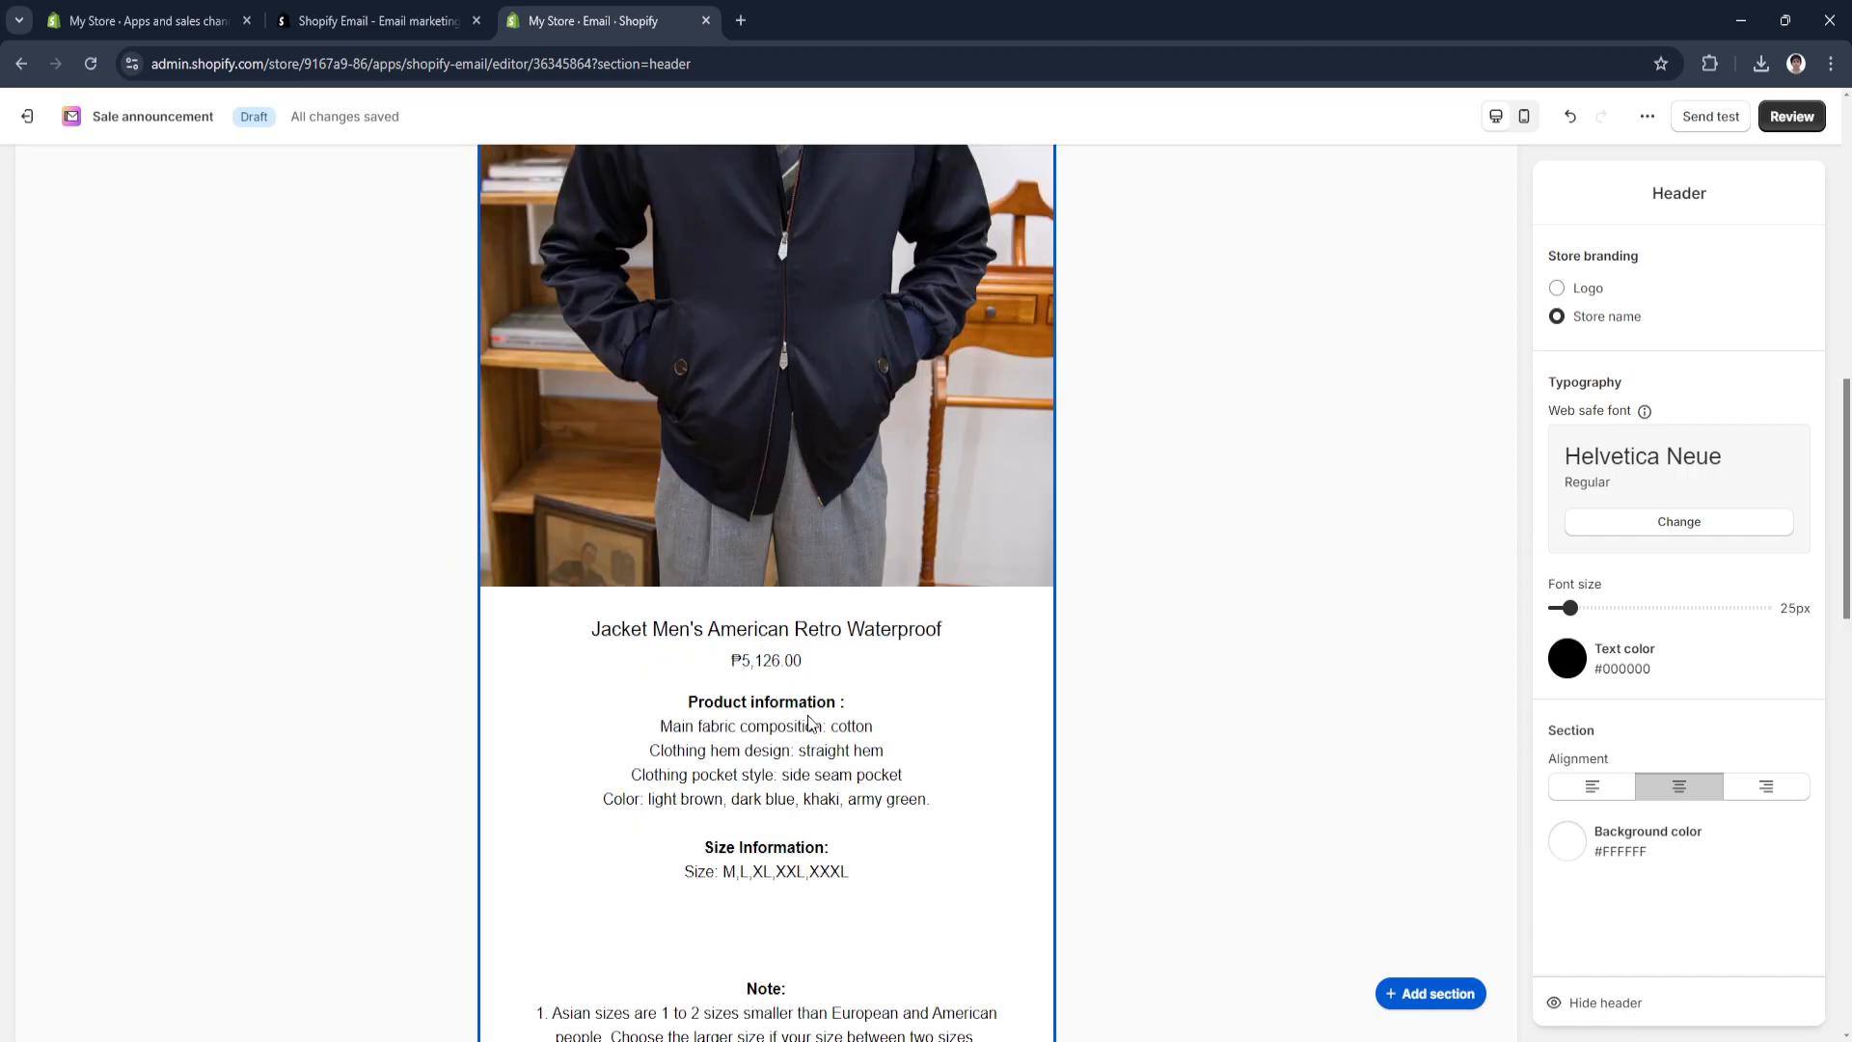
pyautogui.scroll(-19, 826, 774)
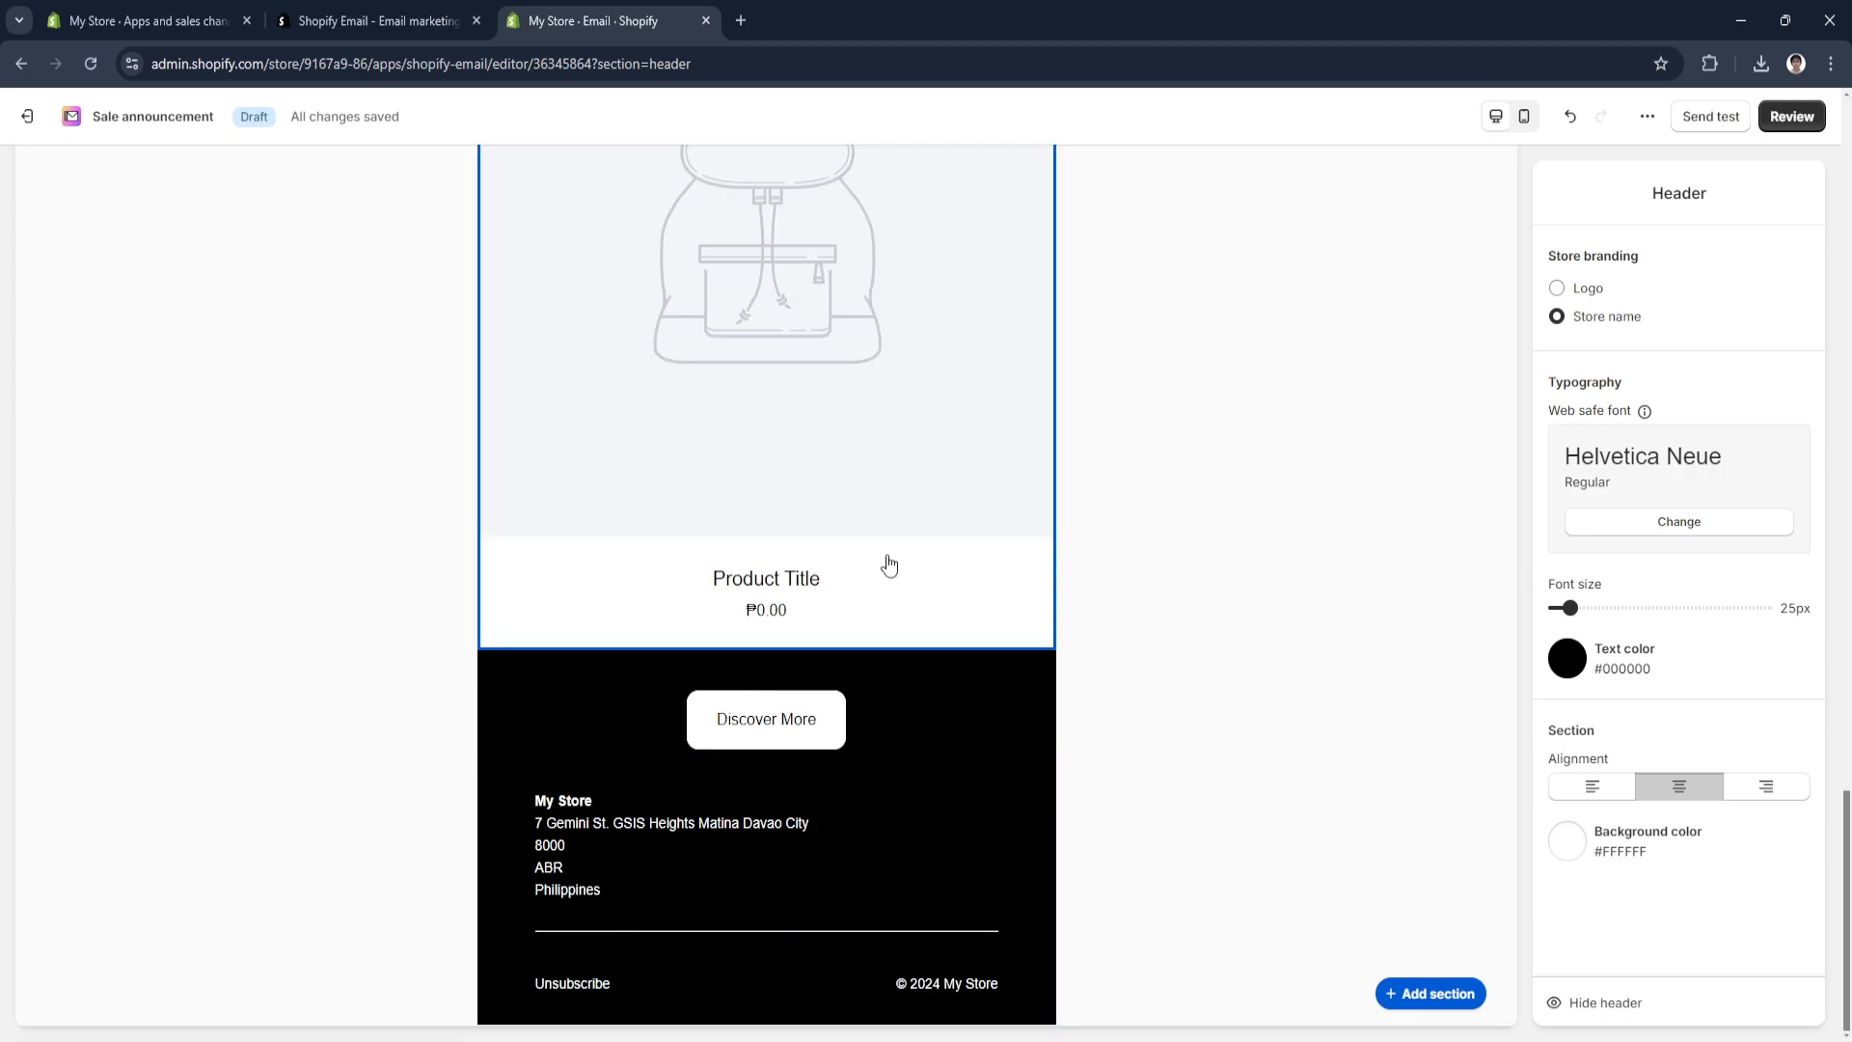
# Add the product Wireless Hair Straighteners Small USB Charging Portable to the empty product section below the jacket.
pyautogui.click(888, 451)
pyautogui.click(1678, 288)
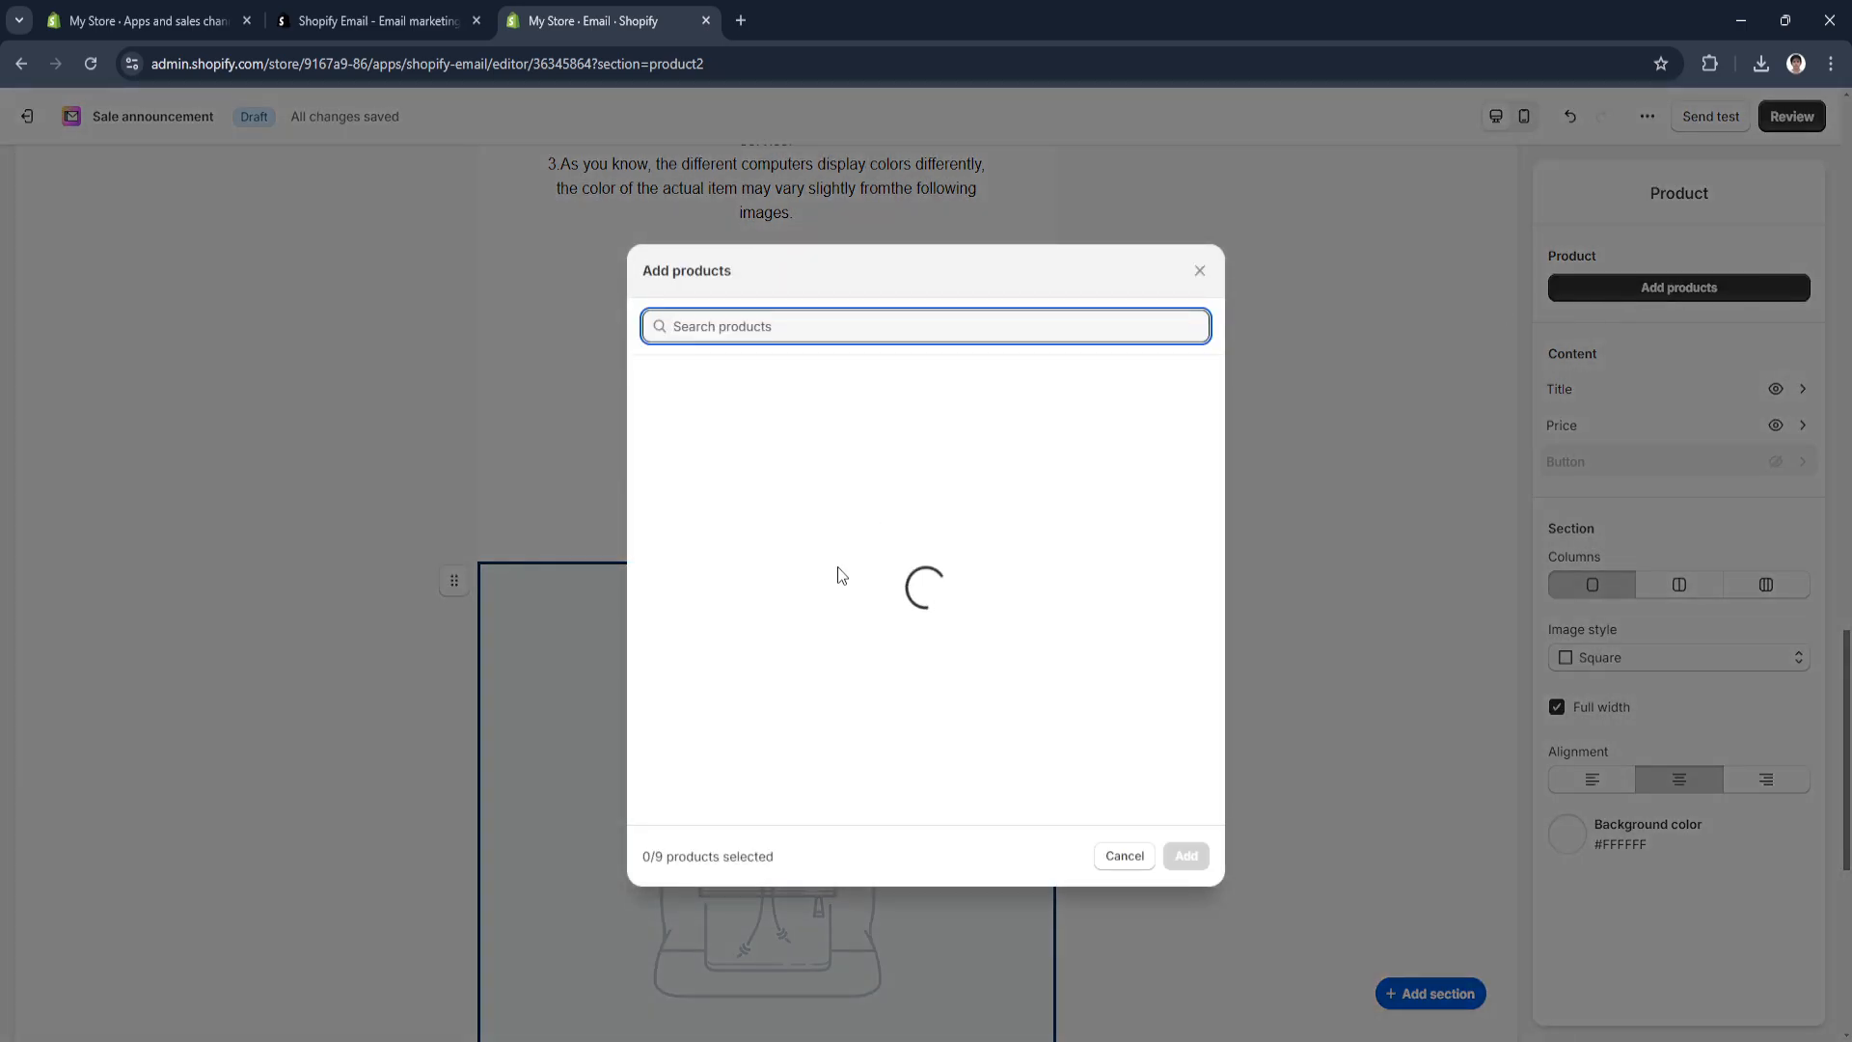
pyautogui.click(651, 728)
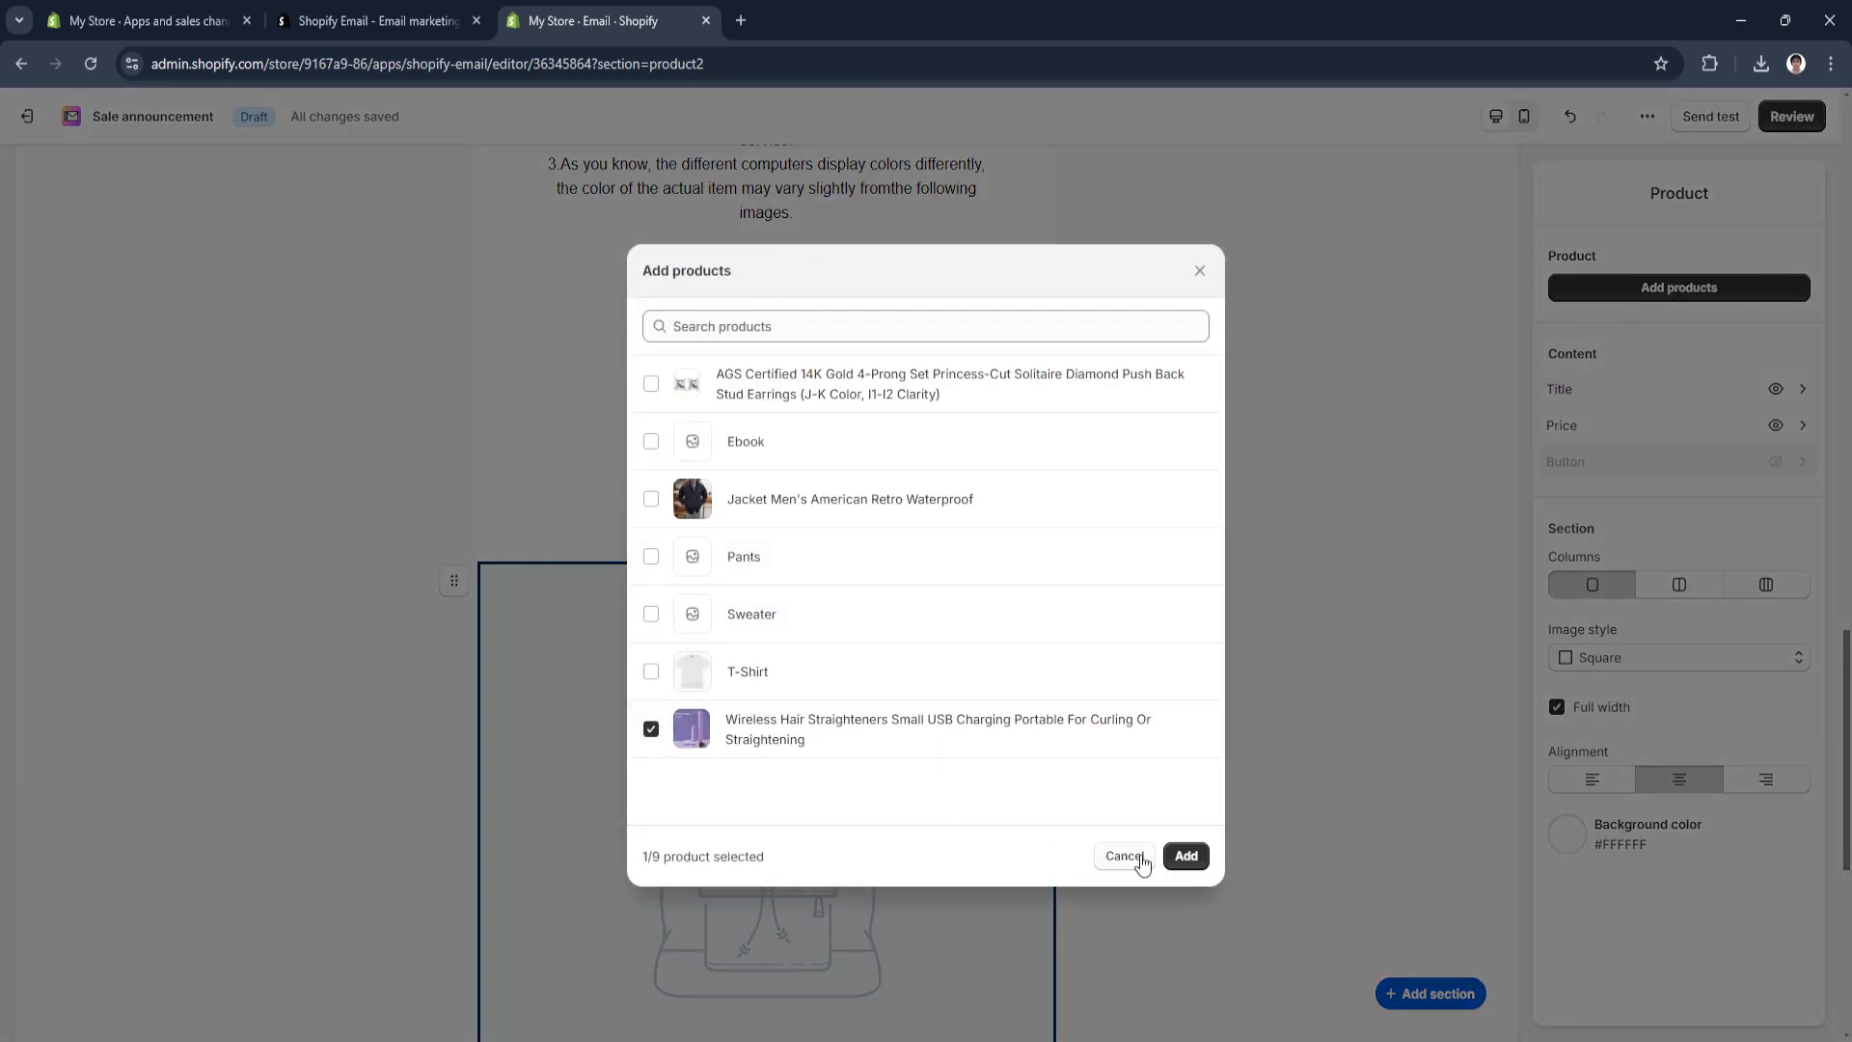
pyautogui.click(1186, 856)
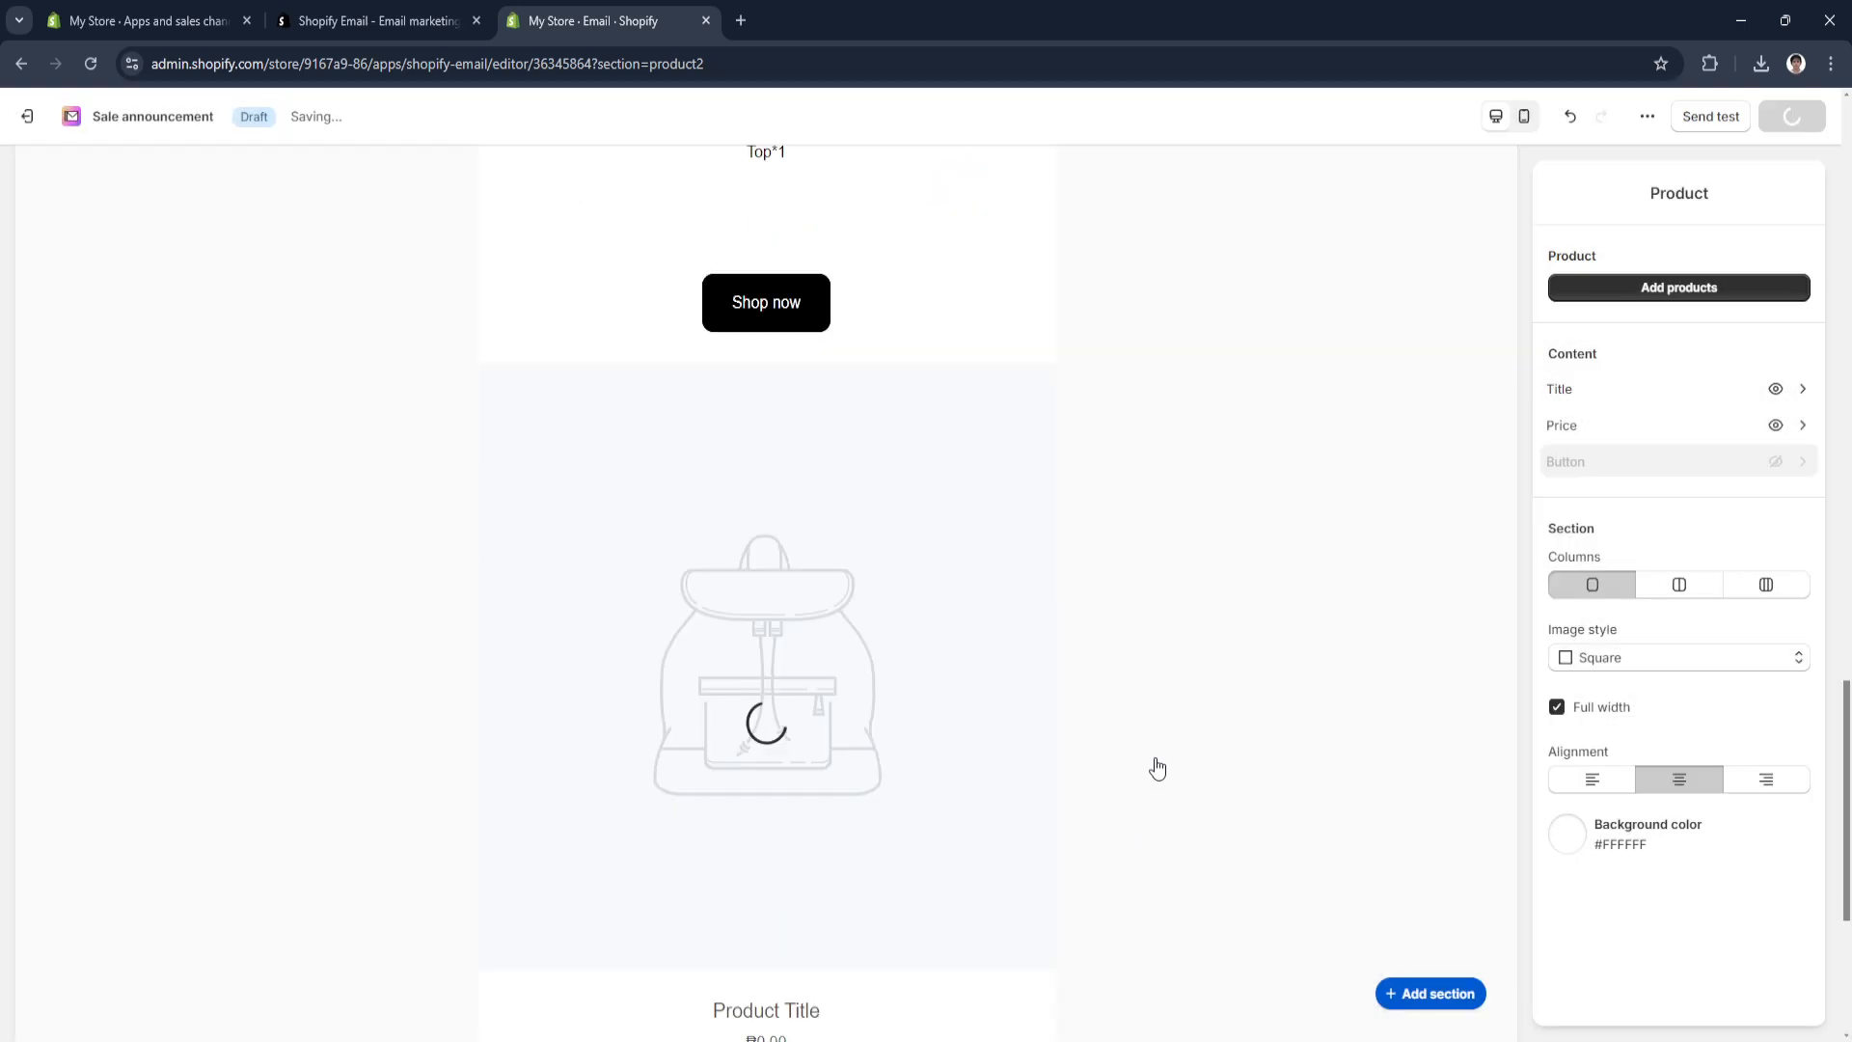
# Review the hair straightener section, the footer and the jacket section of the email.
pyautogui.scroll(15, 1002, 696)
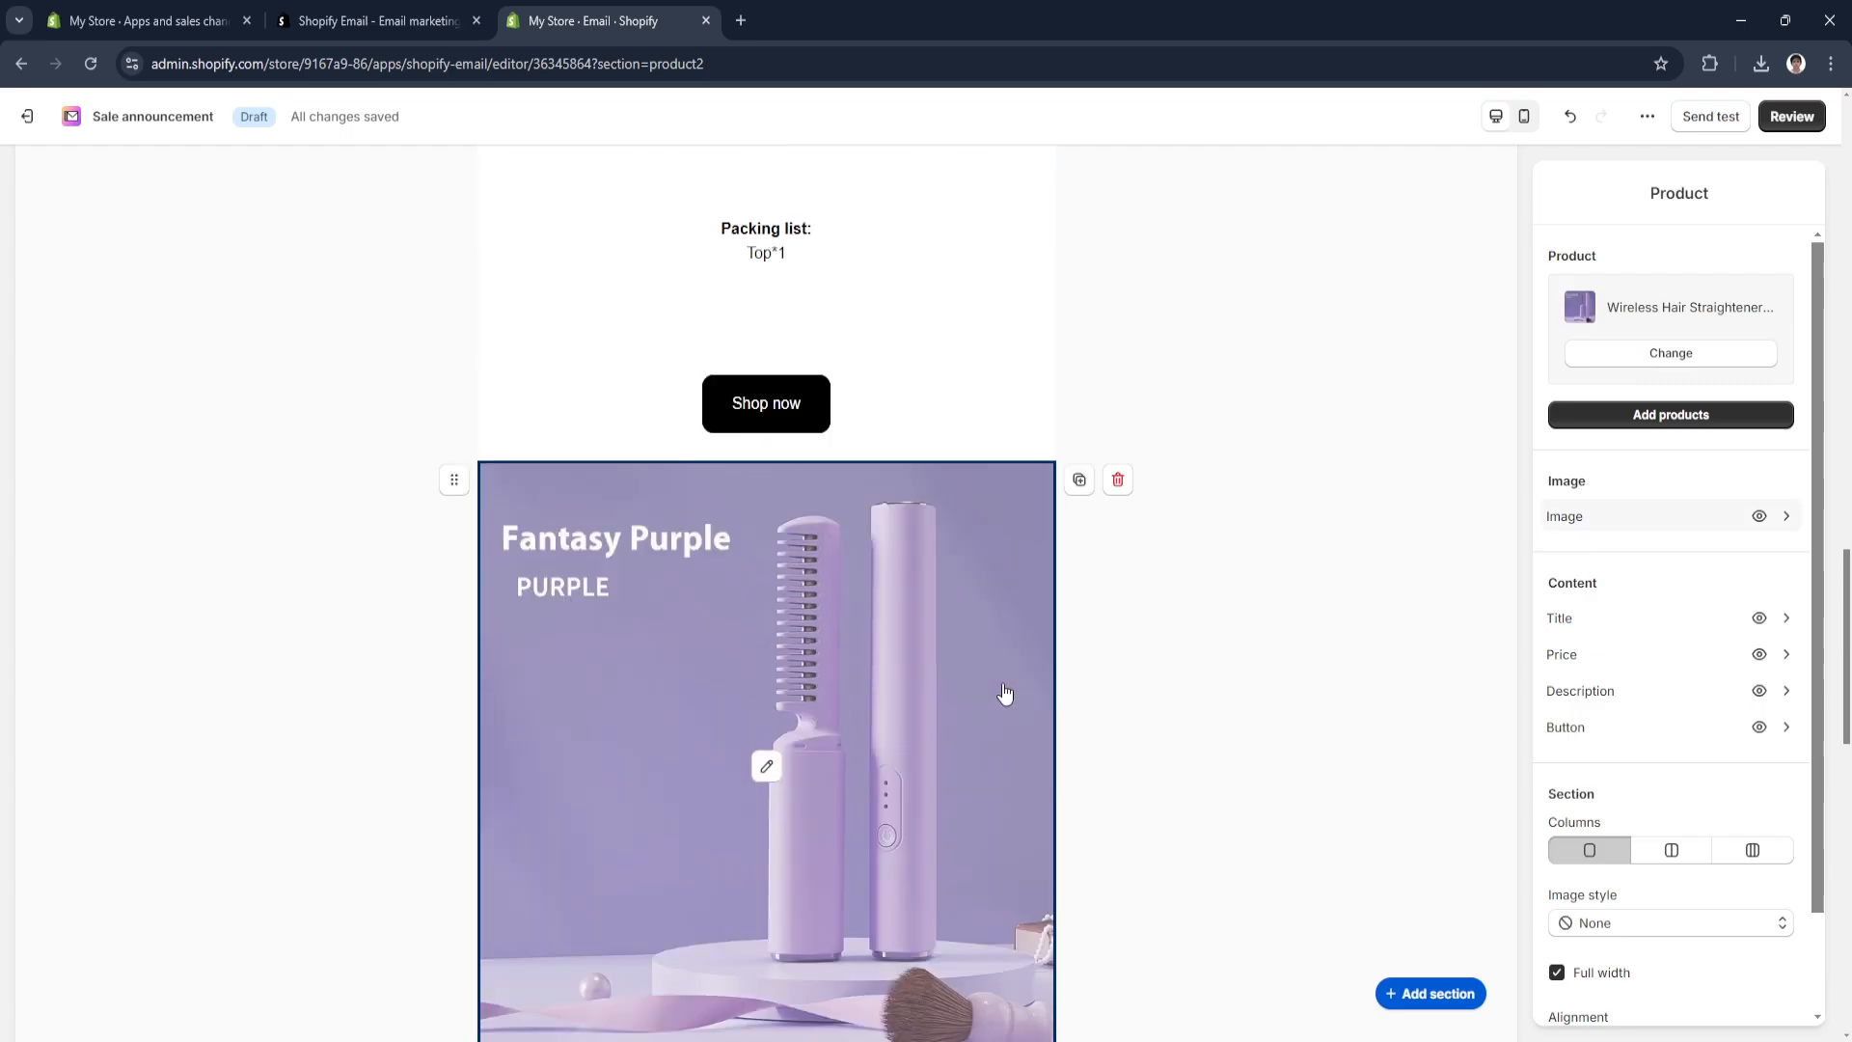
pyautogui.scroll(-20, 1003, 692)
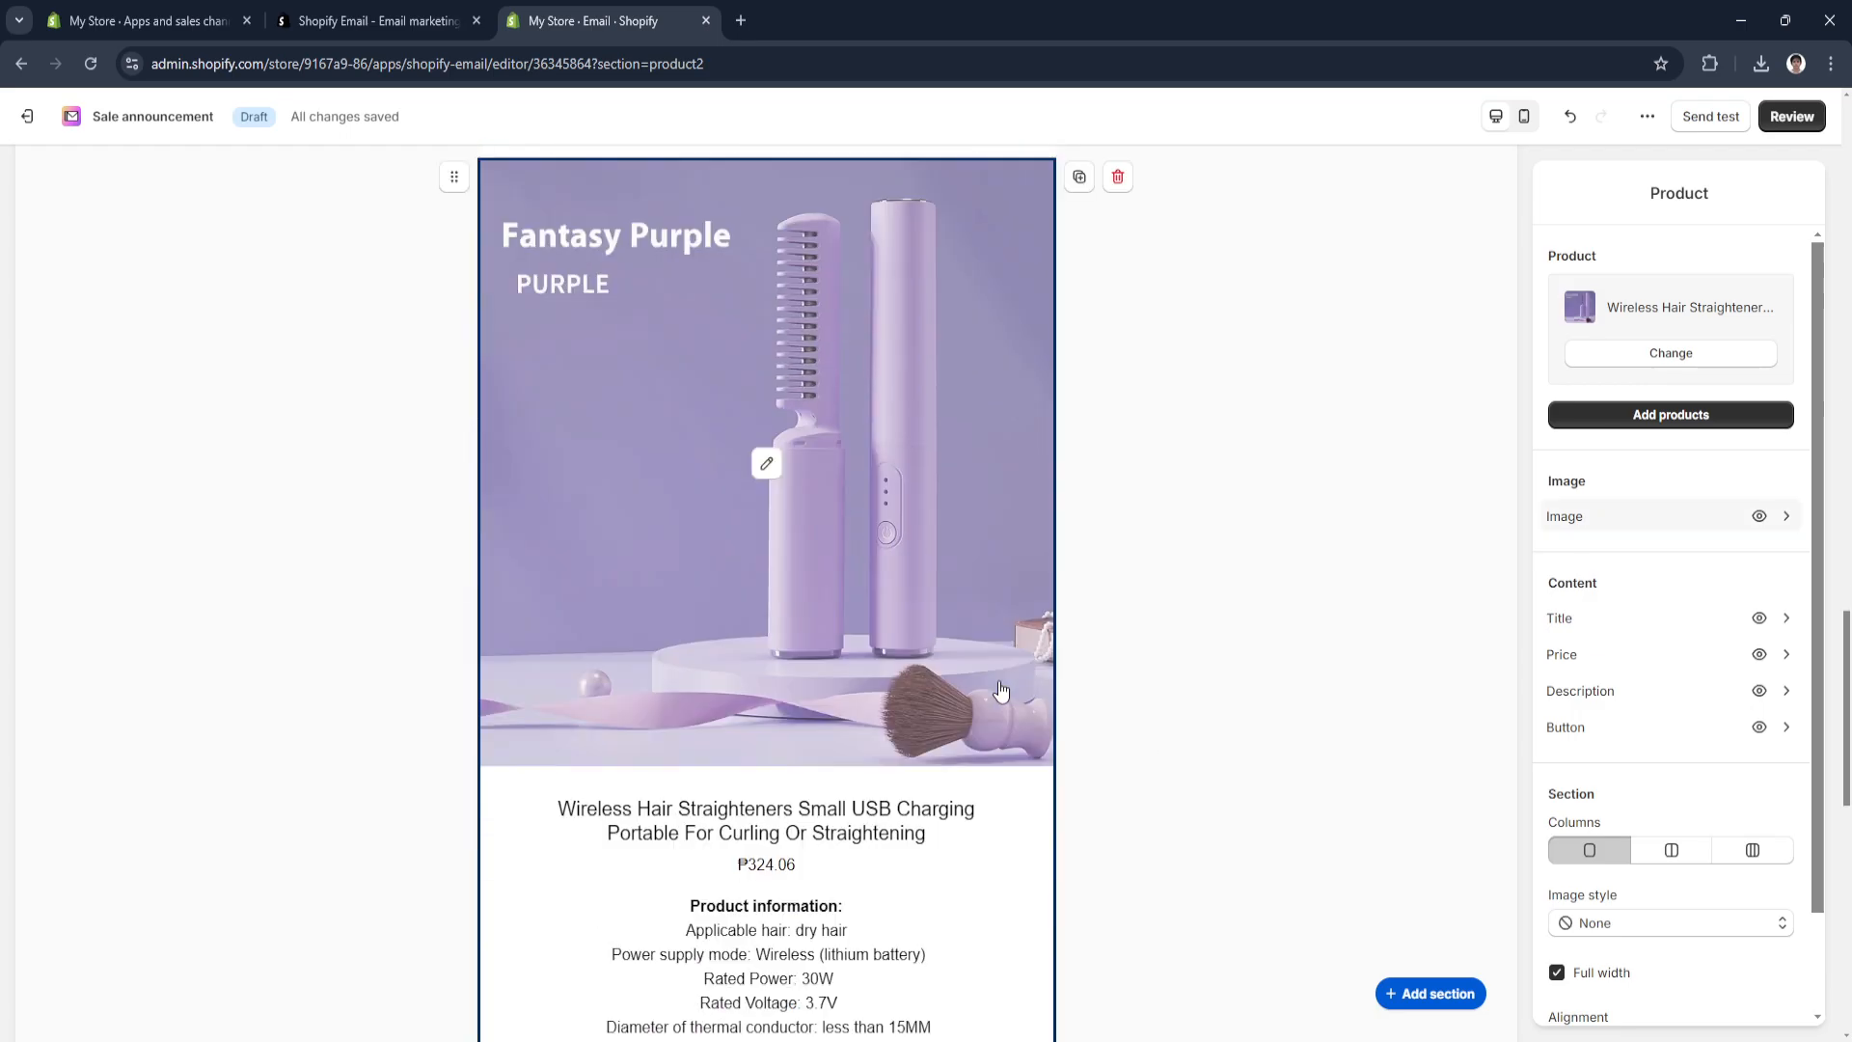
pyautogui.scroll(-1, 999, 679)
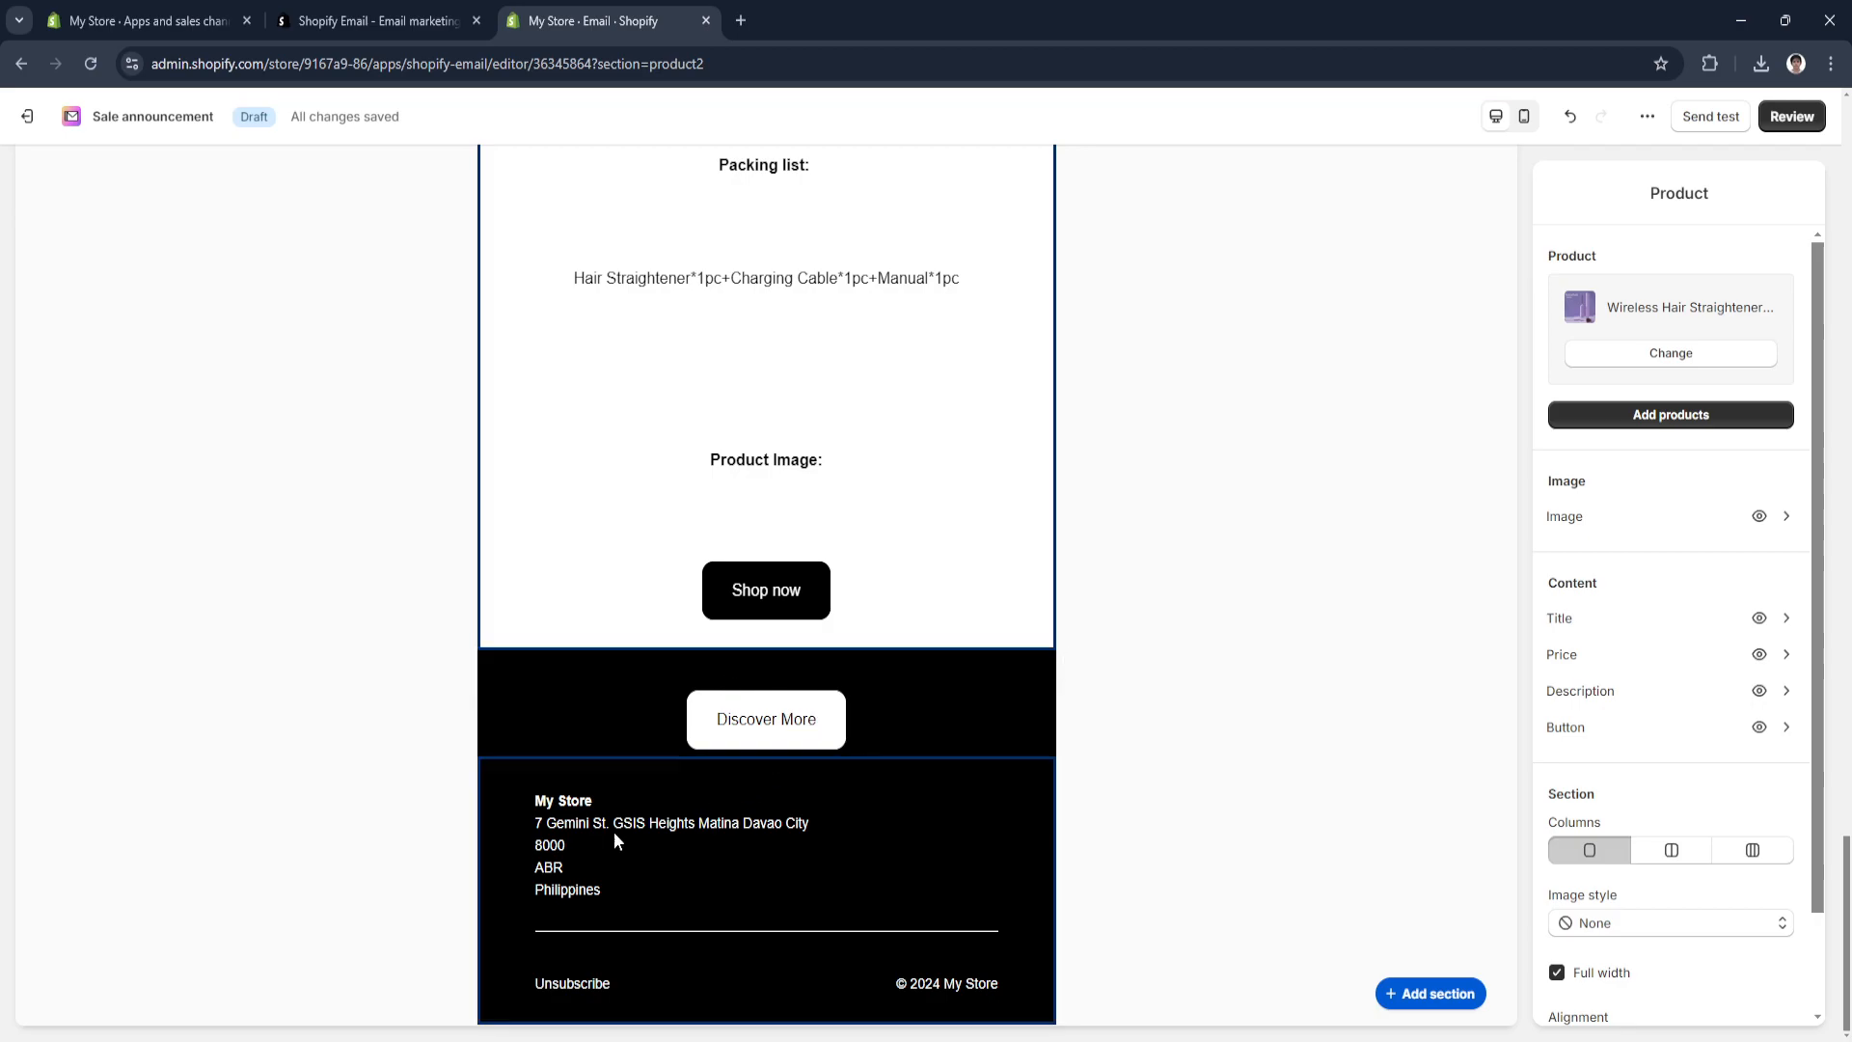
pyautogui.scroll(20, 1172, 917)
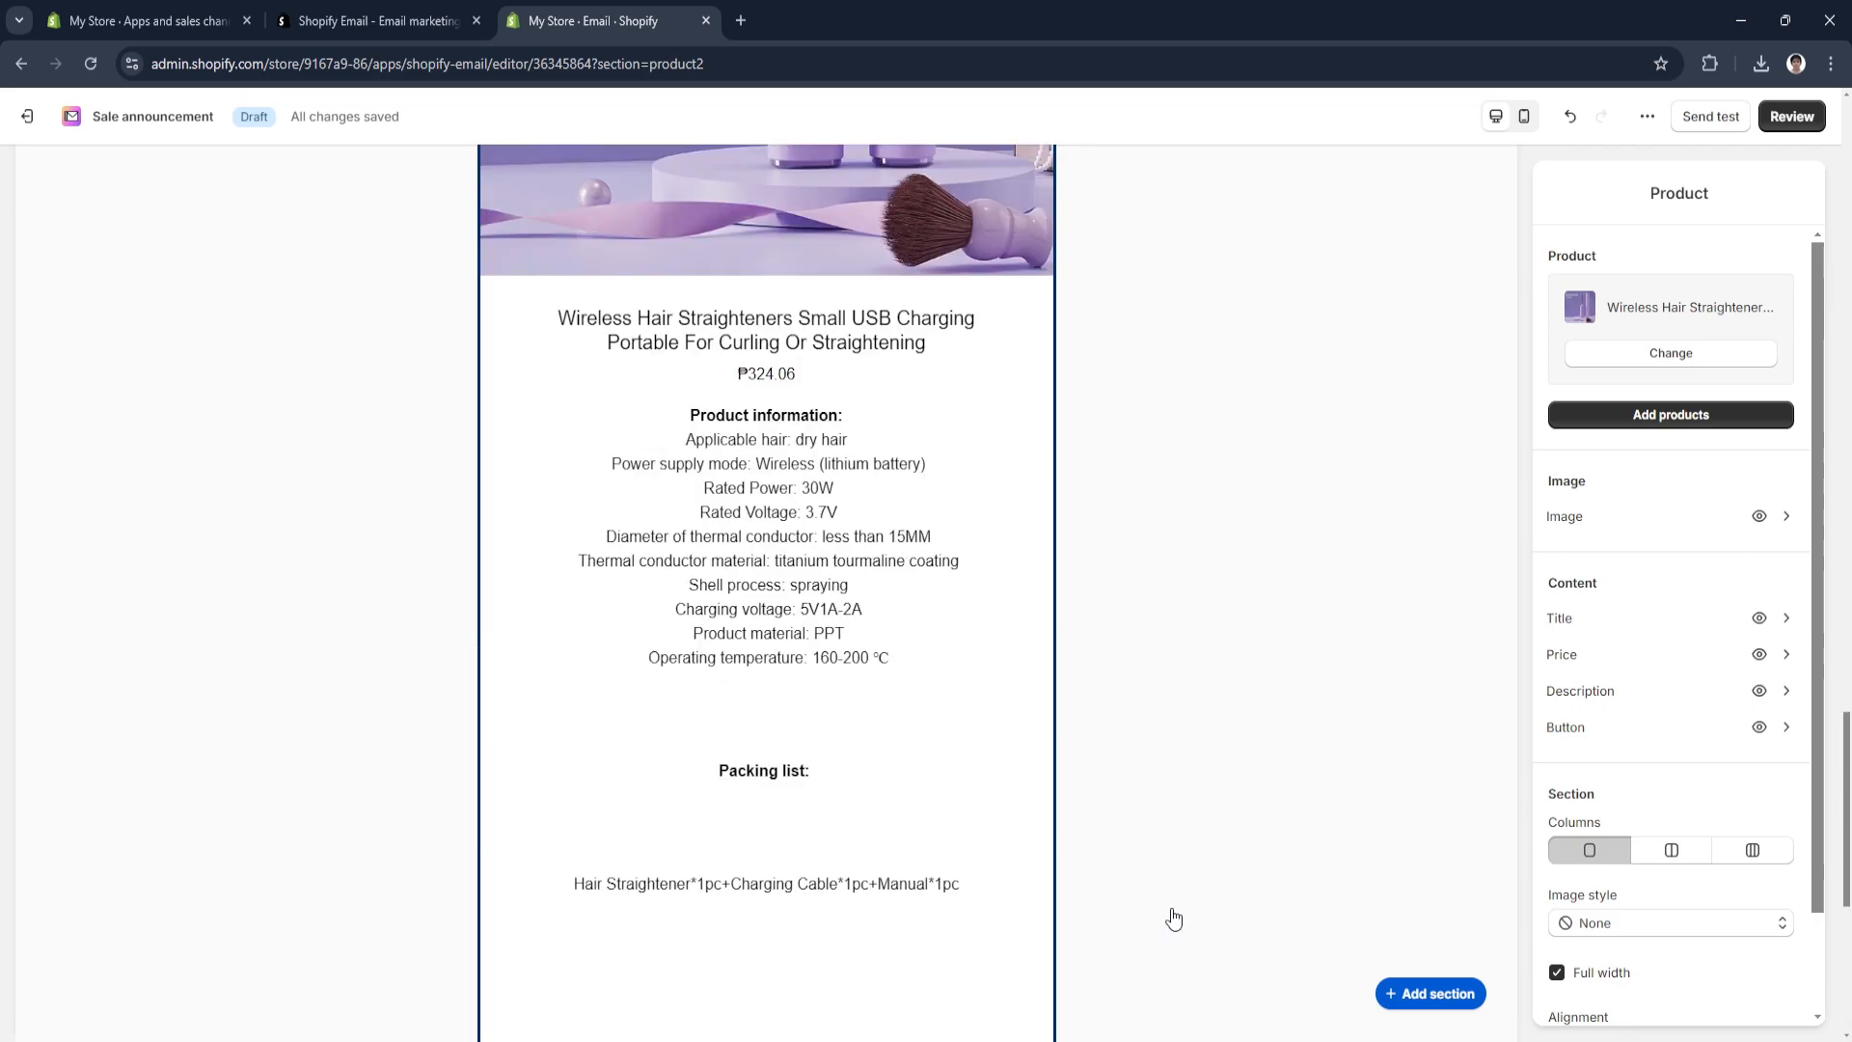
pyautogui.scroll(15, 1174, 916)
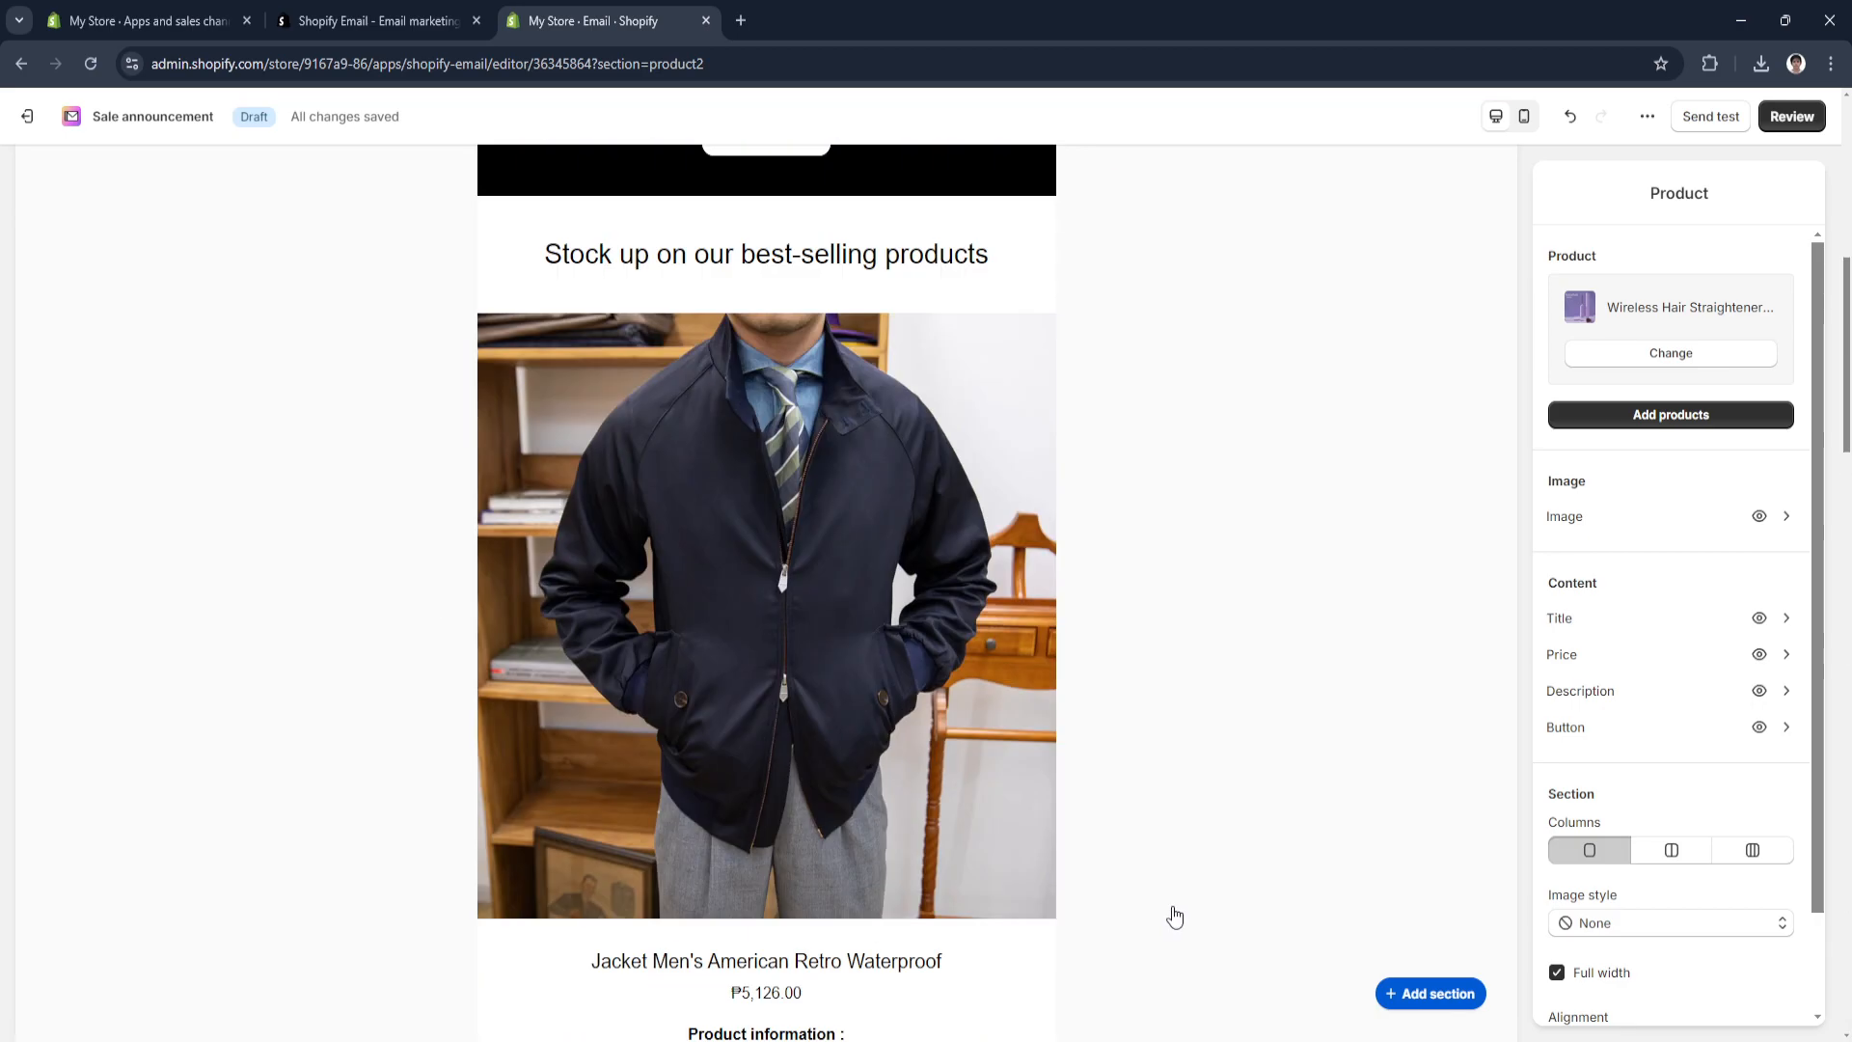
pyautogui.scroll(-9, 1171, 911)
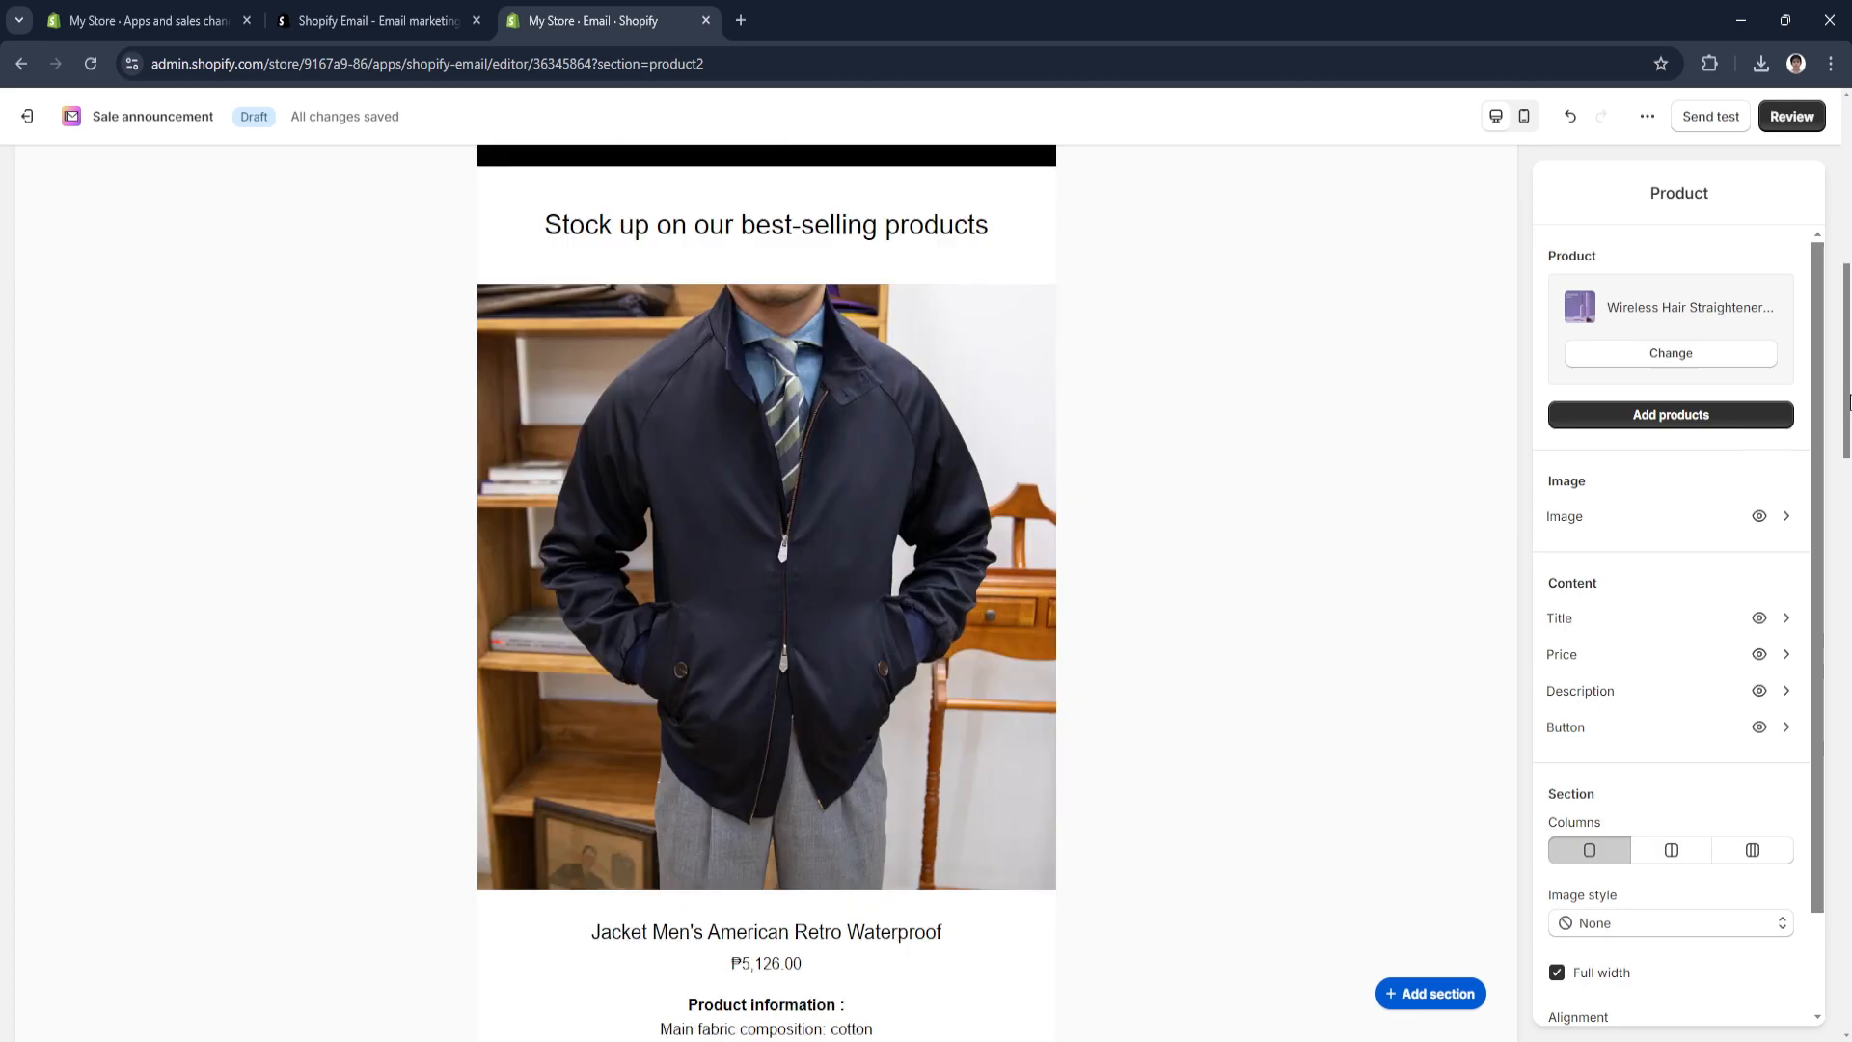
pyautogui.scroll(-15, 1414, 830)
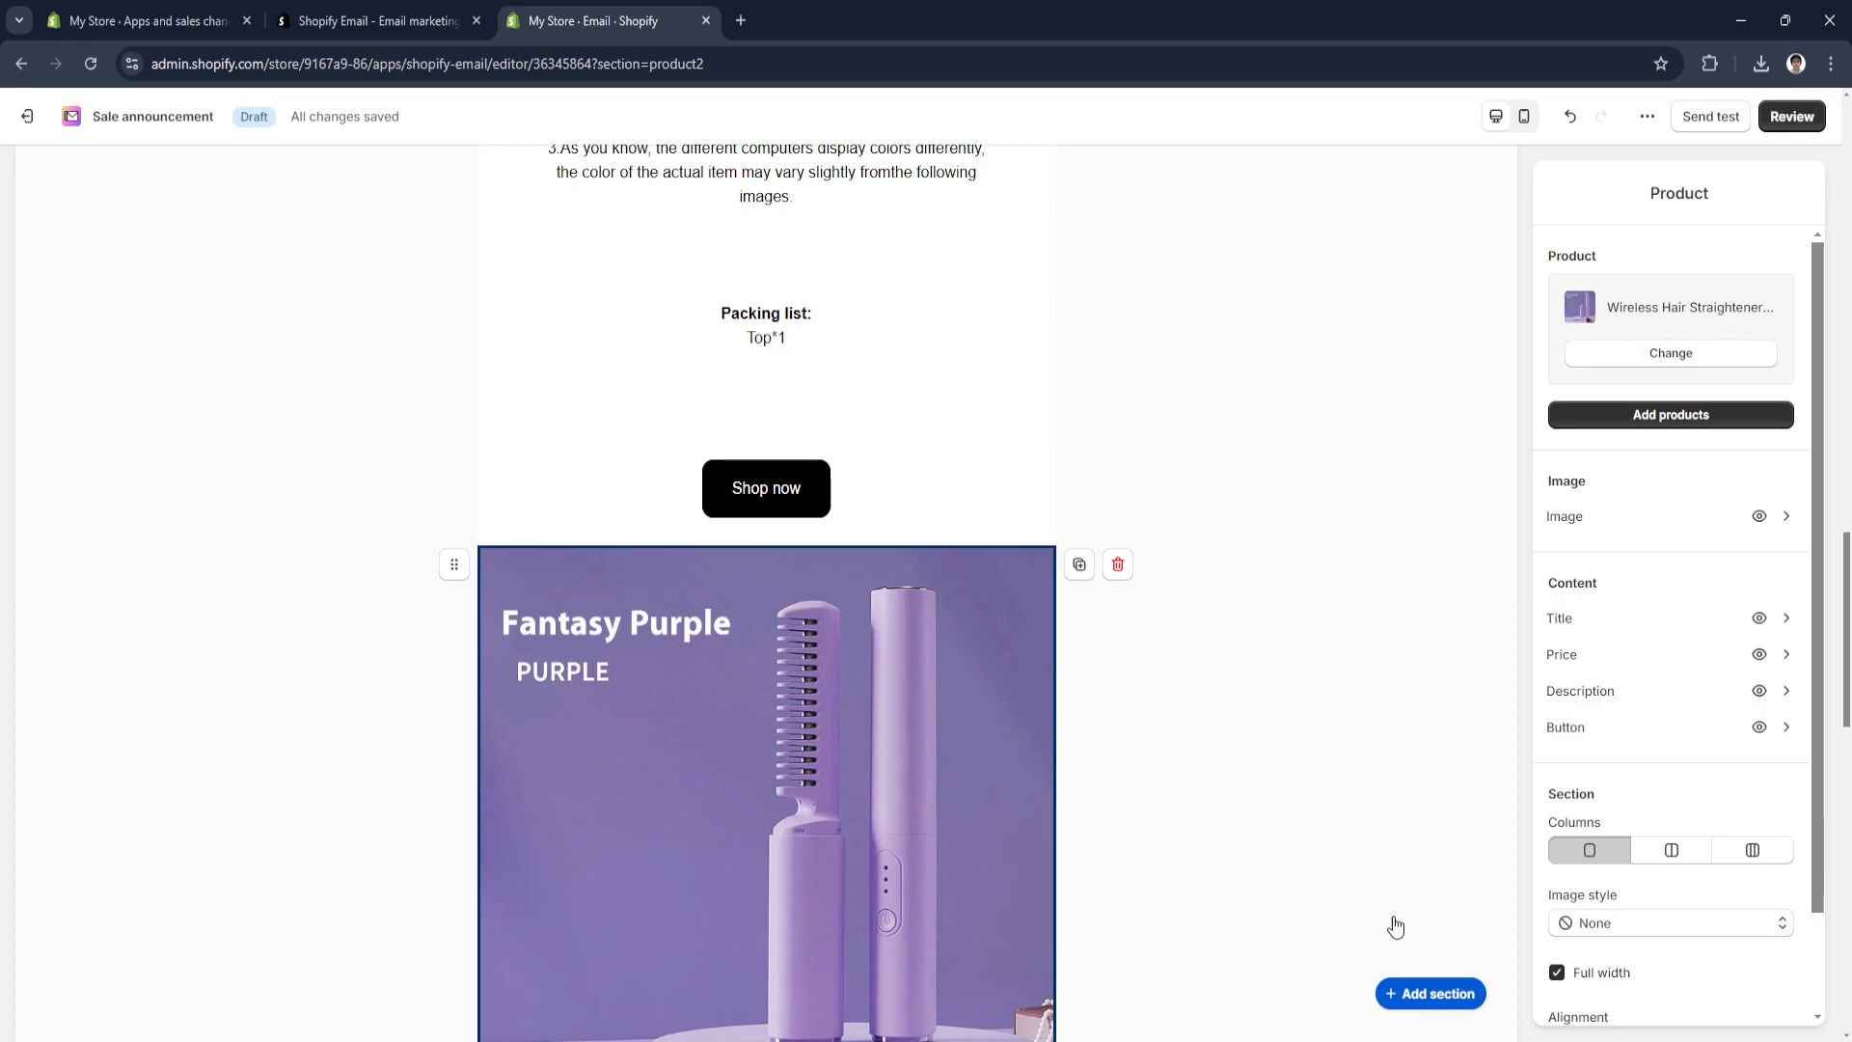
# Insert a new Product section below the Discover More button with the AGS Certified 14K Gold stud earrings.
pyautogui.click(1415, 1006)
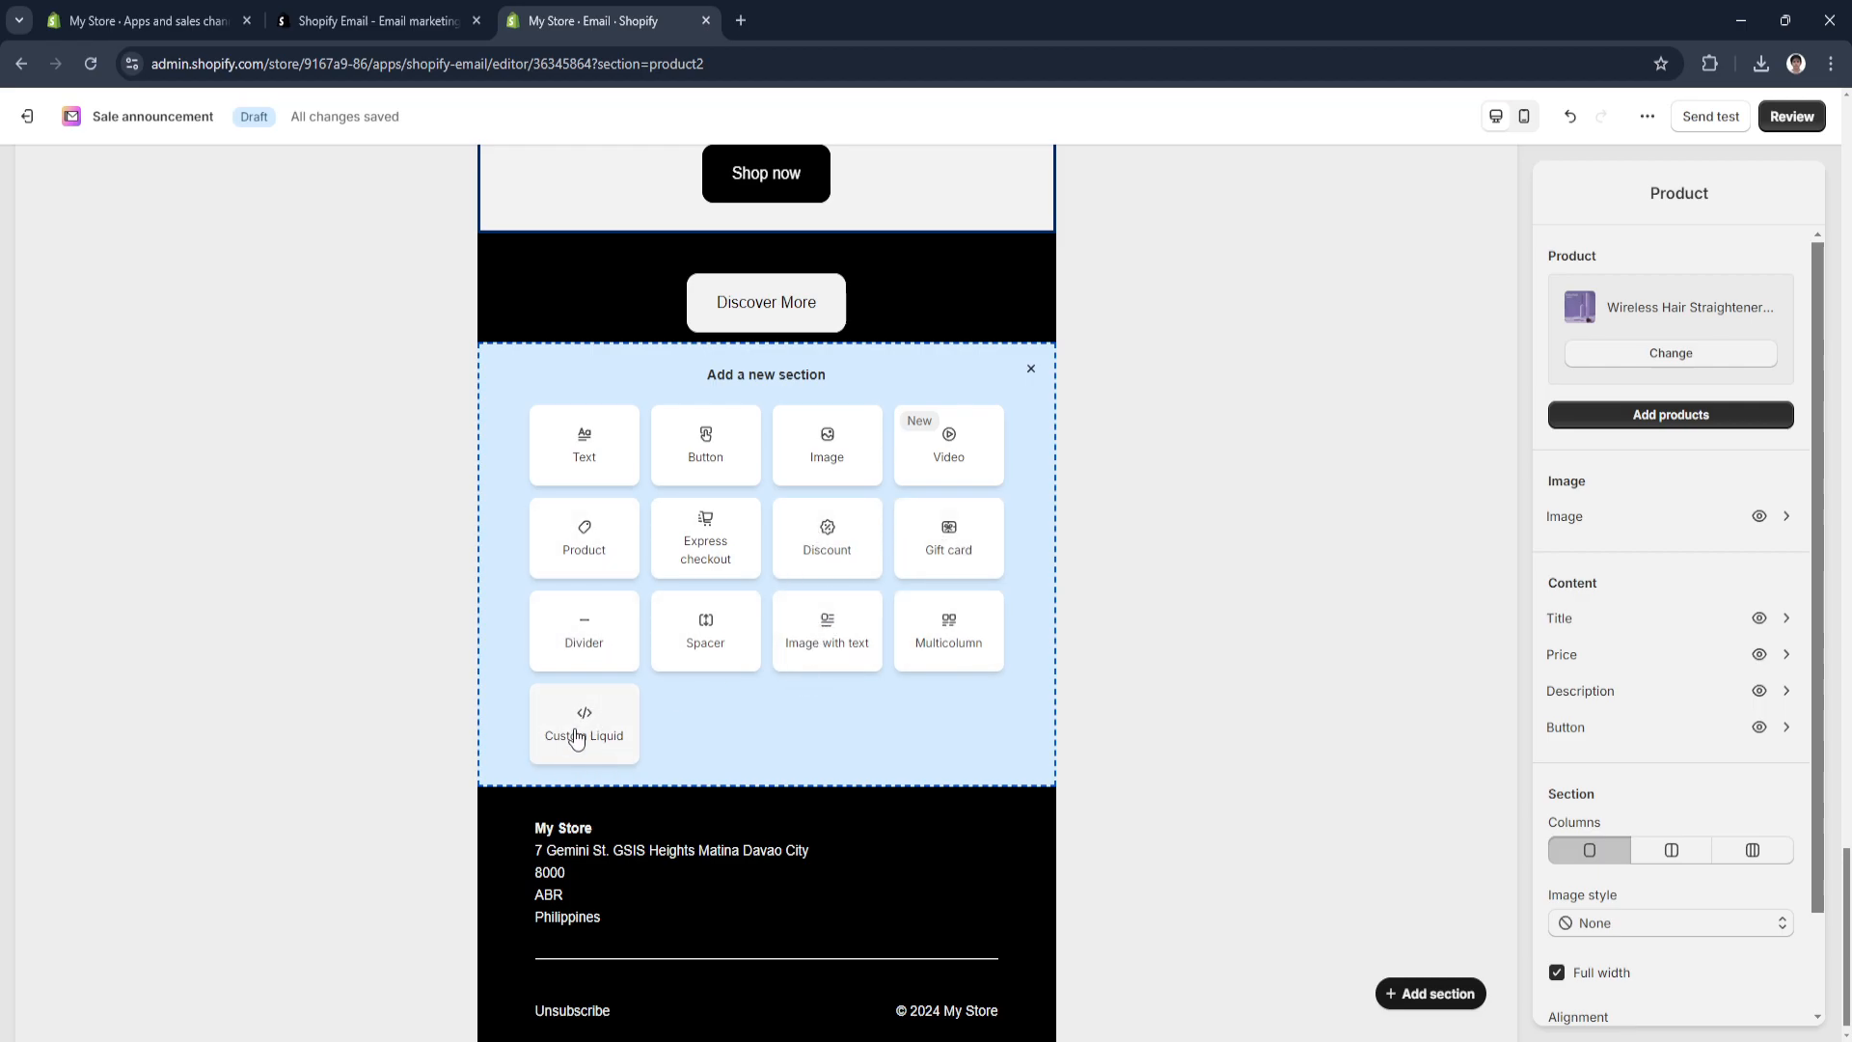
pyautogui.scroll(1, 576, 735)
pyautogui.scroll(1, 592, 806)
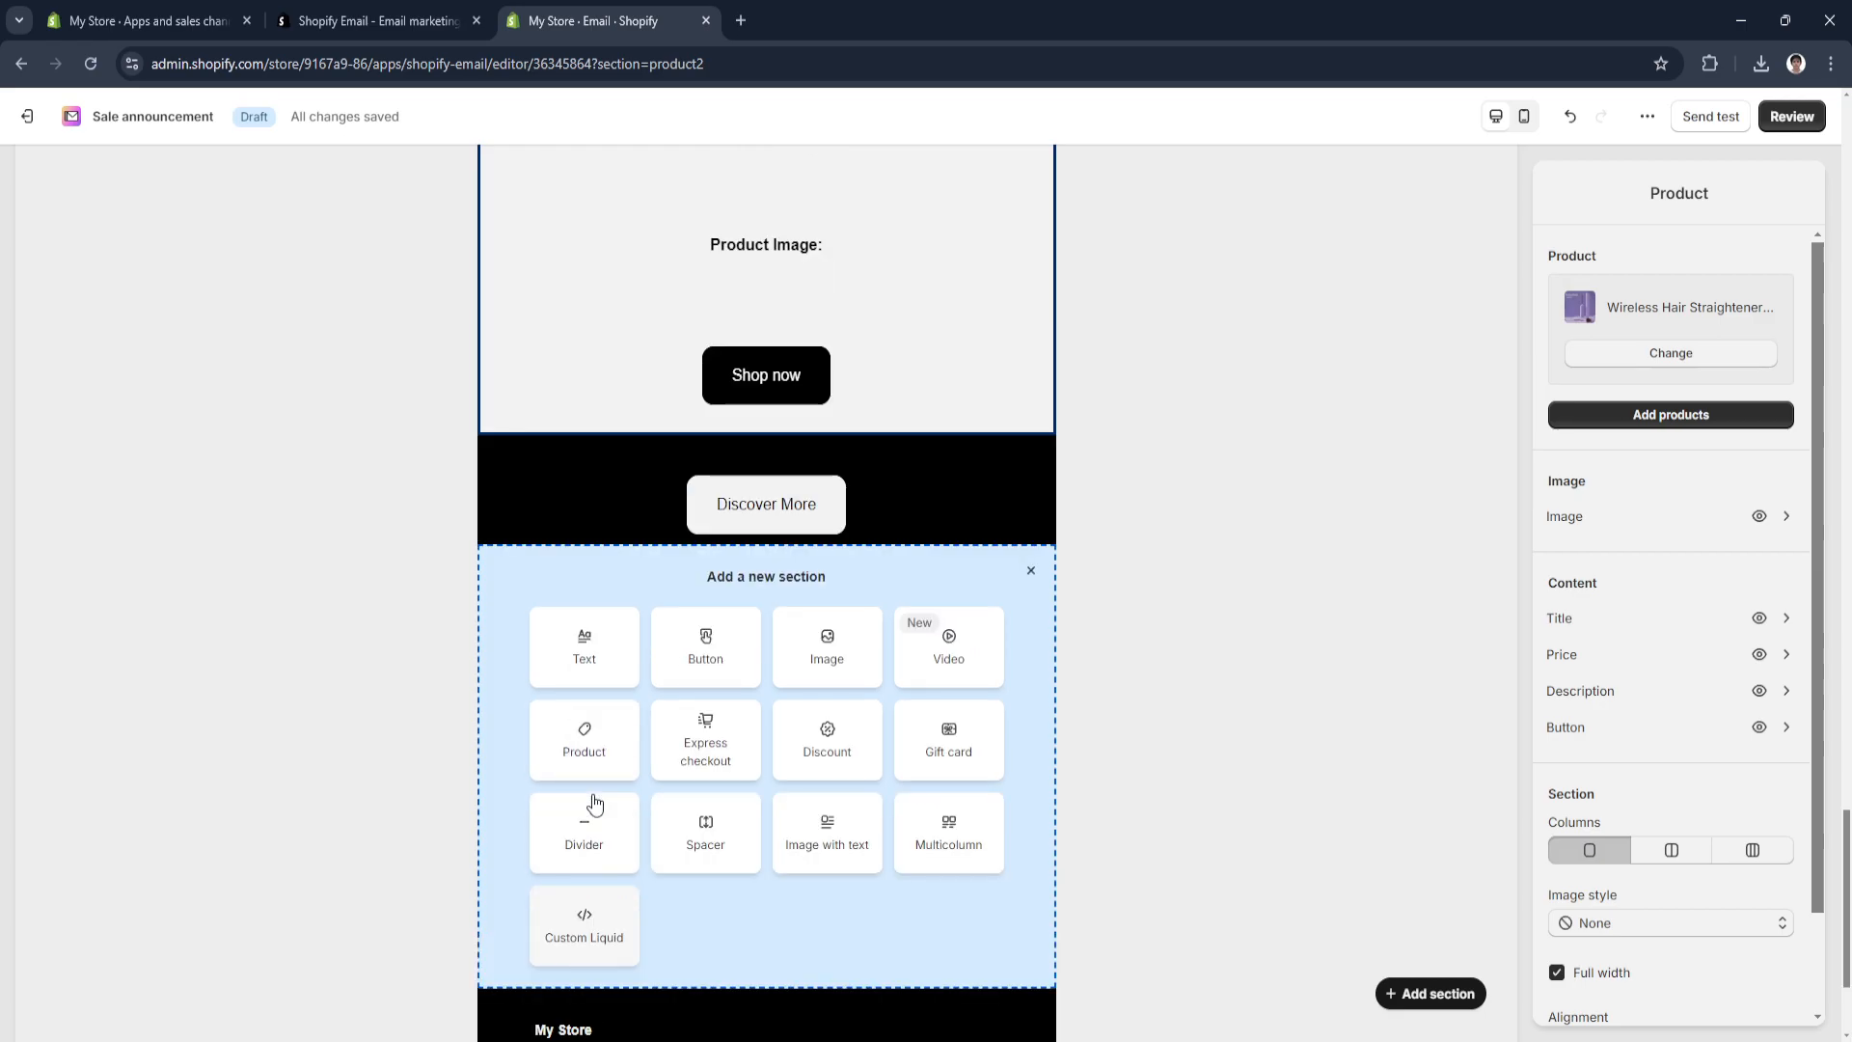
pyautogui.click(559, 738)
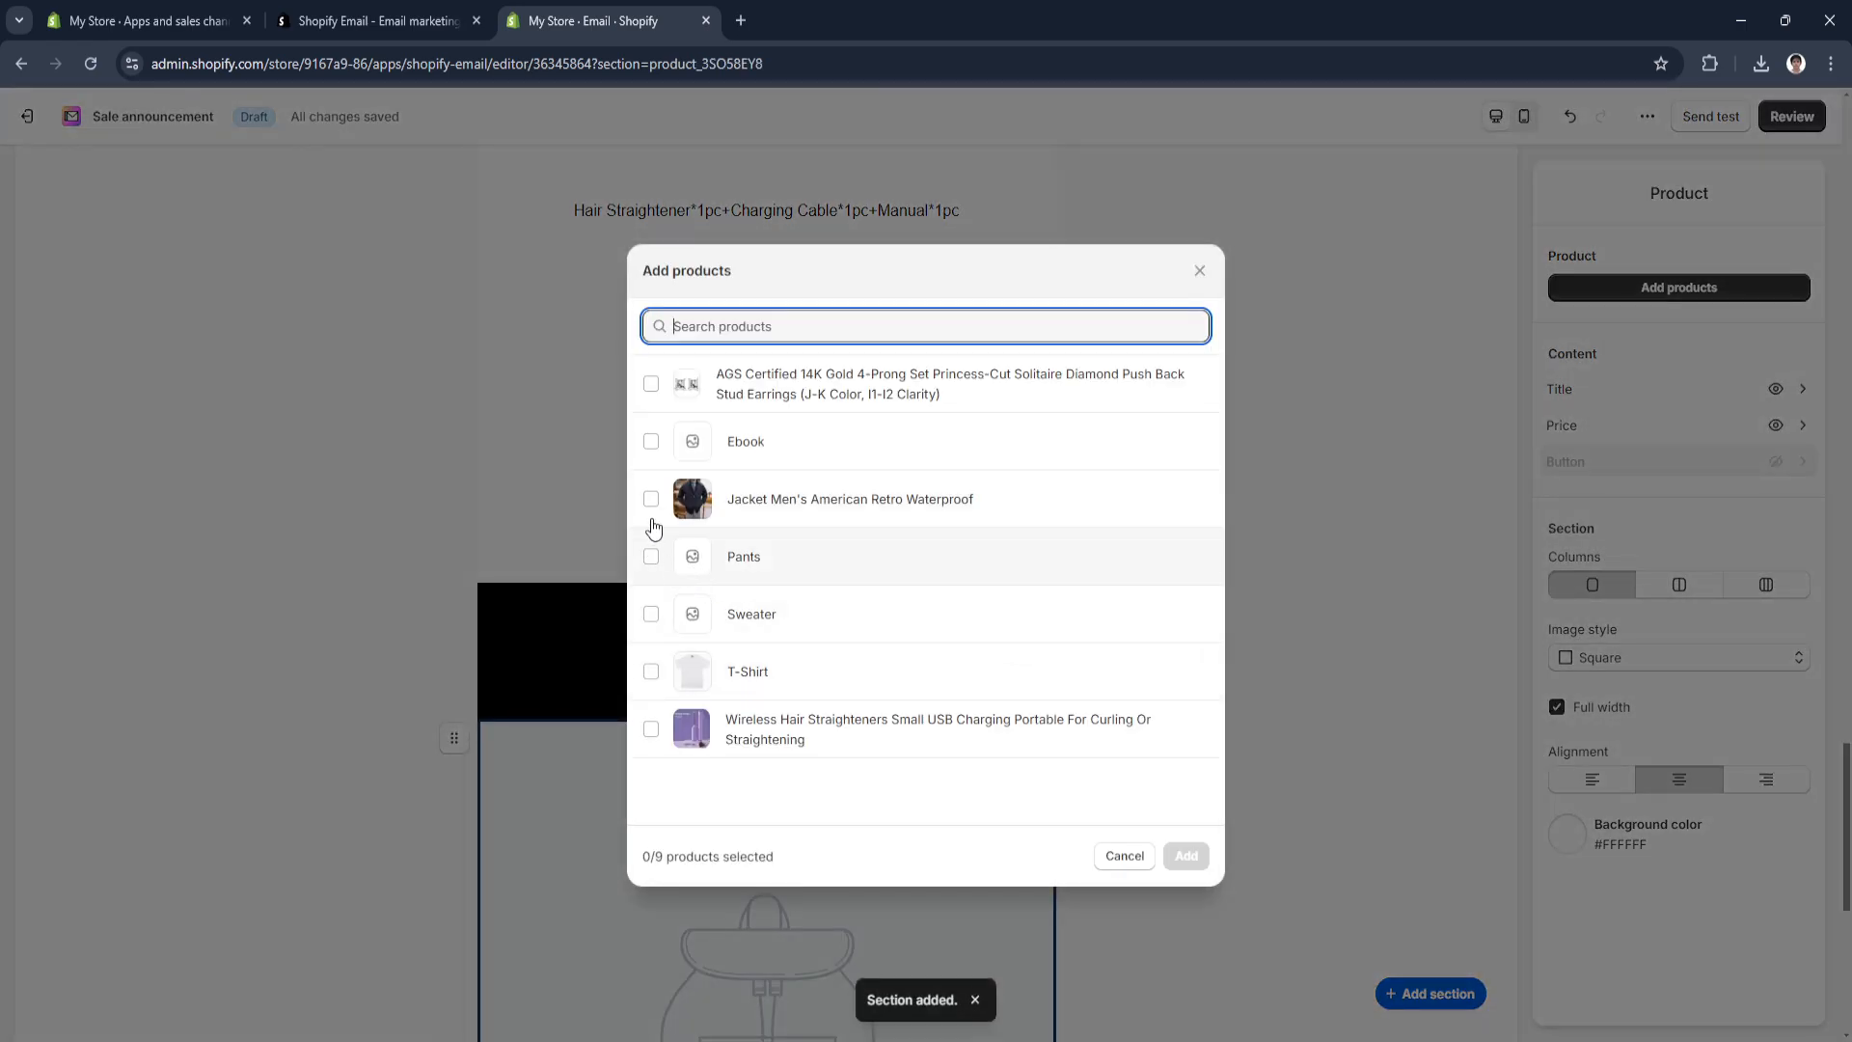
pyautogui.click(651, 384)
pyautogui.click(1187, 857)
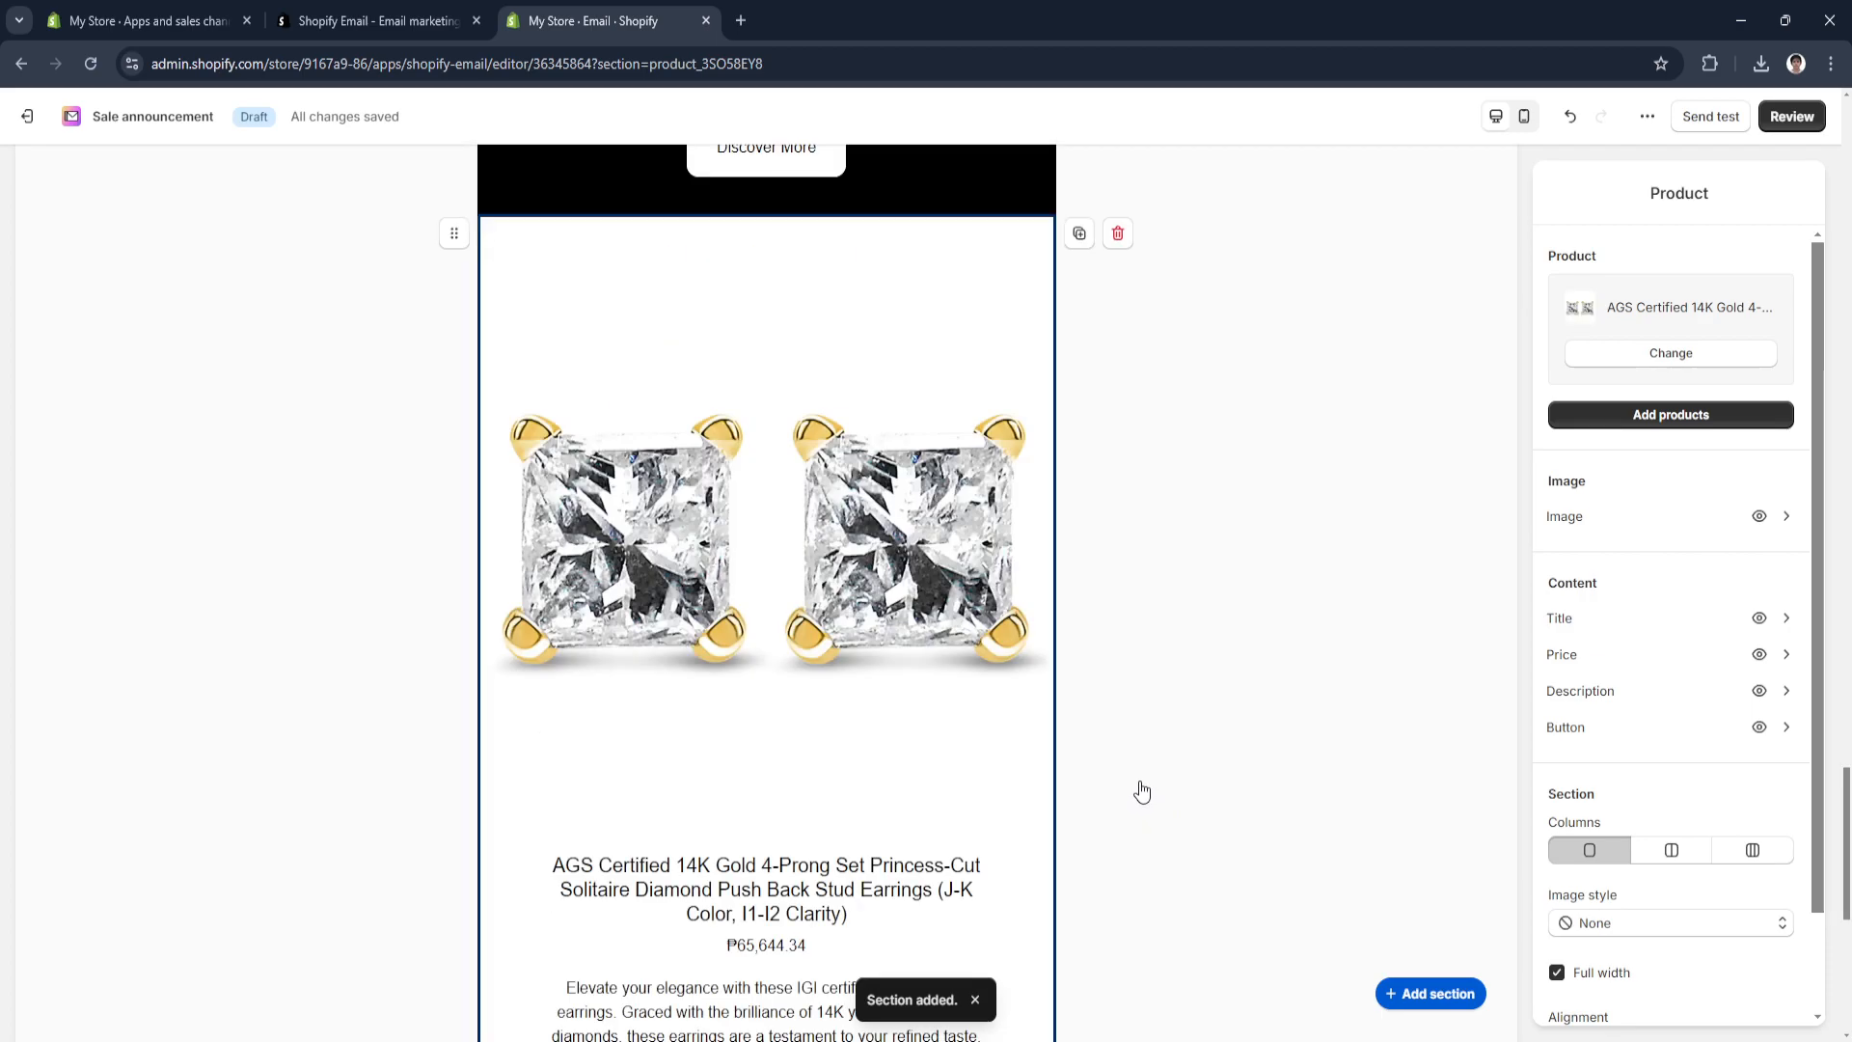
# Move the stud earrings section up the email, directly above the jacket section.
pyautogui.scroll(3, 1128, 785)
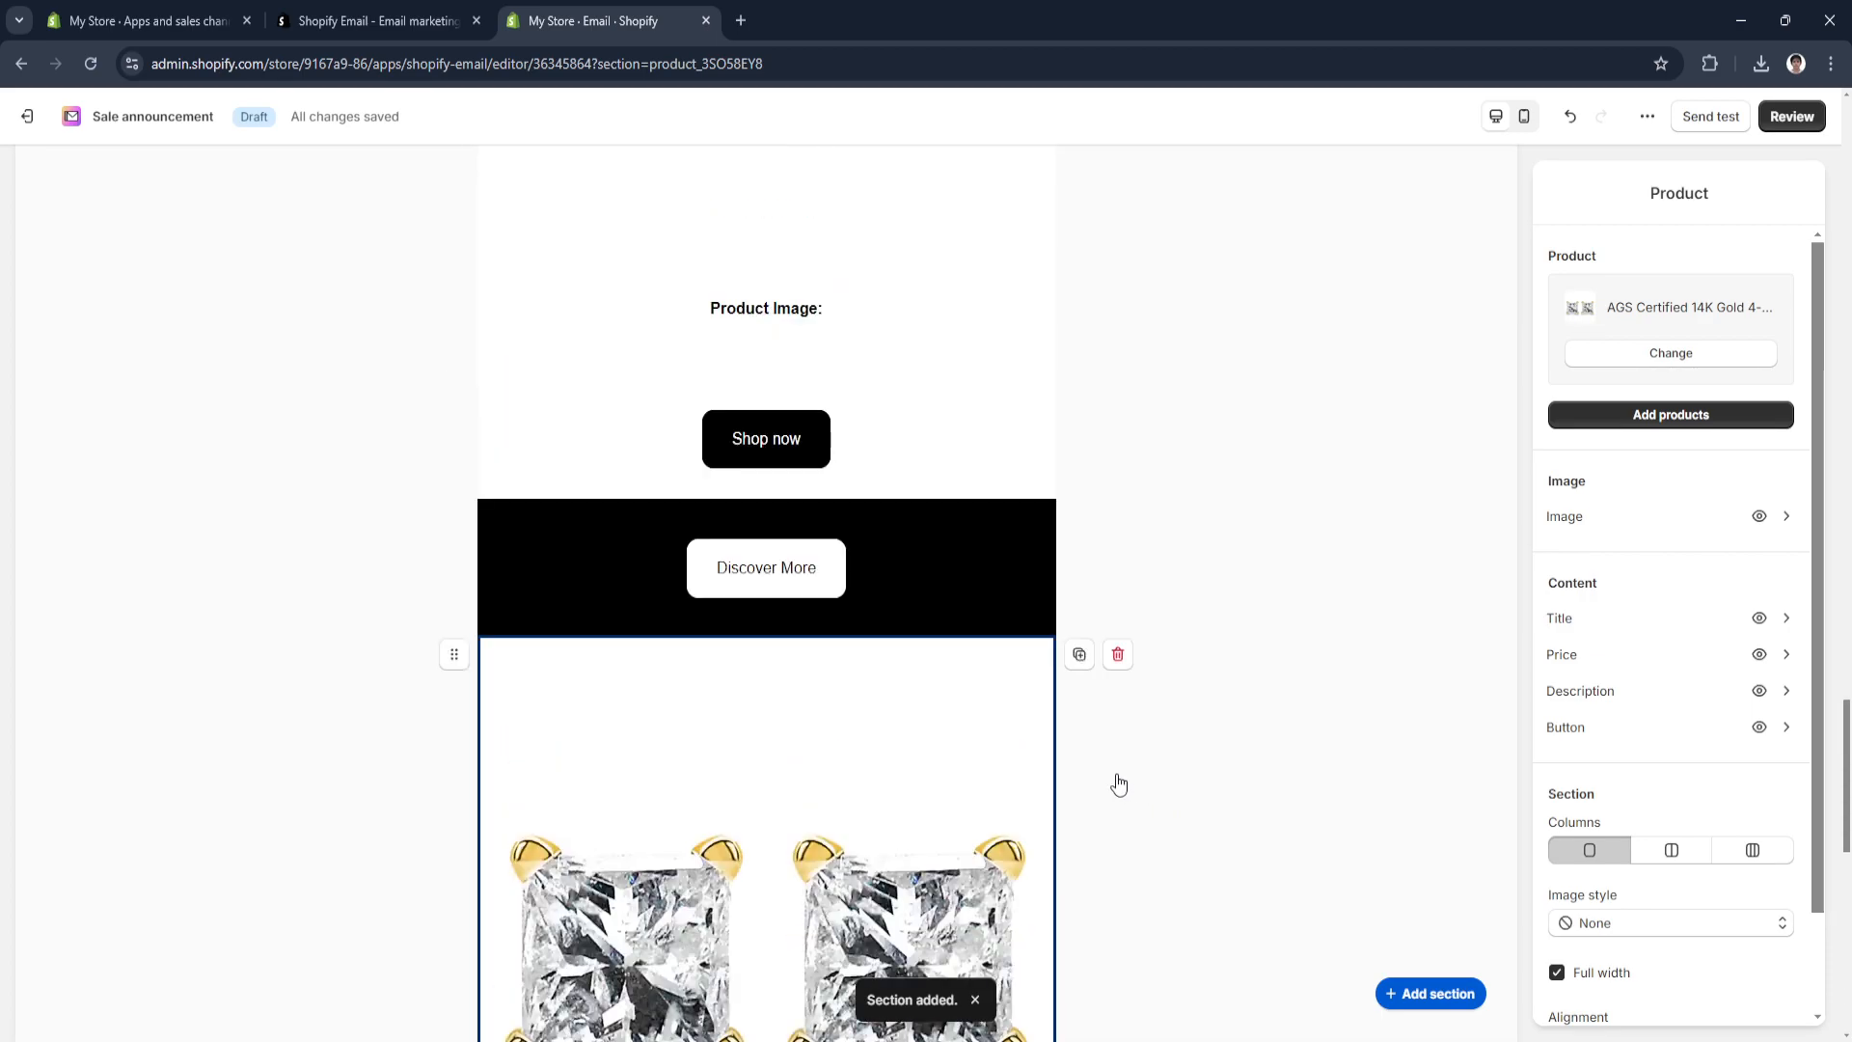
pyautogui.scroll(3, 897, 737)
pyautogui.scroll(2, 736, 719)
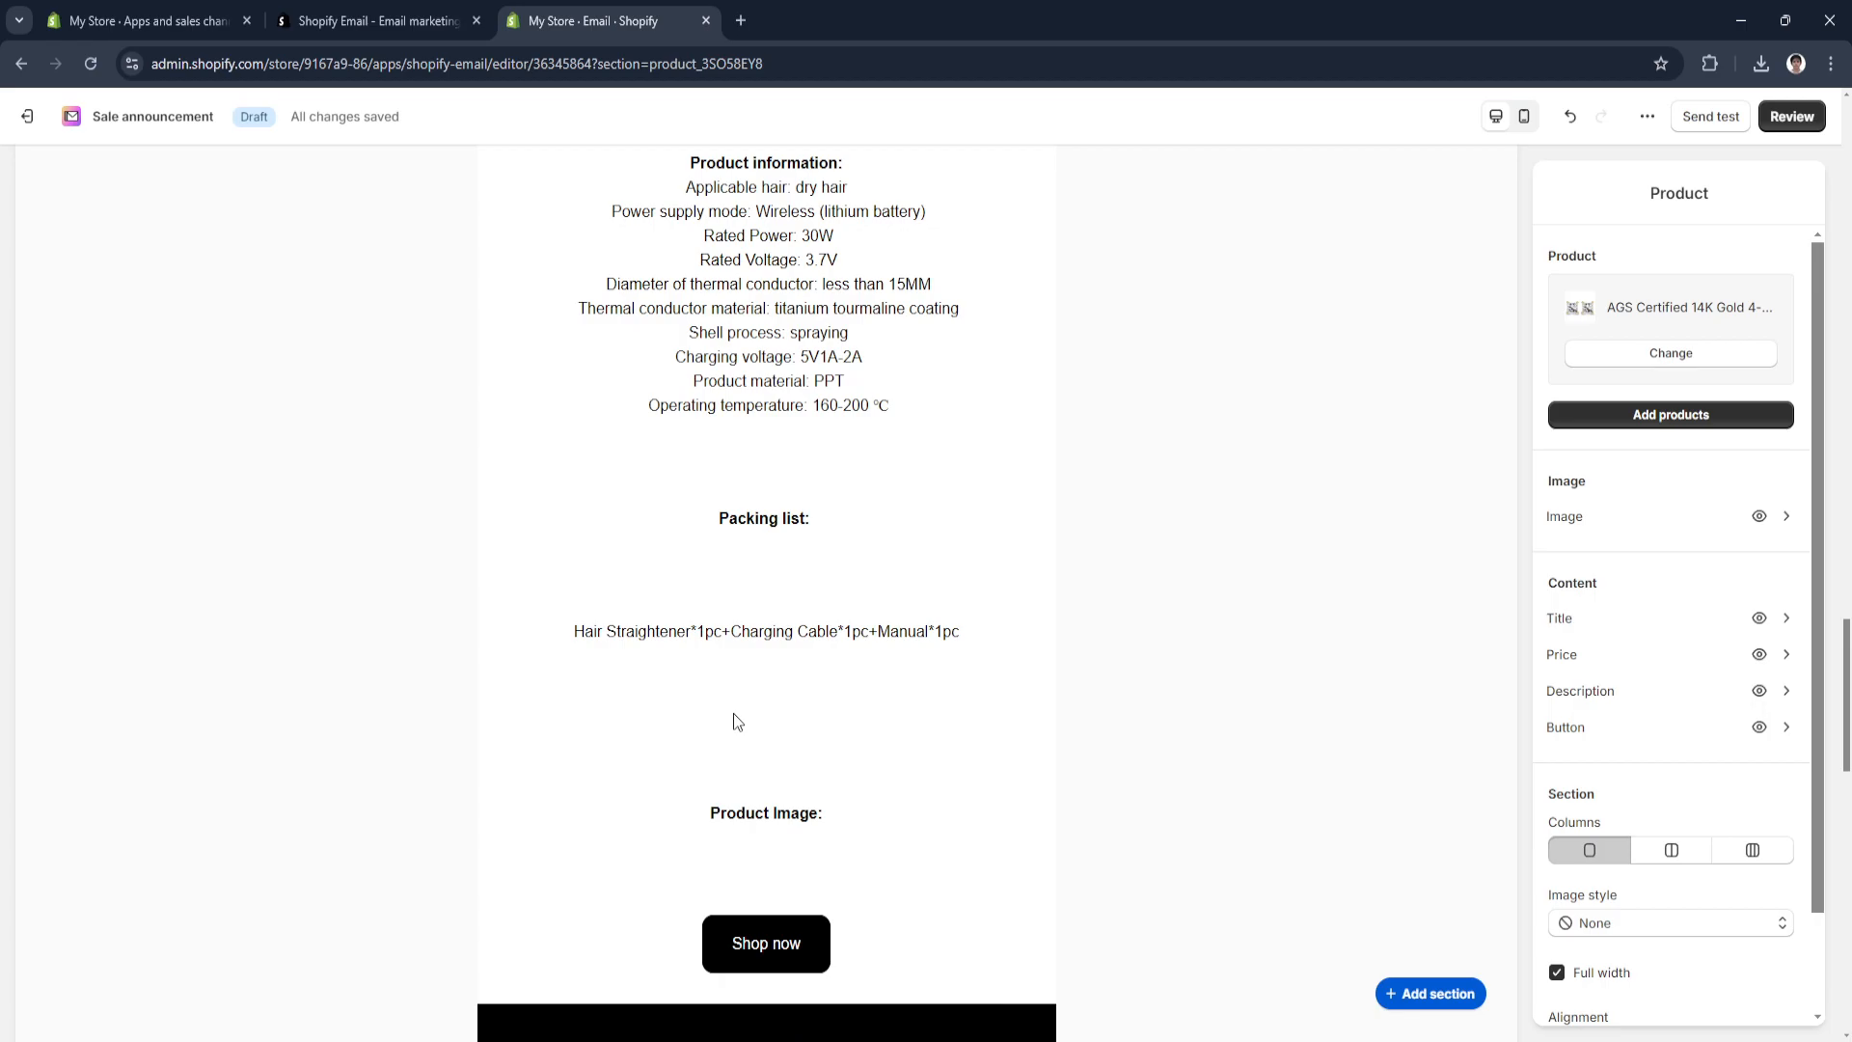
pyautogui.scroll(-7, 675, 713)
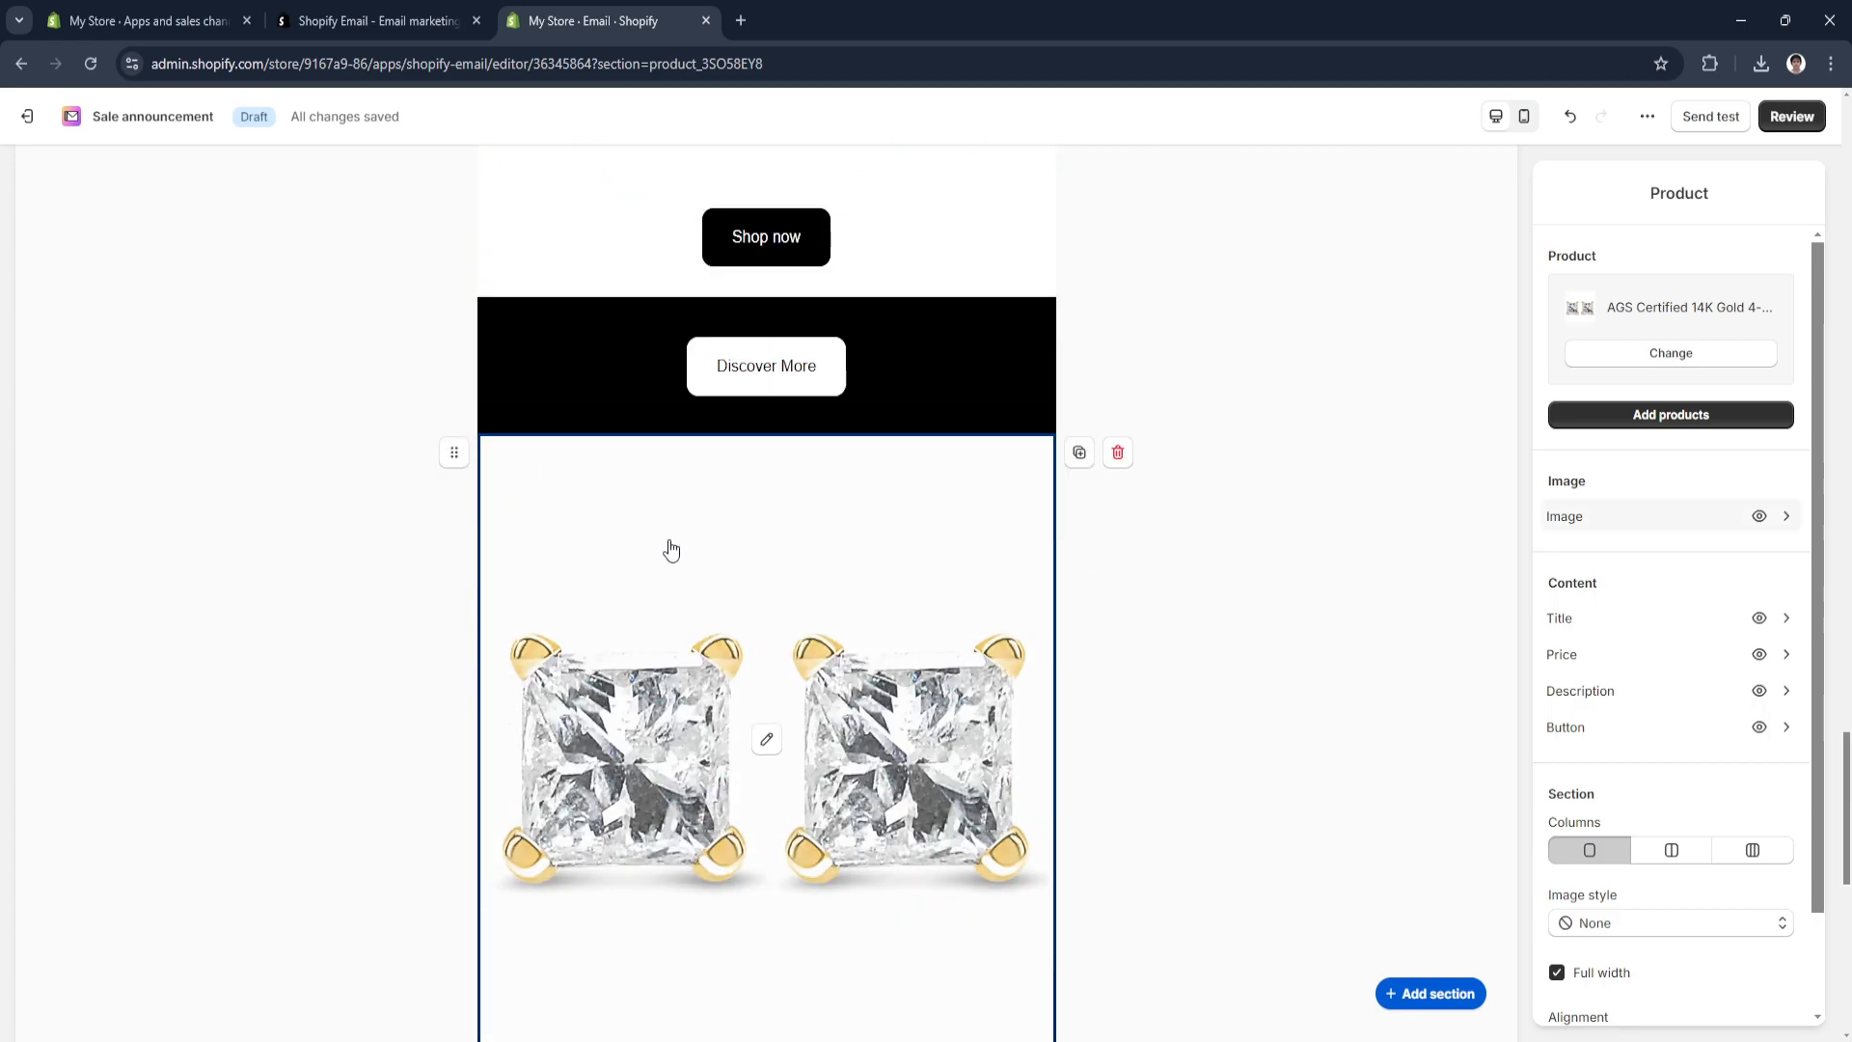
pyautogui.scroll(8, 665, 579)
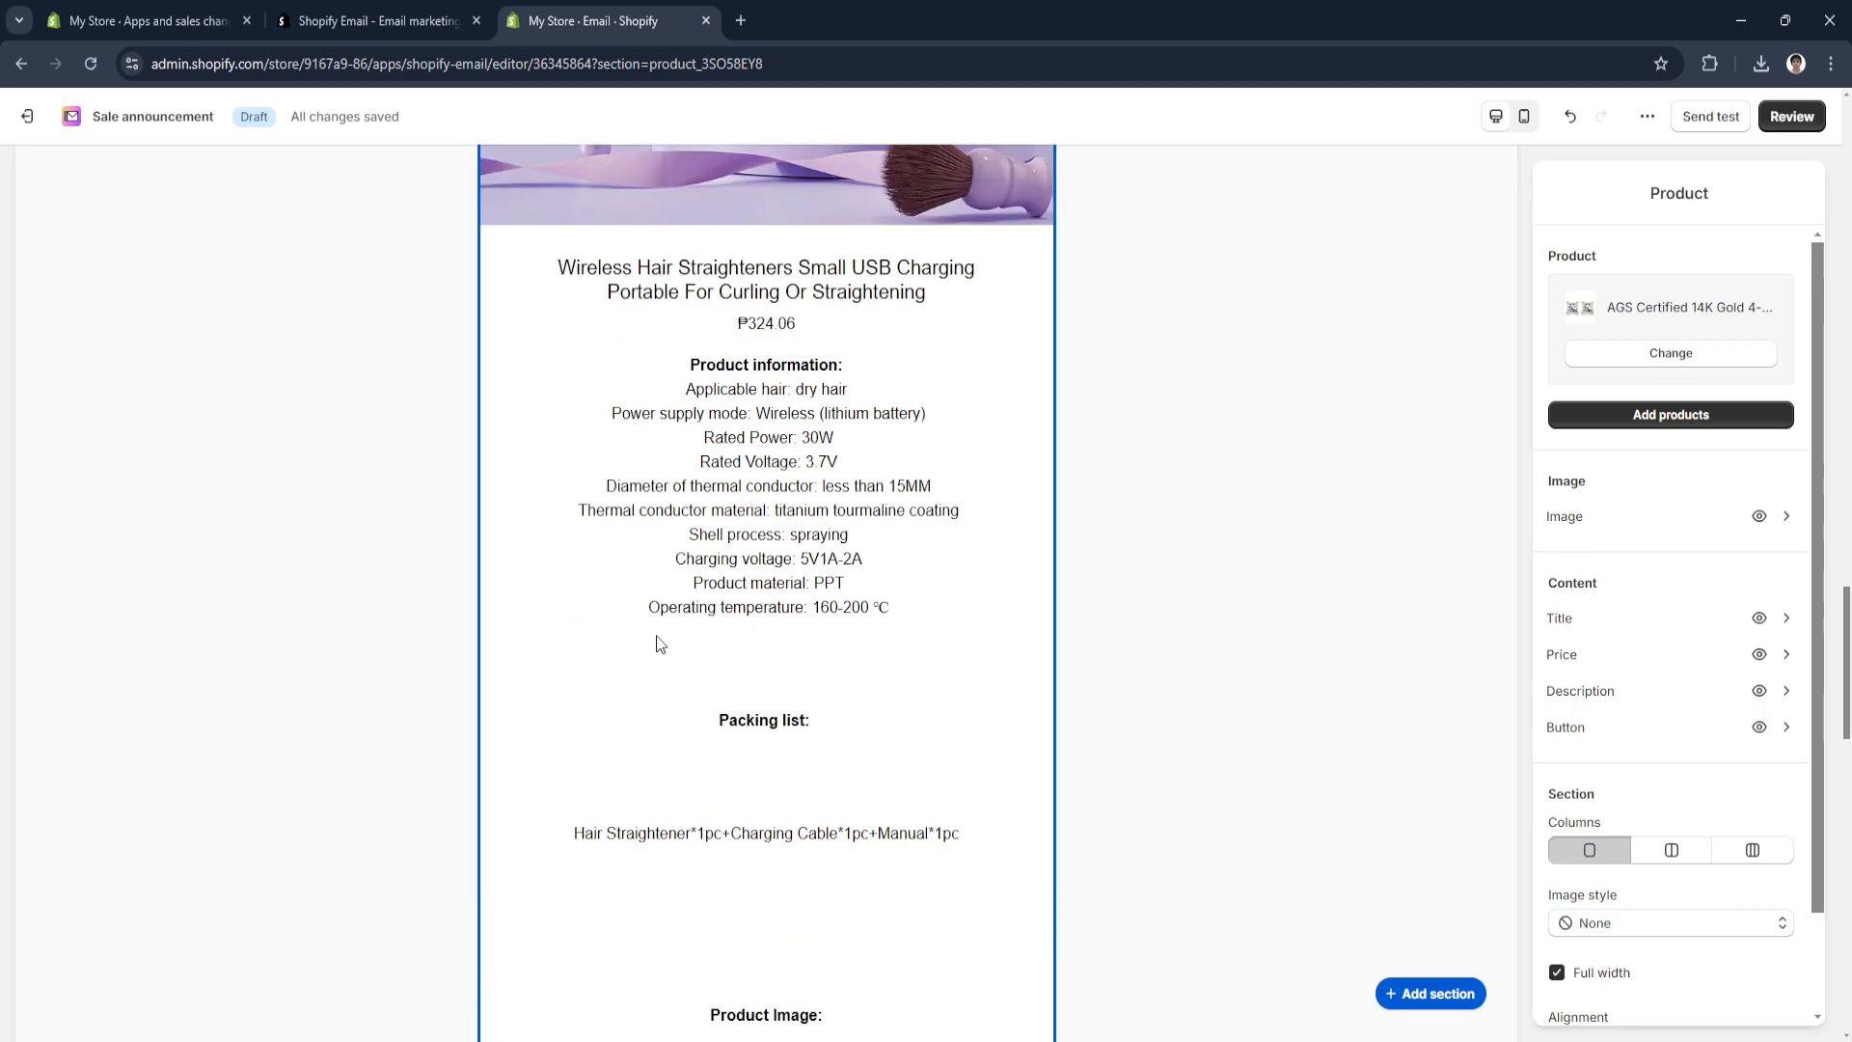
pyautogui.scroll(-7, 768, 704)
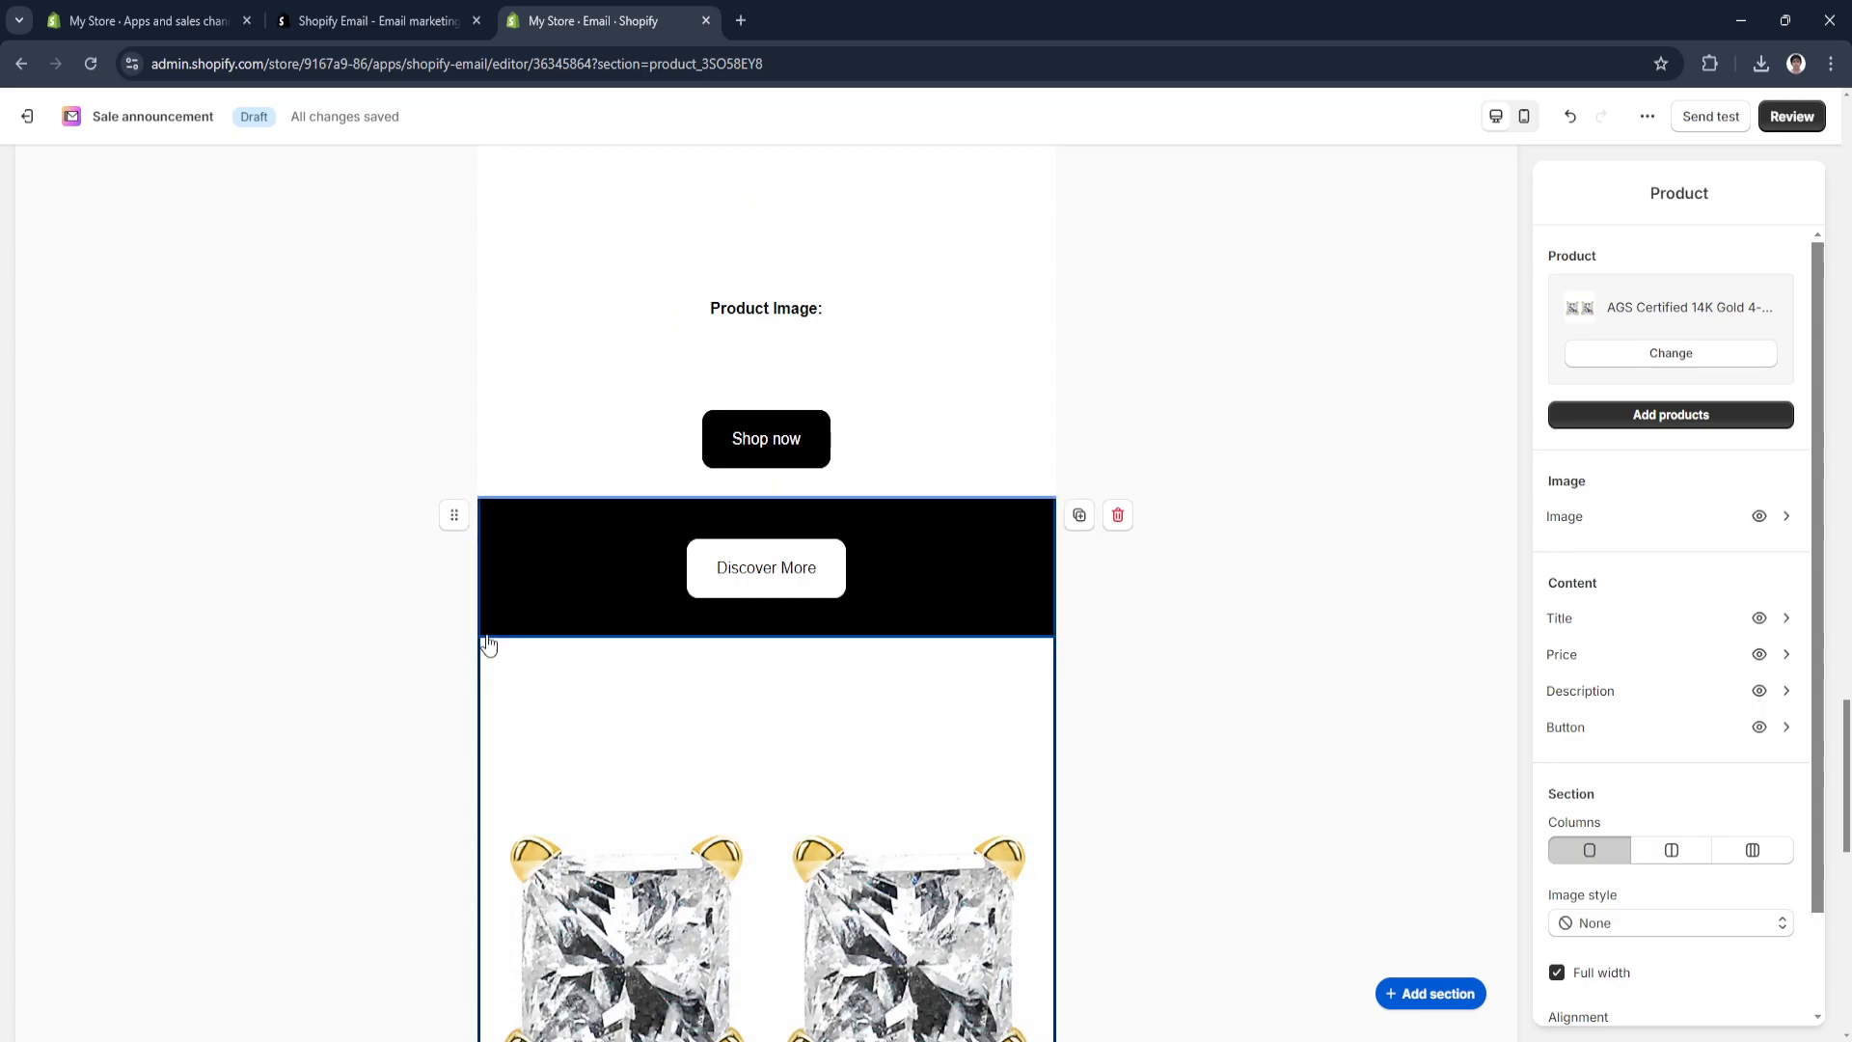
pyautogui.scroll(-2, 453, 579)
pyautogui.moveTo(454, 452); pyautogui.dragTo(836, 637)
# Review the rearranged product sections and the email's recipient, subject and sender fields.
pyautogui.scroll(-18, 868, 656)
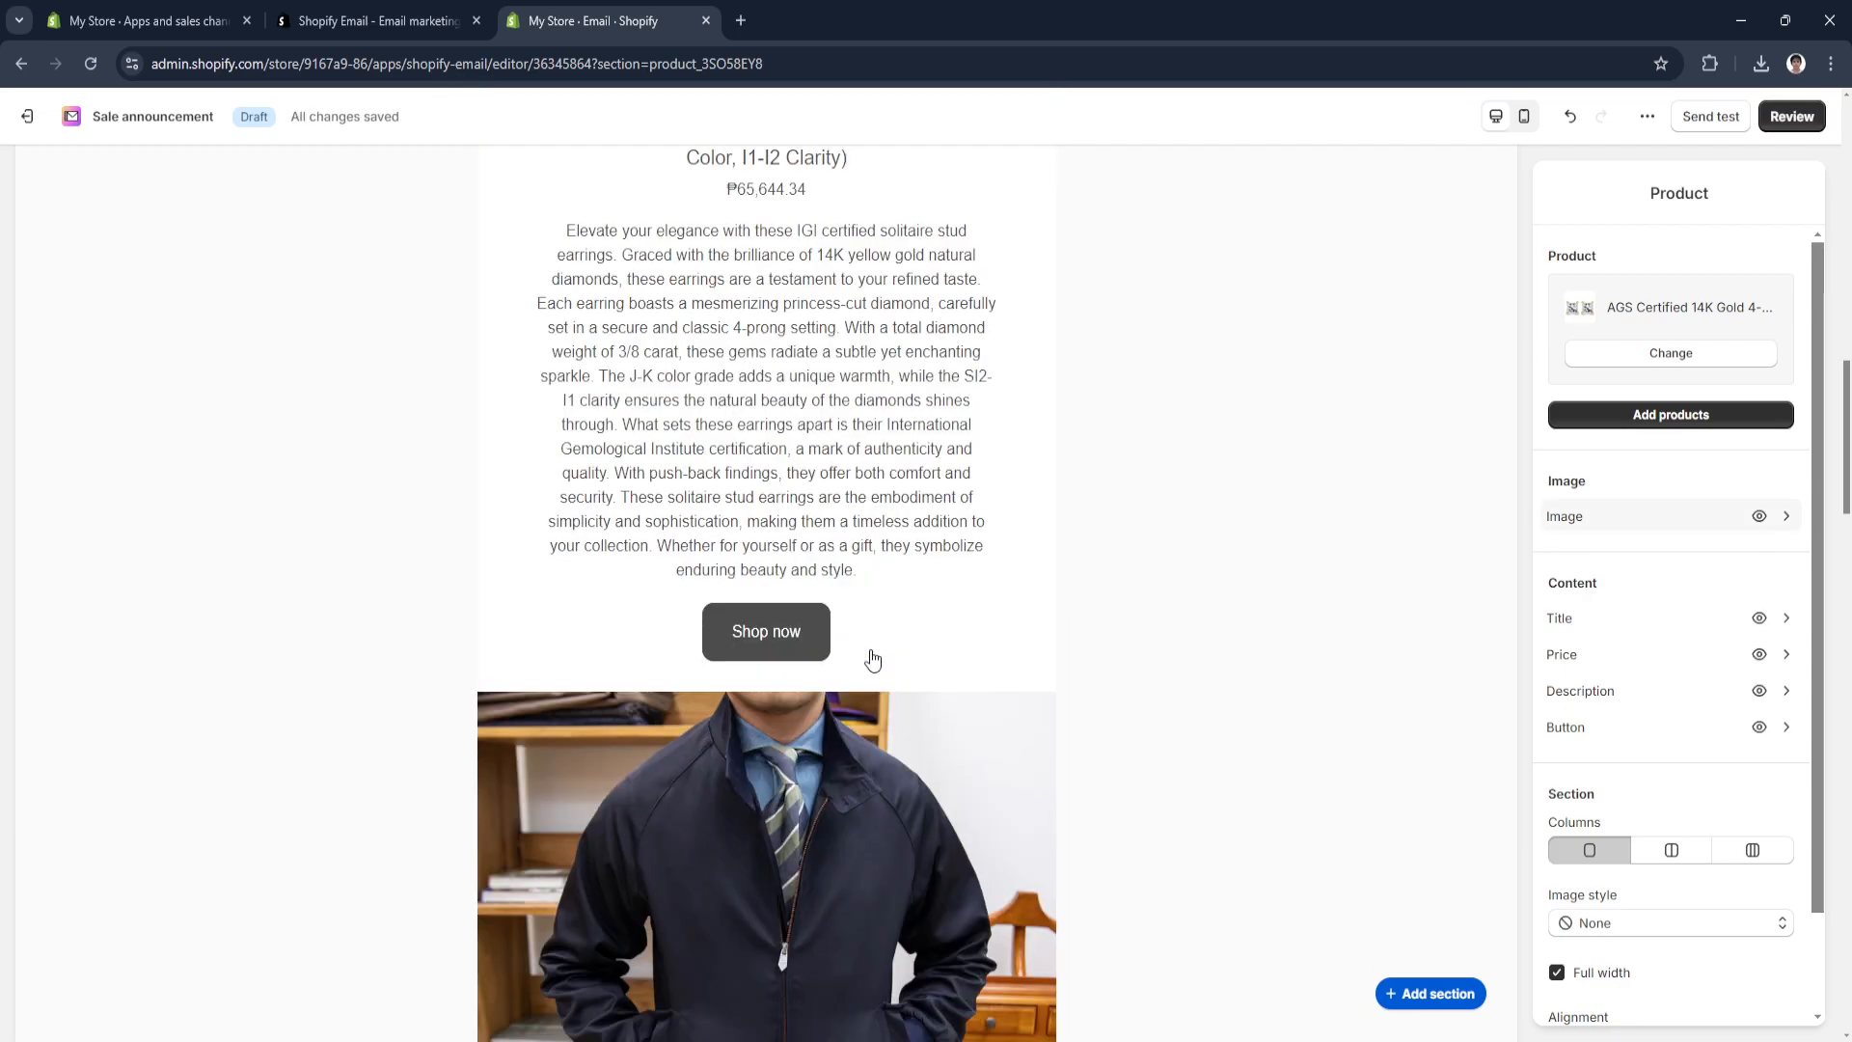
pyautogui.scroll(-15, 873, 659)
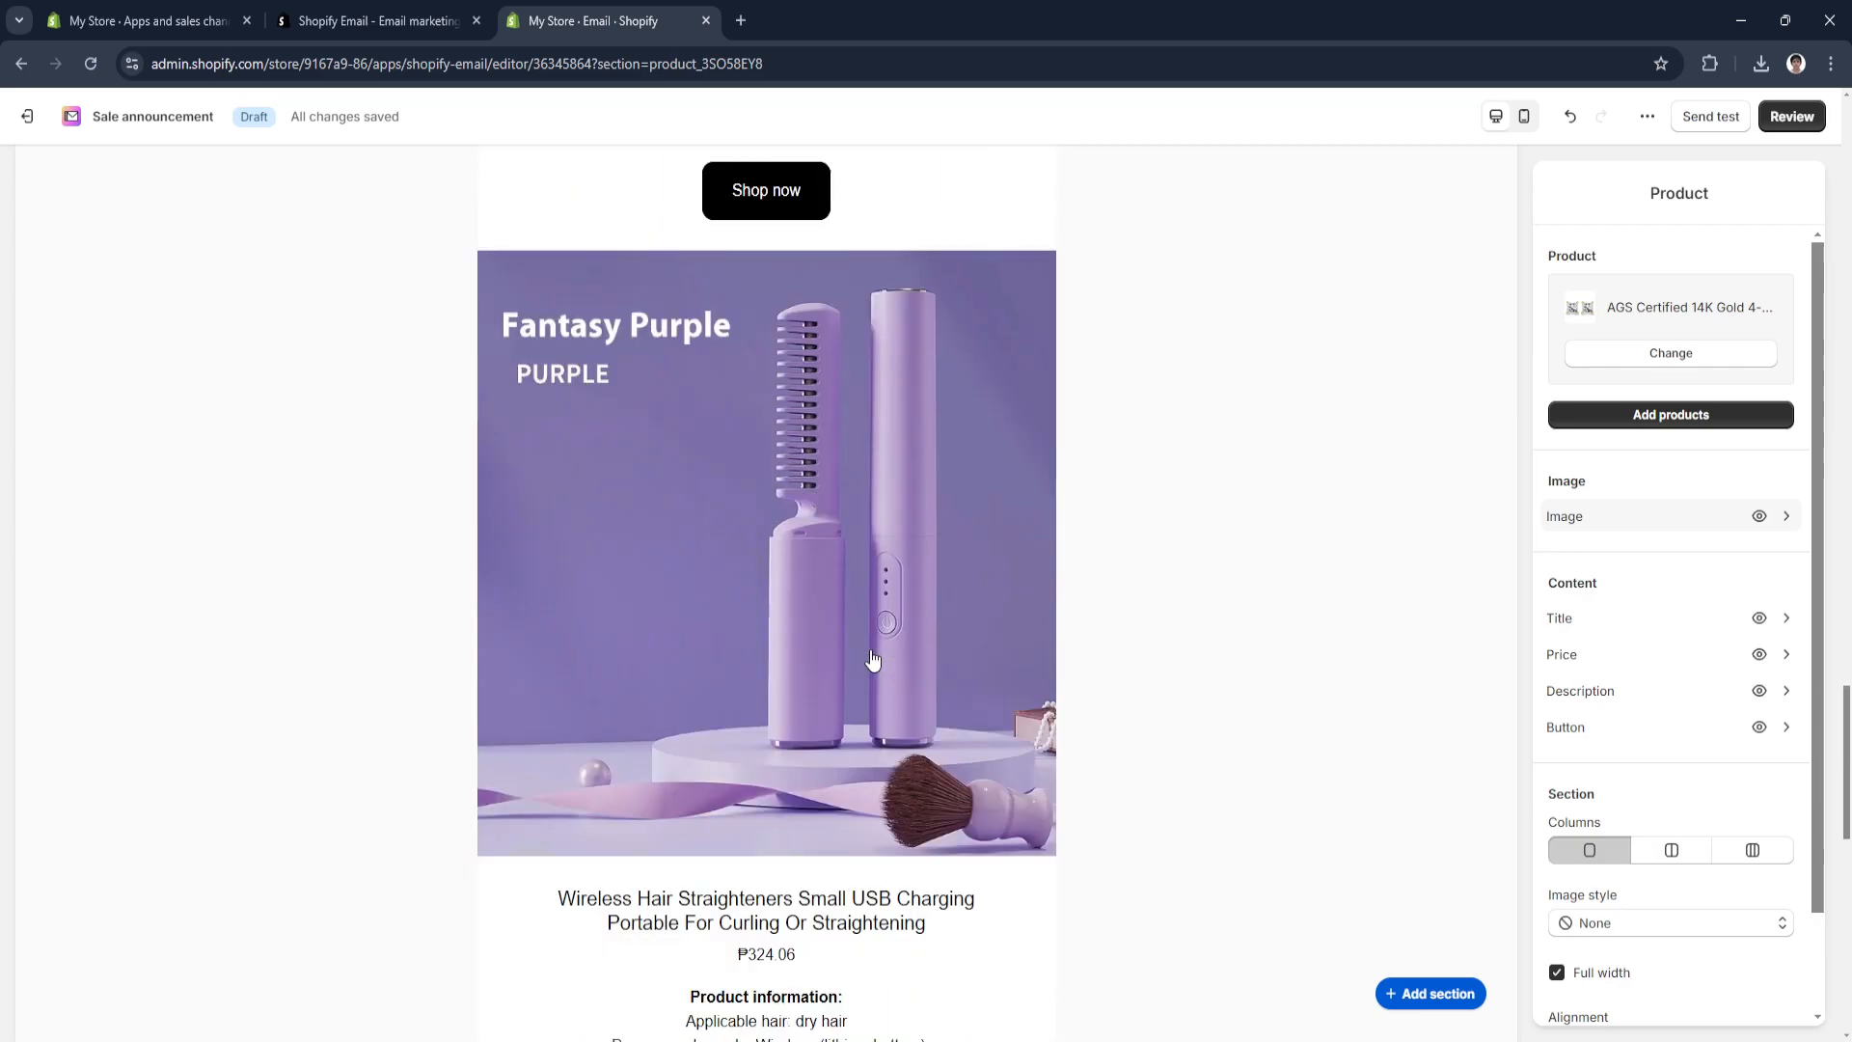
pyautogui.scroll(-3, 873, 659)
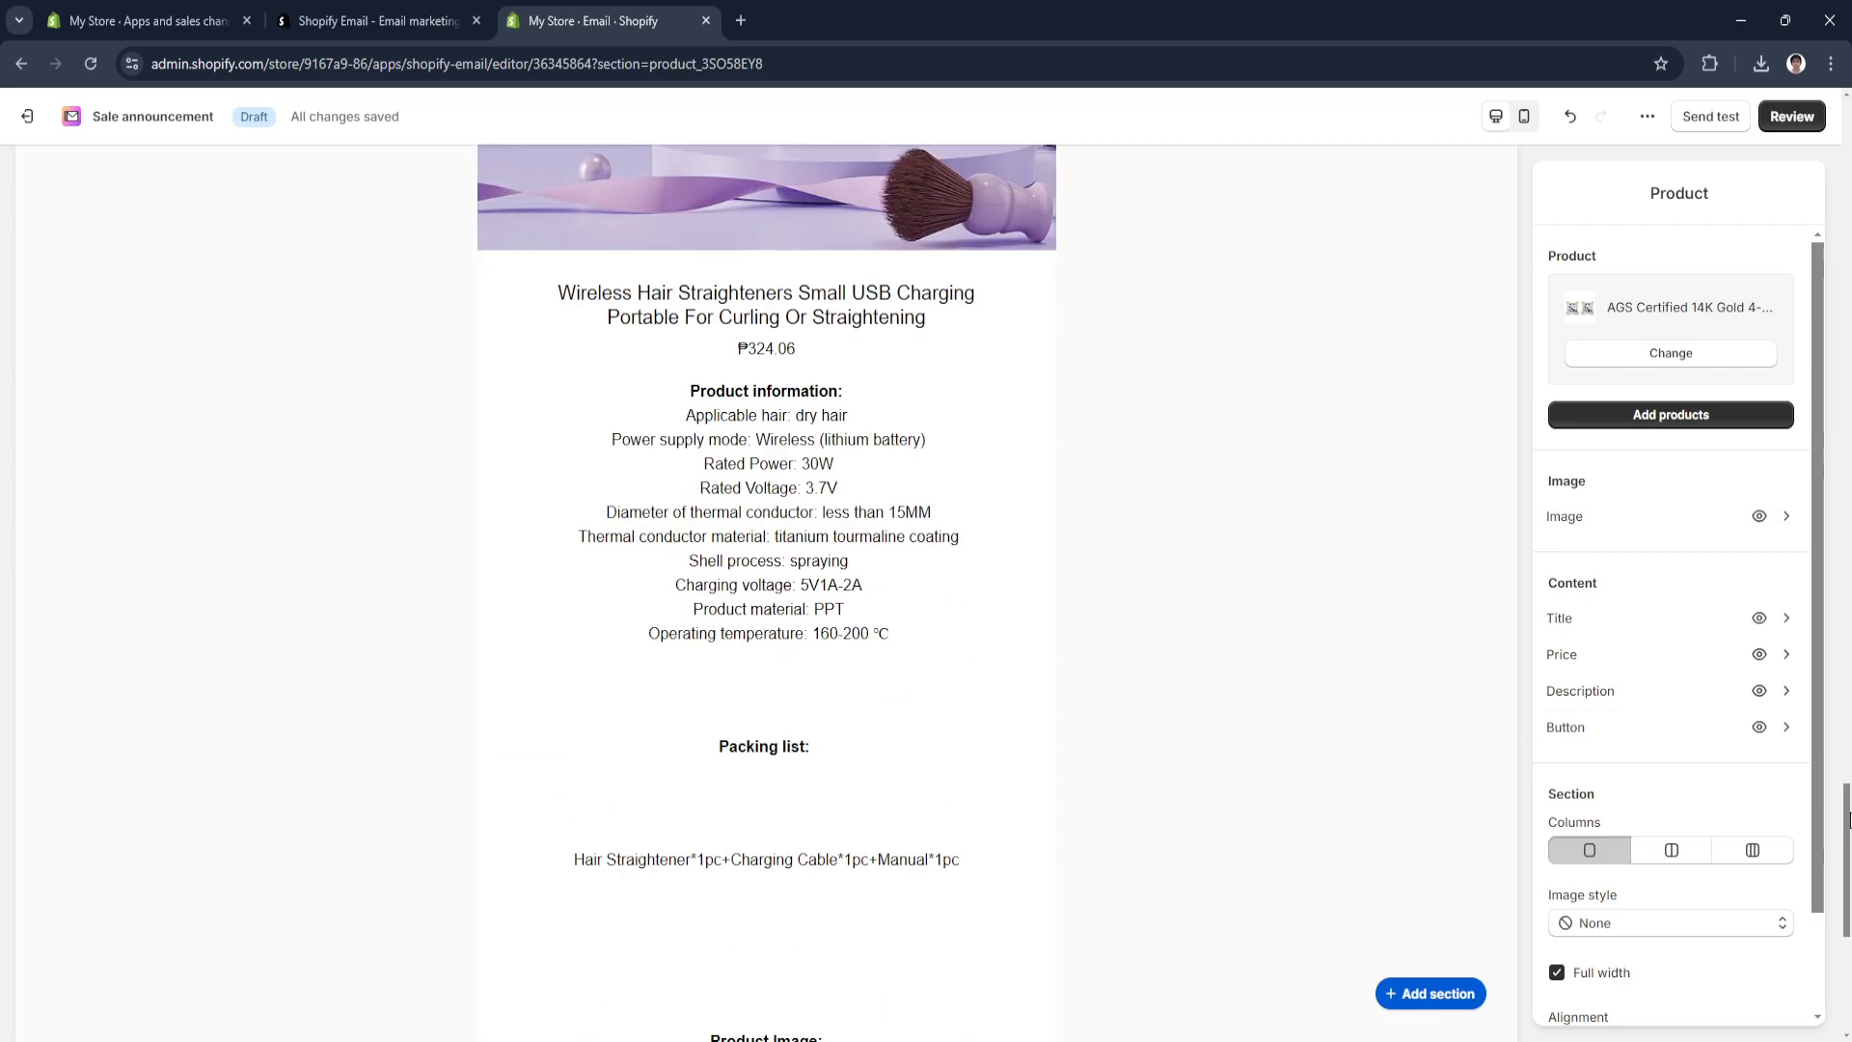
pyautogui.moveTo(1847, 818); pyautogui.dragTo(1799, 90)
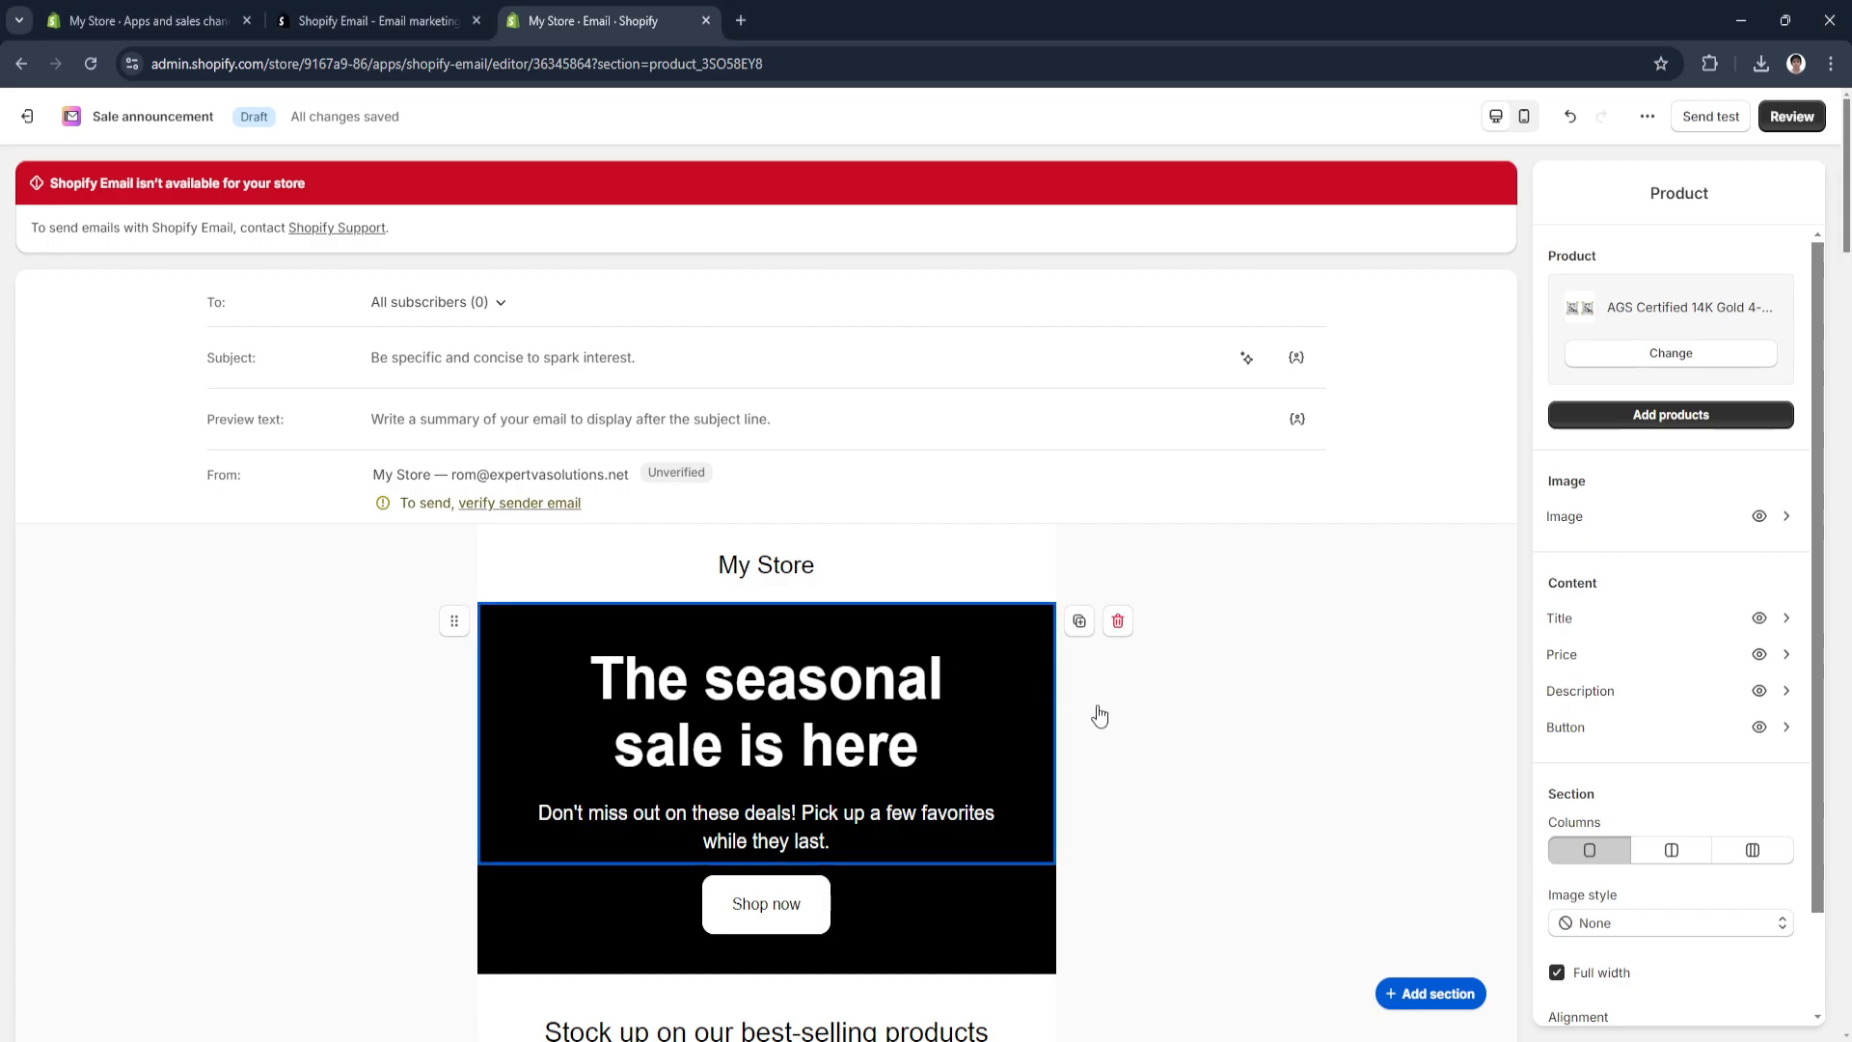
pyautogui.scroll(-4, 1136, 748)
pyautogui.scroll(1, 1041, 687)
pyautogui.scroll(3, 1219, 584)
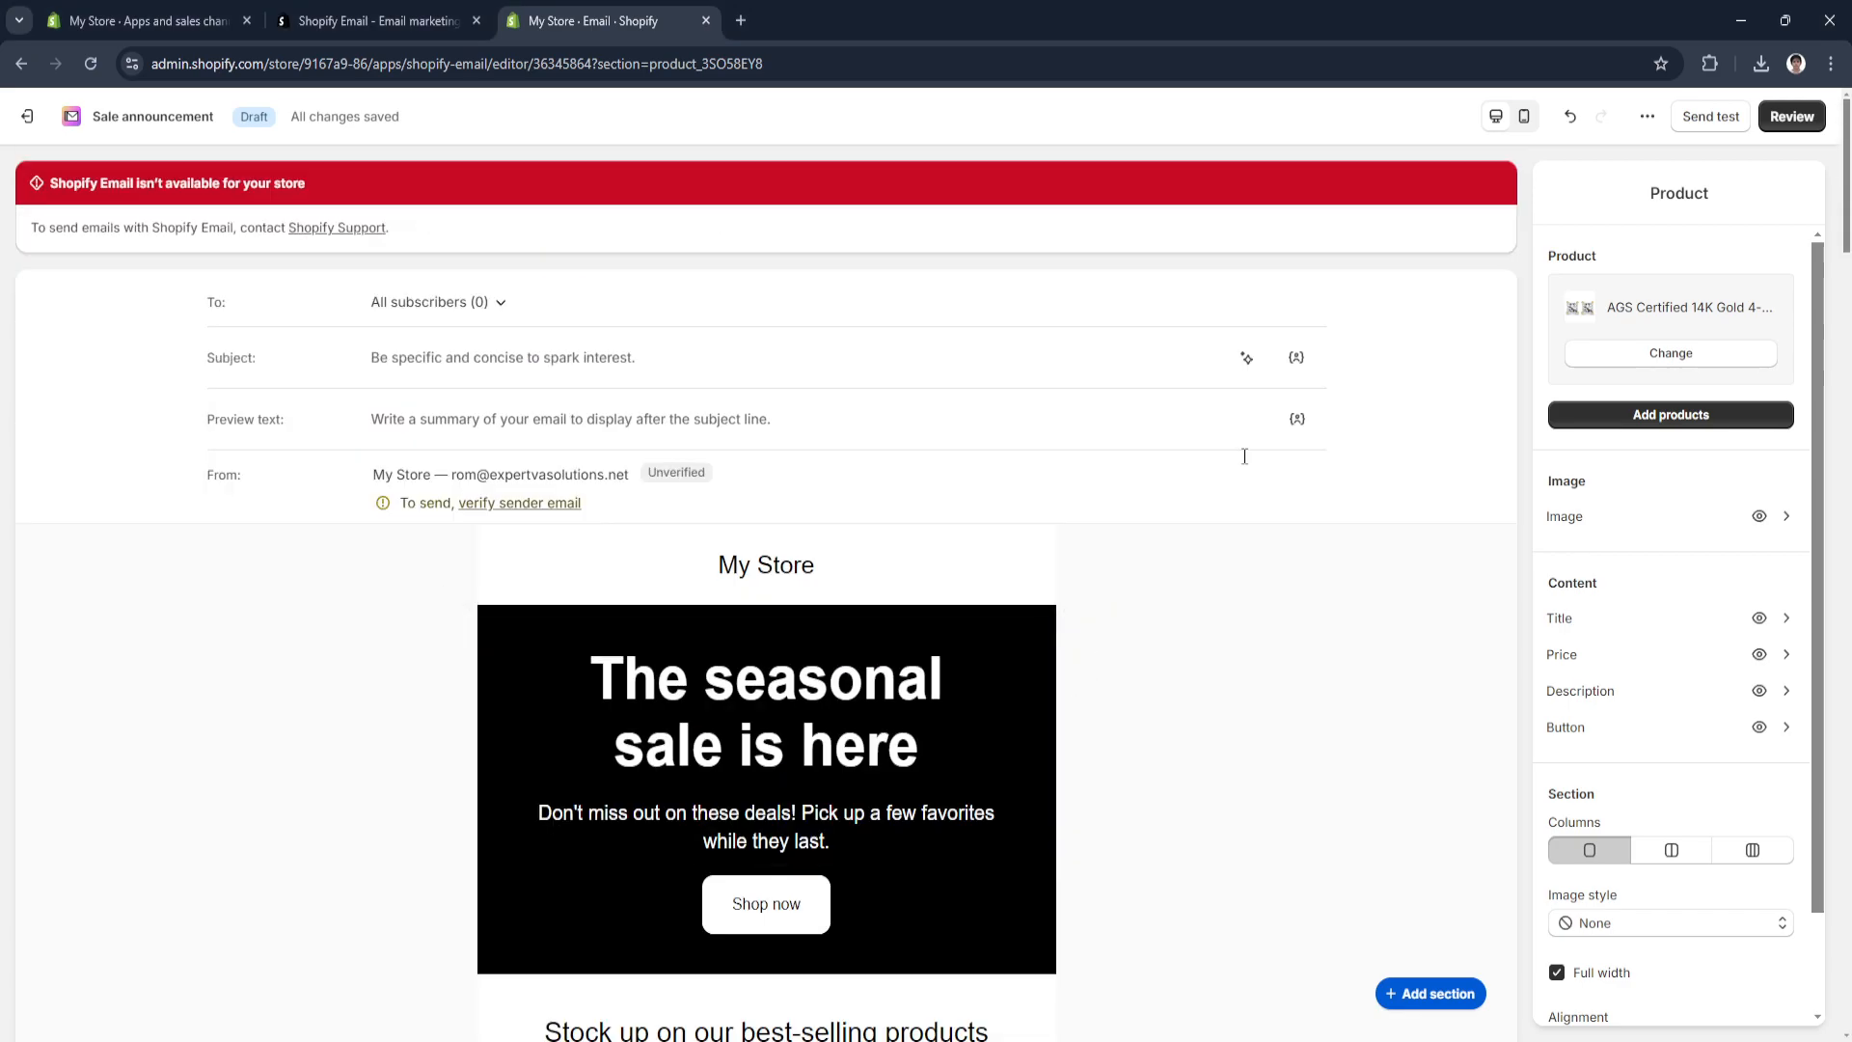
# Exit the Sale announcement draft and start a new campaign, browsing the Holidays and occasions templates.
pyautogui.click(28, 117)
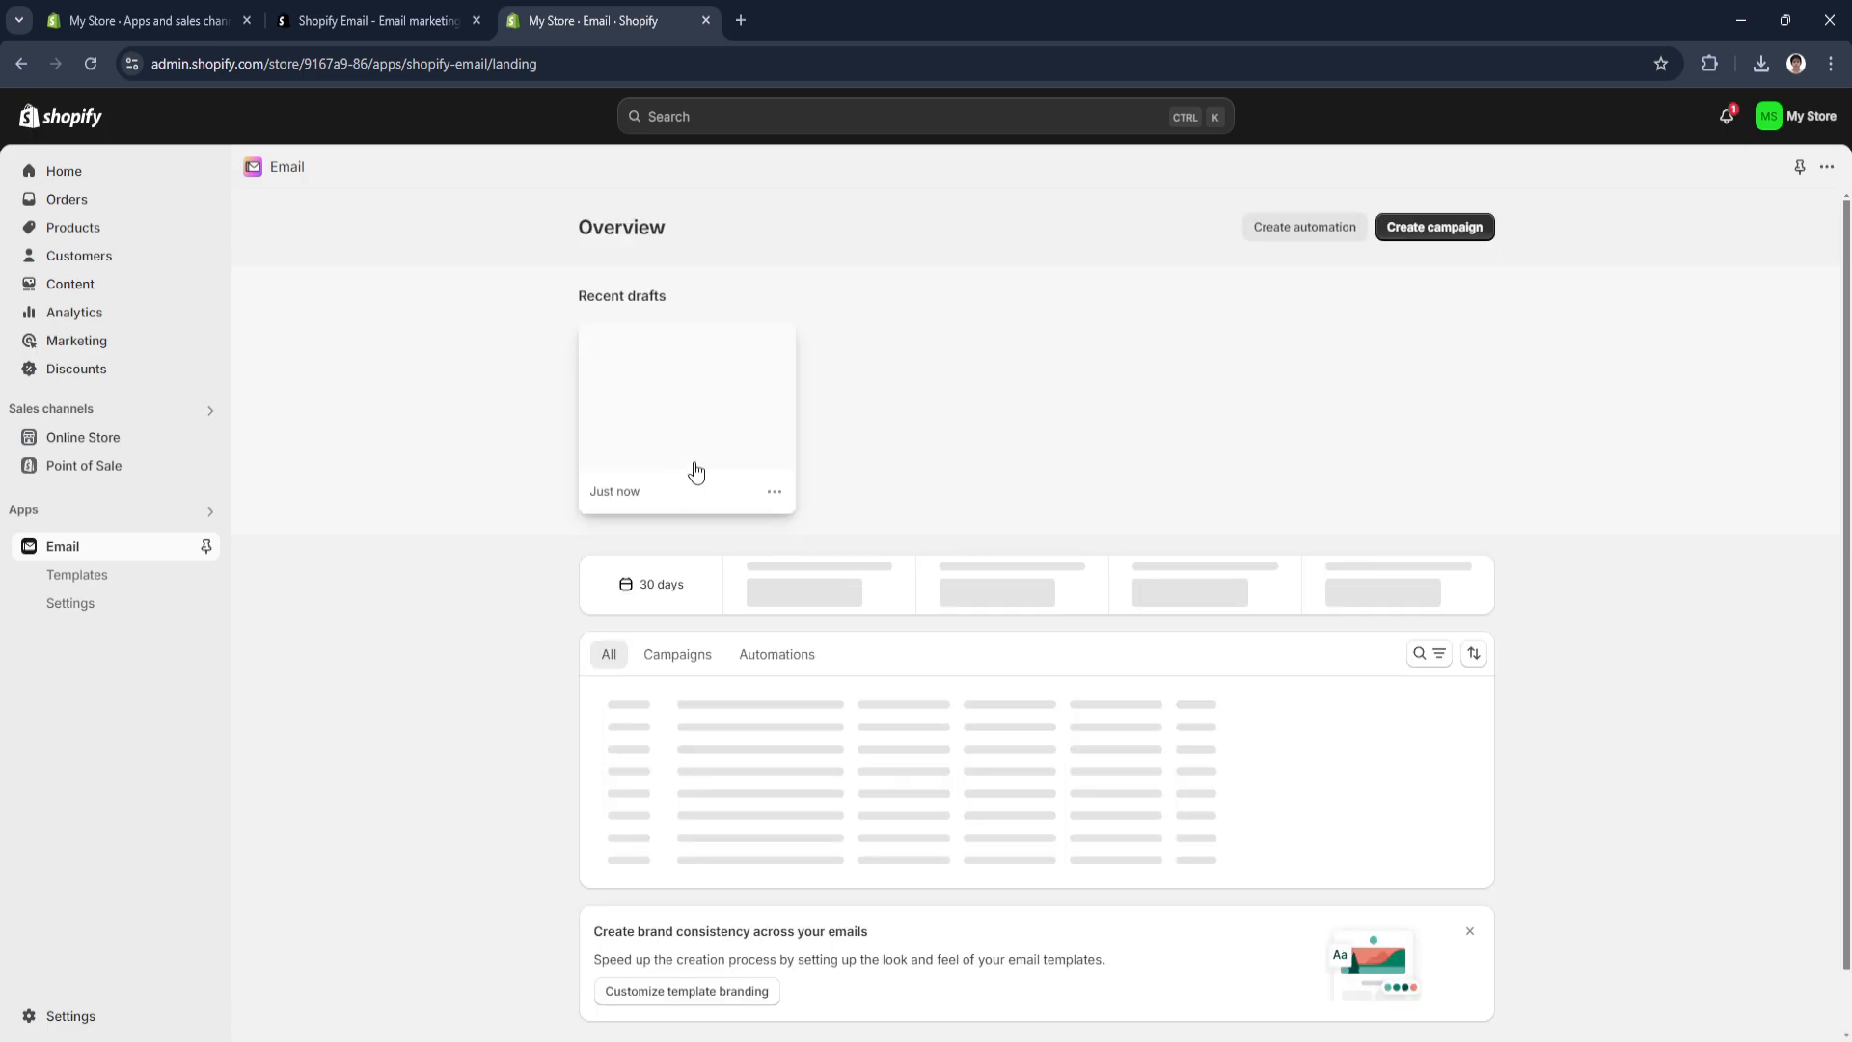
pyautogui.click(1444, 232)
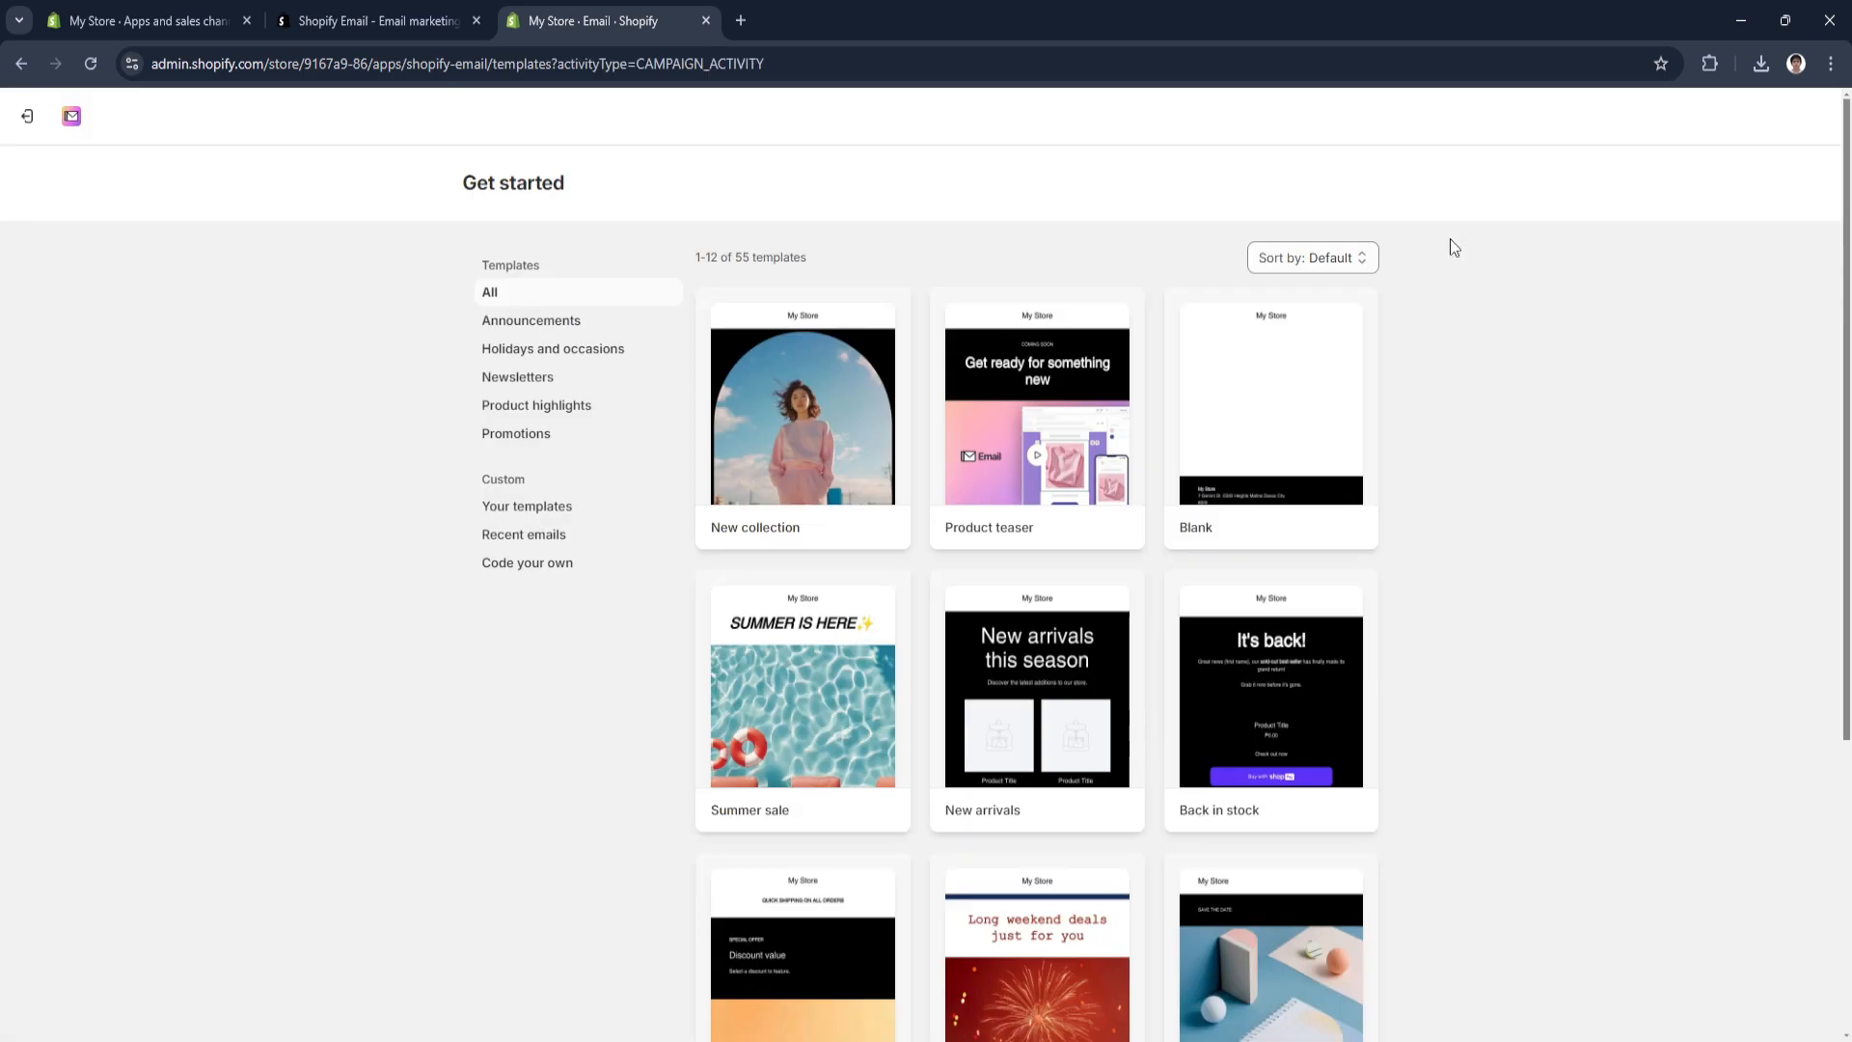
pyautogui.click(498, 351)
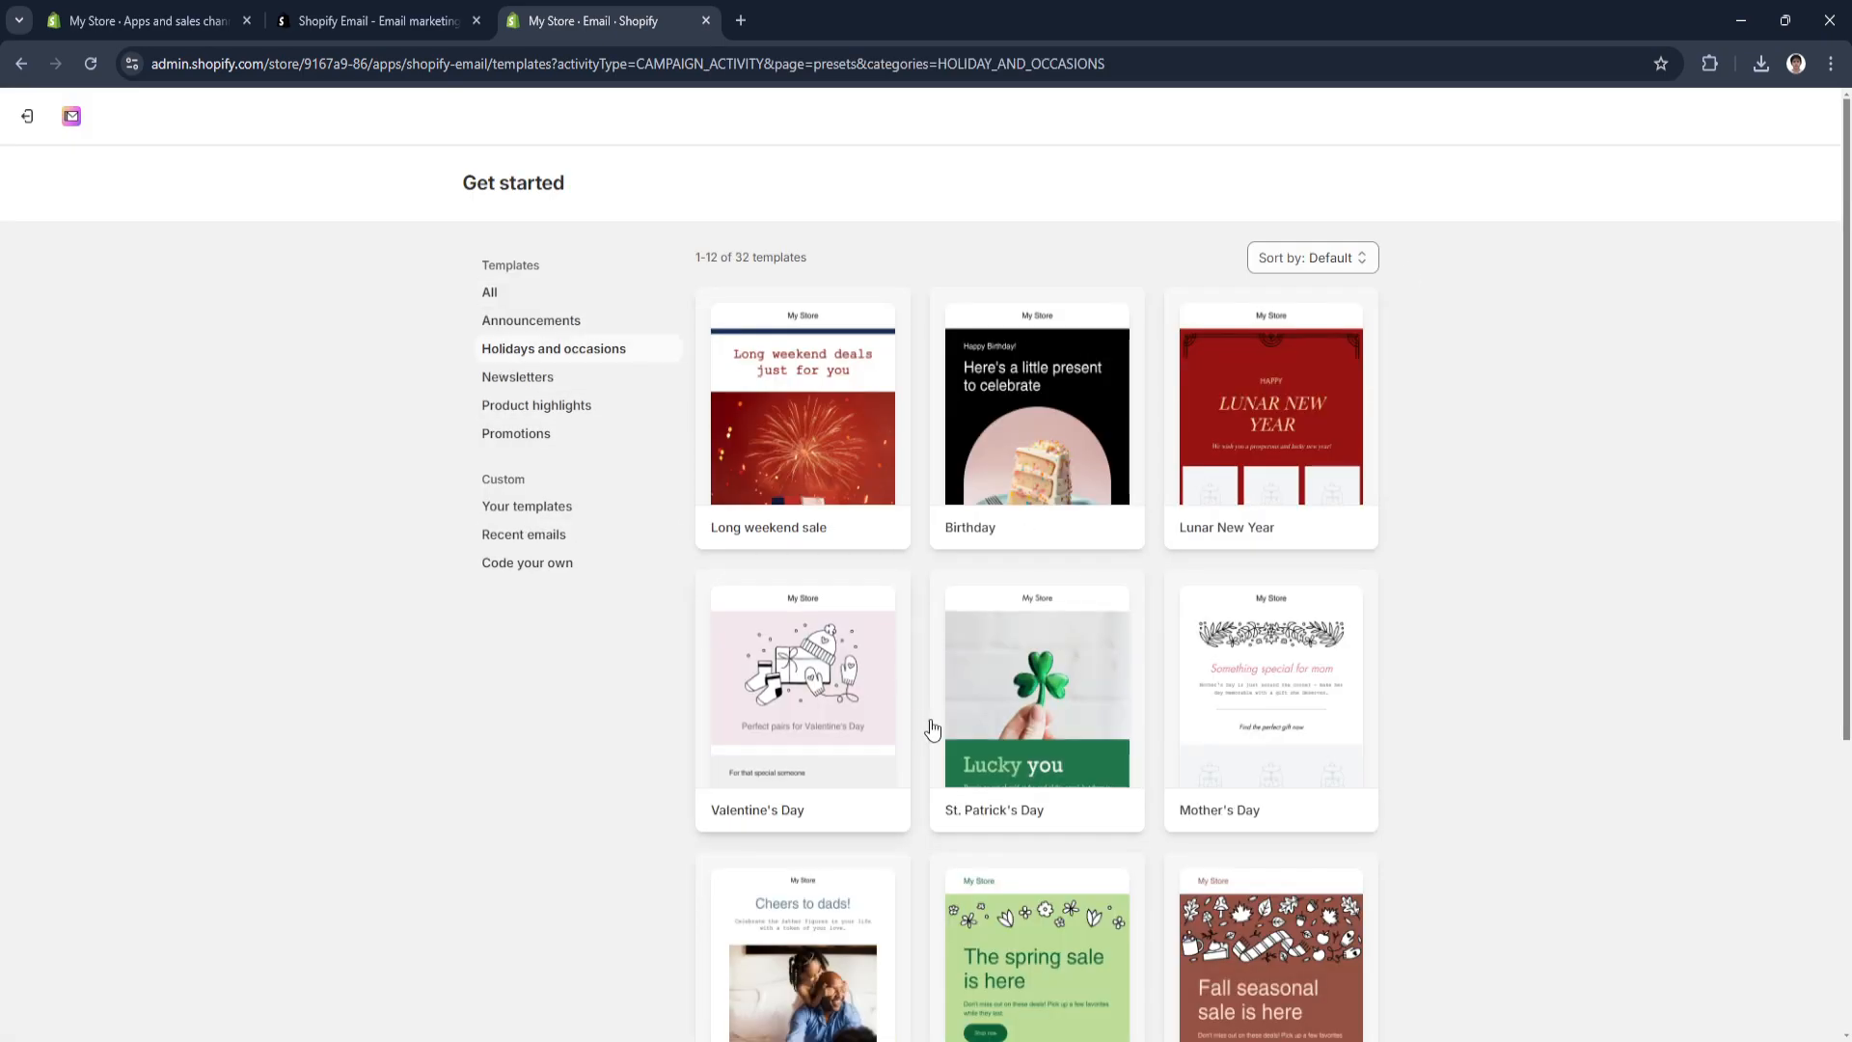
pyautogui.scroll(-4, 930, 726)
pyautogui.scroll(2, 512, 252)
# Browse the Product highlights and Announcements templates and create the email from the Event list announcement template.
pyautogui.click(512, 251)
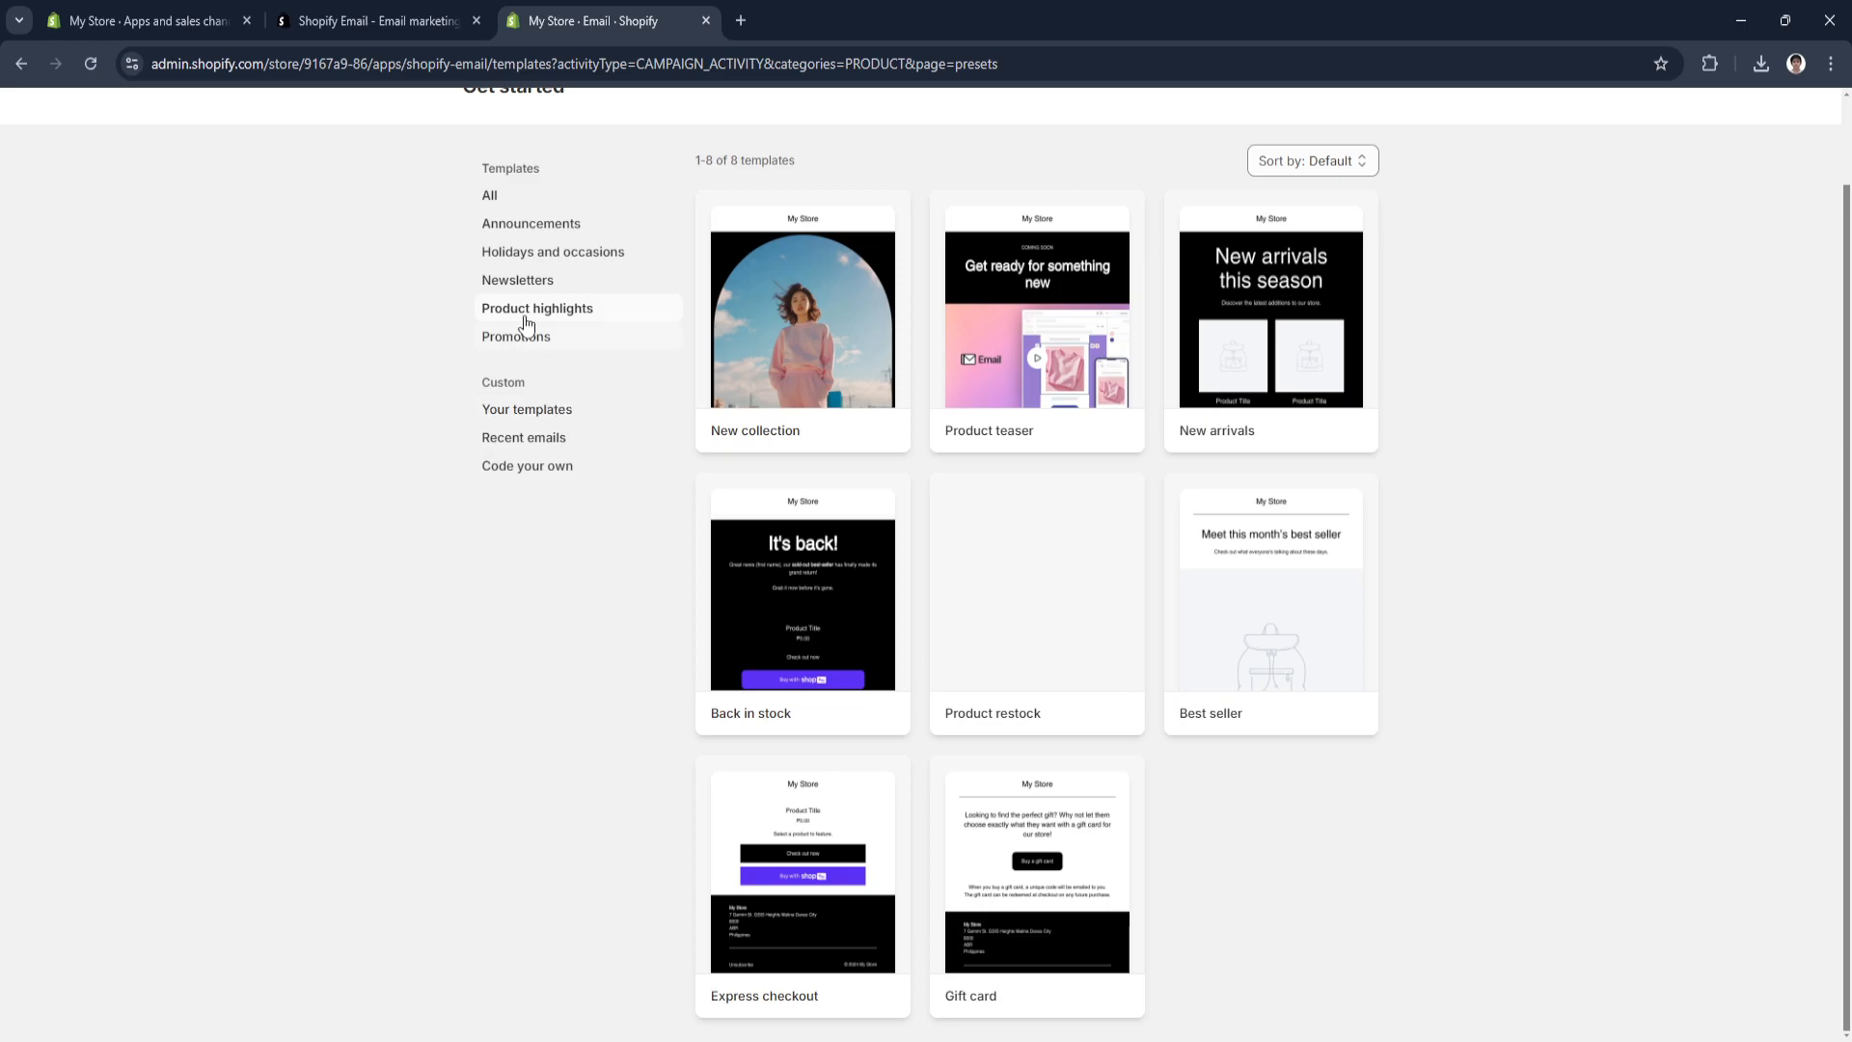
pyautogui.click(511, 226)
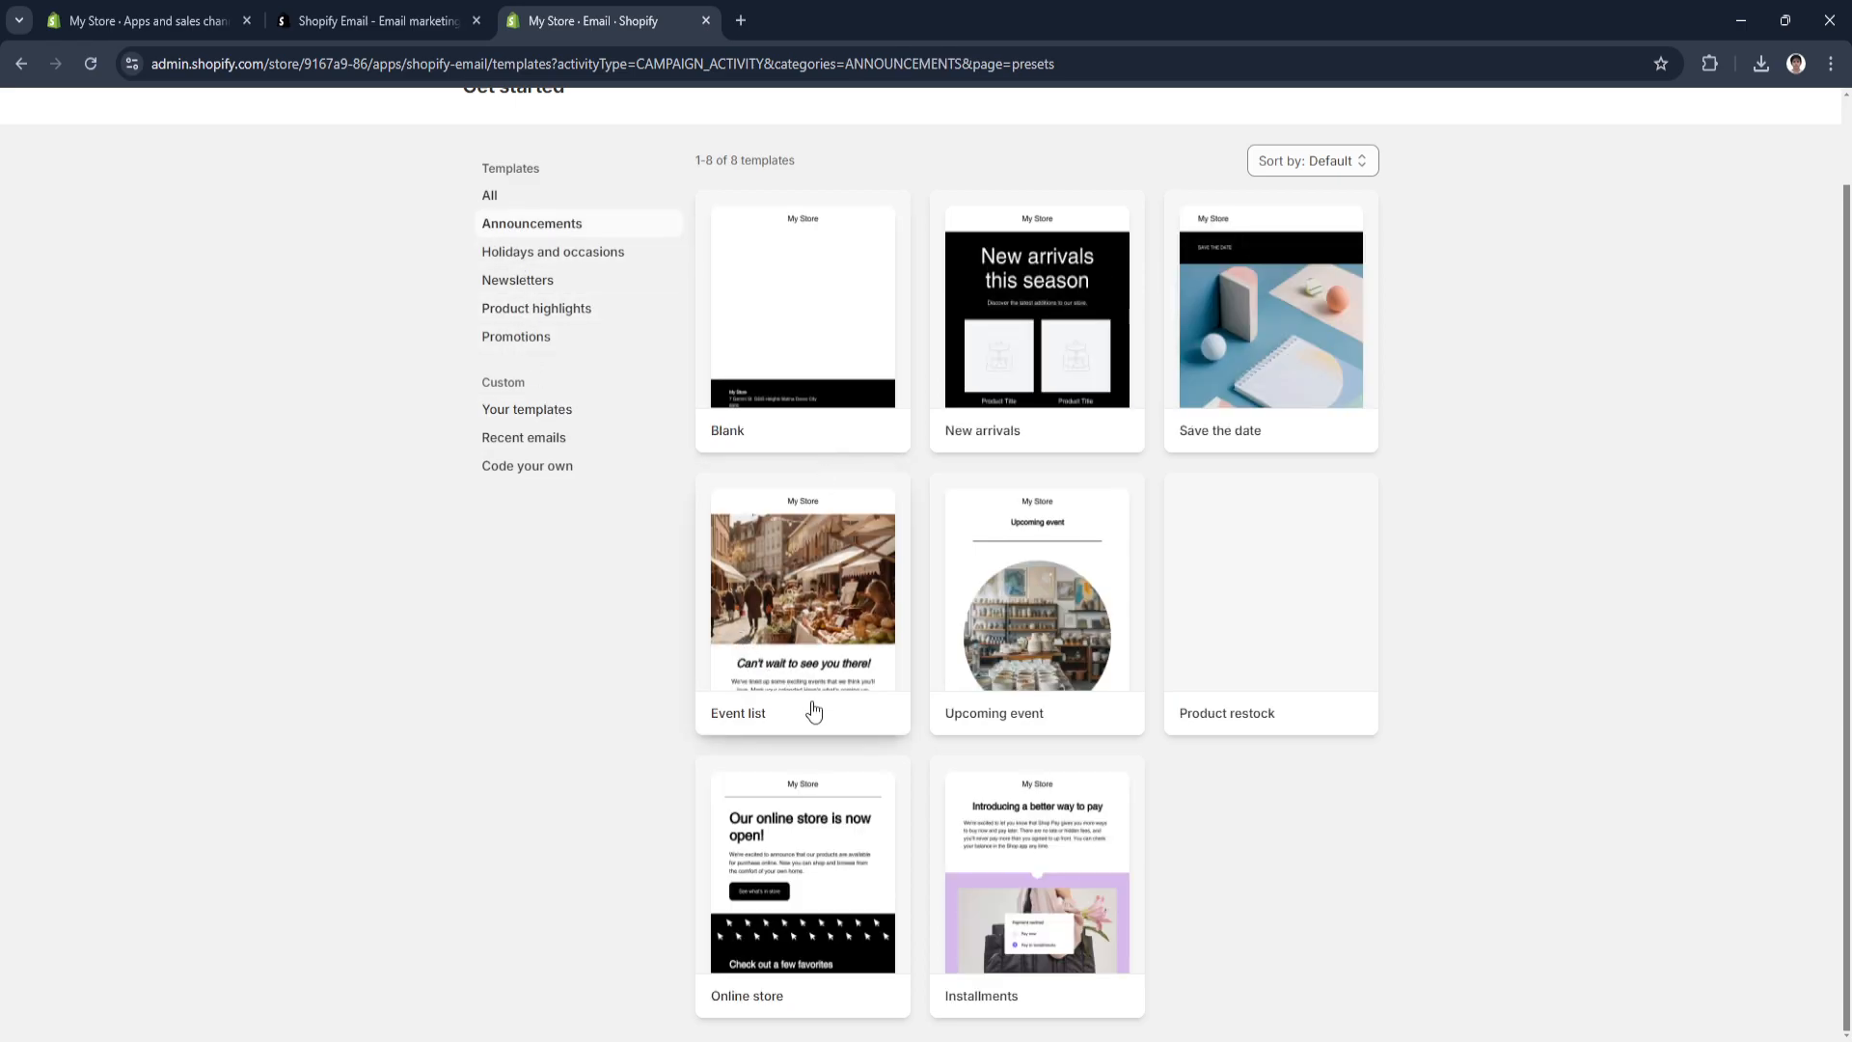
pyautogui.click(797, 576)
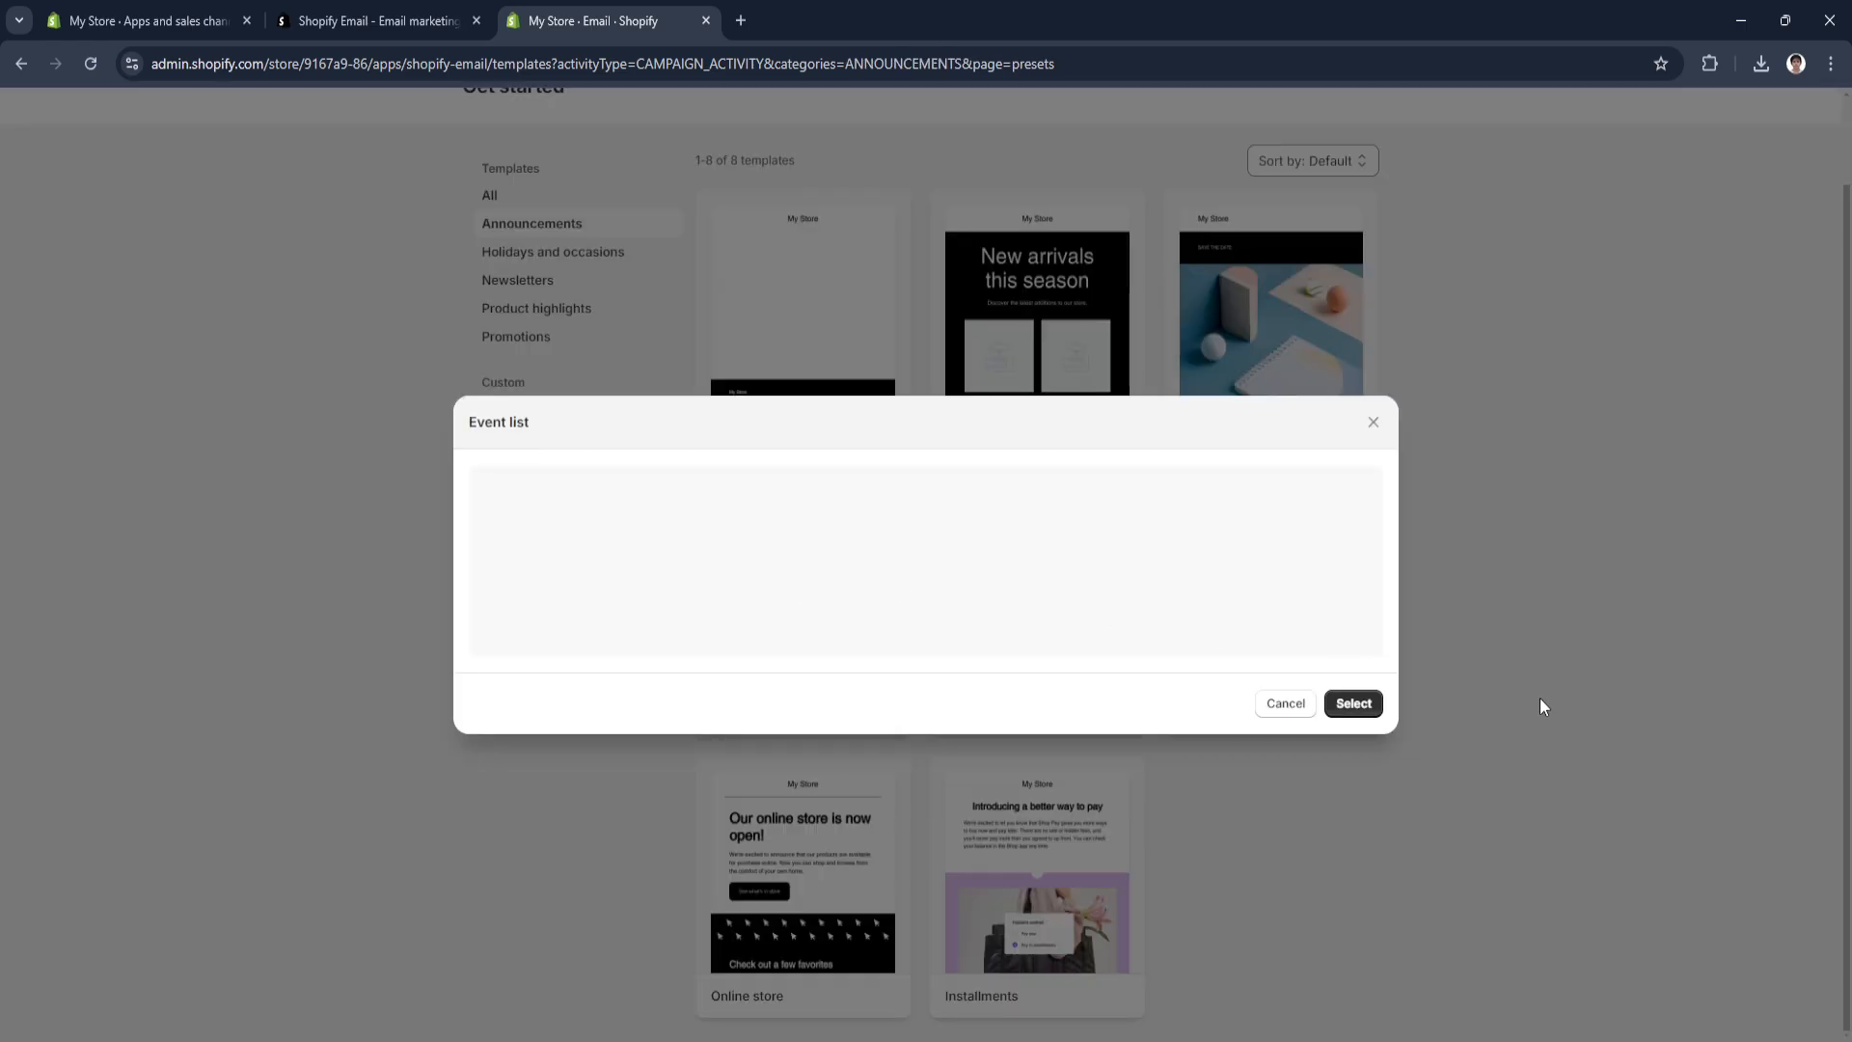
pyautogui.click(1374, 832)
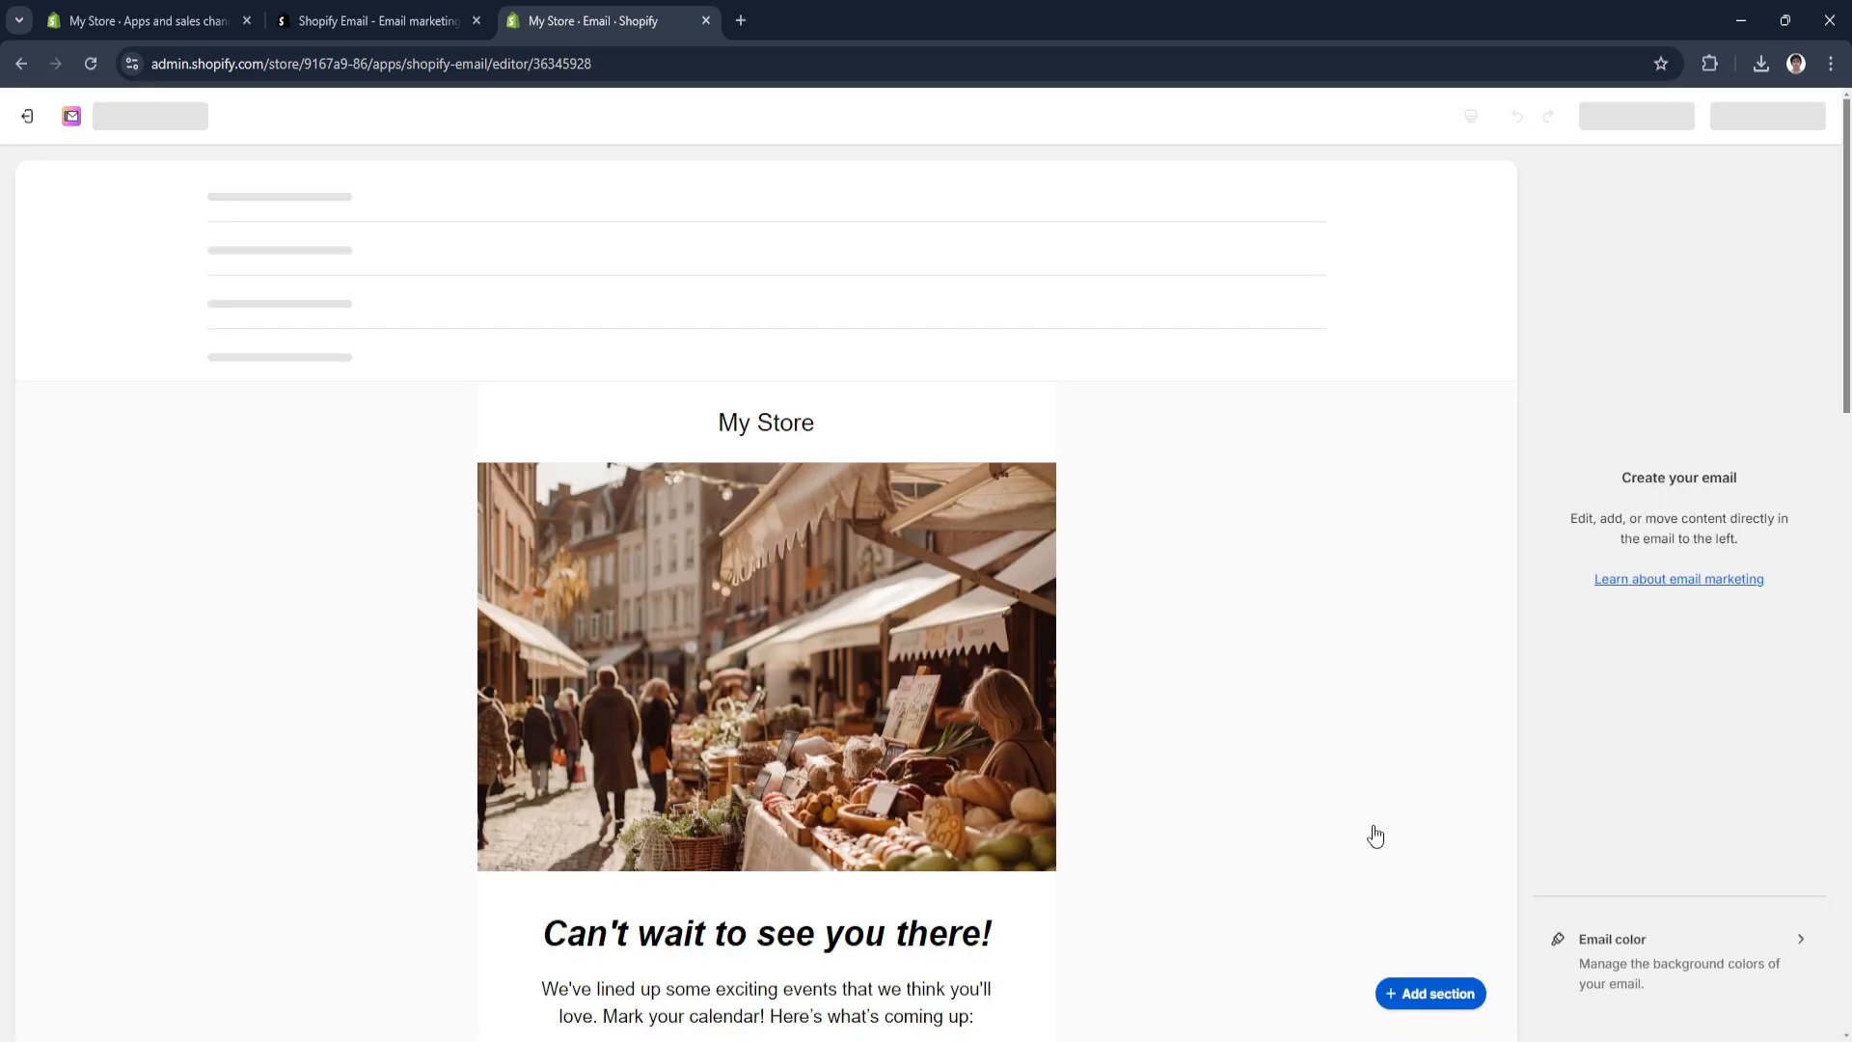
# Examine the Event list email's layout and its subject line and preview text fields.
pyautogui.scroll(-10, 652, 796)
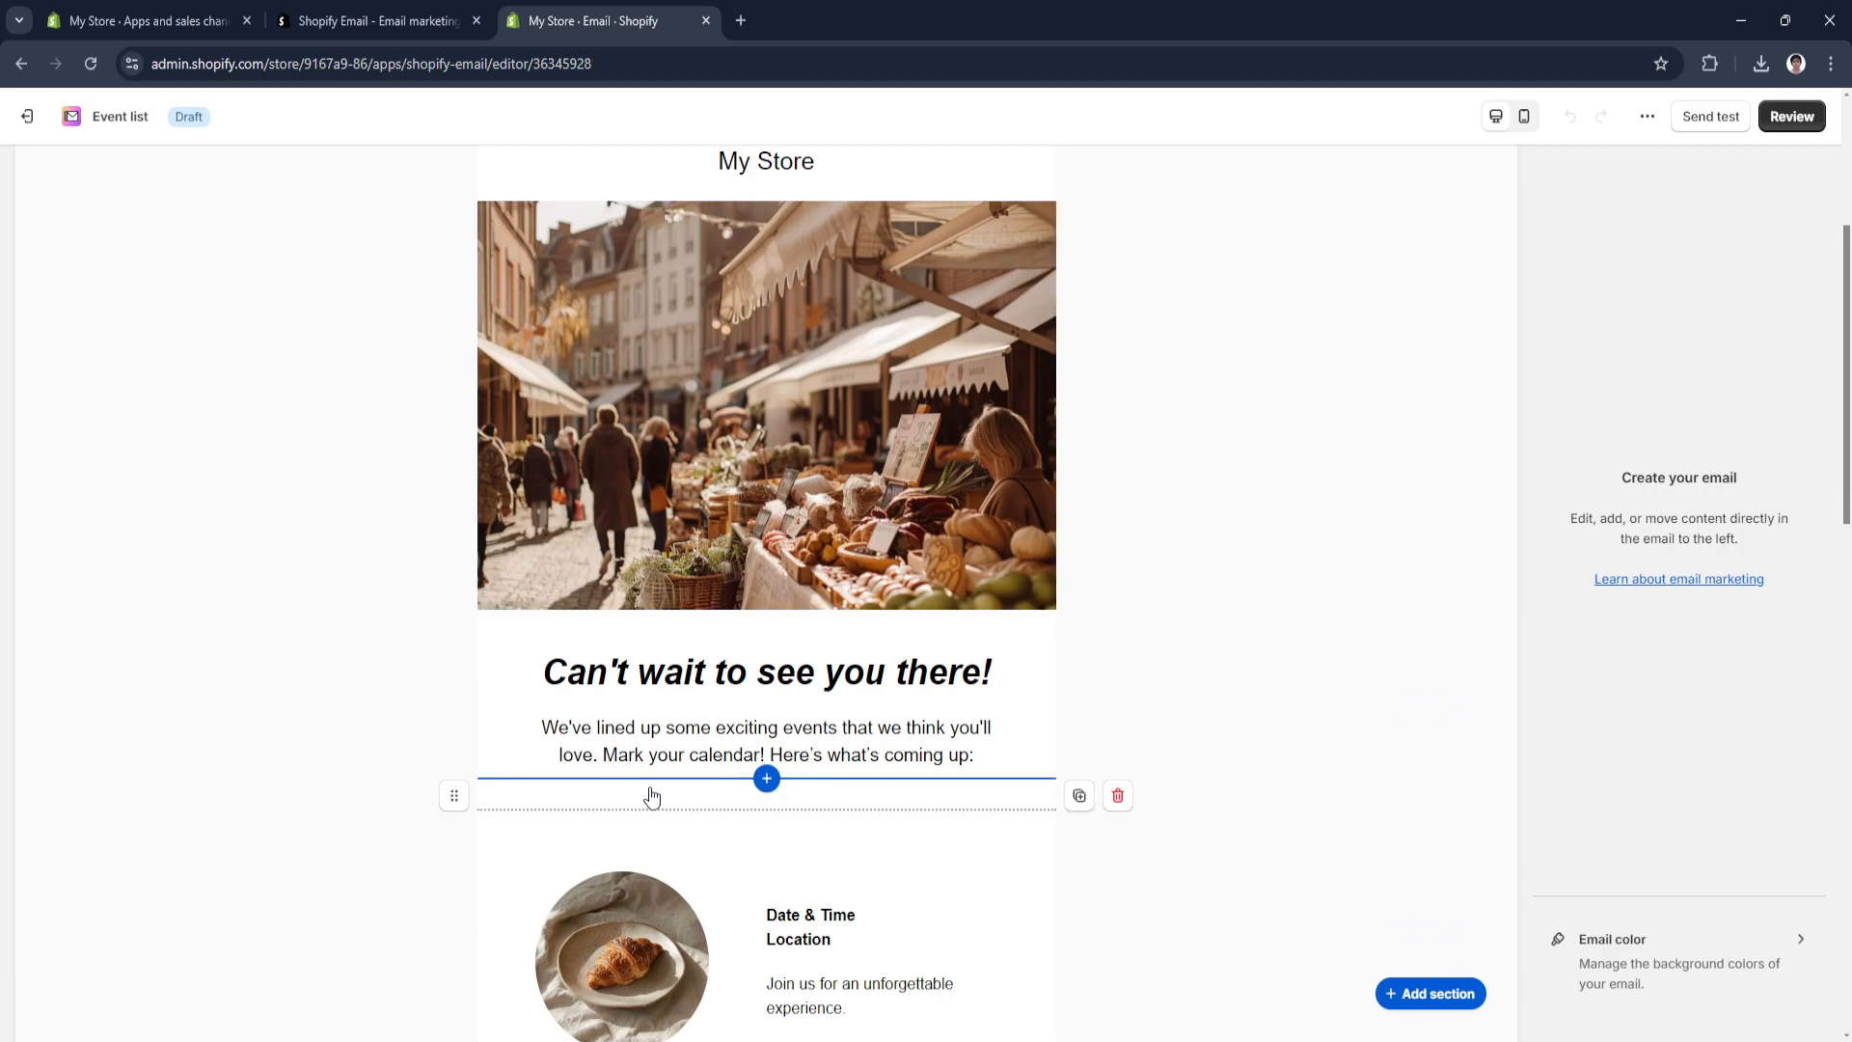
pyautogui.scroll(-11, 652, 796)
pyautogui.scroll(4, 649, 790)
pyautogui.scroll(15, 646, 781)
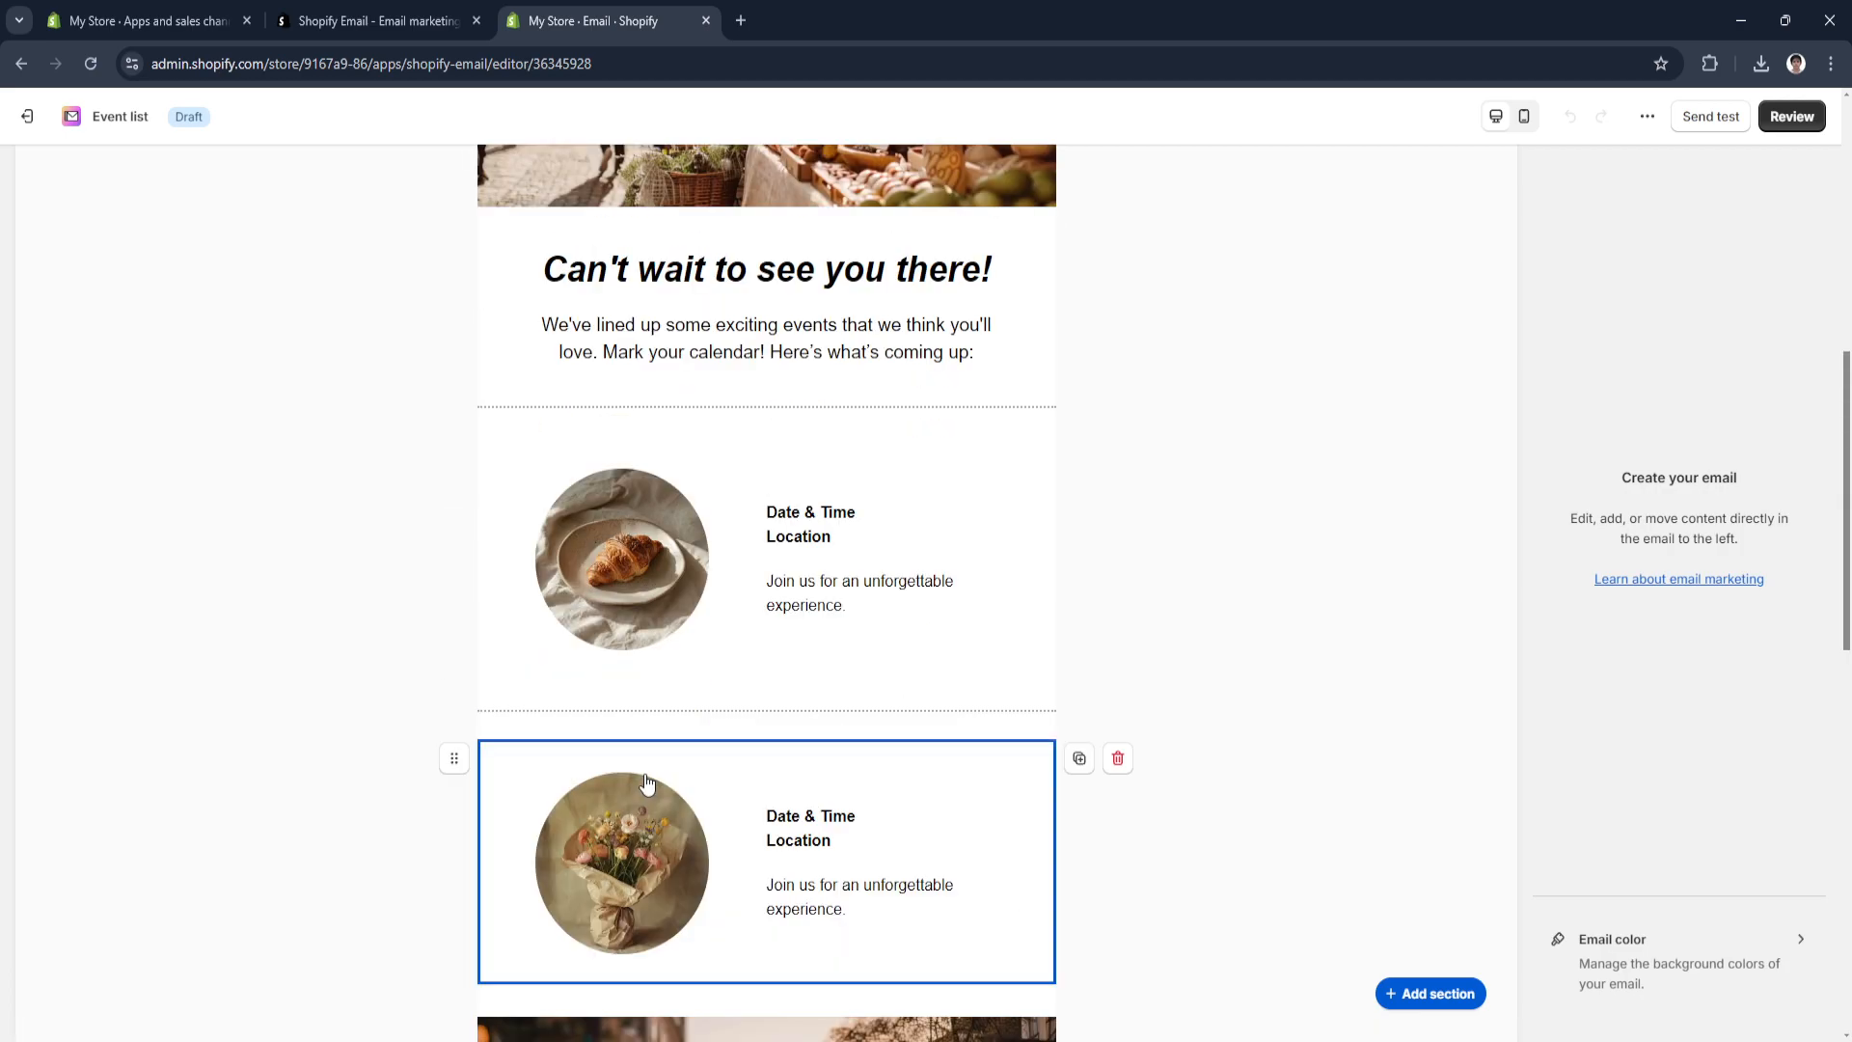
pyautogui.scroll(5, 644, 779)
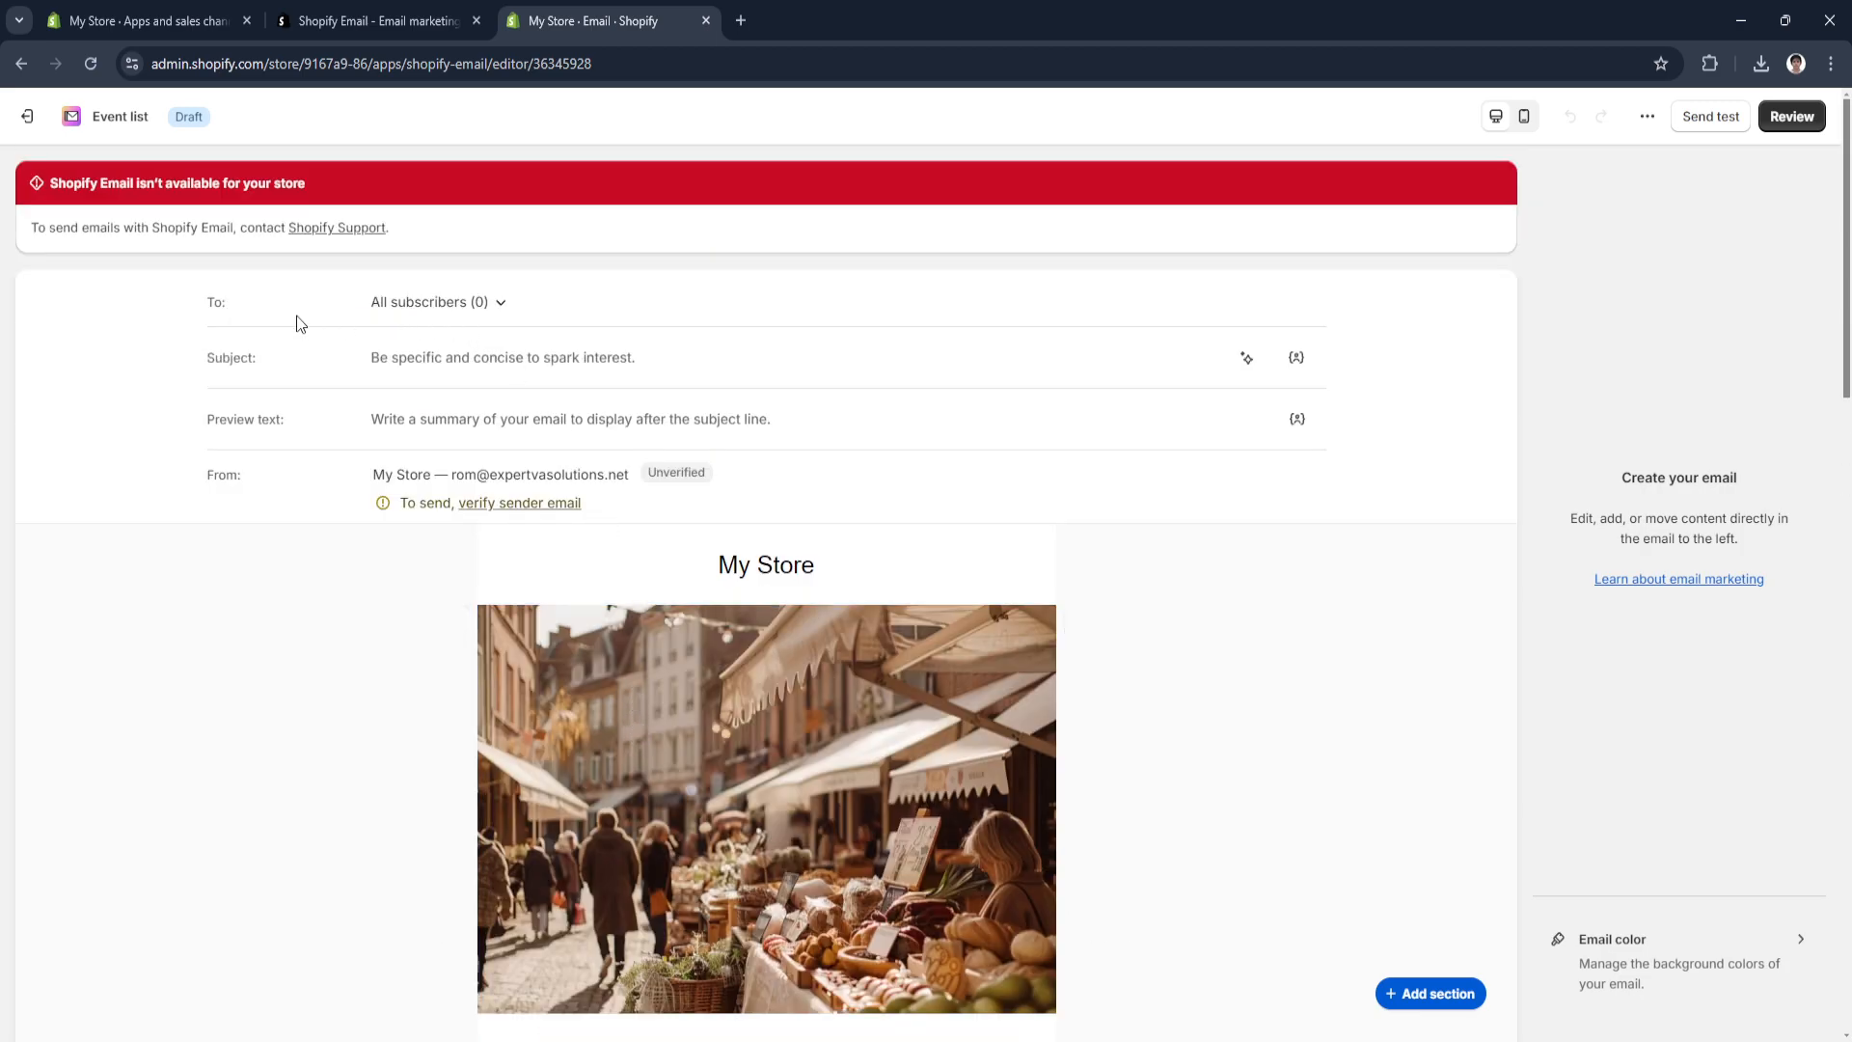
pyautogui.click(470, 363)
pyautogui.click(488, 425)
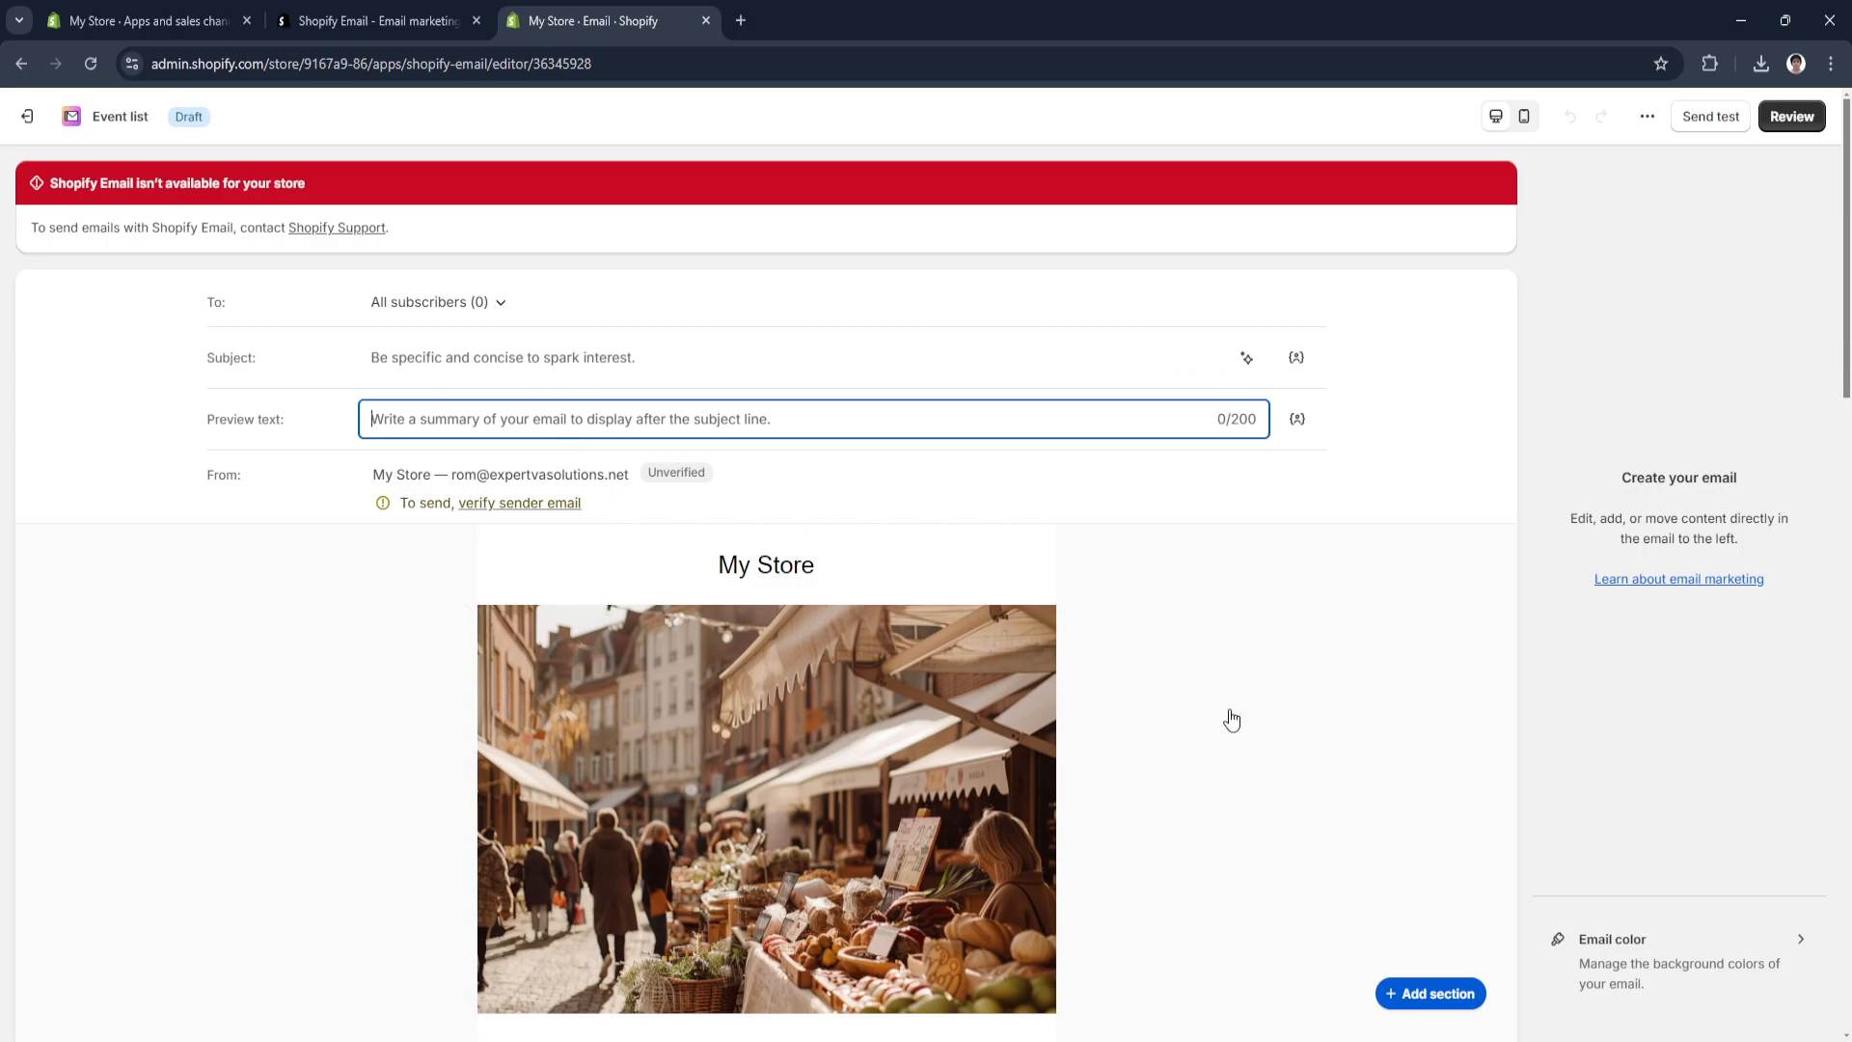
# Examine the Event list email's event entries, market image section and closing text, including the email color and section settings.
pyautogui.click(1228, 719)
pyautogui.scroll(-7, 1230, 720)
pyautogui.scroll(-12, 1244, 742)
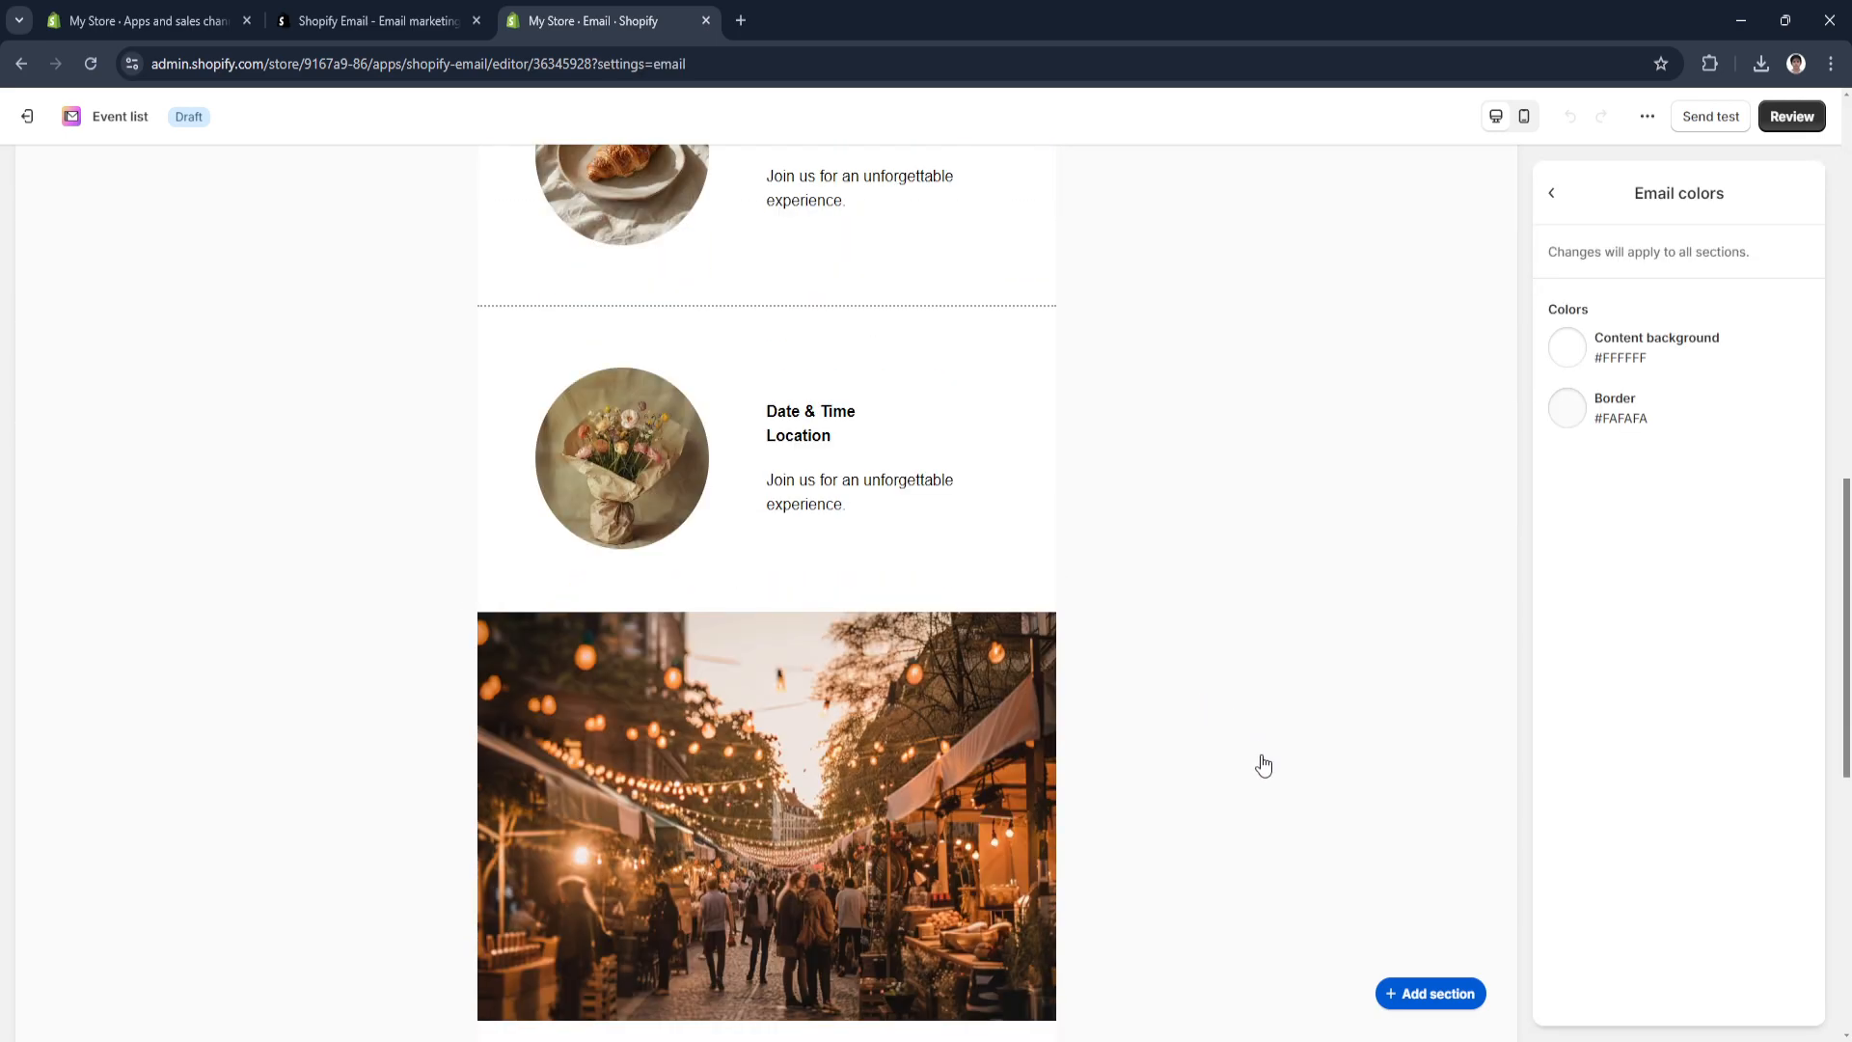
pyautogui.scroll(4, 1208, 861)
pyautogui.click(777, 514)
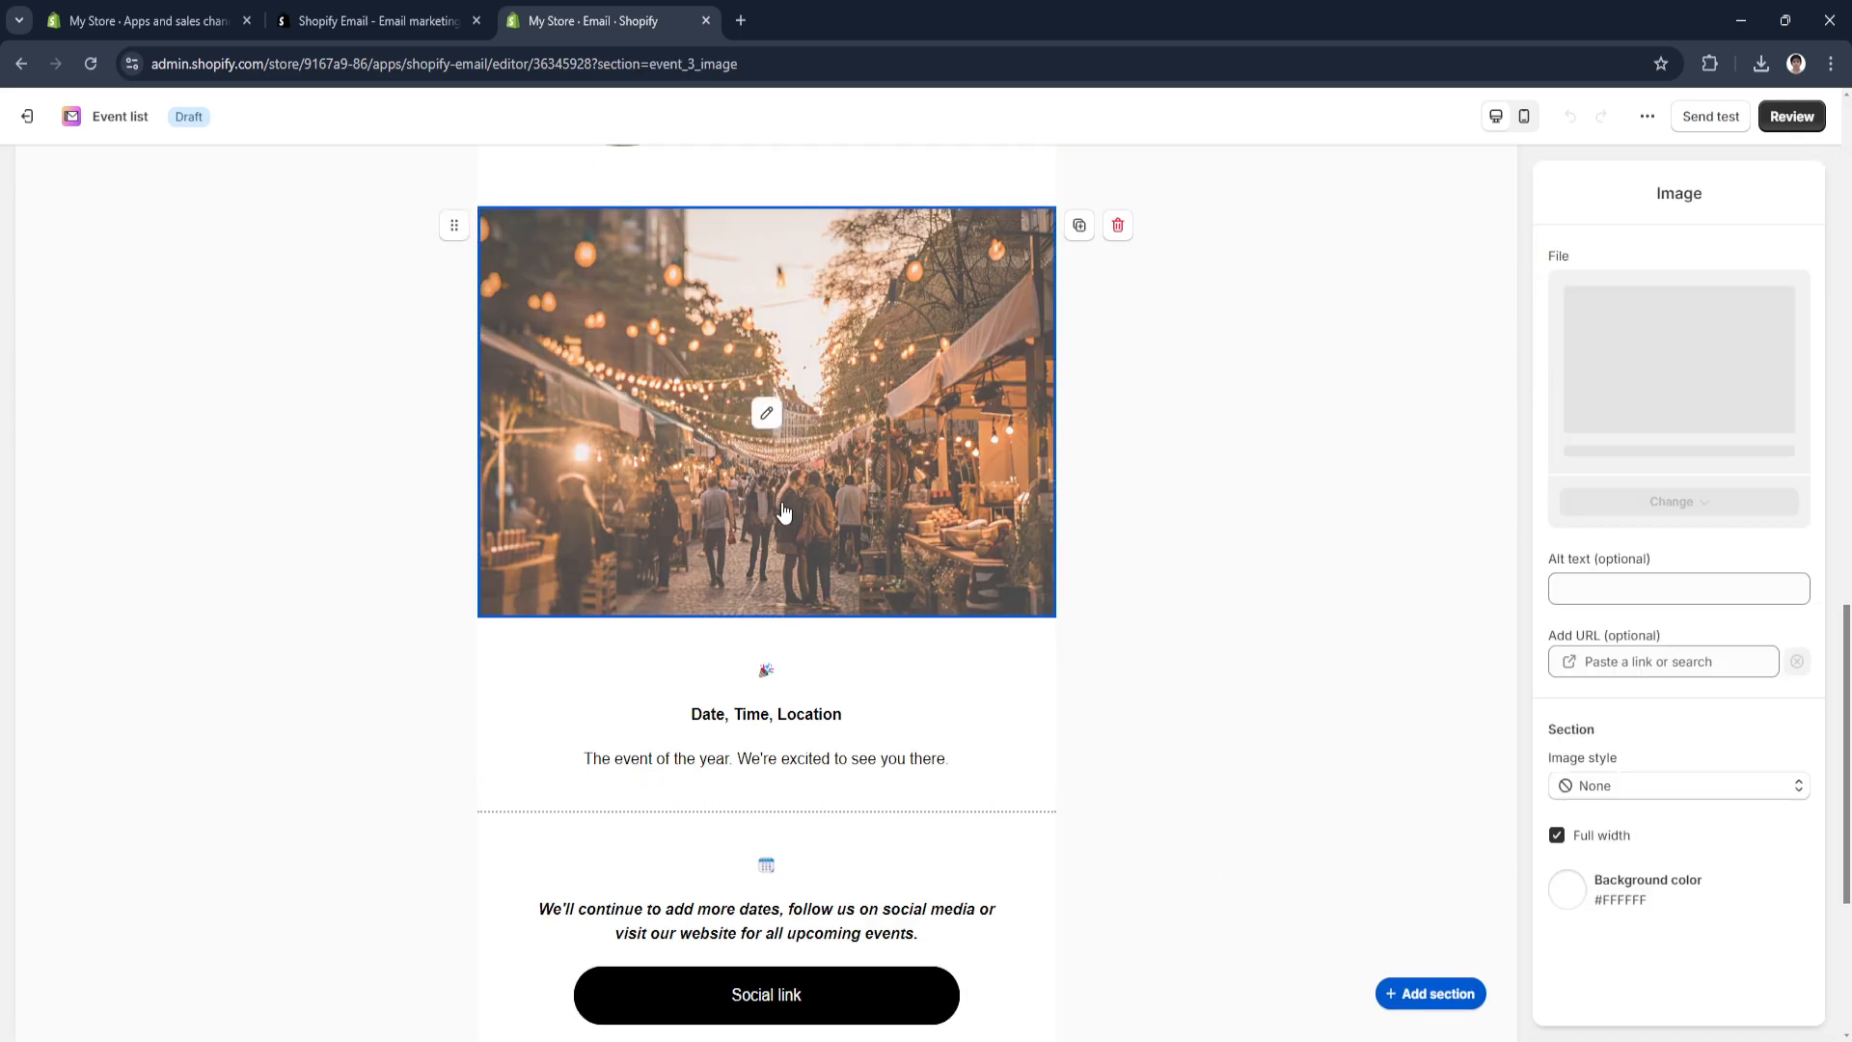
pyautogui.scroll(4, 777, 516)
pyautogui.scroll(-2, 1340, 915)
pyautogui.scroll(-2, 1377, 984)
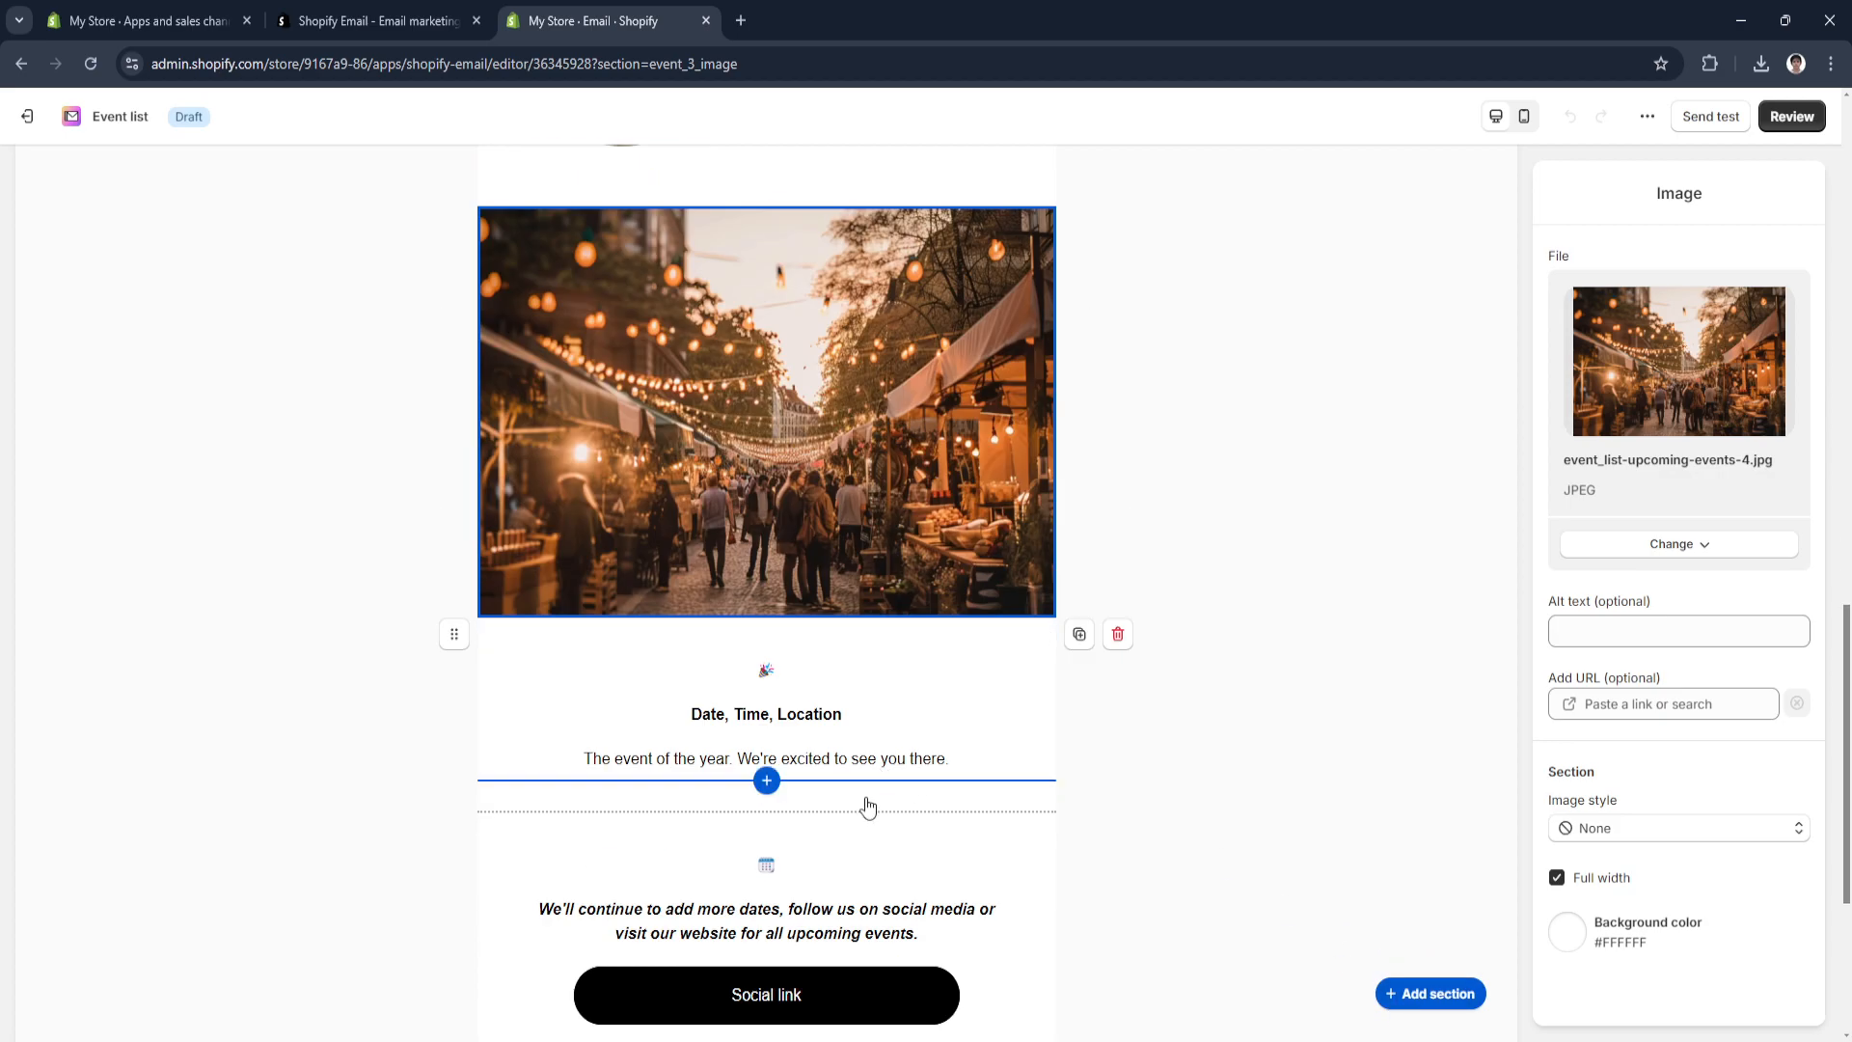
pyautogui.click(873, 853)
# Add a Product section to the end of the email featuring the Jacket Men's American Retro Waterproof.
pyautogui.click(1417, 997)
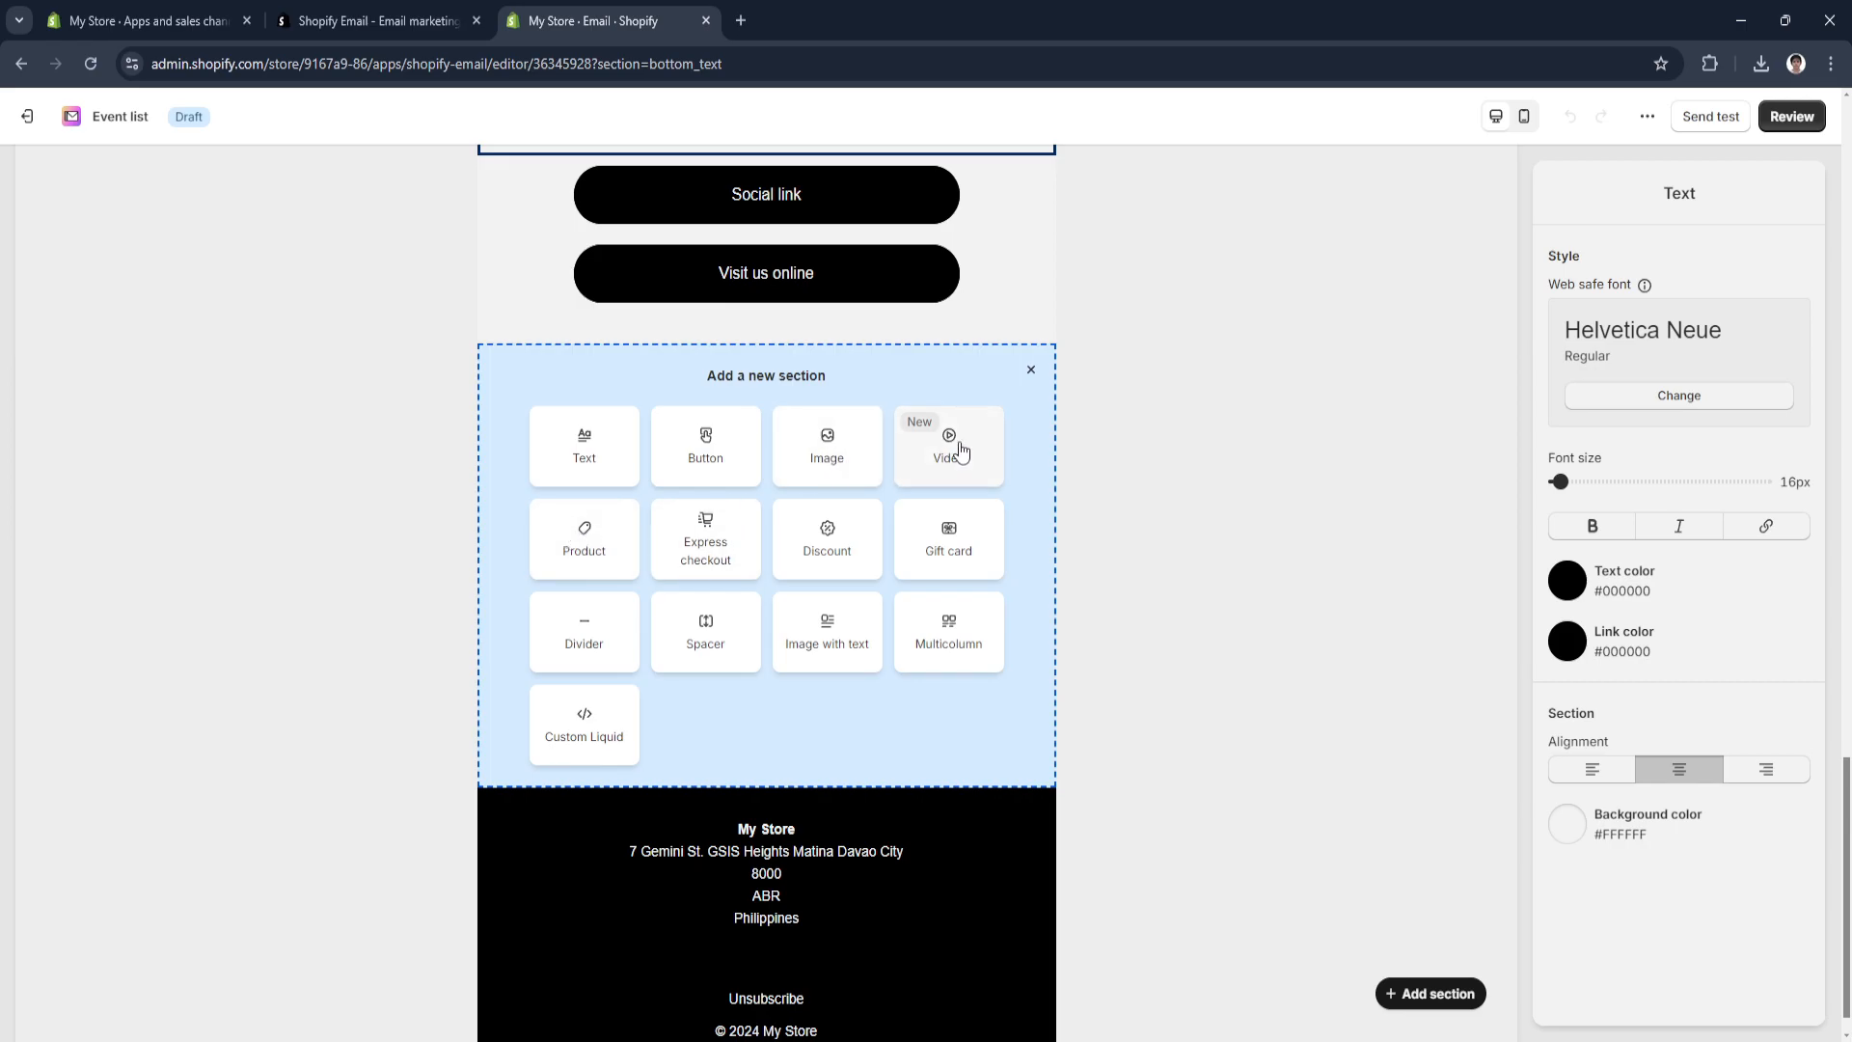
pyautogui.click(598, 544)
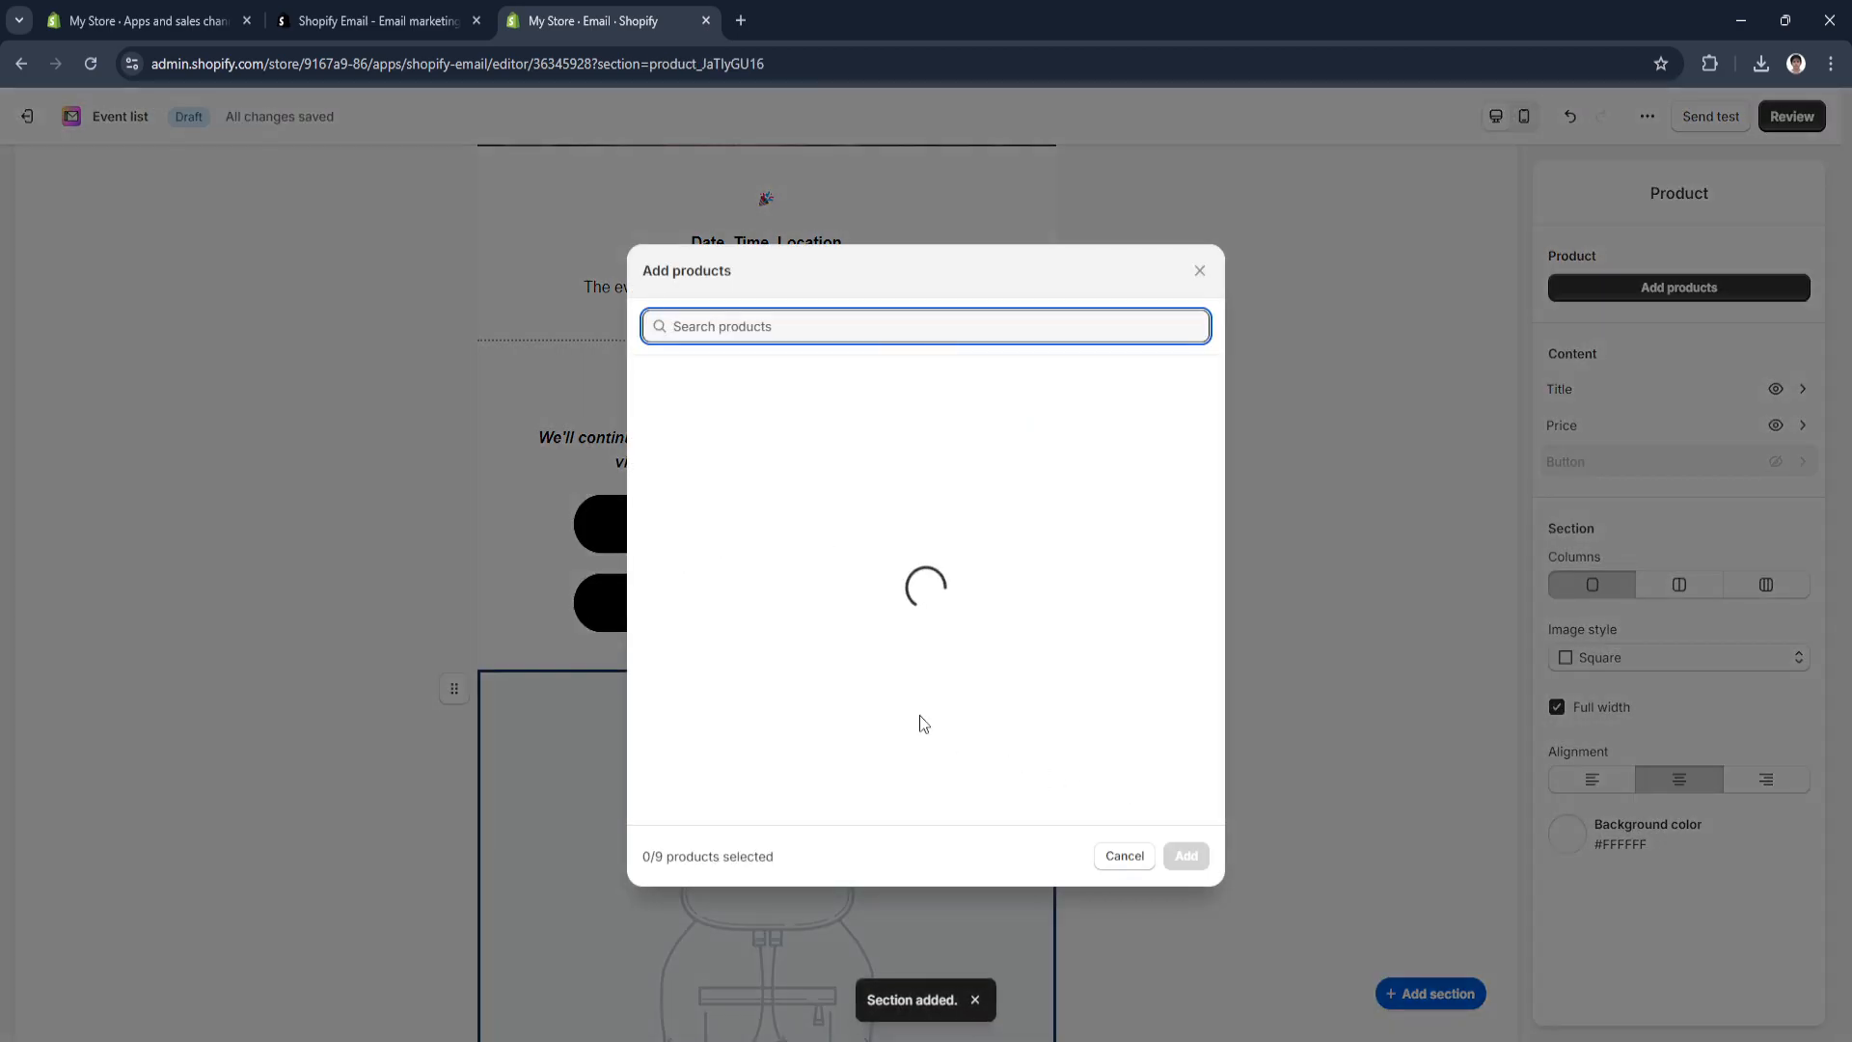
pyautogui.click(650, 498)
pyautogui.click(1186, 855)
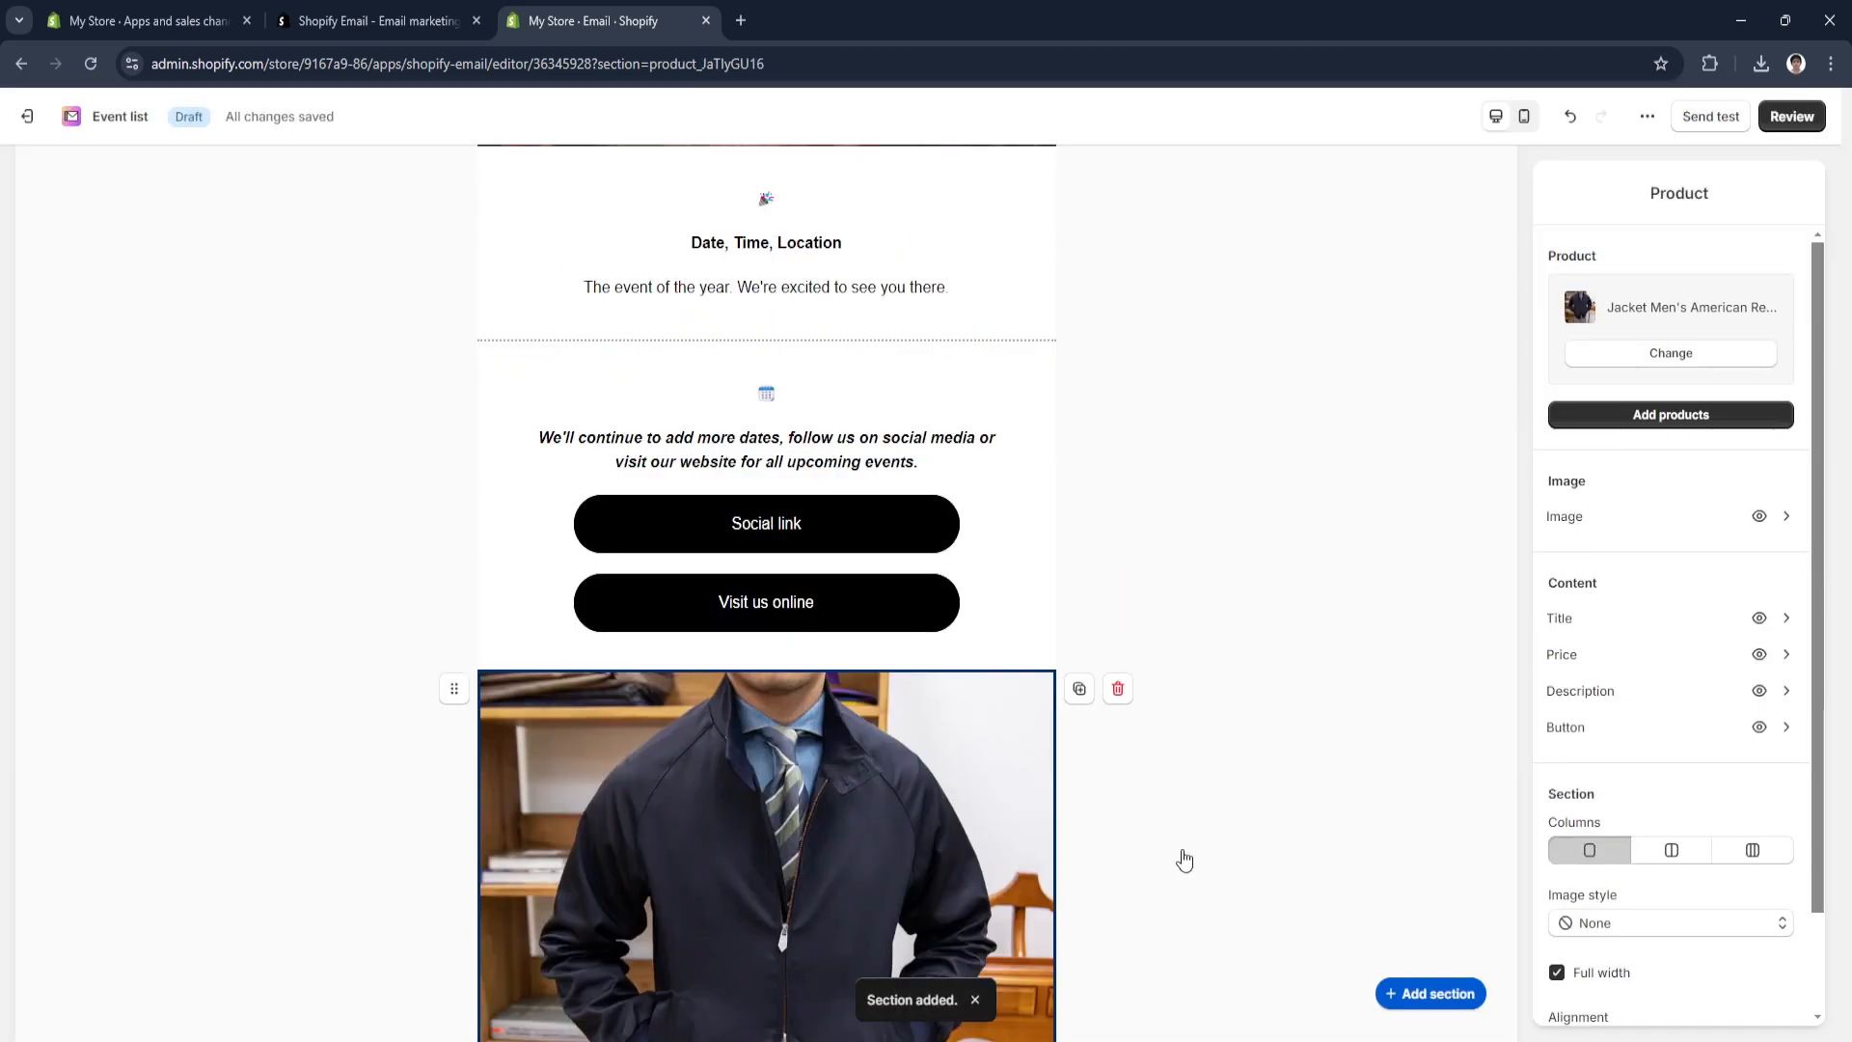
# Add an Express checkout section below the product section for the Jacket Men's American Retro Waterproof.
pyautogui.scroll(-5, 1184, 859)
pyautogui.click(1427, 993)
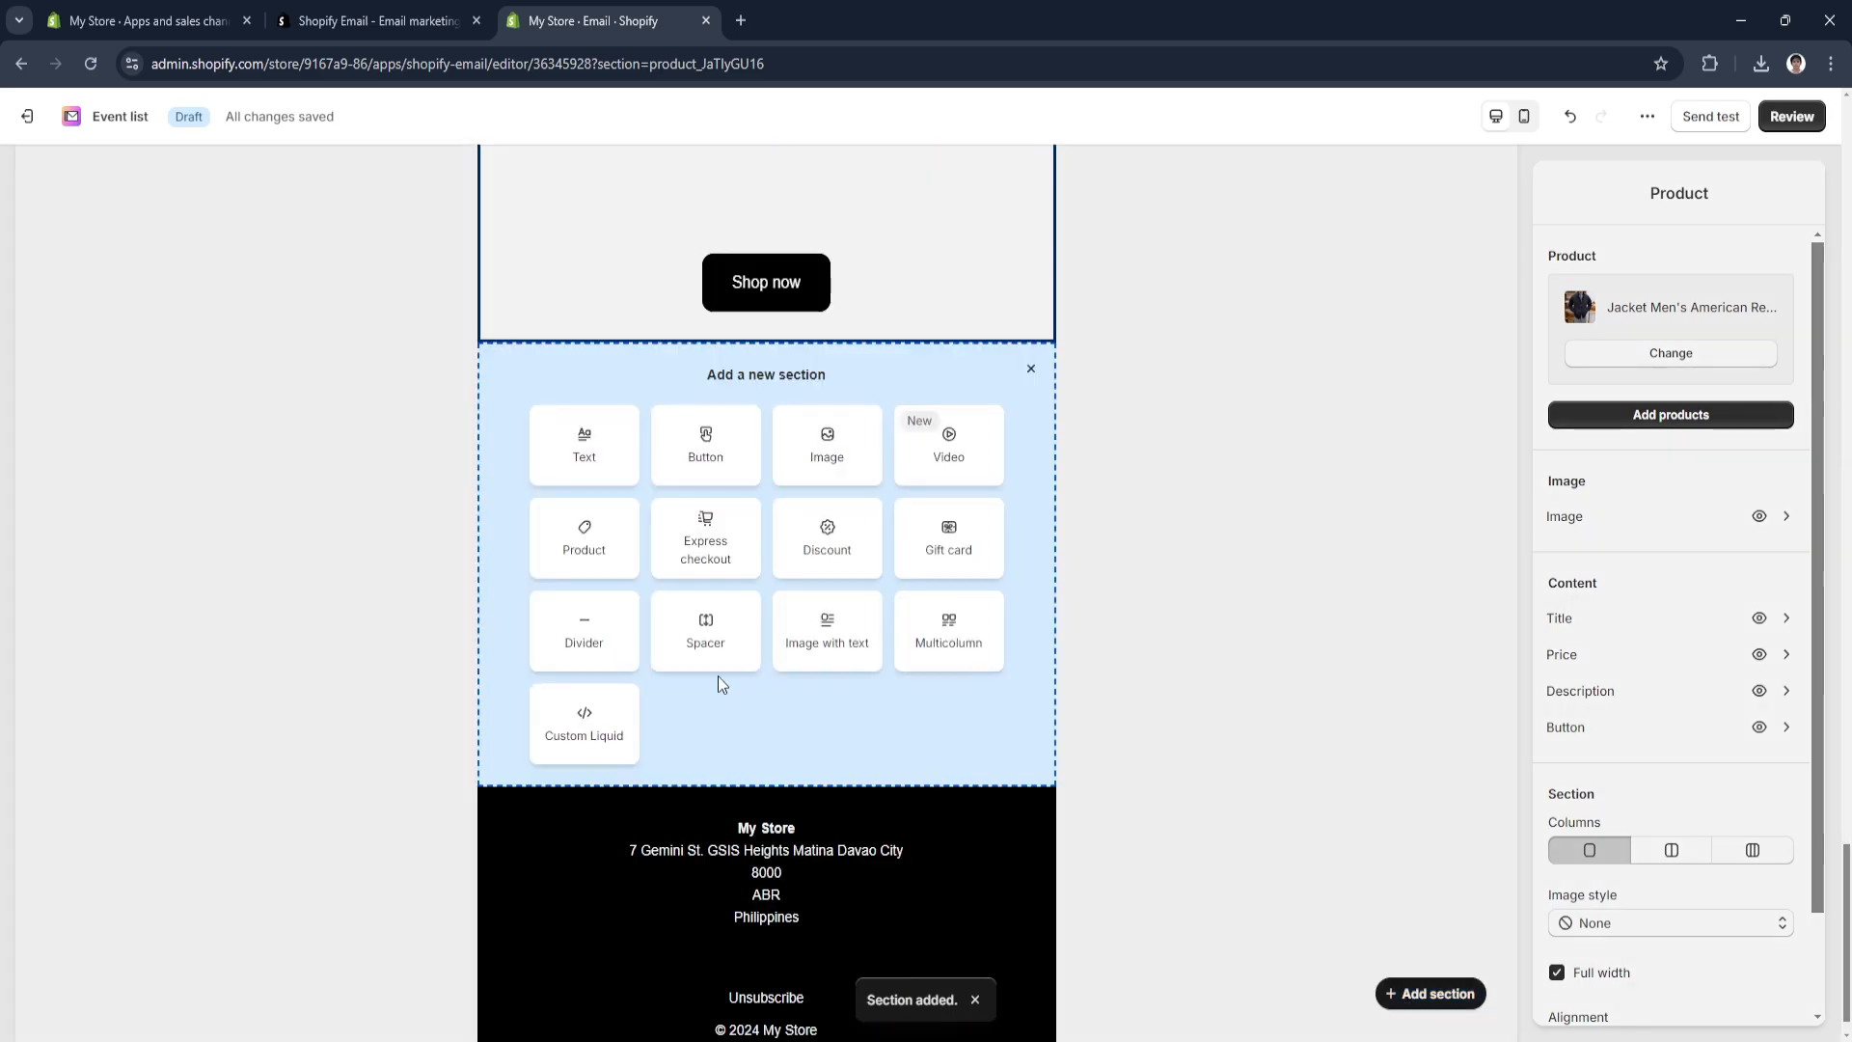
pyautogui.click(705, 564)
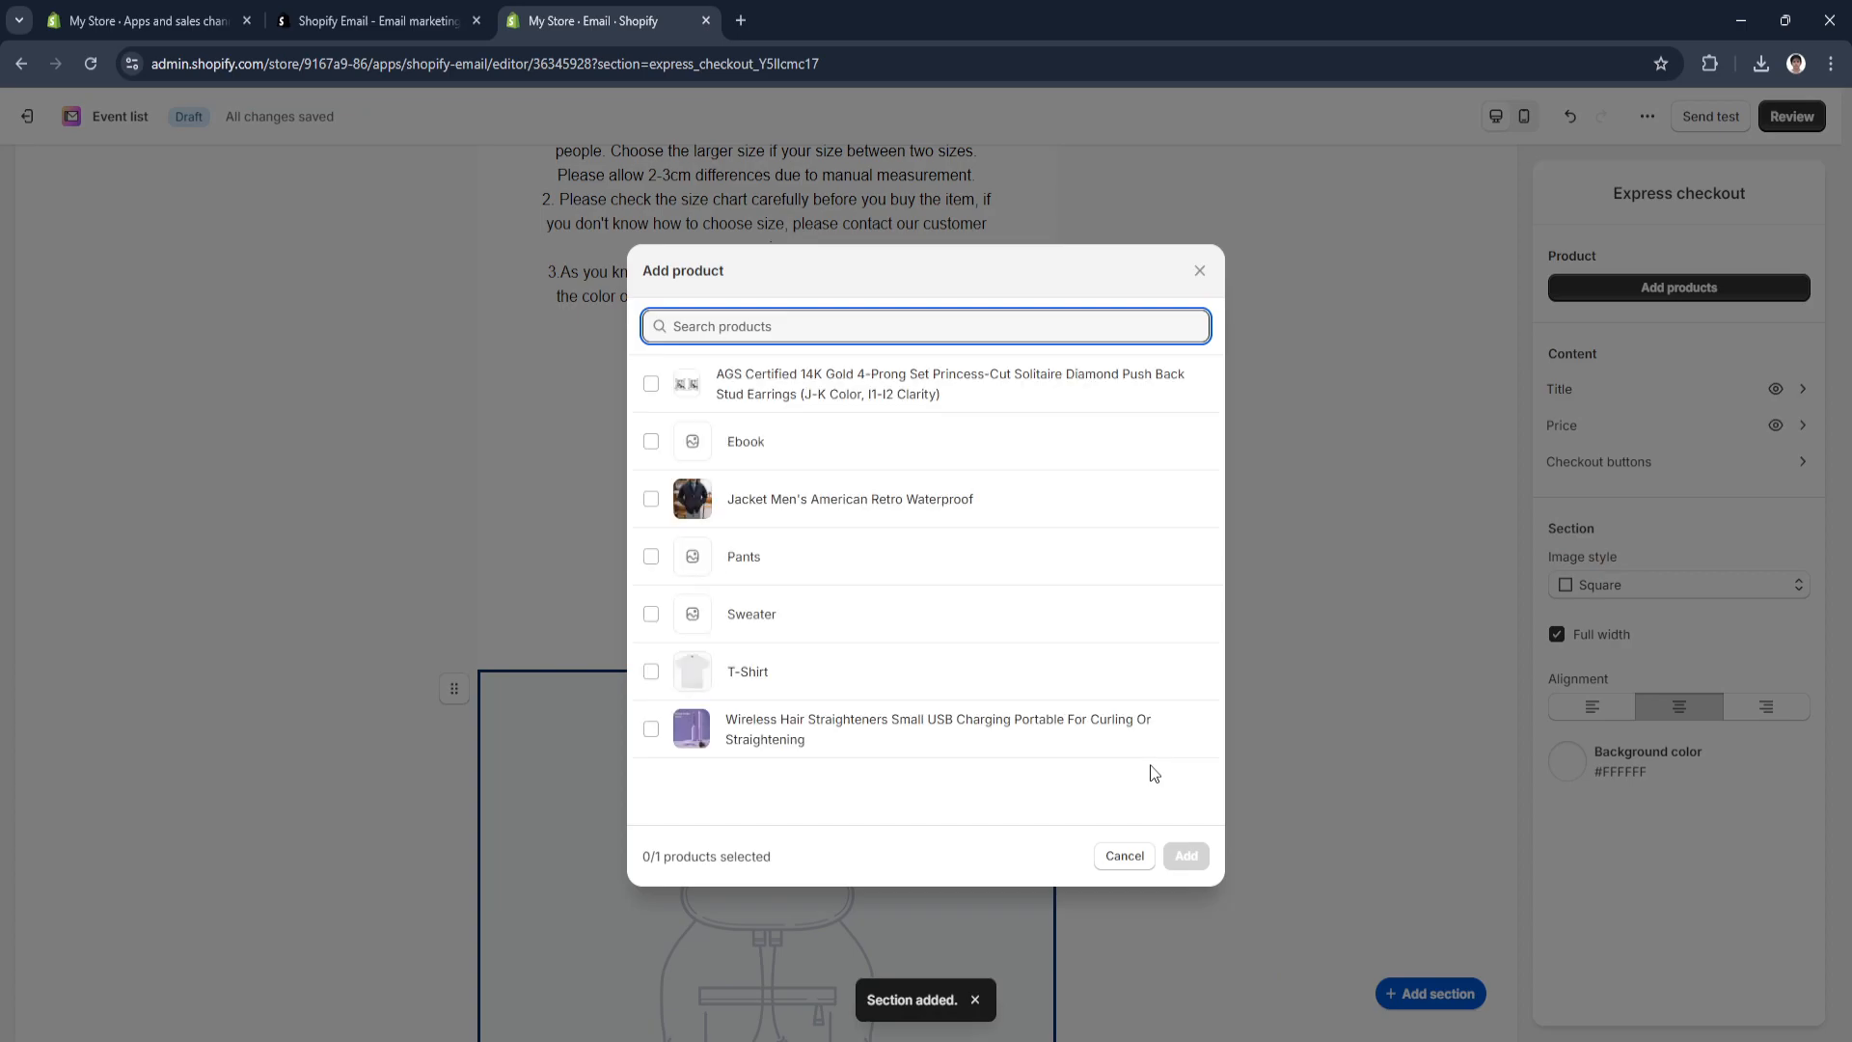
pyautogui.click(651, 497)
pyautogui.click(1185, 856)
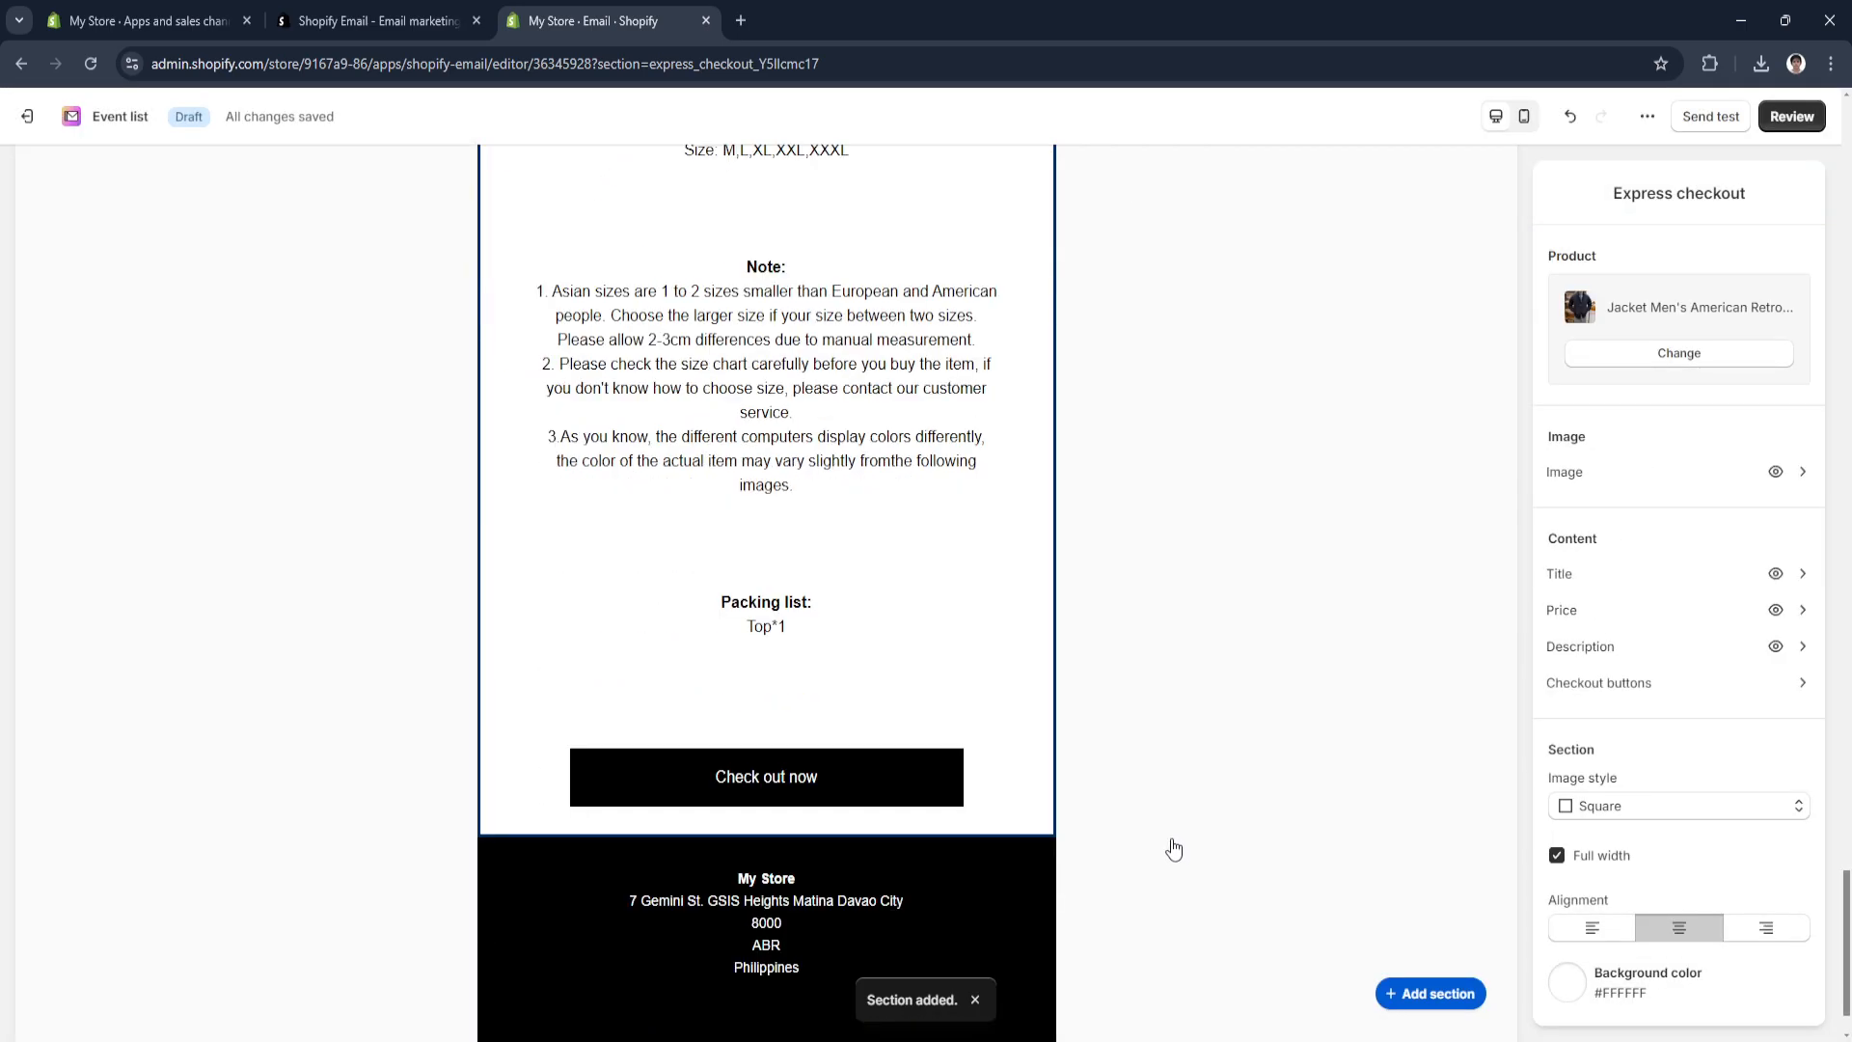
# Compare the express checkout section and its checkout button with the regular product section above it.
pyautogui.scroll(10, 1109, 820)
pyautogui.scroll(3, 965, 820)
pyautogui.scroll(-12, 926, 791)
pyautogui.scroll(3, 849, 772)
pyautogui.scroll(-3, 837, 772)
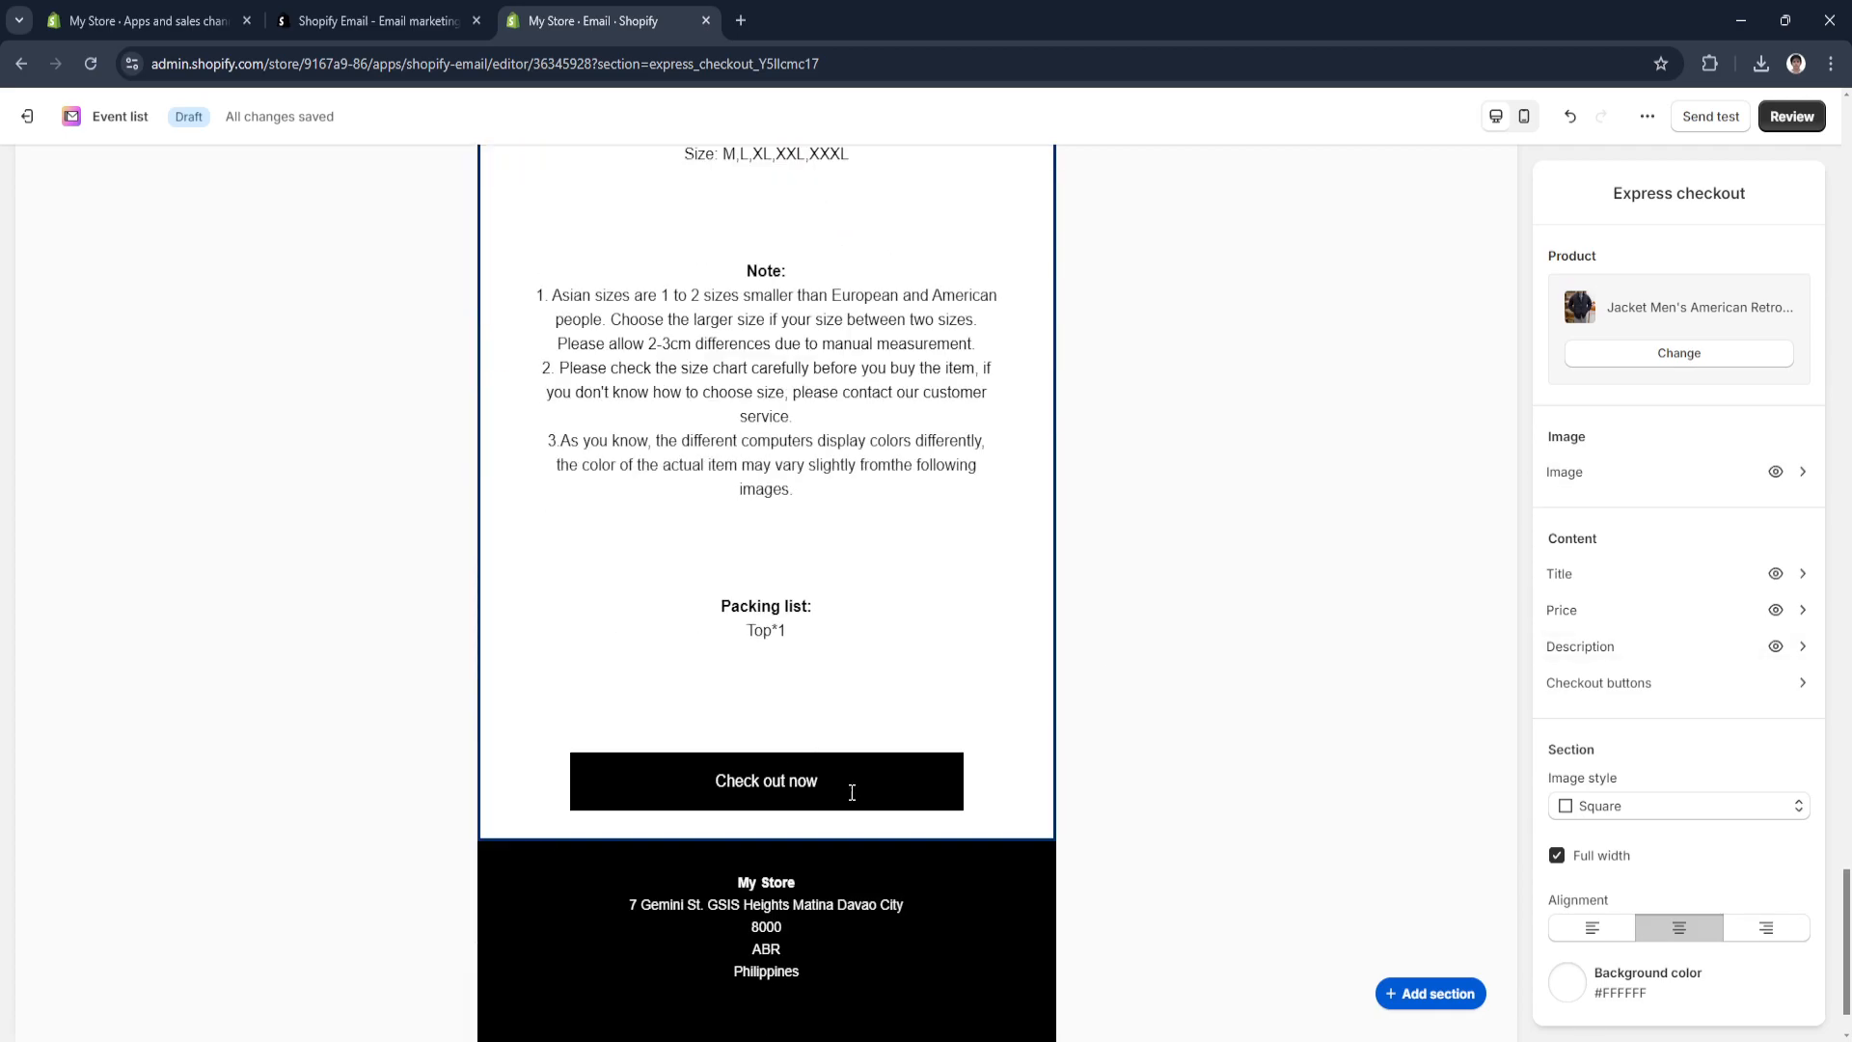
pyautogui.scroll(-1, 725, 783)
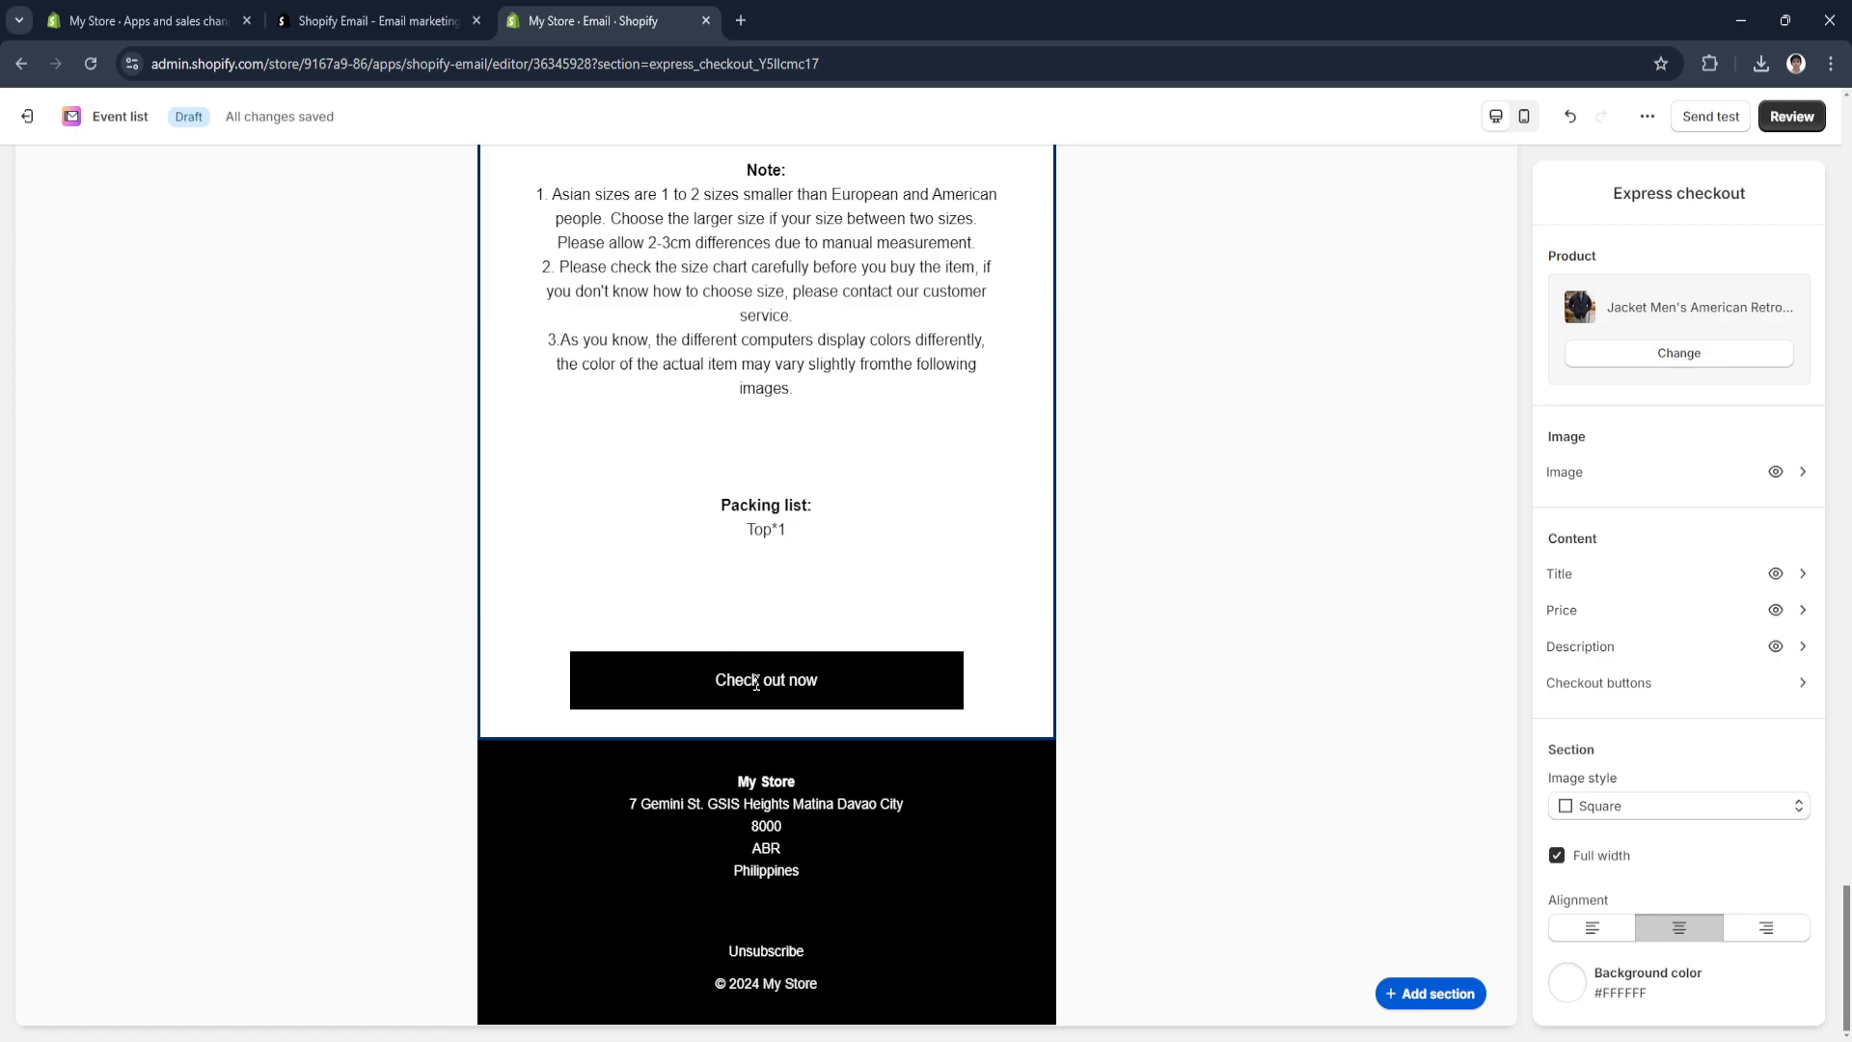
pyautogui.scroll(20, 756, 682)
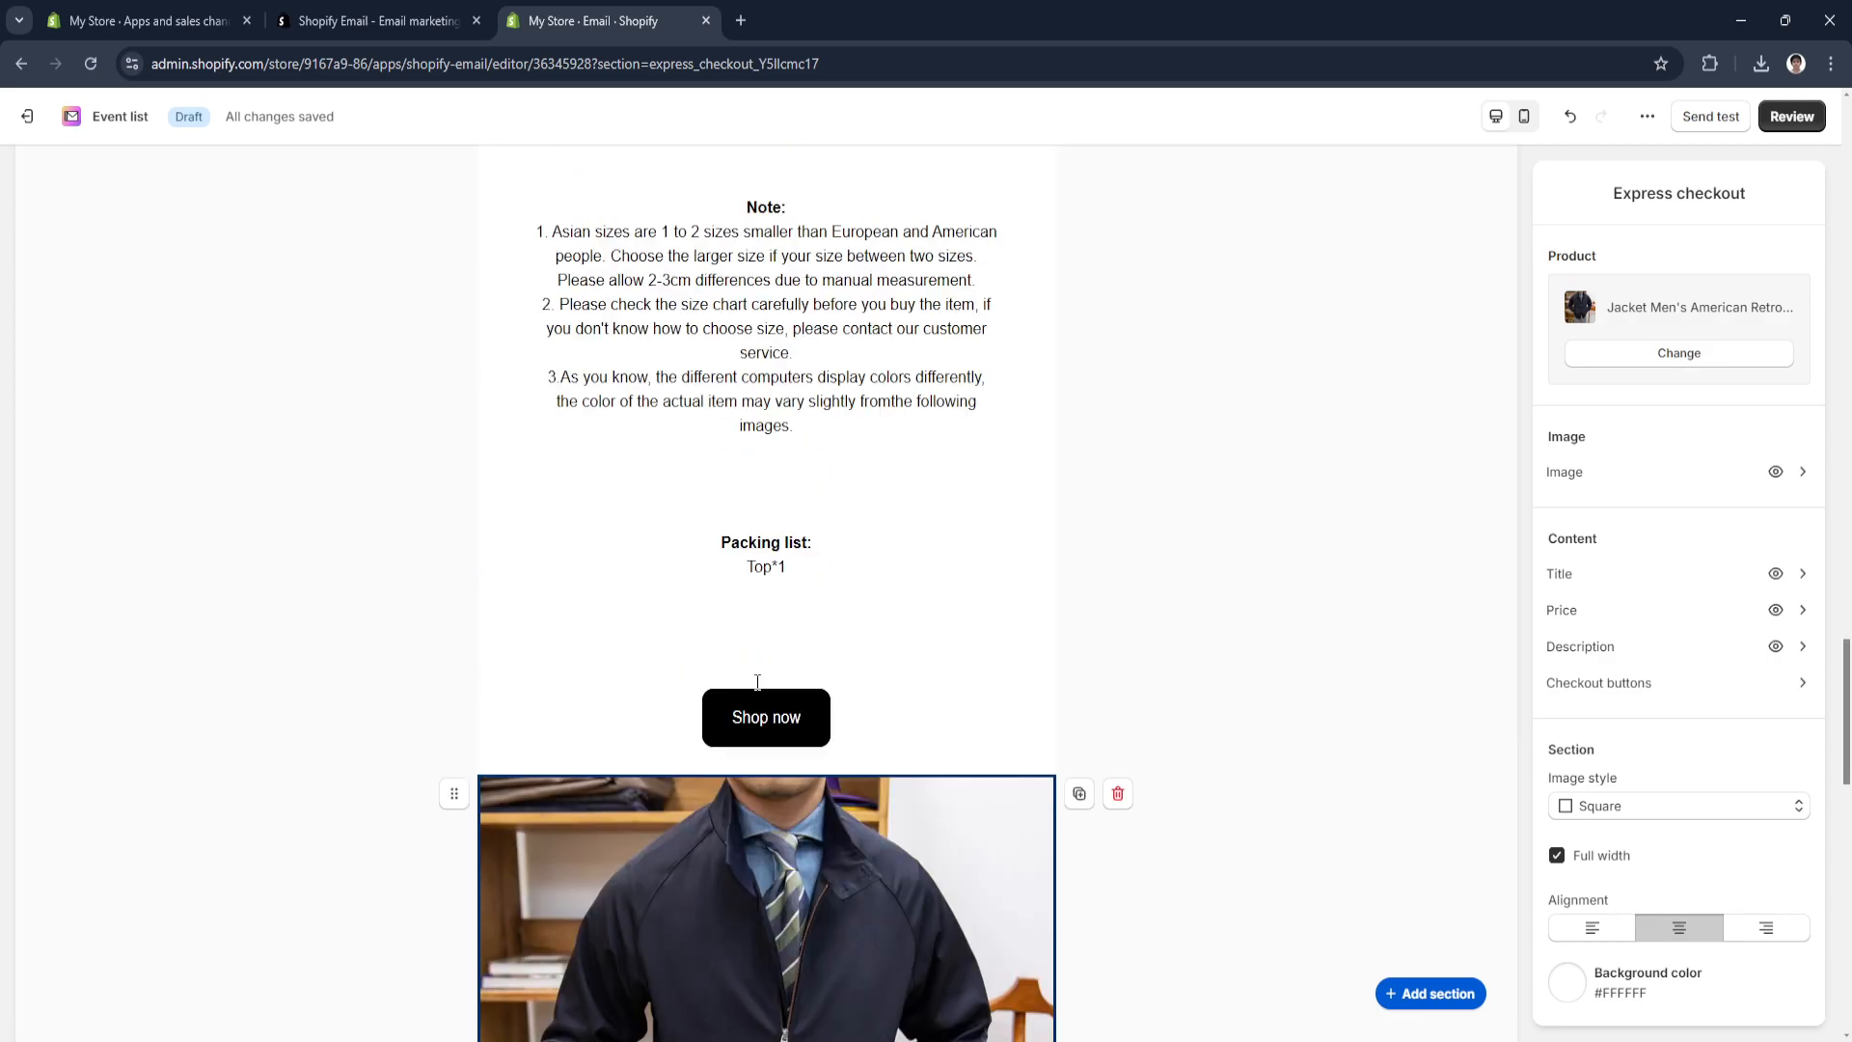
# Delete the regular jacket product section located above the express checkout section.
pyautogui.scroll(-6, 758, 685)
pyautogui.click(1019, 748)
pyautogui.scroll(14, 987, 749)
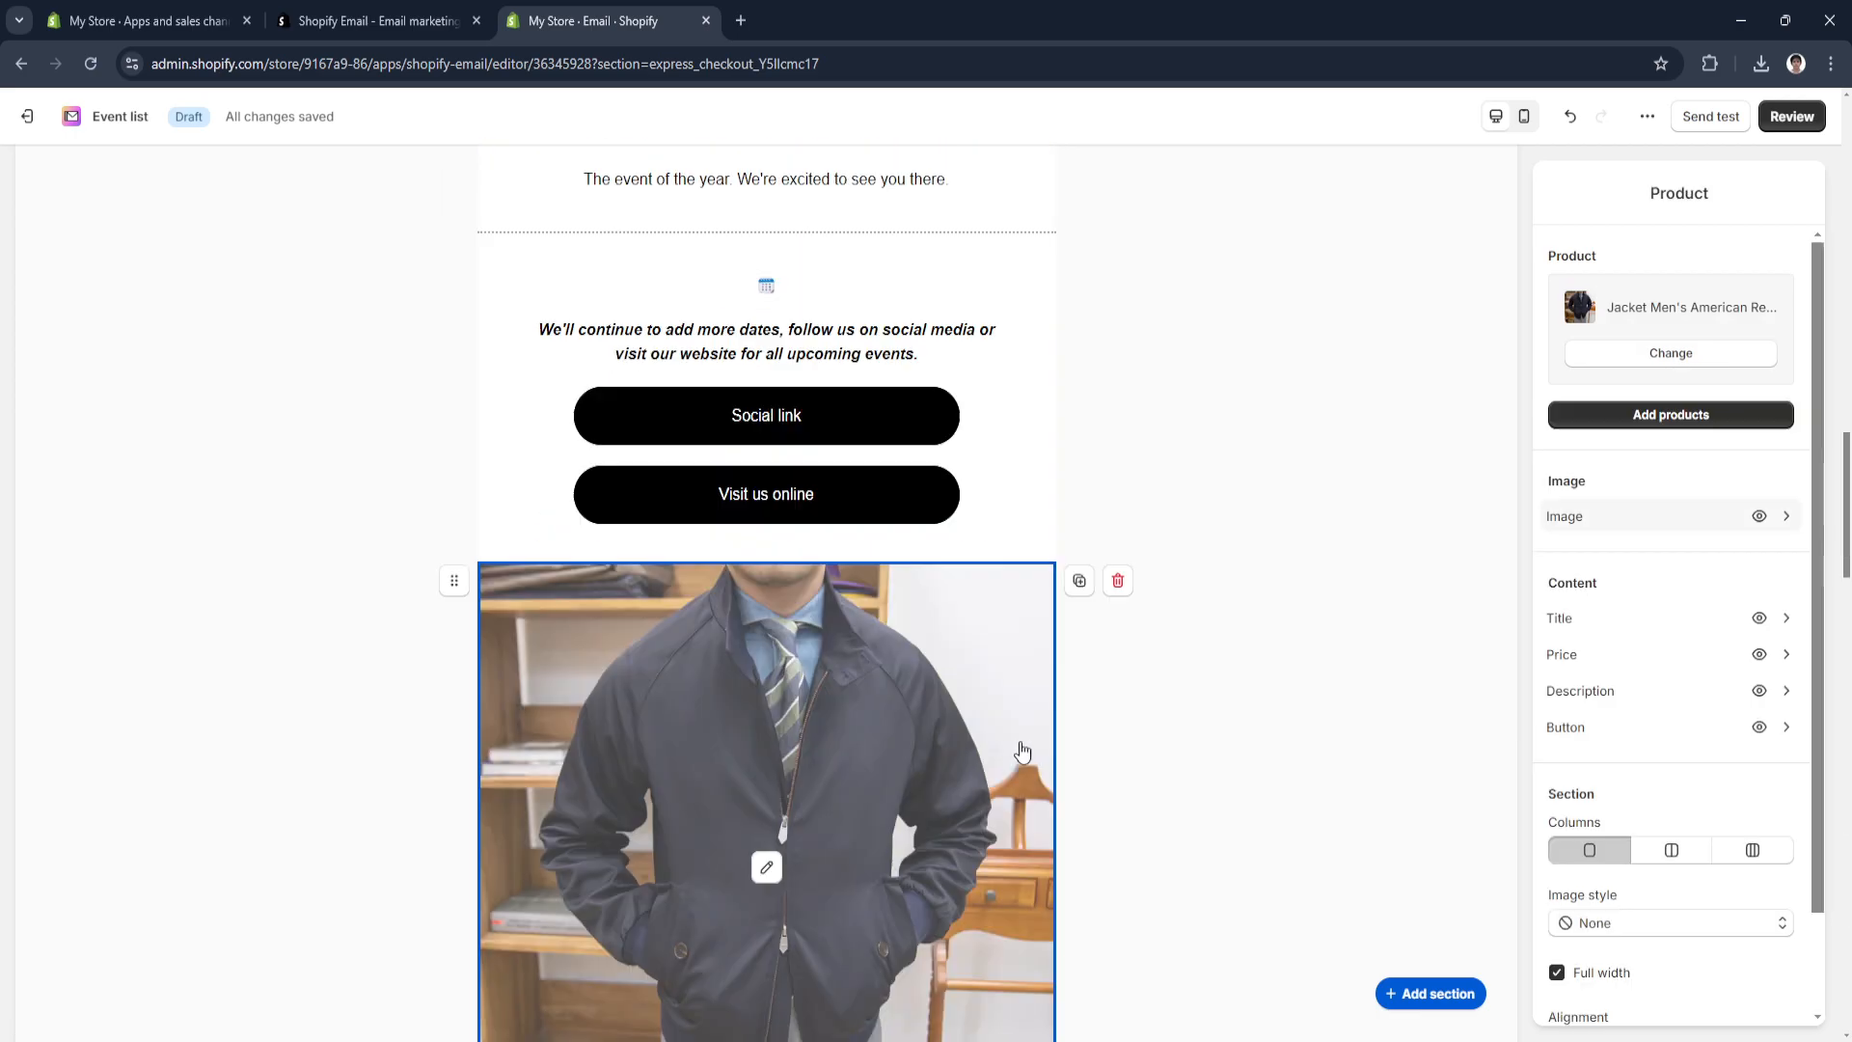
pyautogui.scroll(-3, 986, 748)
pyautogui.click(1118, 583)
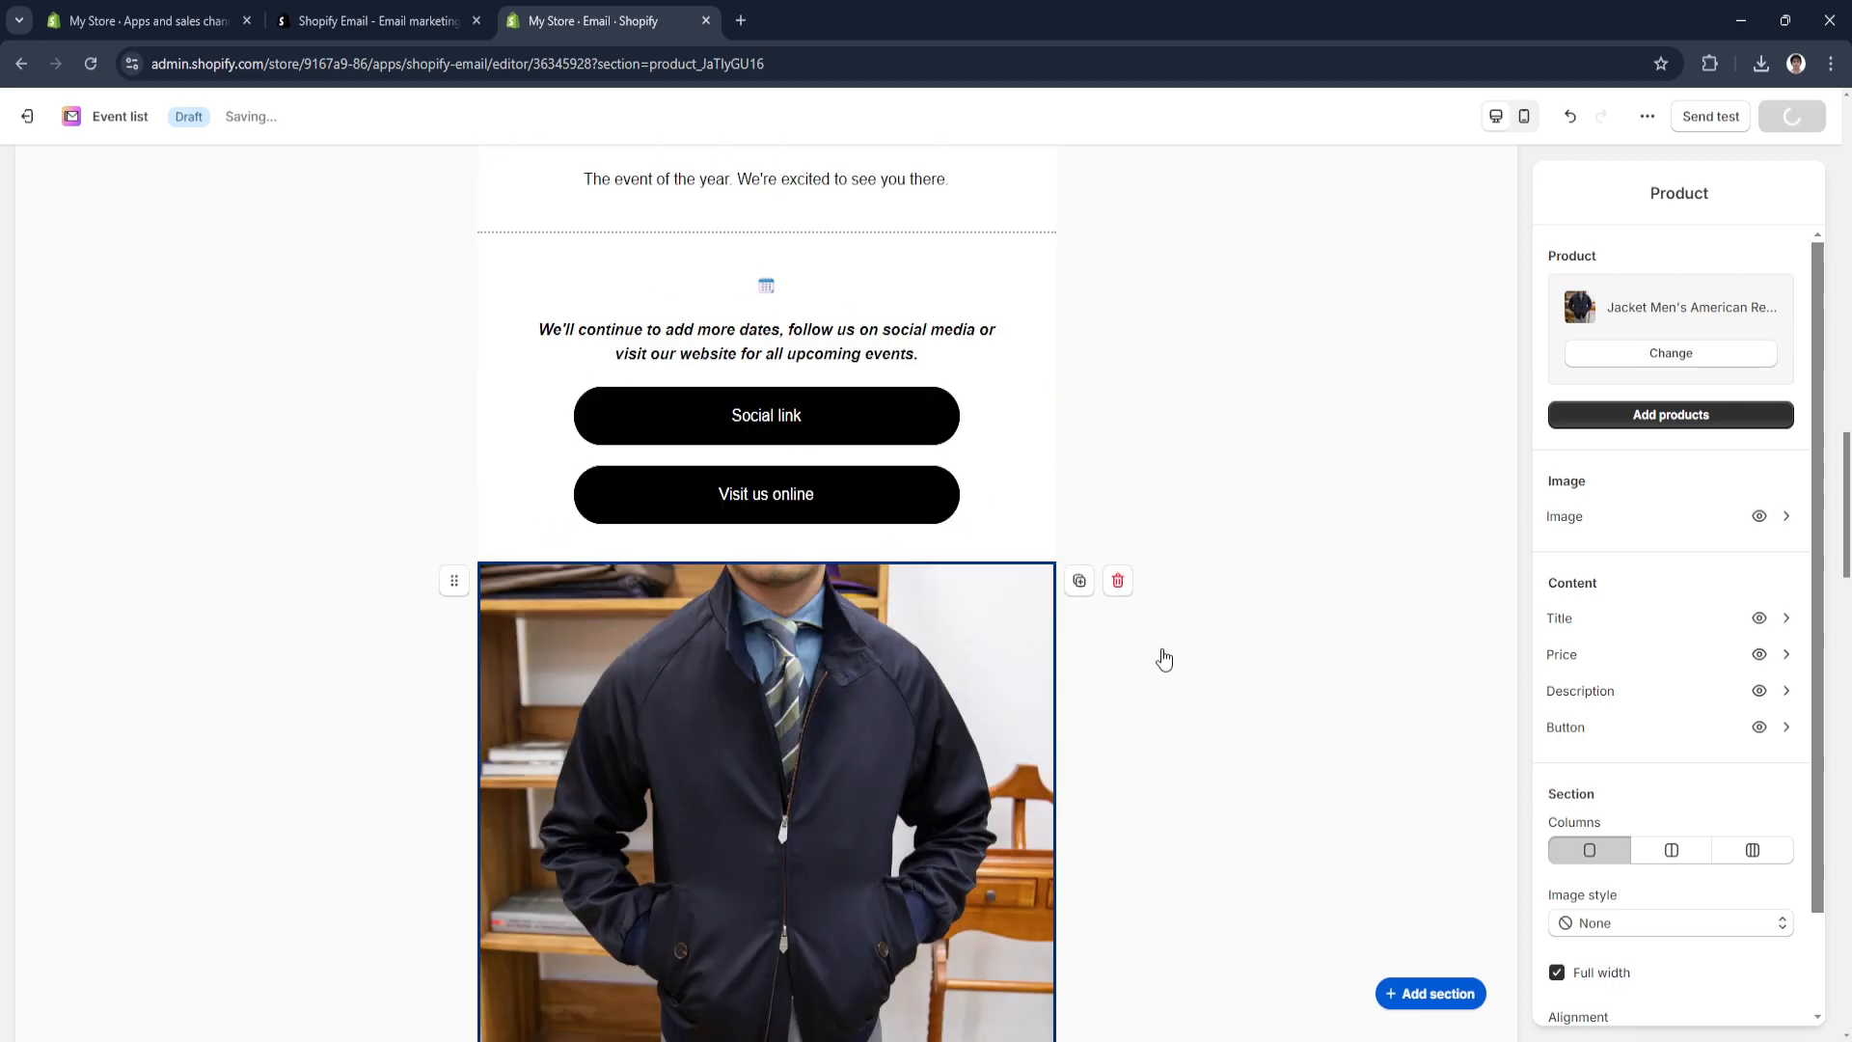
# Submit the Event list email for review and check its recipient, subject and sender fields.
pyautogui.scroll(-11, 1083, 749)
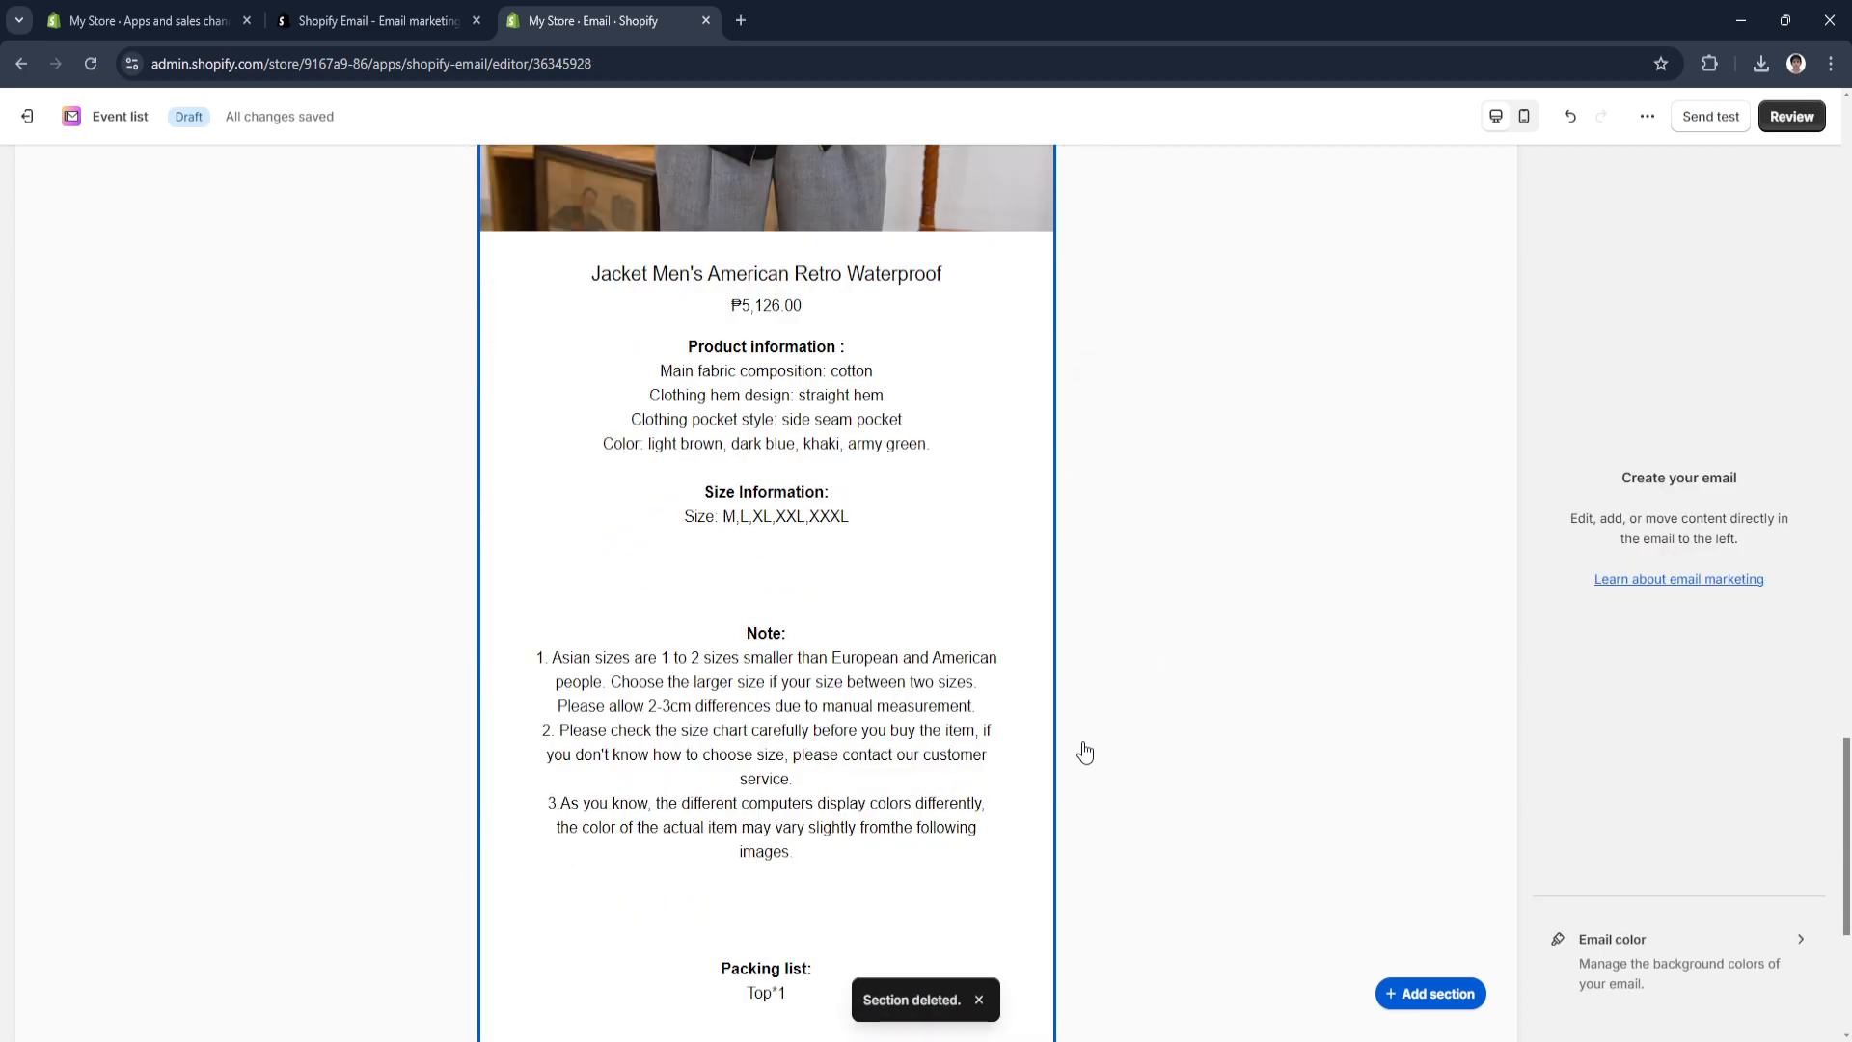
pyautogui.scroll(20, 1084, 752)
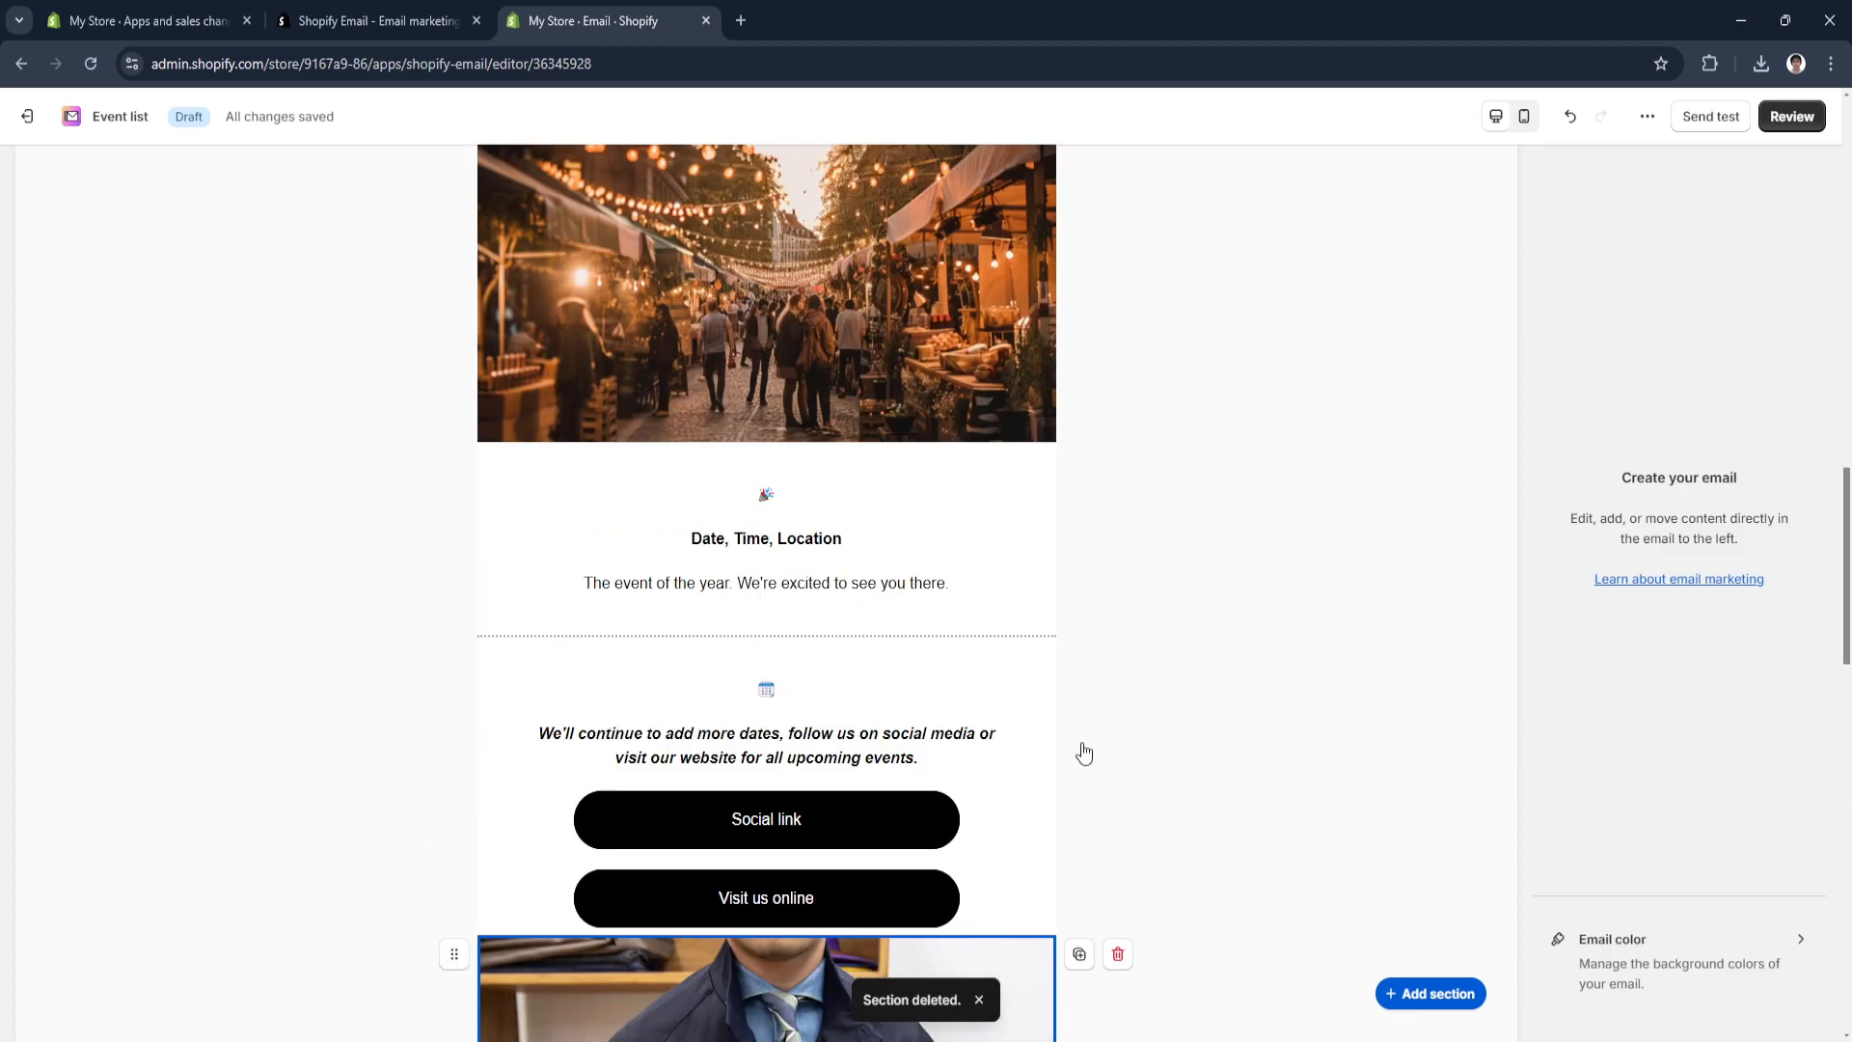
pyautogui.scroll(15, 1084, 751)
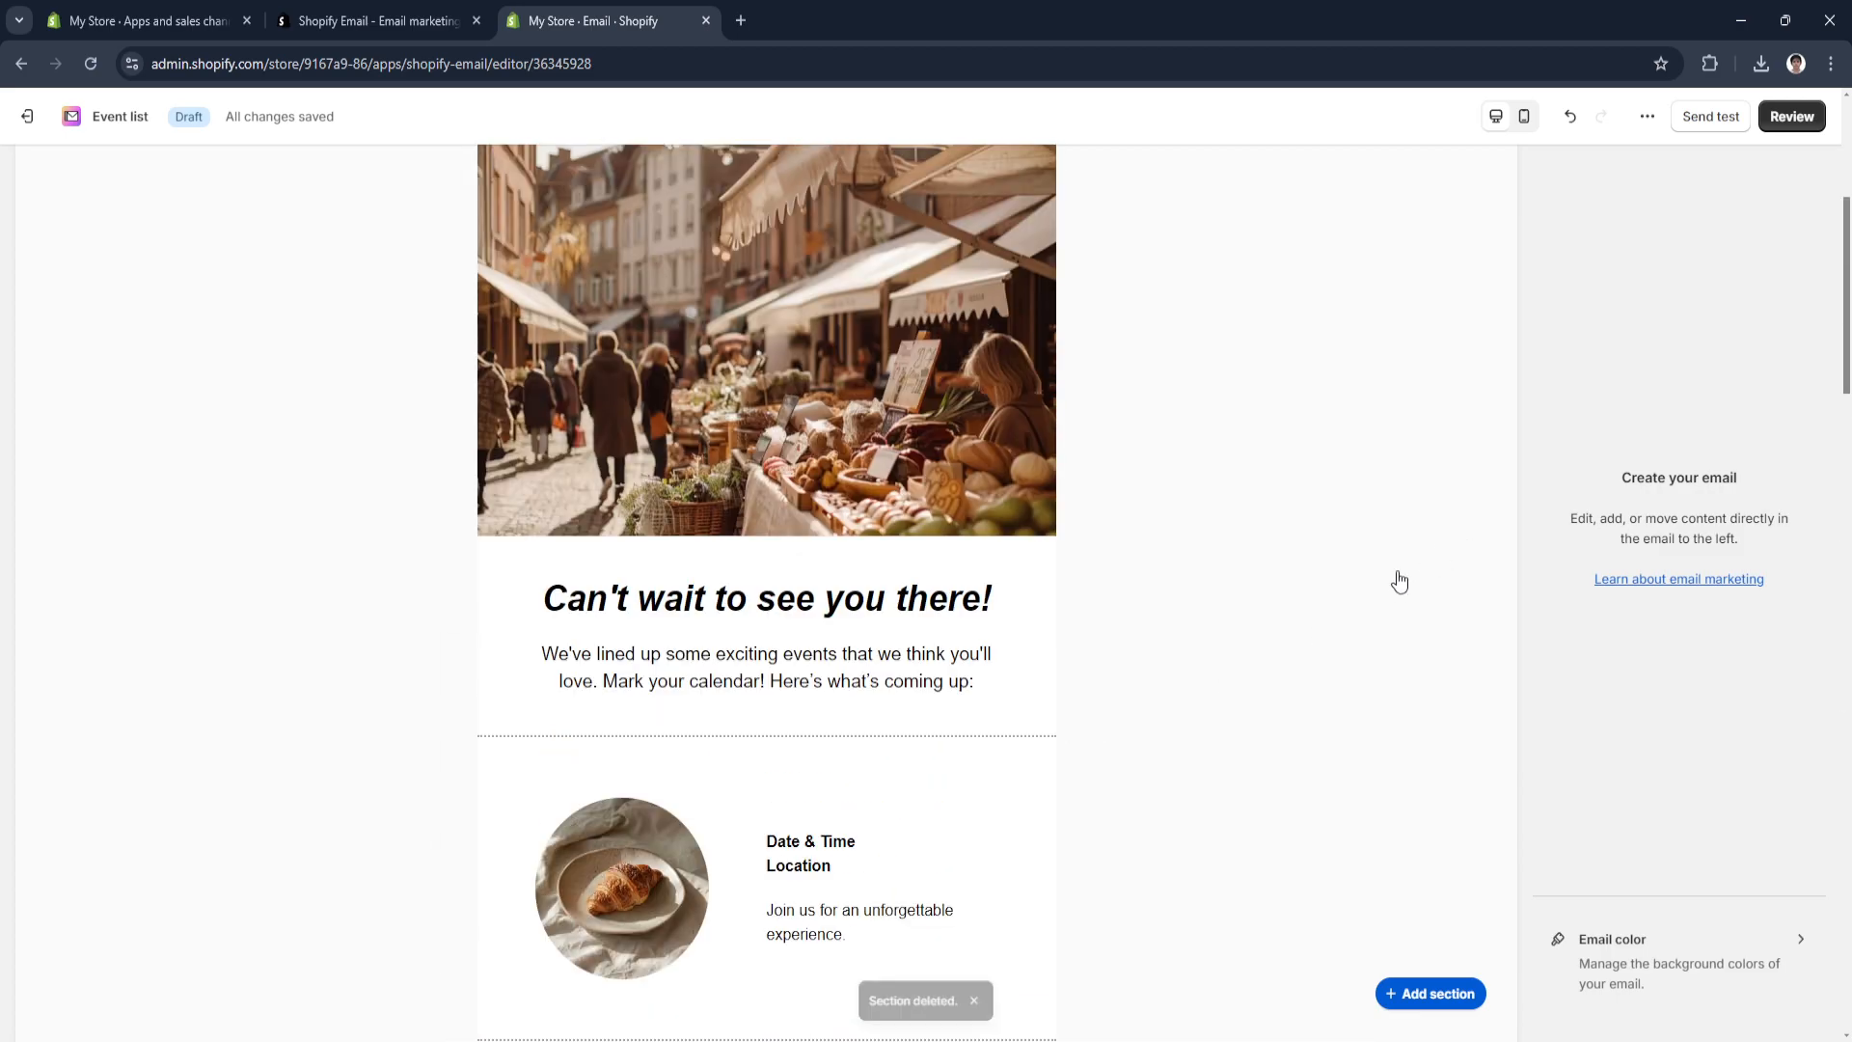
pyautogui.scroll(1, 1369, 592)
pyautogui.scroll(-1, 1309, 618)
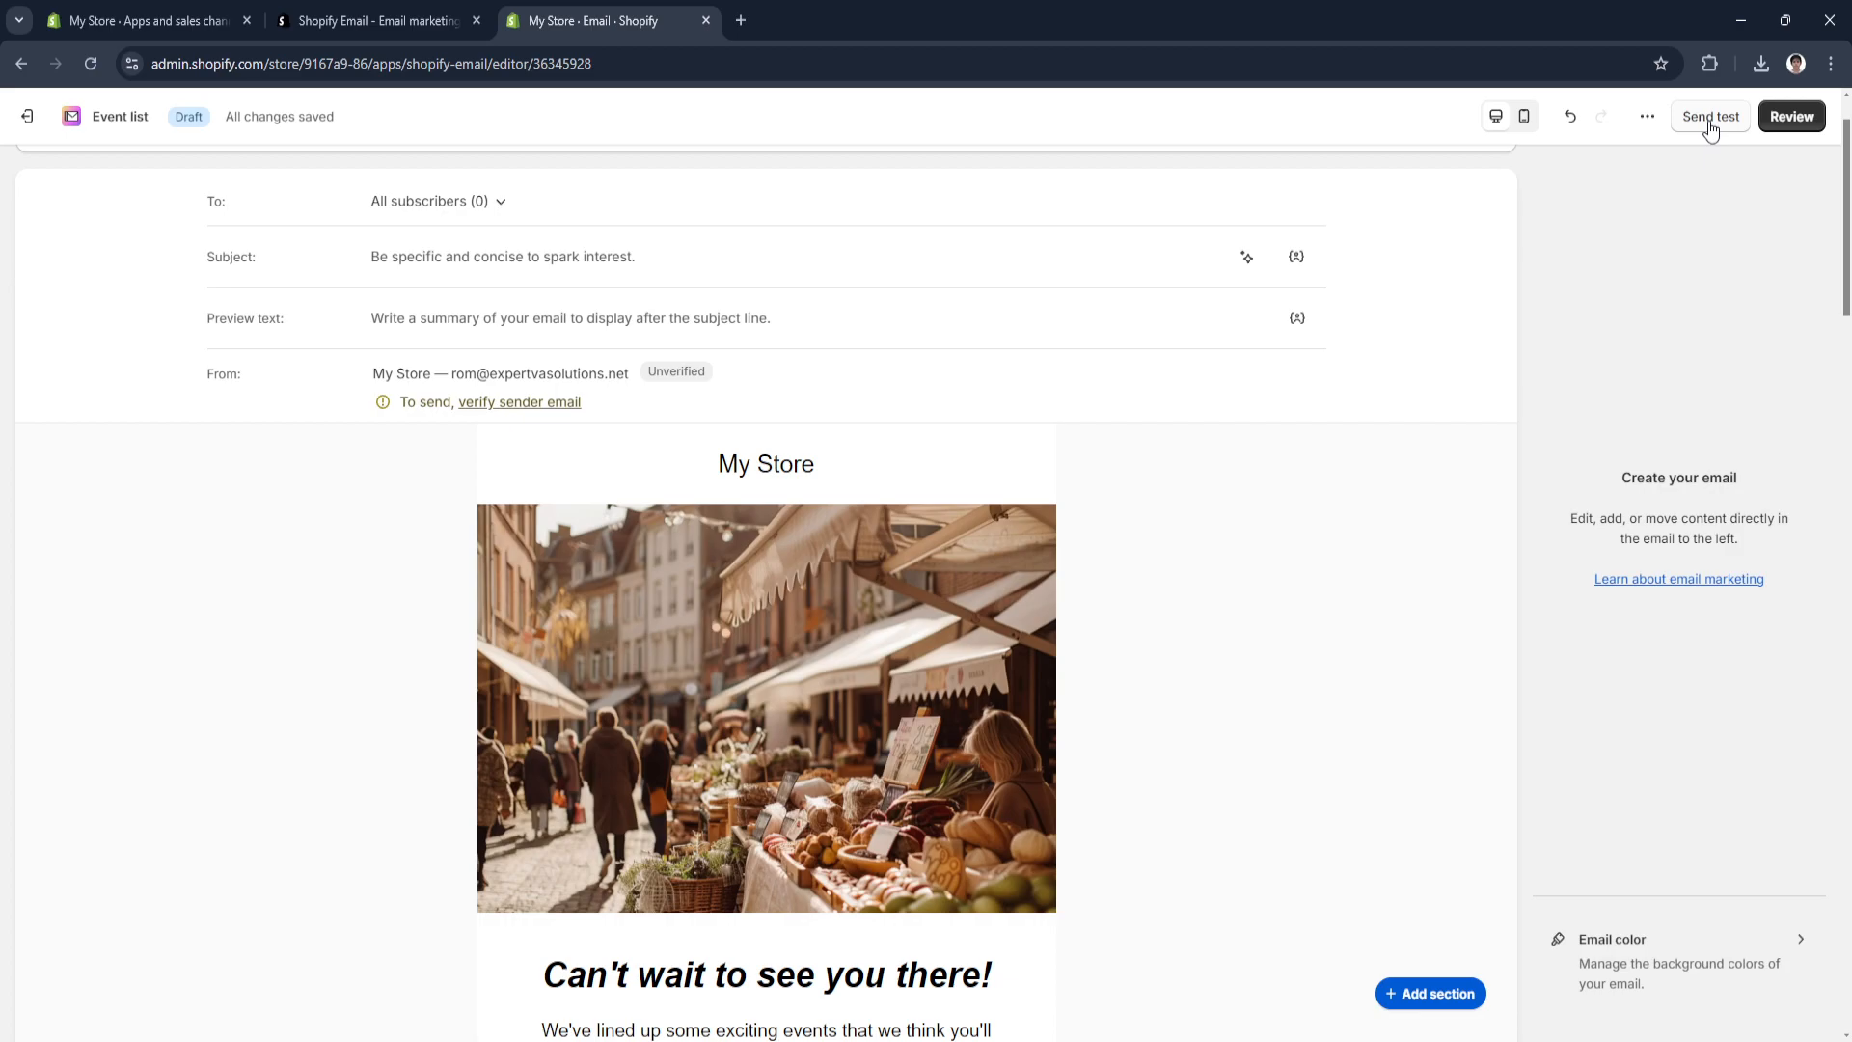
pyautogui.click(1783, 135)
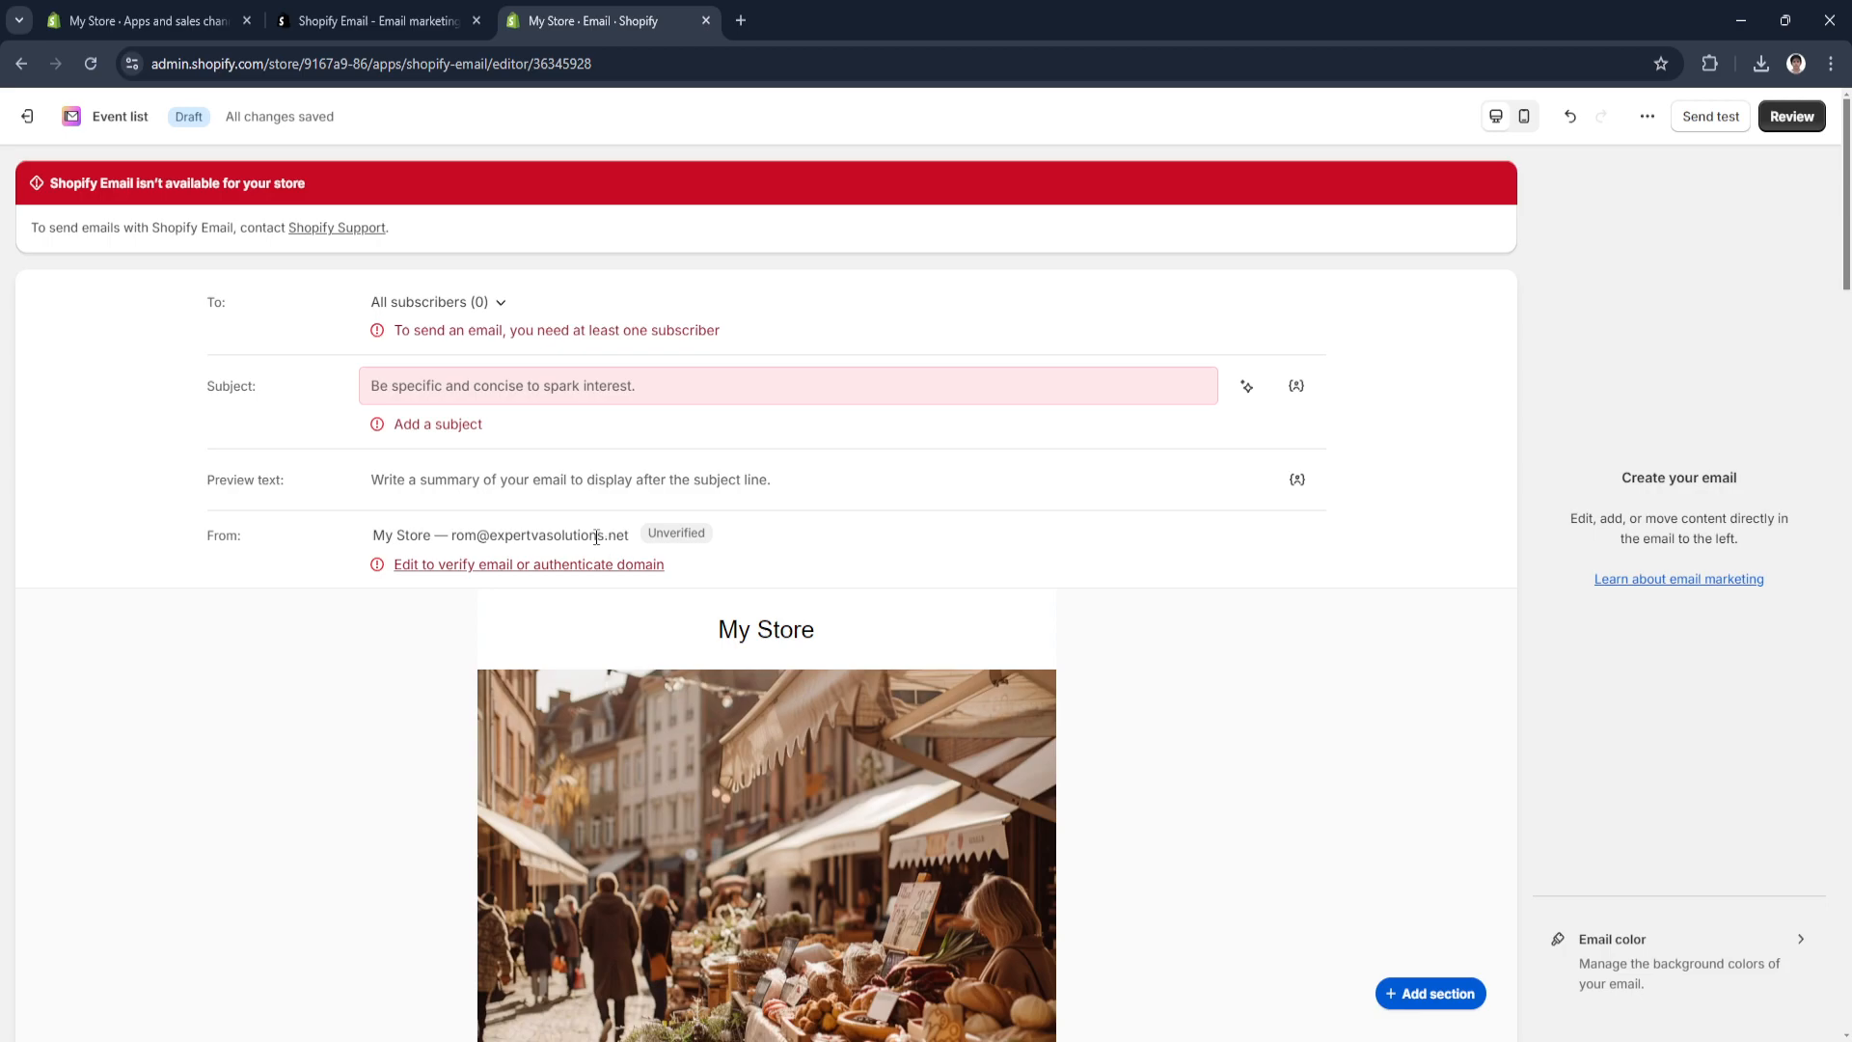
pyautogui.scroll(-6, 463, 711)
pyautogui.scroll(6, 434, 711)
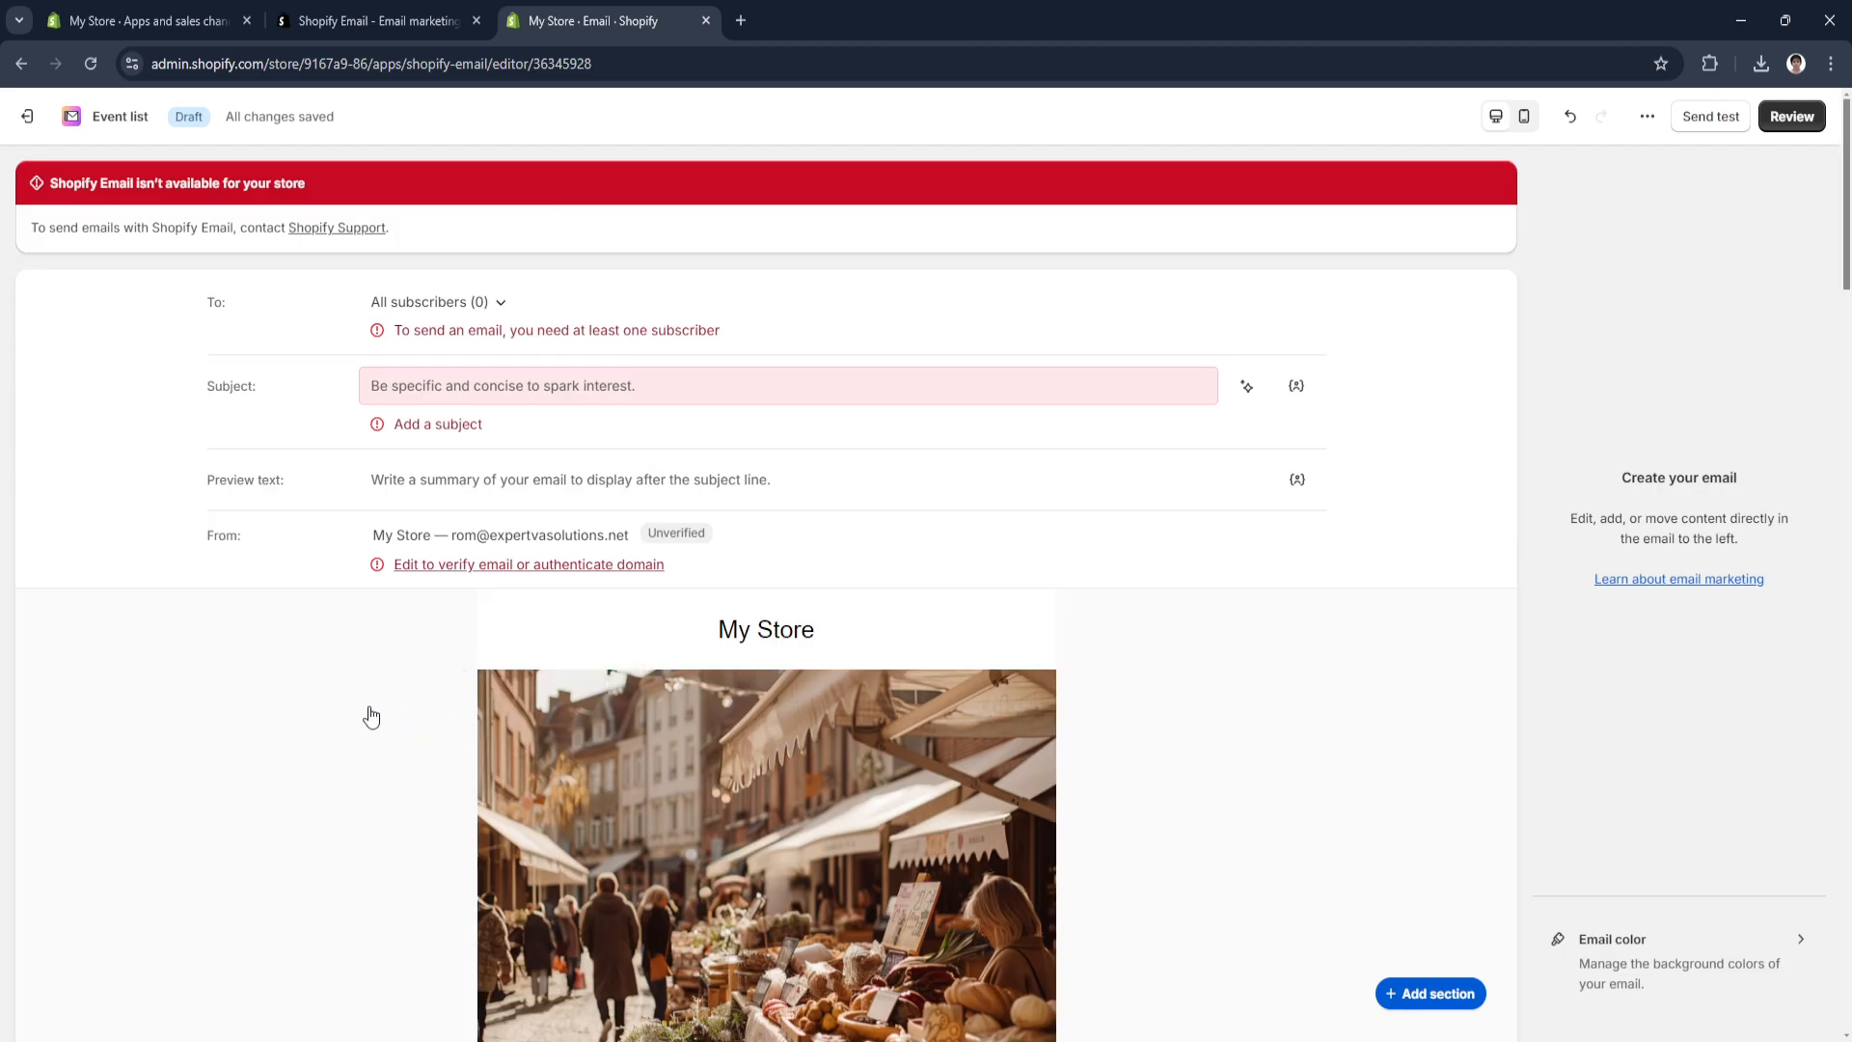